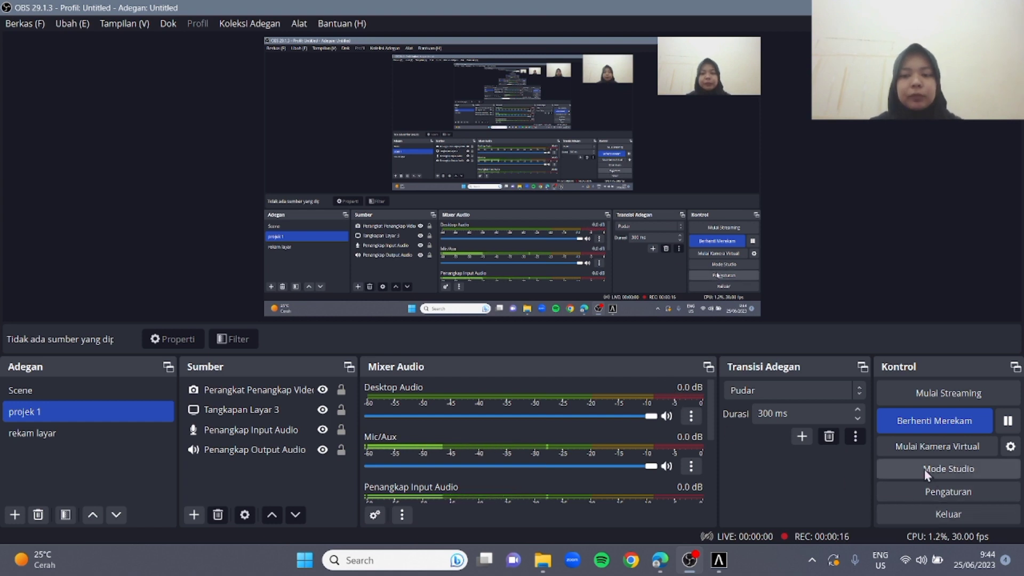
Switch to Allplan and create a new project without a template, named with the student's name and class plus "UAS BIM"
mouse_move(719, 569)
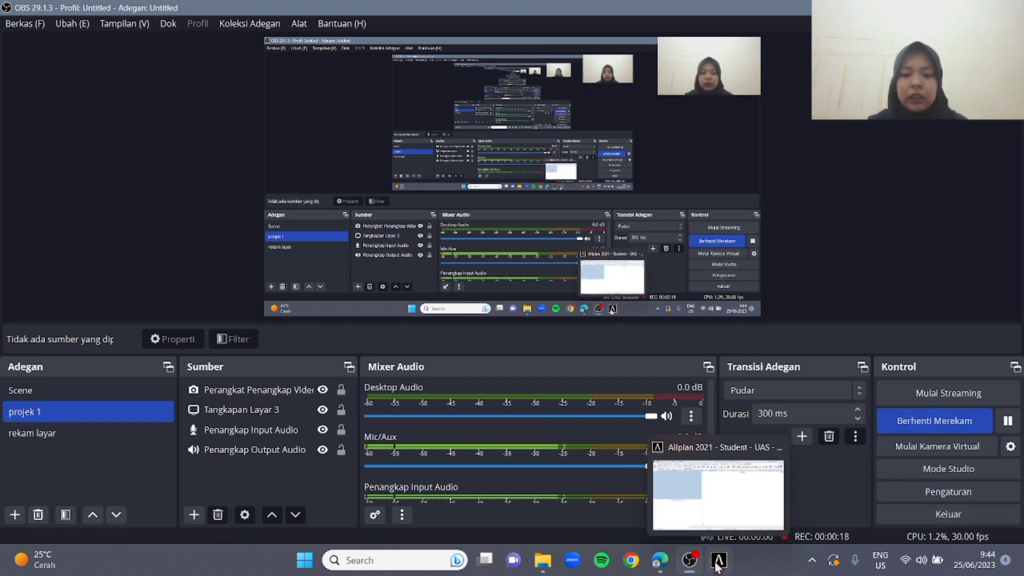
left_click(720, 496)
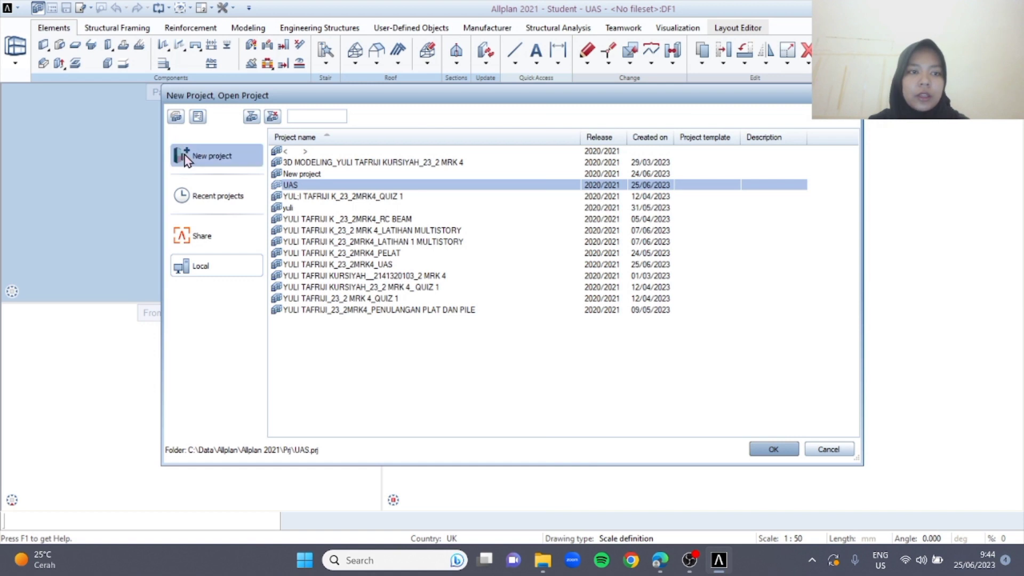
left_click(212, 155)
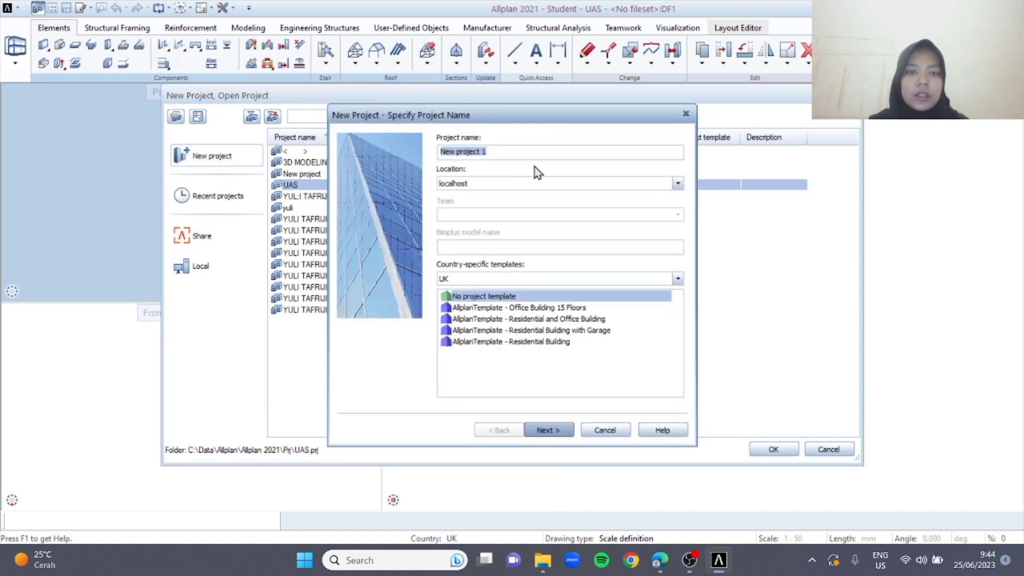
type("YULI TAFRIJI KURSIYA_23_2 MRK 4_UAS BIM")
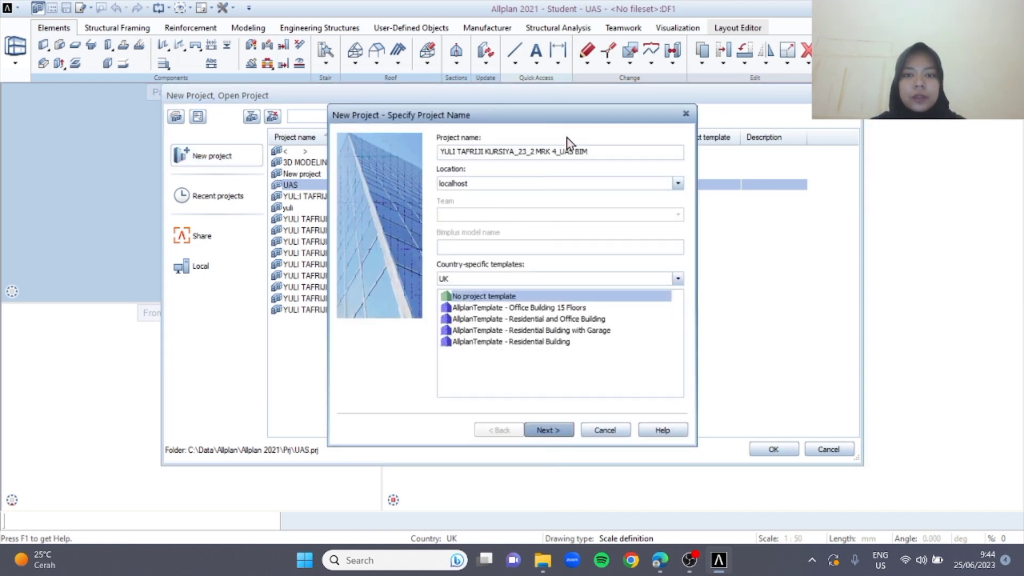
left_click(542, 433)
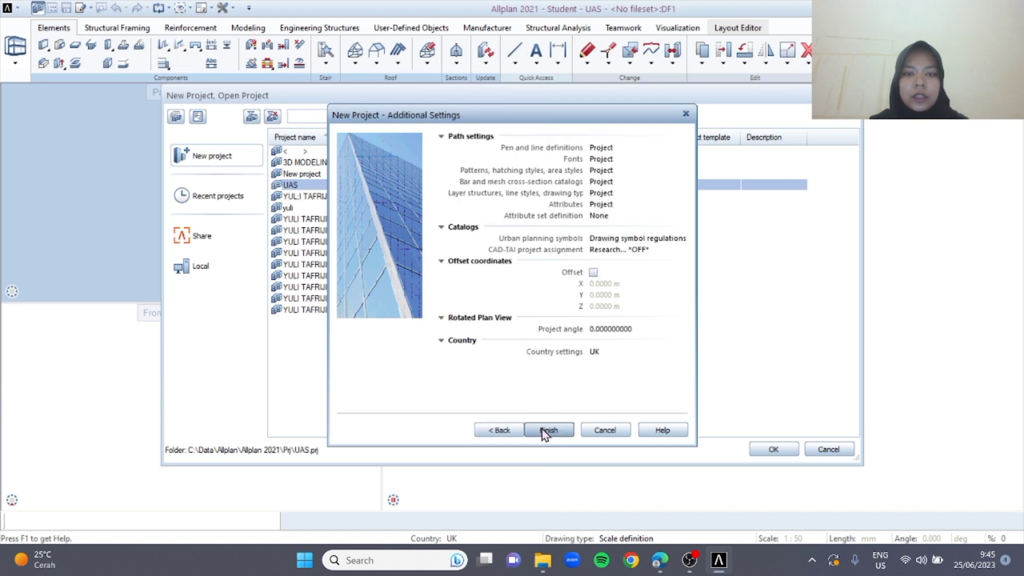
left_click(542, 429)
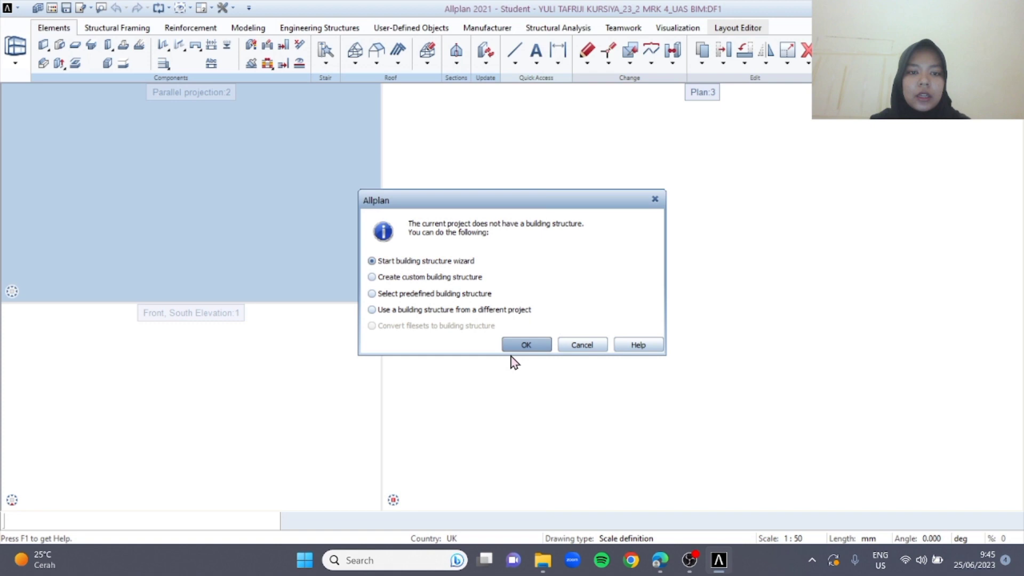
Start the building structure wizard and set 5 stories and 5 drawing files per structural level
left_click(526, 345)
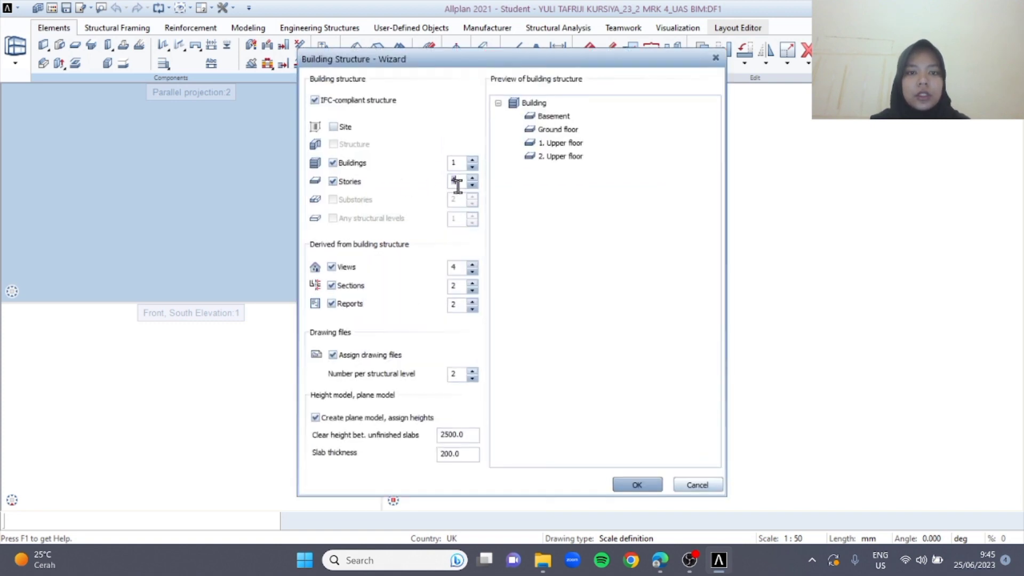
type("5")
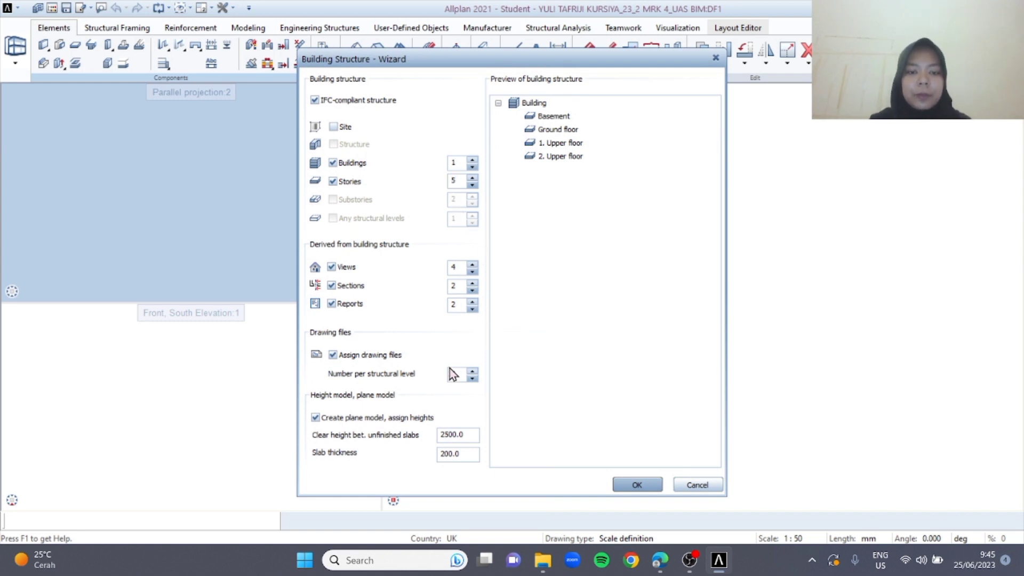
left_click(455, 374)
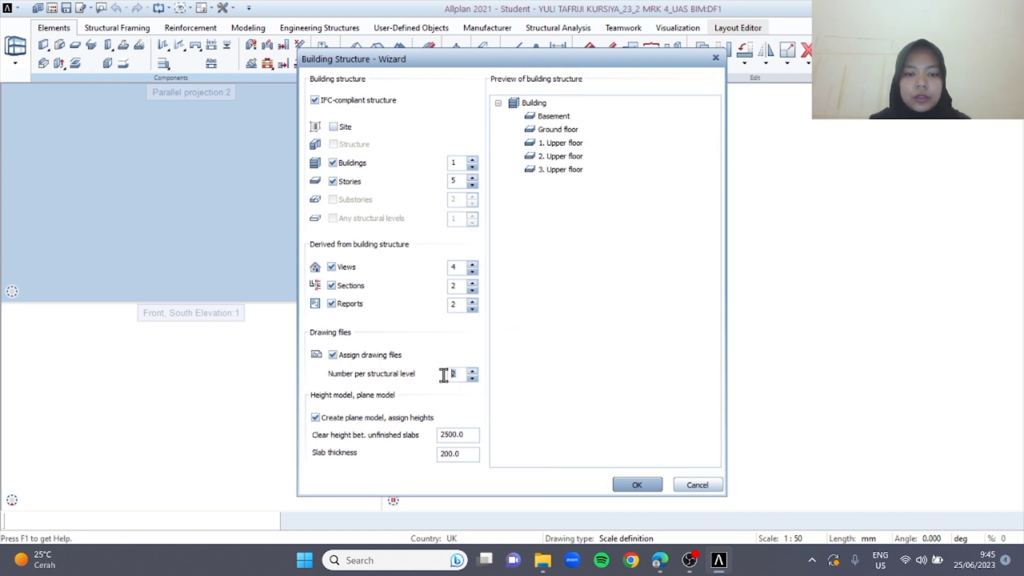
type("5")
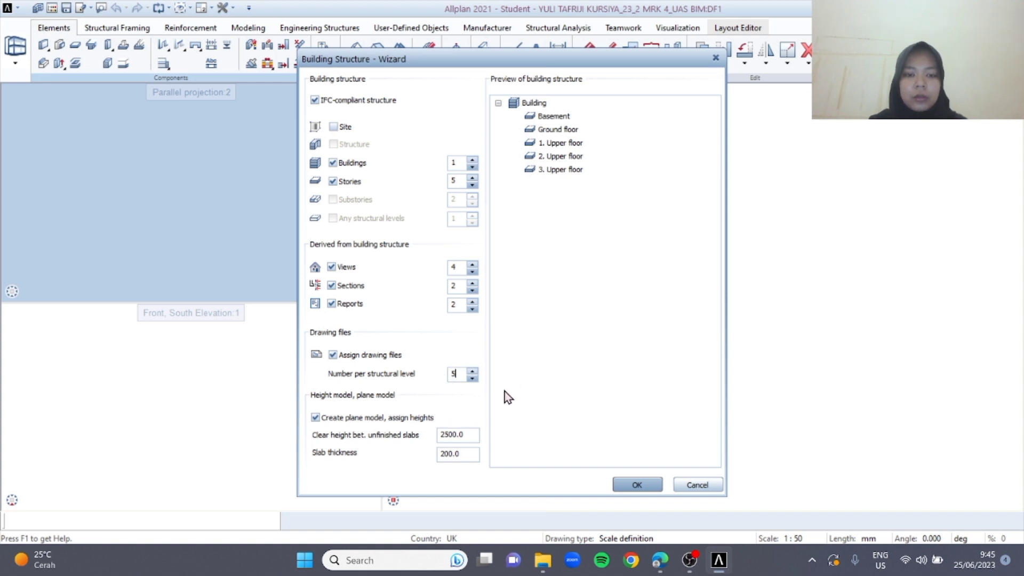
Set the clear height between unfinished slabs to 2850 and the slab thickness to 150, and generate the building structure
left_click(461, 435)
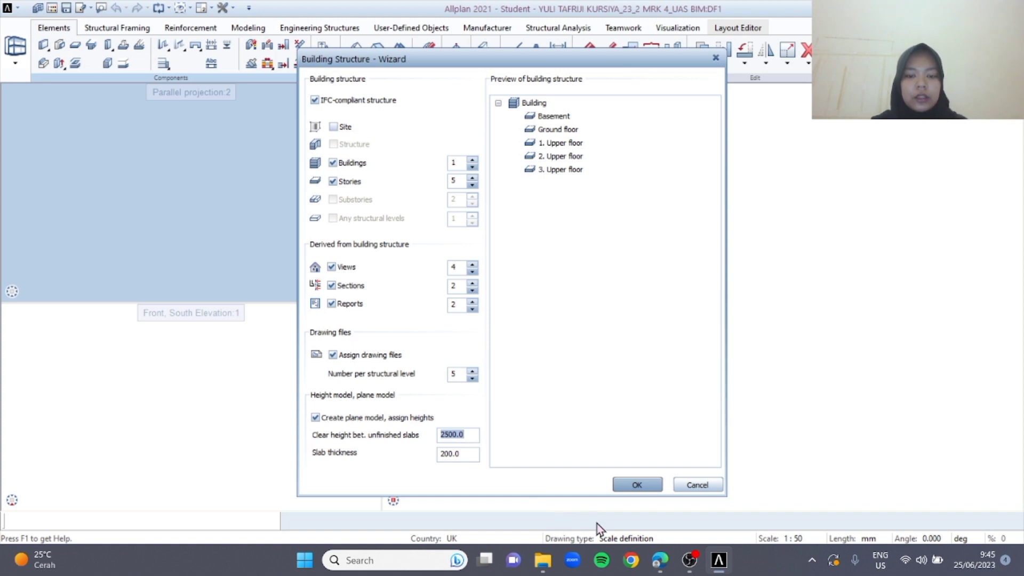
type("28")
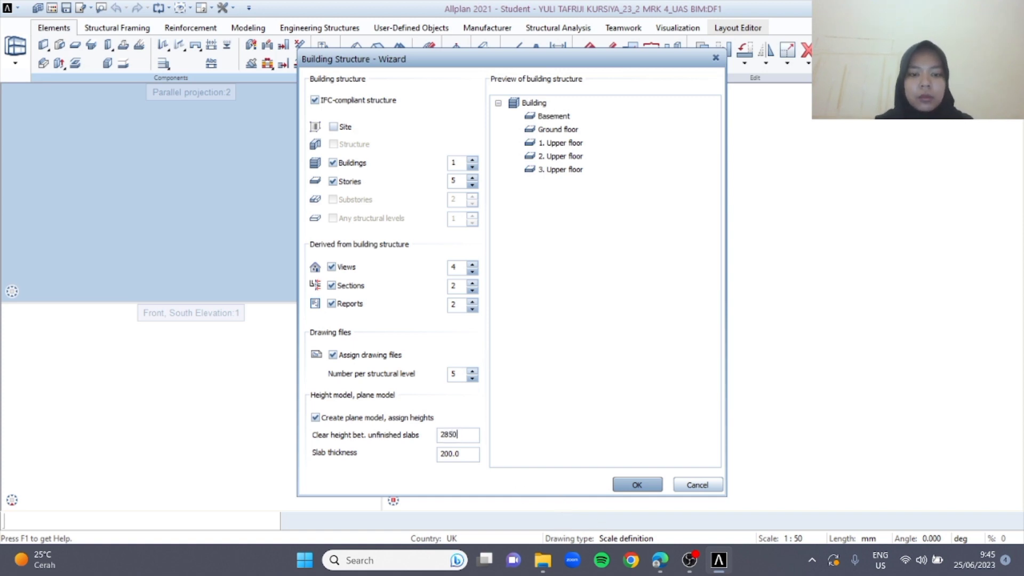
left_click(457, 454)
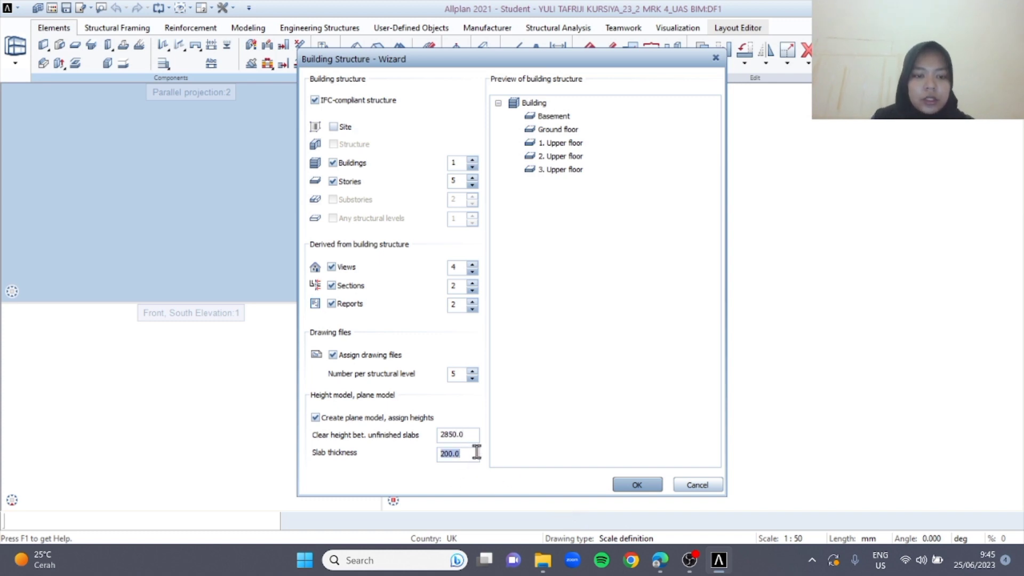
type("150")
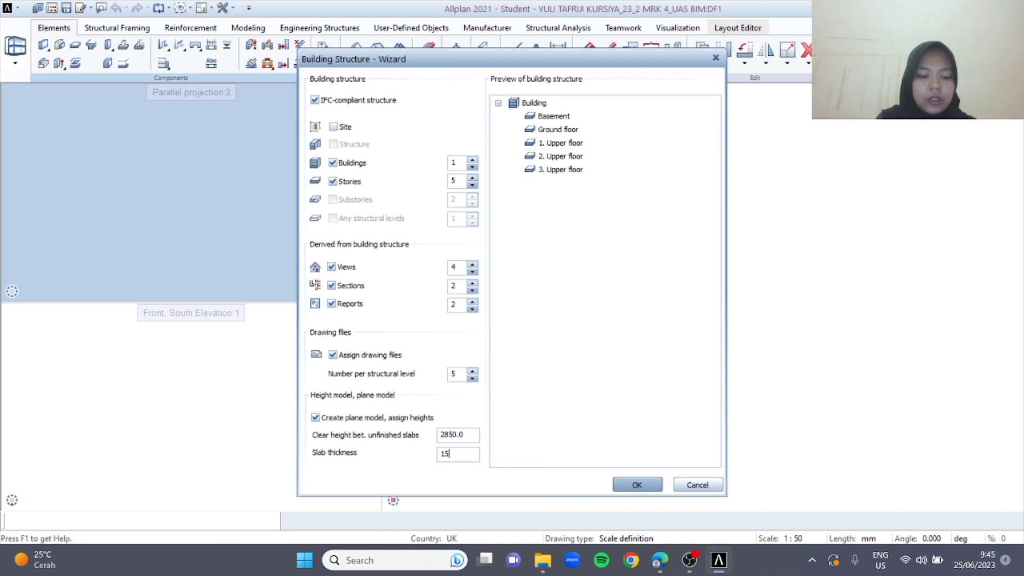
left_click(635, 485)
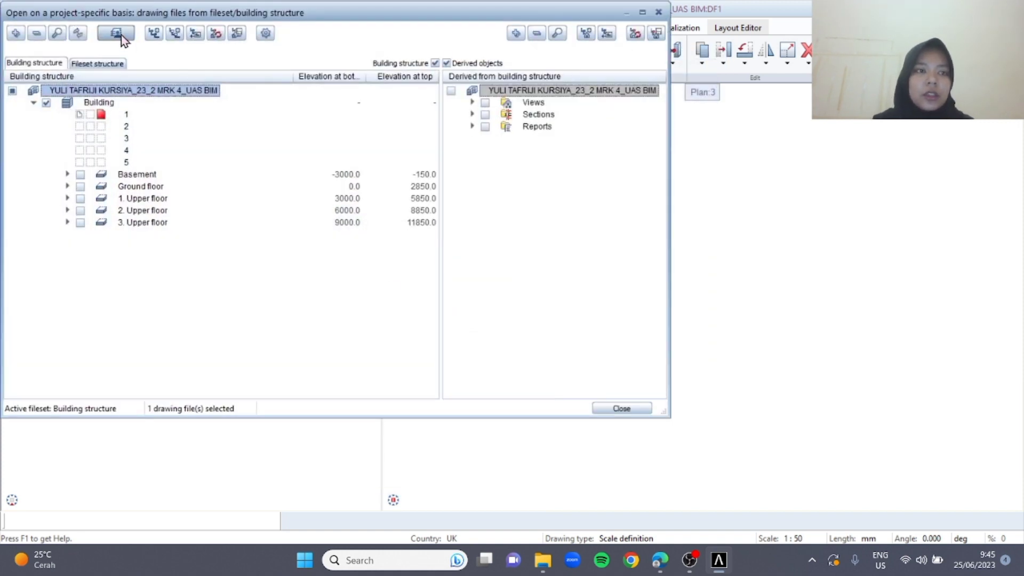
Open the Floor Manager and delete the Foundation level from the new model, retaining the height of the planes above
left_click(121, 34)
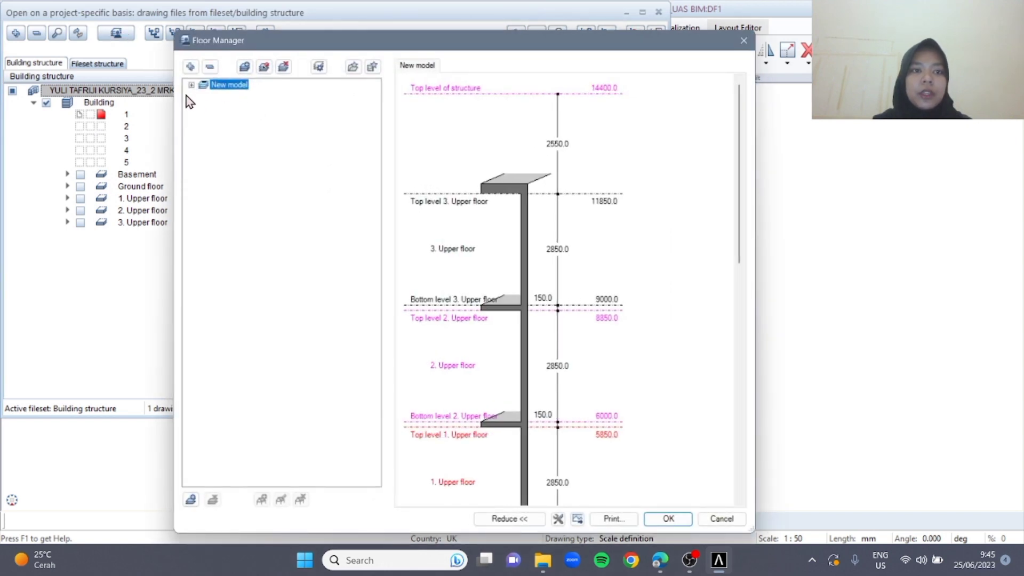
left_click(191, 85)
left_click(229, 160)
right_click(226, 162)
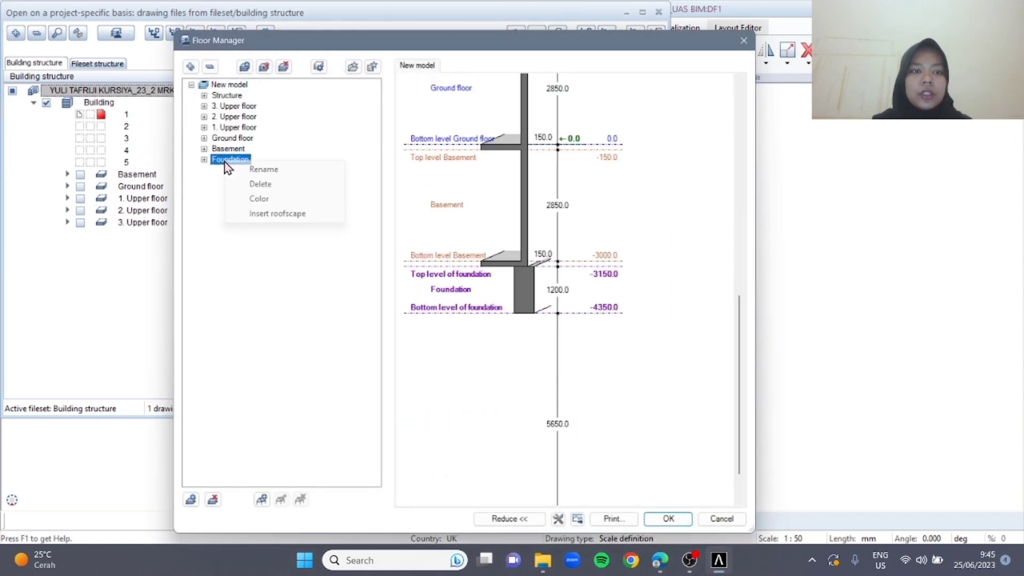
left_click(277, 186)
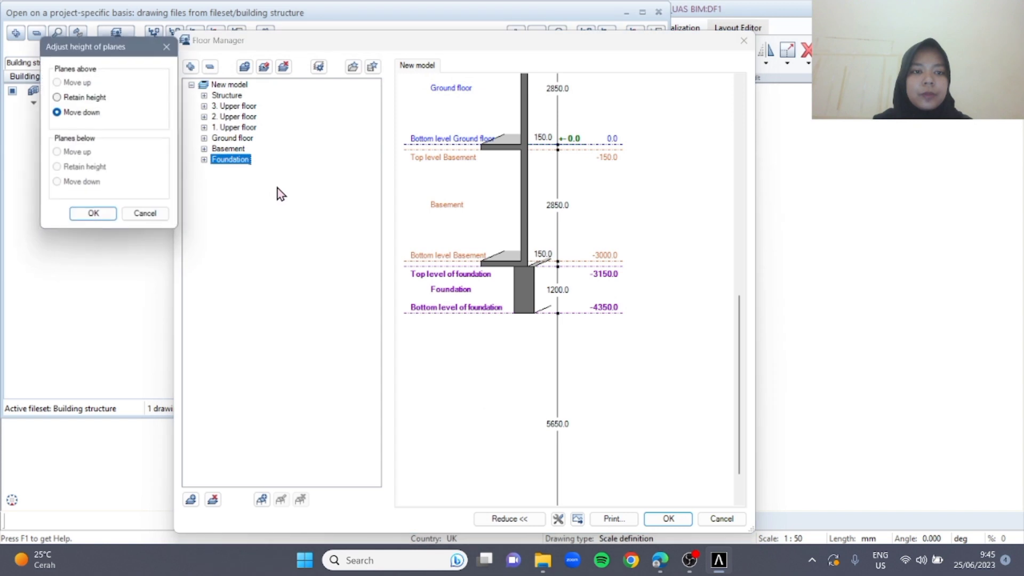
left_click(96, 97)
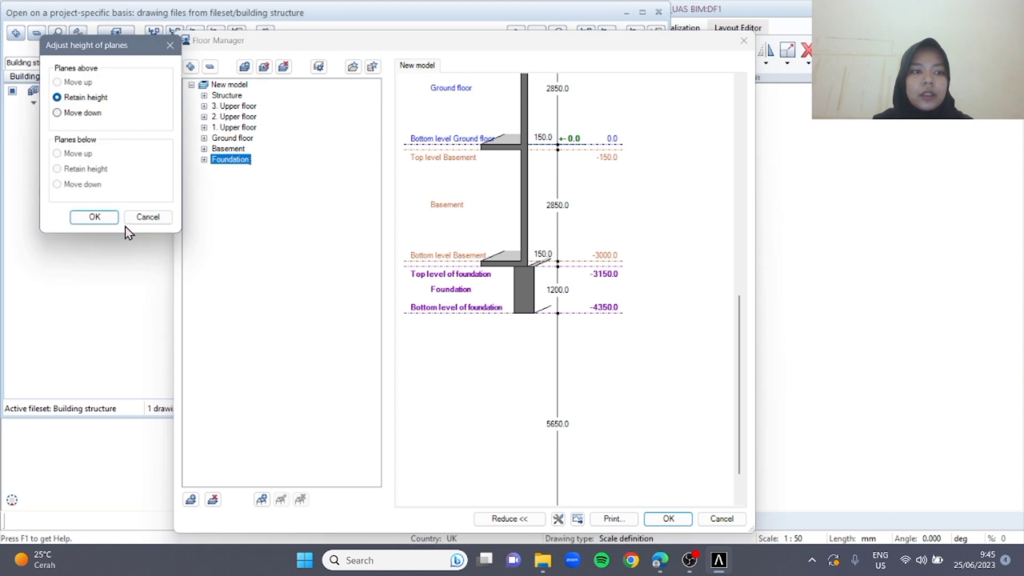
left_click(95, 217)
Rename the Basement level in the floor model as PONDASI
left_click(224, 149)
right_click(219, 149)
left_click(245, 159)
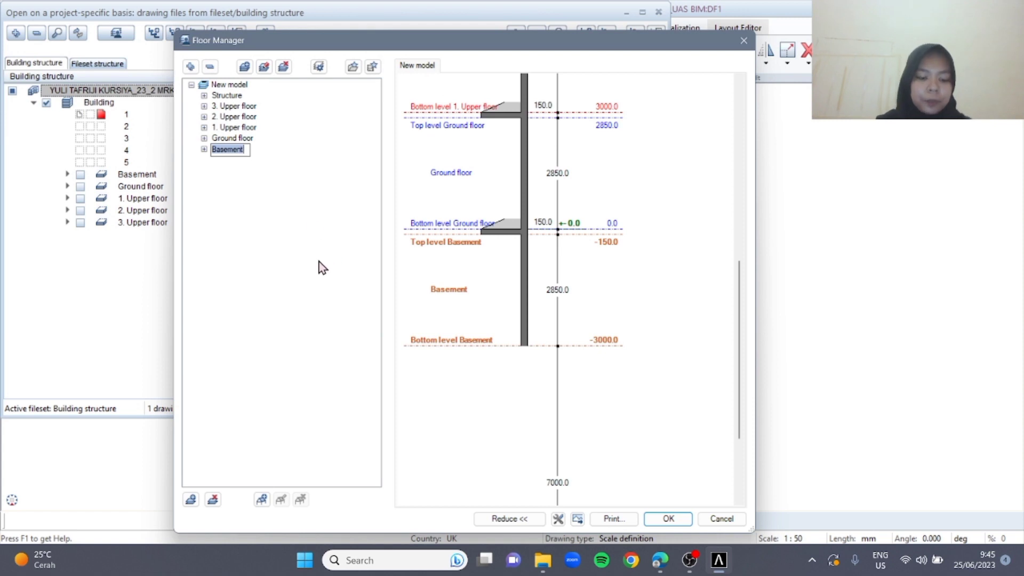
type("PONDASI")
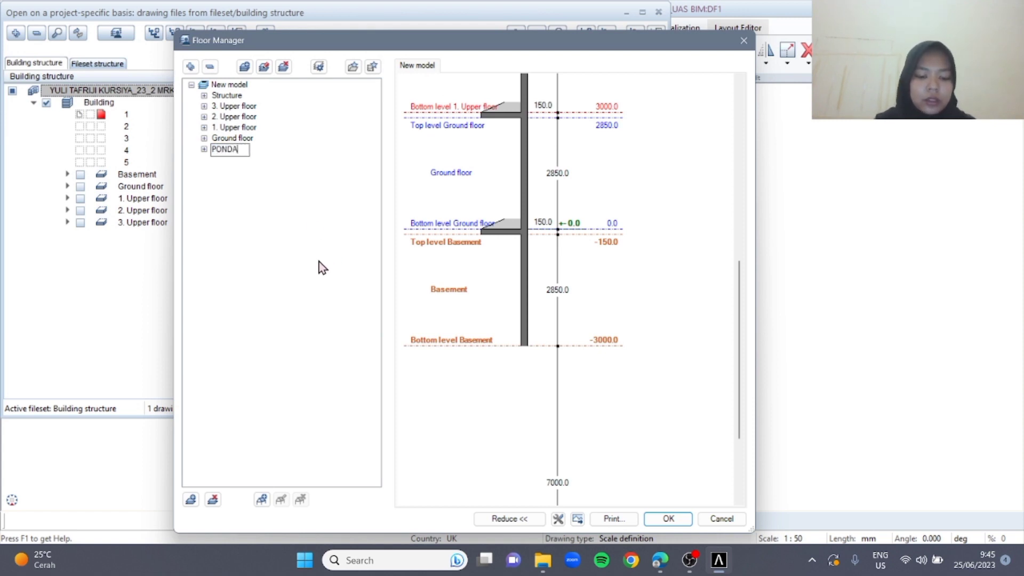
key("Return")
Rename the Ground floor level in the floor model as LT 1
left_click(233, 138)
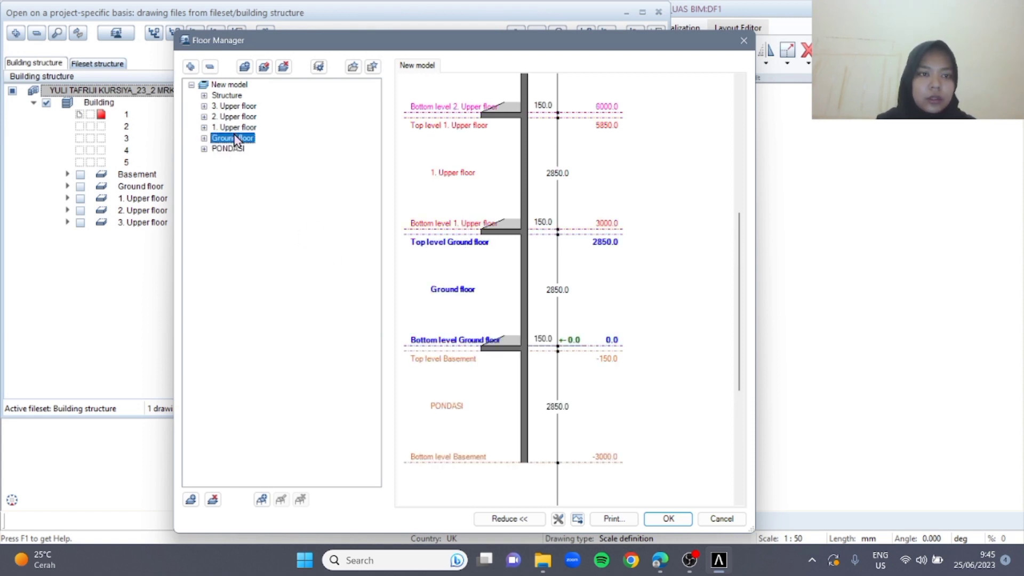
right_click(236, 140)
left_click(272, 142)
type("L")
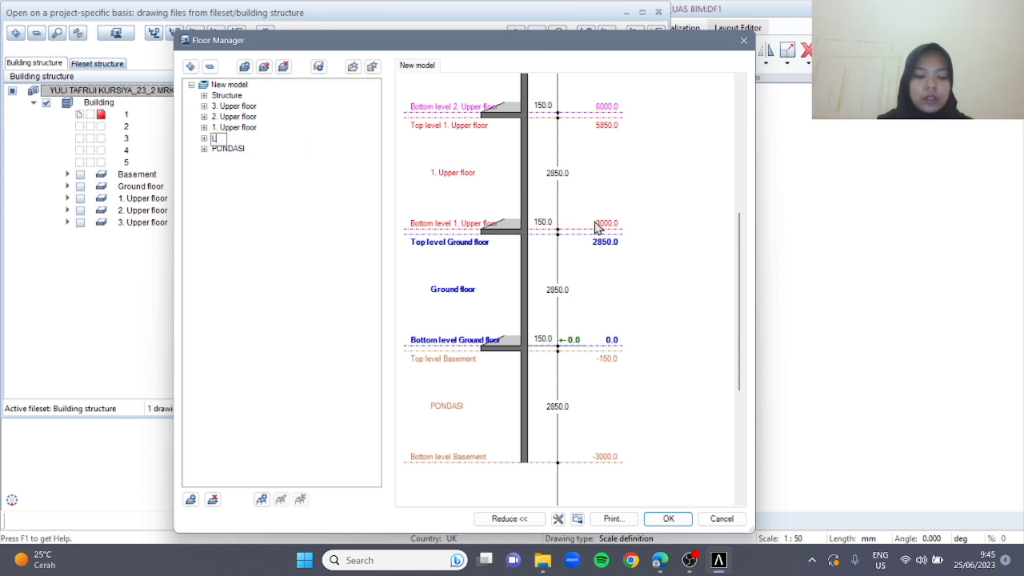
type("T 1")
key("Return")
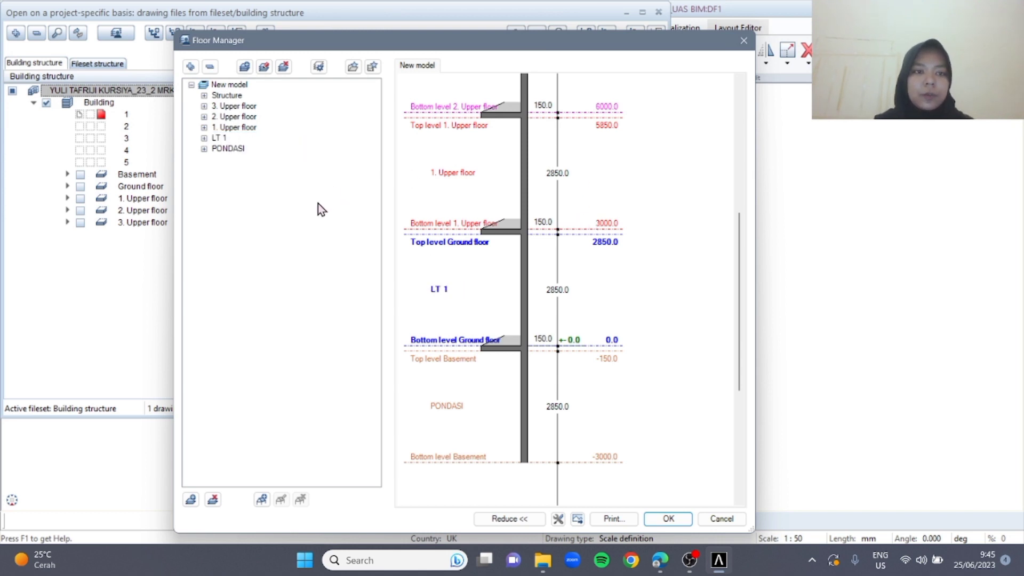
Rename the 1. Upper floor level in the floor model as LT 2
left_click(238, 127)
right_click(247, 129)
left_click(284, 138)
type("LT 2")
key("Return")
Rename the 2. Upper floor level in the floor model as LT 3
left_click(236, 116)
right_click(236, 115)
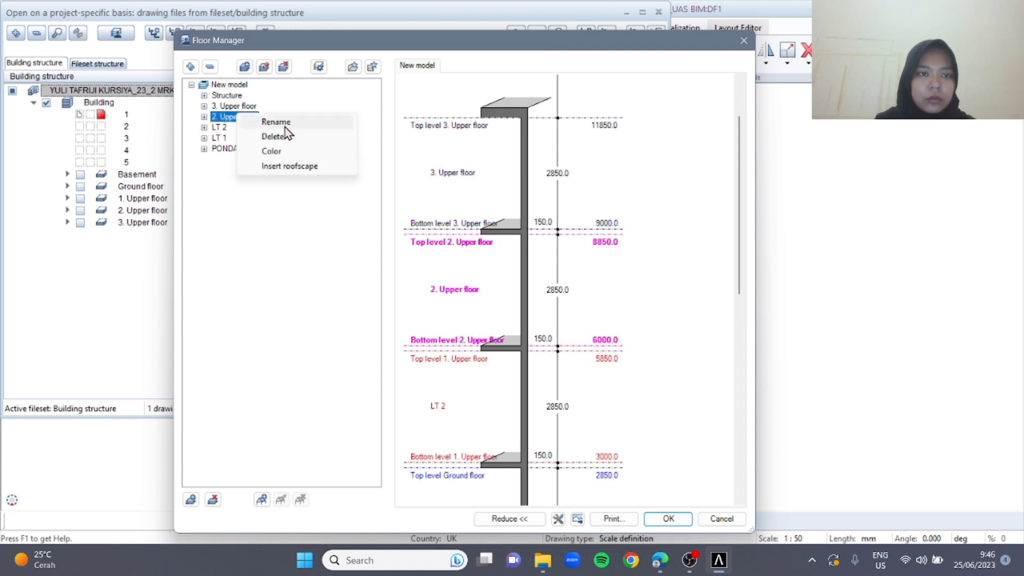
left_click(283, 123)
type("LT 3")
key("Return")
Rename the 3. Upper floor level in the floor model as LT 4
left_click(253, 108)
right_click(253, 107)
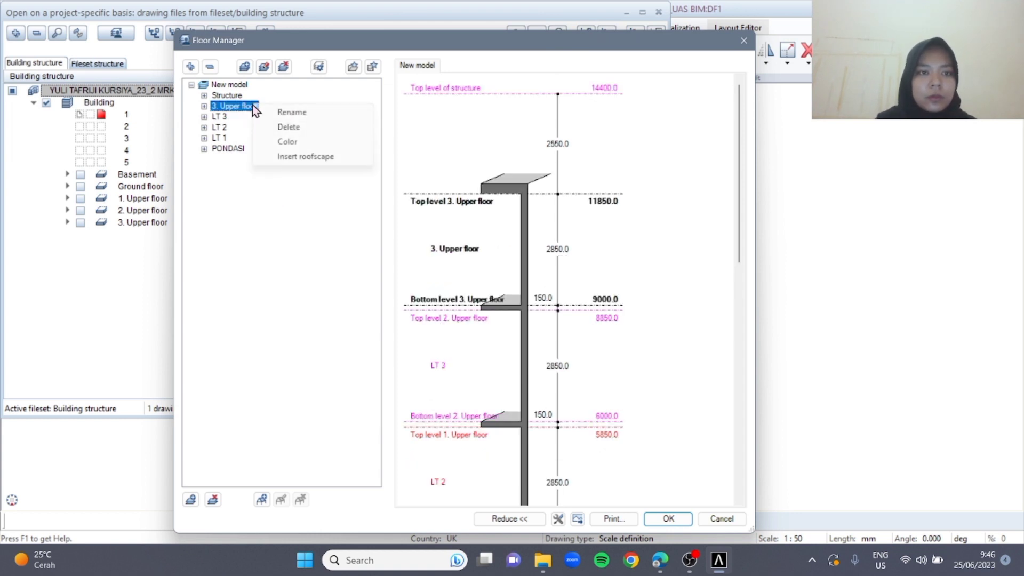
left_click(327, 114)
type("LT")
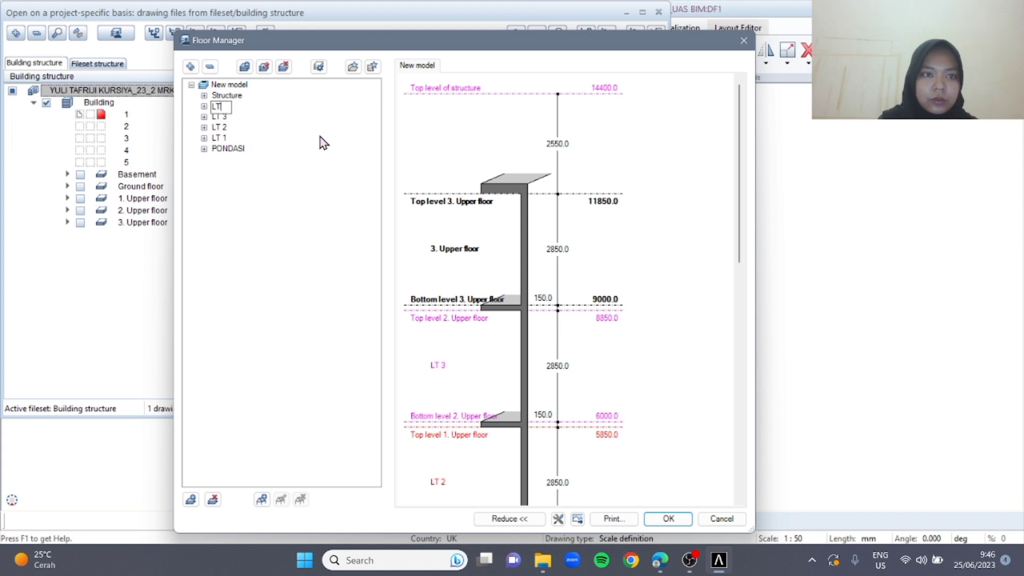
type(" 4")
key("Return")
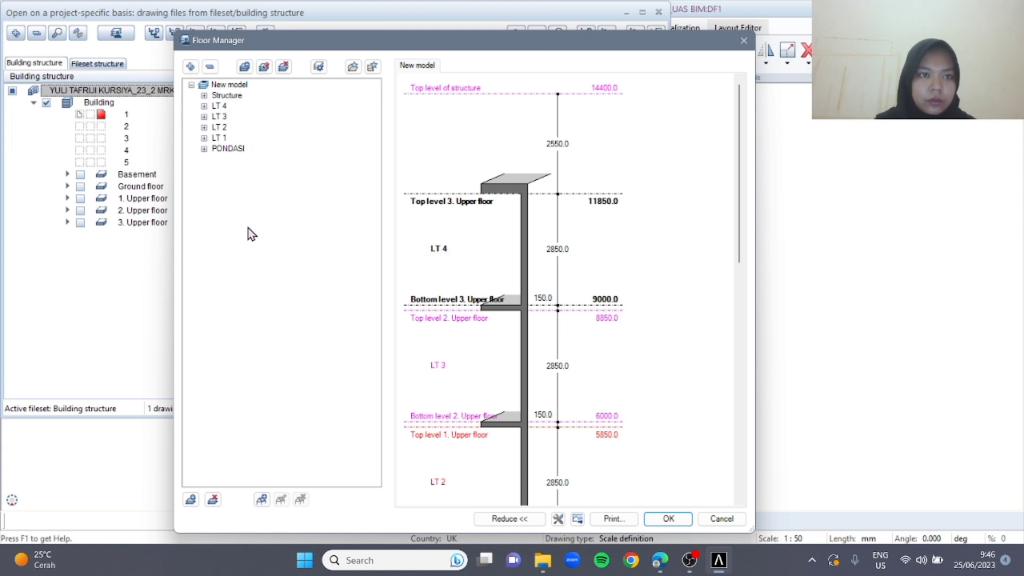
Rename the Structure level in the floor model as ROOF
left_click(235, 95)
right_click(235, 95)
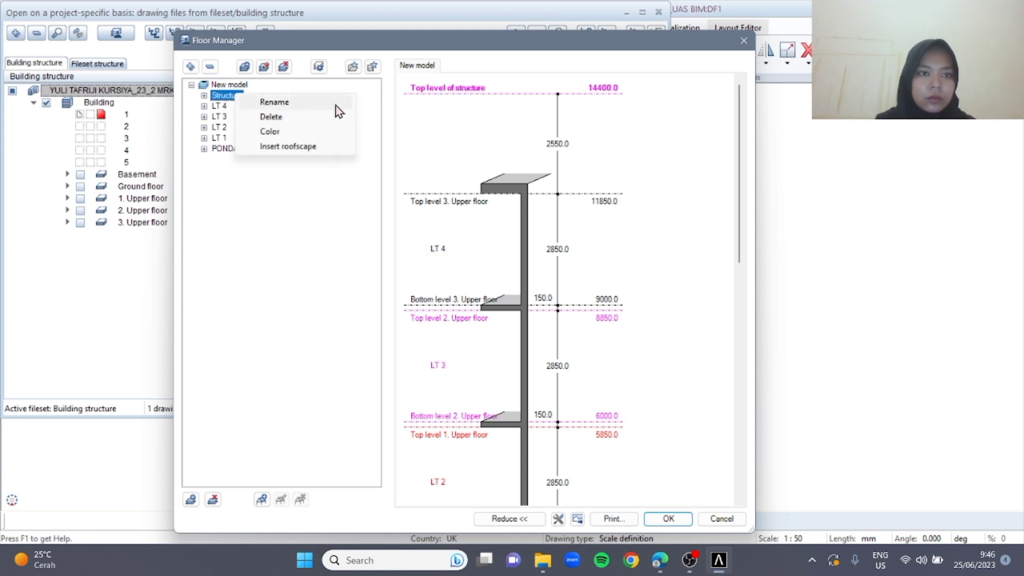
left_click(335, 104)
type("ROOF")
left_click(272, 226)
Set the PONDASI level's clear height to 1350, retaining the height of the planes above and moving the planes below up
scroll(634, 323, "down", 6)
scroll(555, 360, "up", 3)
scroll(543, 276, "down", 2)
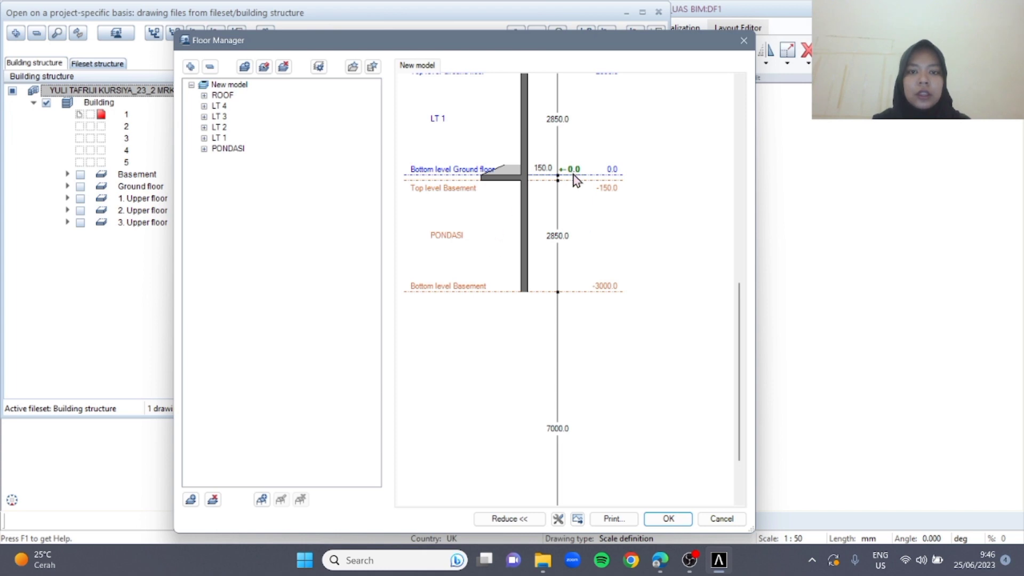
left_click(558, 236)
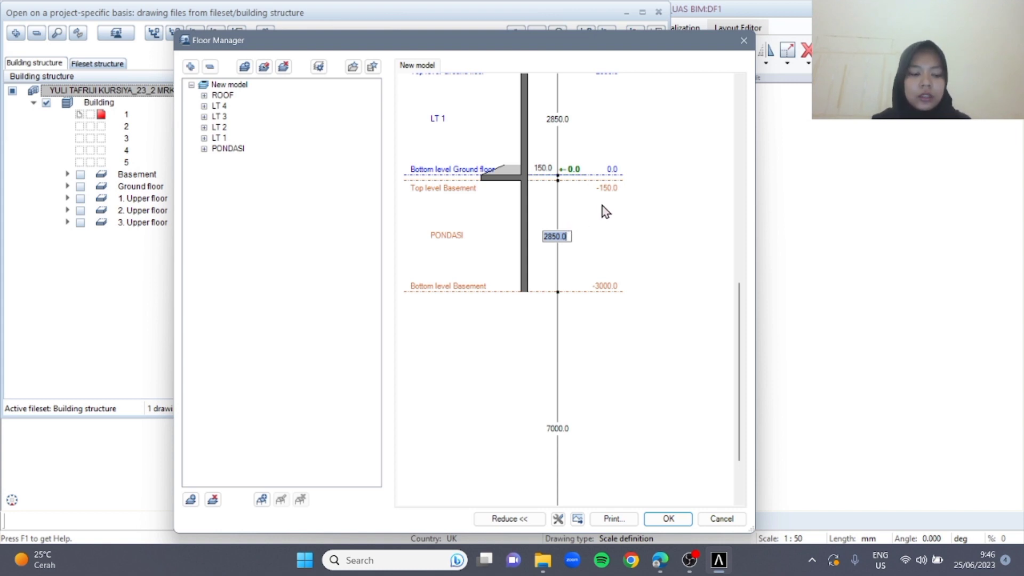
type("1350")
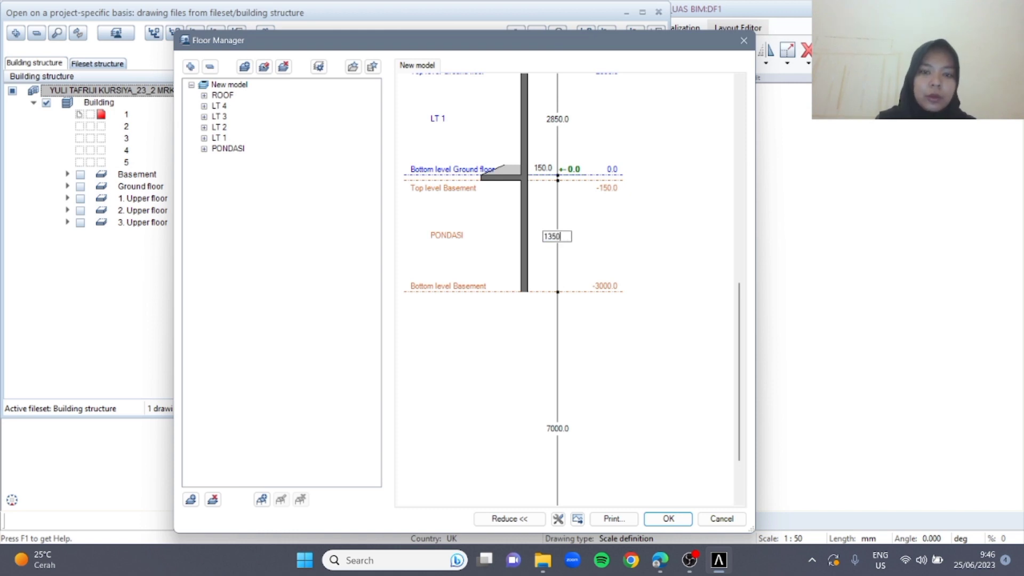
key("Return")
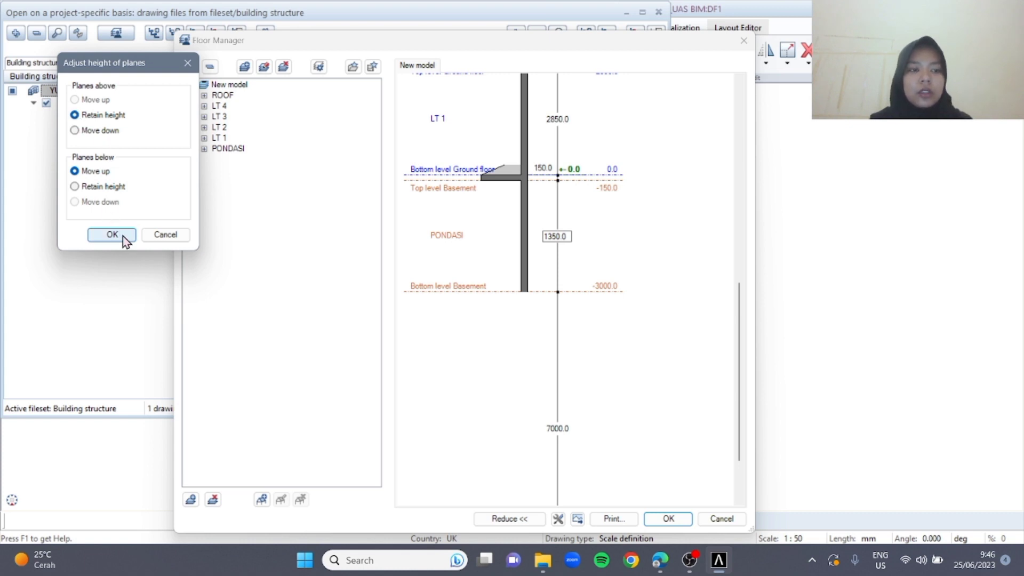
left_click(112, 235)
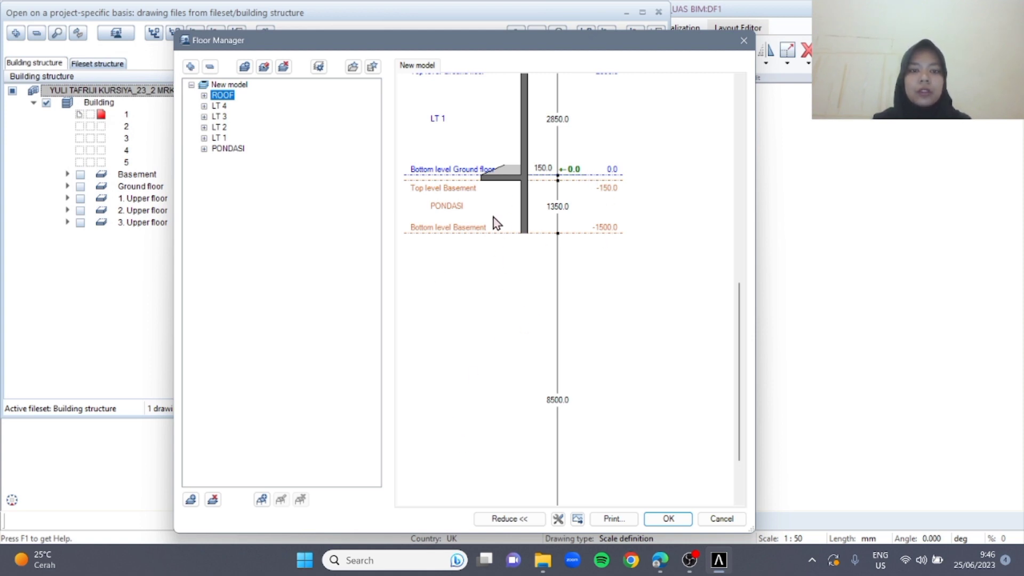
scroll(570, 345, "up", 3)
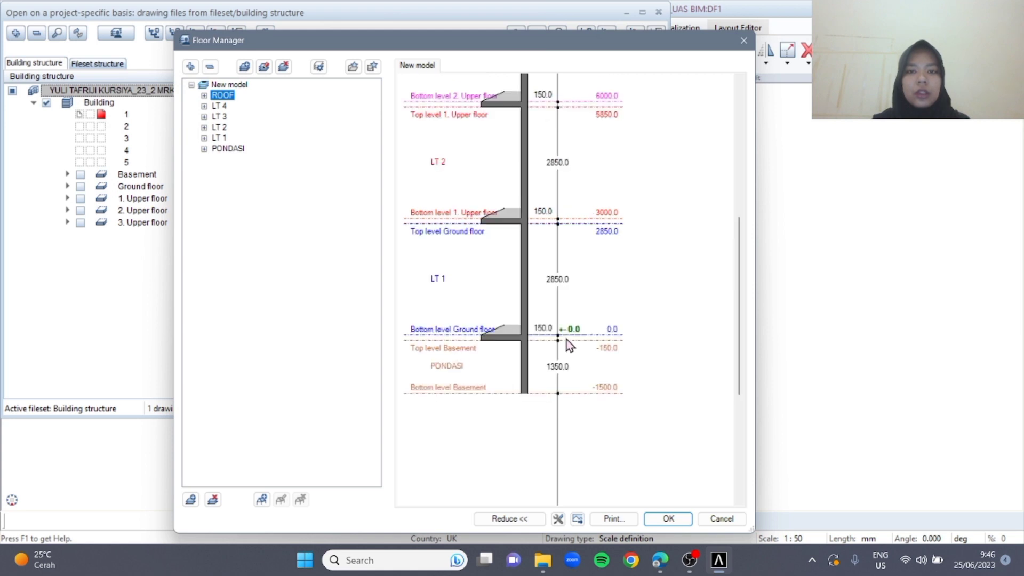
Apply the floor model changes, also moving fixed-height elements, plane model-independent planes and roof planes in the z-direction
scroll(569, 346, "up", 3)
left_click(673, 521)
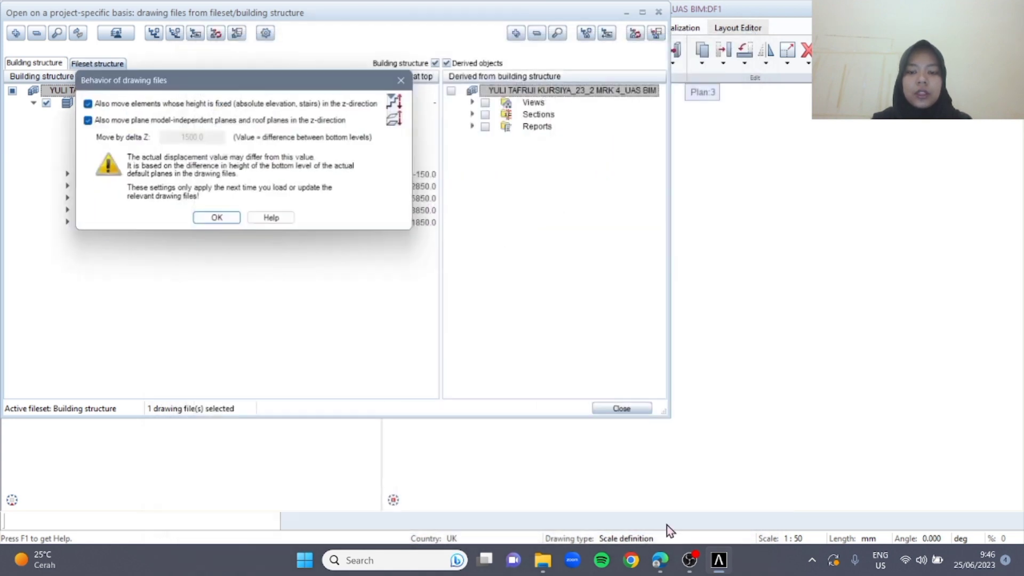
left_click(238, 218)
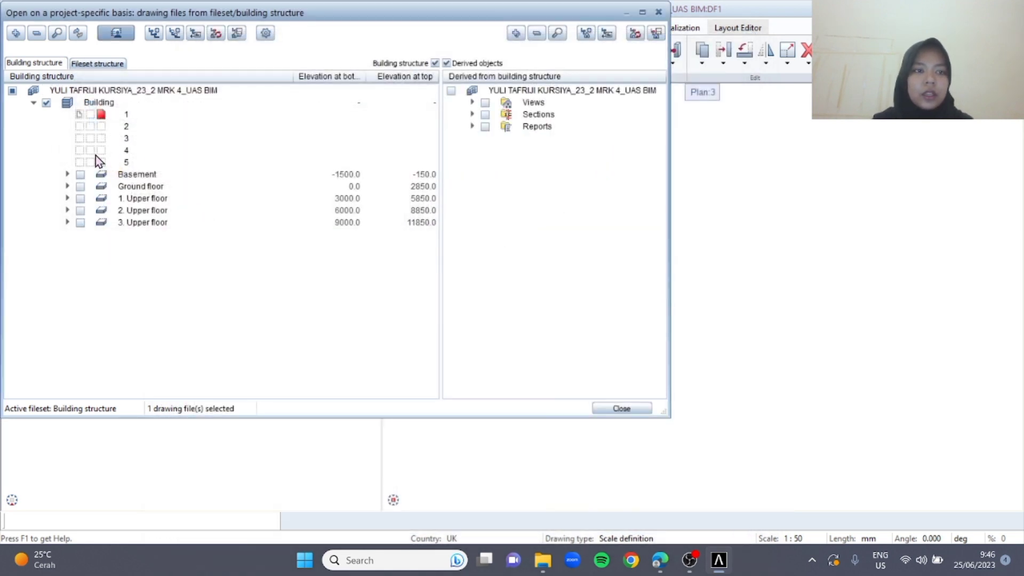
Rename the Basement level in the building structure as PONDASI
right_click(131, 175)
left_click(190, 296)
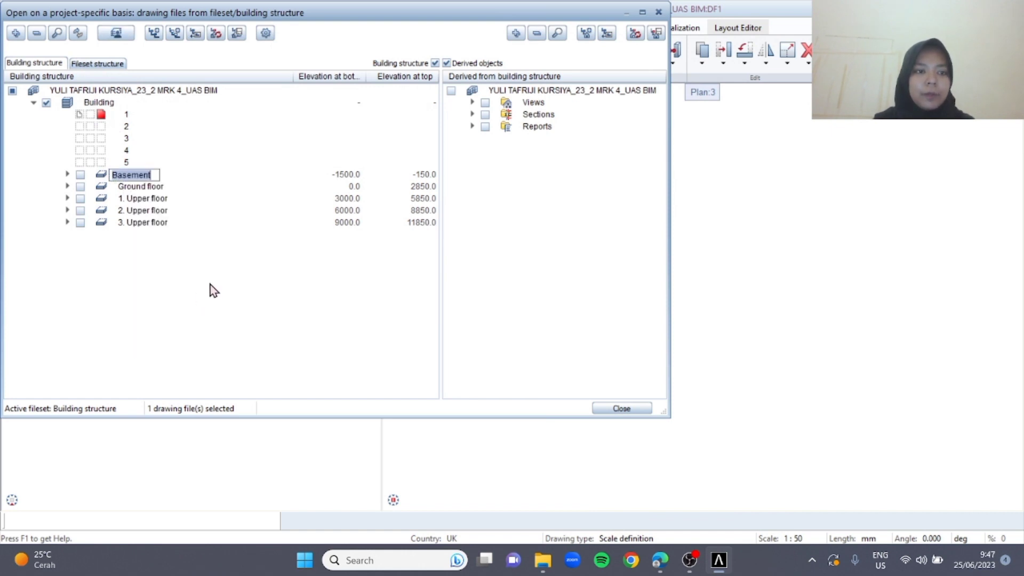
type("PONDASI")
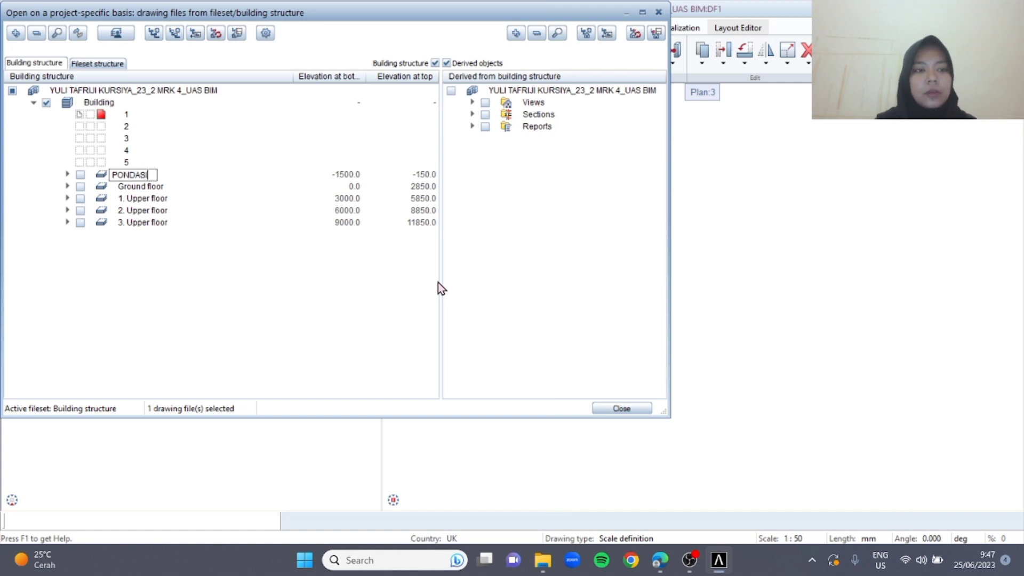
key("Return")
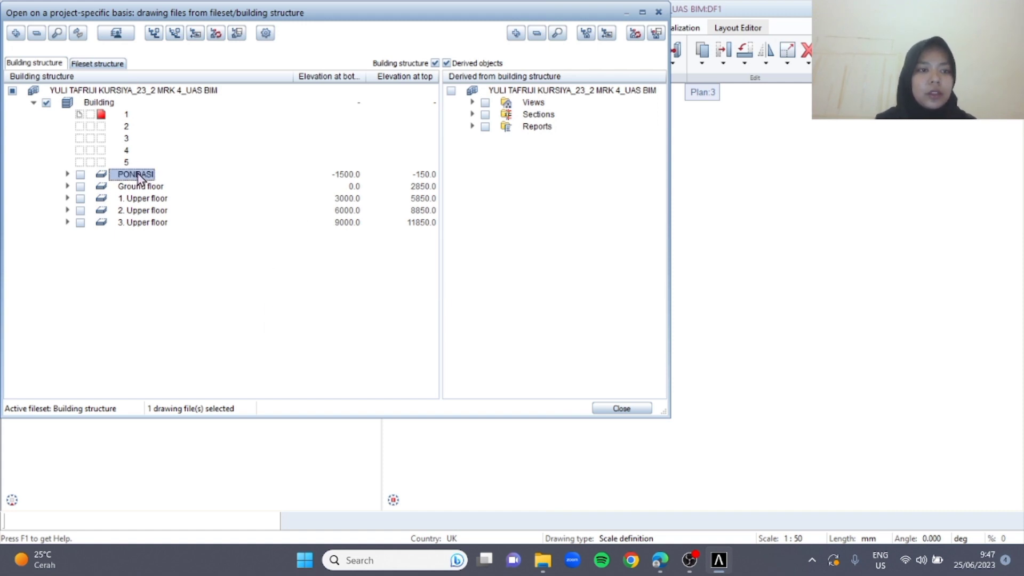
Rename the Ground floor level in the building structure as LT 1
right_click(134, 189)
left_click(193, 309)
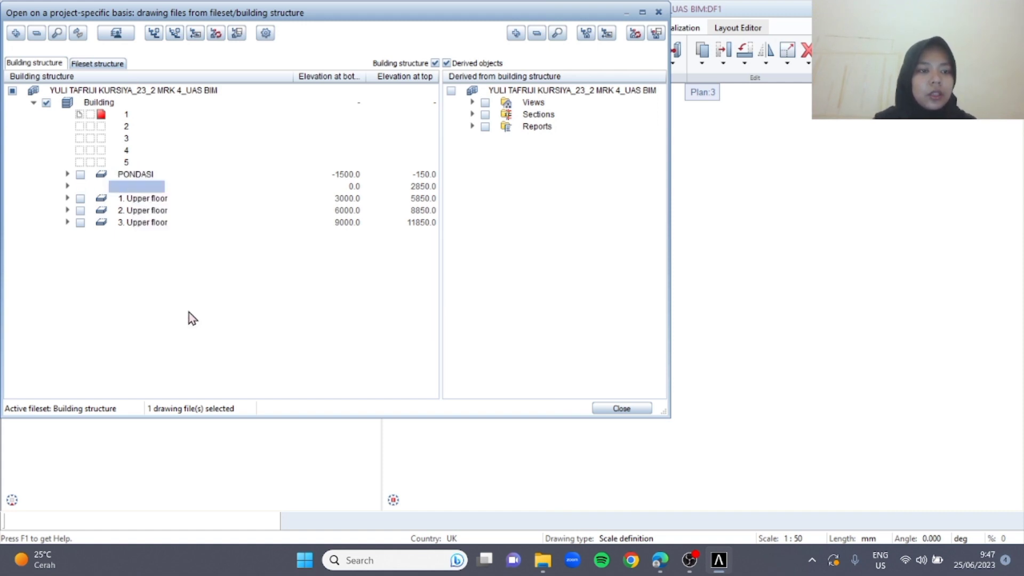
type("LT 1")
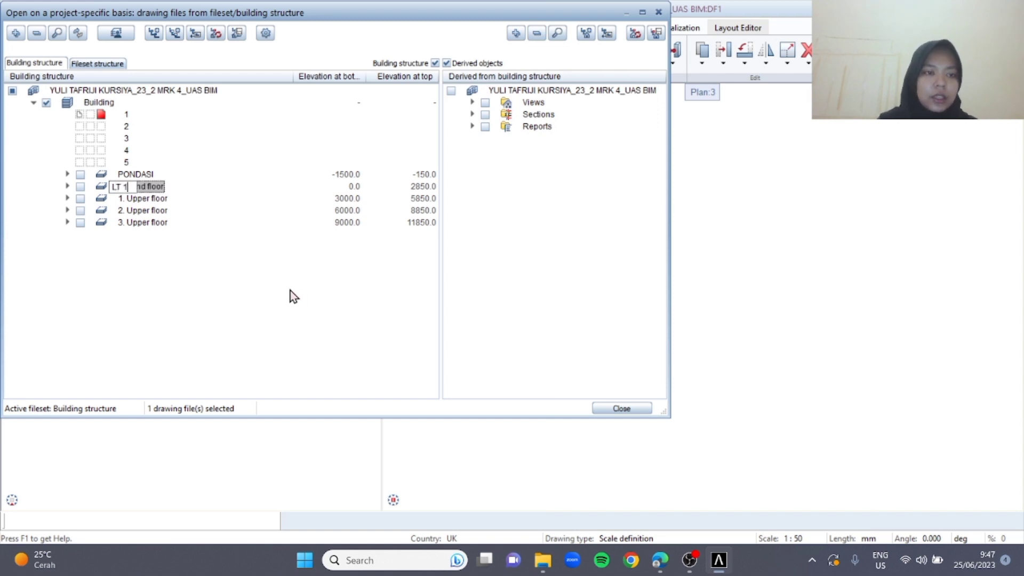
key("Return")
Rename the 1. Upper floor level in the building structure as LT 2
left_click(158, 197)
right_click(157, 198)
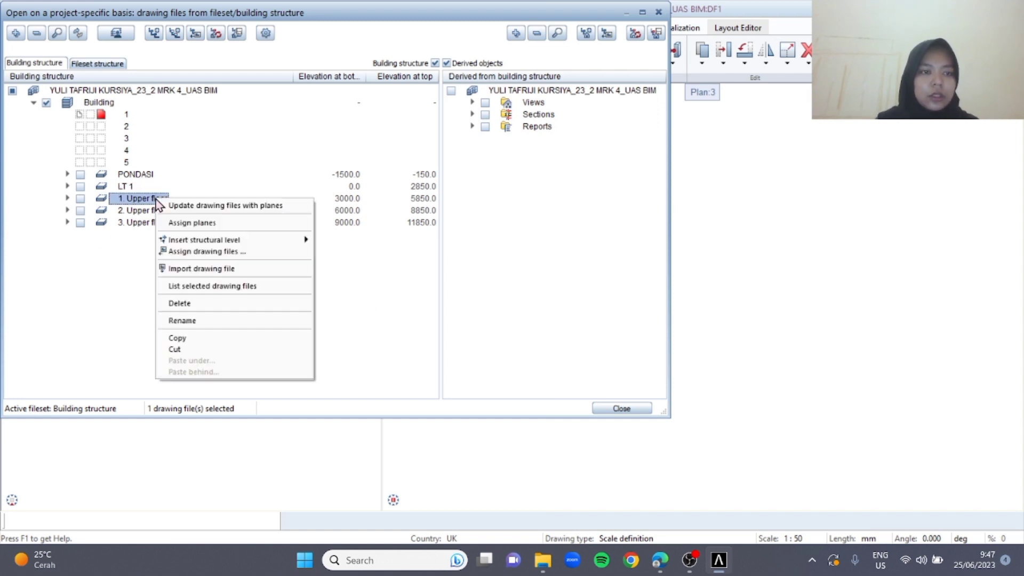
left_click(205, 323)
type("LT 2")
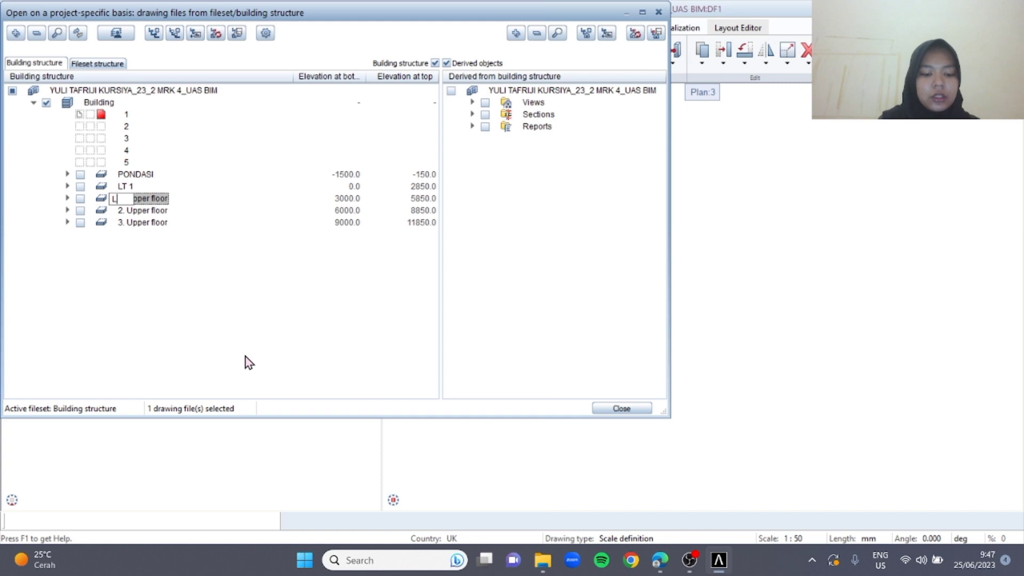
key("Return")
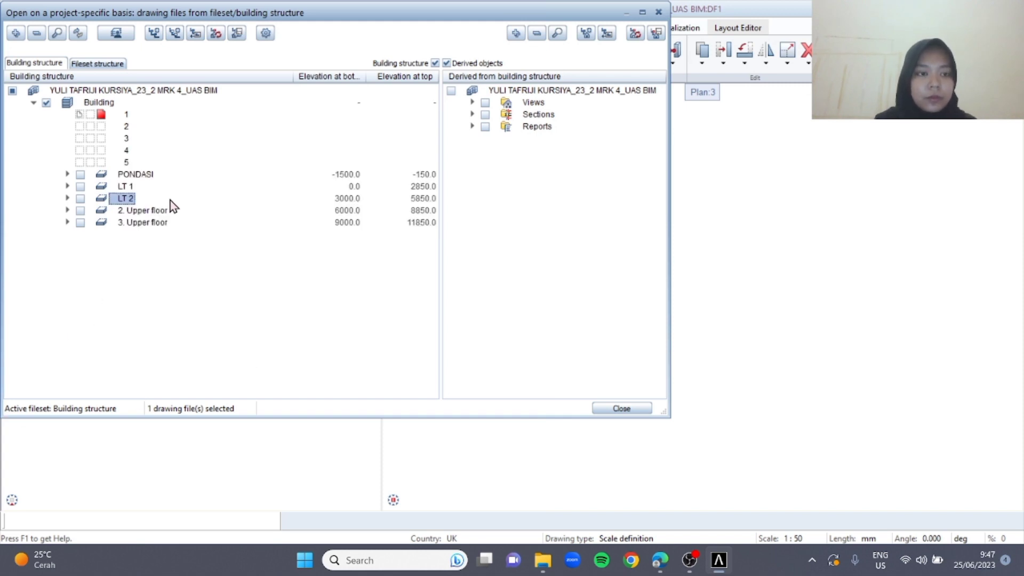
Rename the 2. Upper floor level in the building structure as LT 3
left_click(155, 212)
right_click(154, 213)
left_click(211, 337)
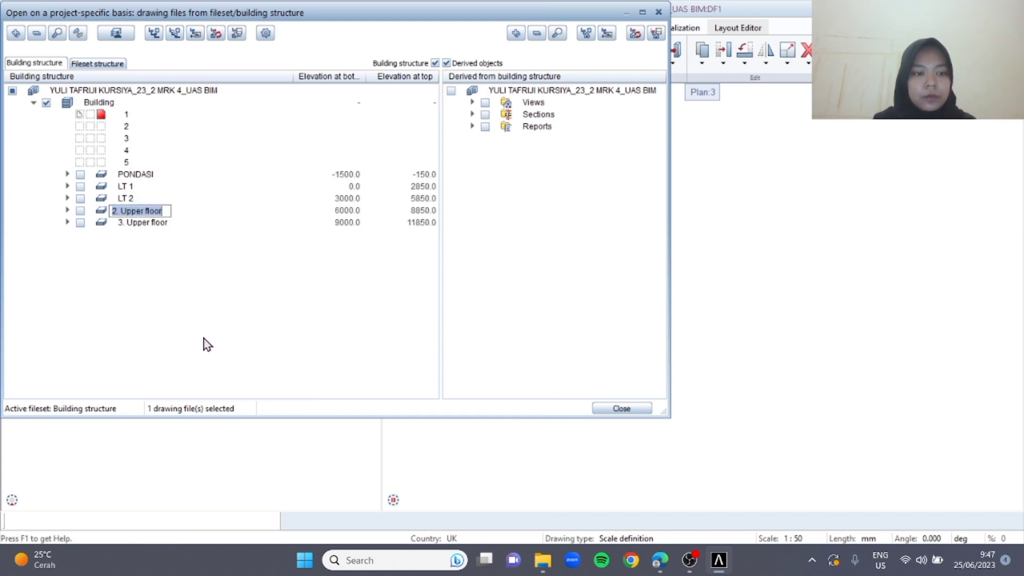
type("LT 3")
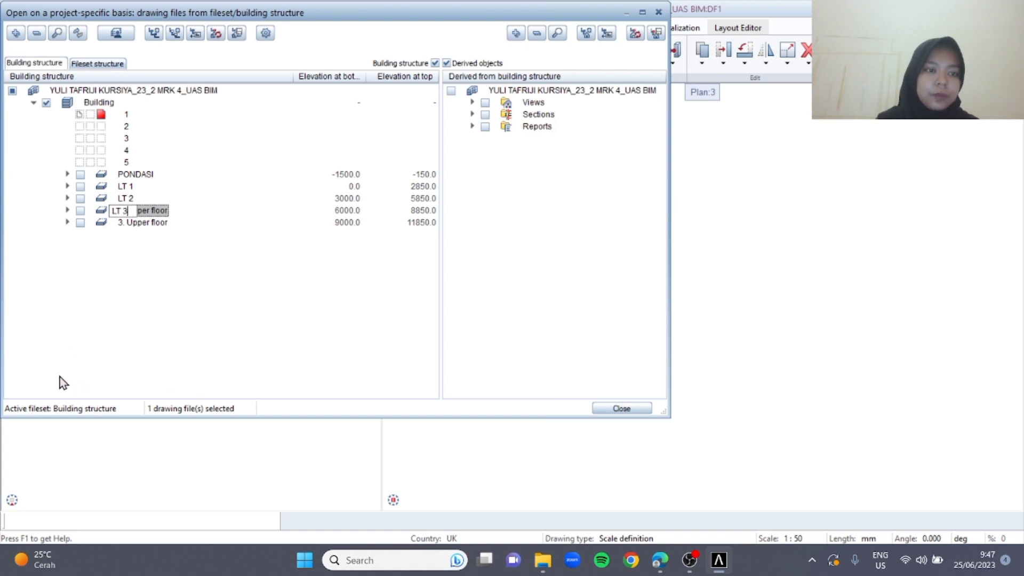
key("Return")
Rename the 3. Upper floor level in the building structure as LT 4 and close the building structure
left_click(151, 226)
right_click(152, 226)
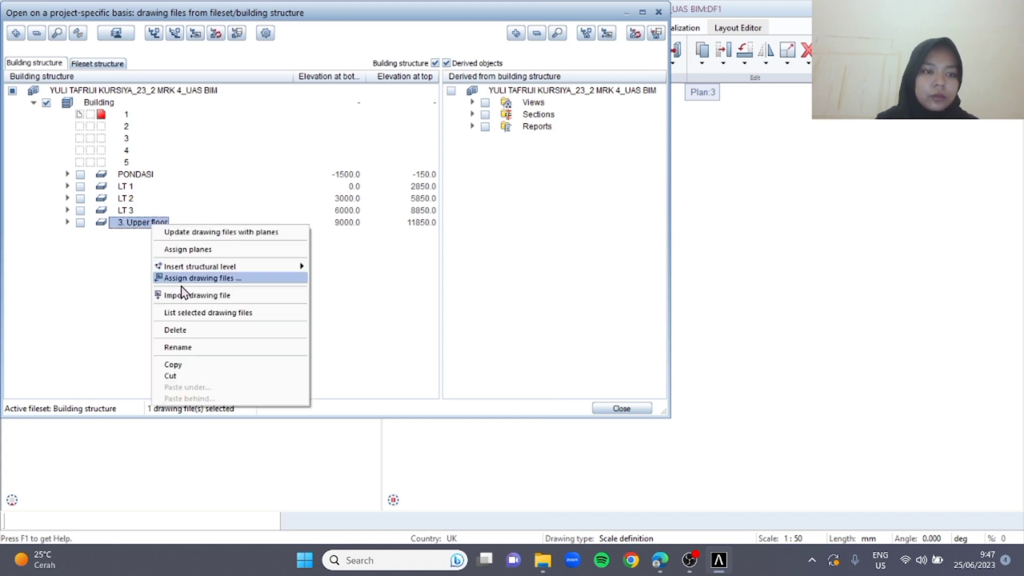
left_click(195, 347)
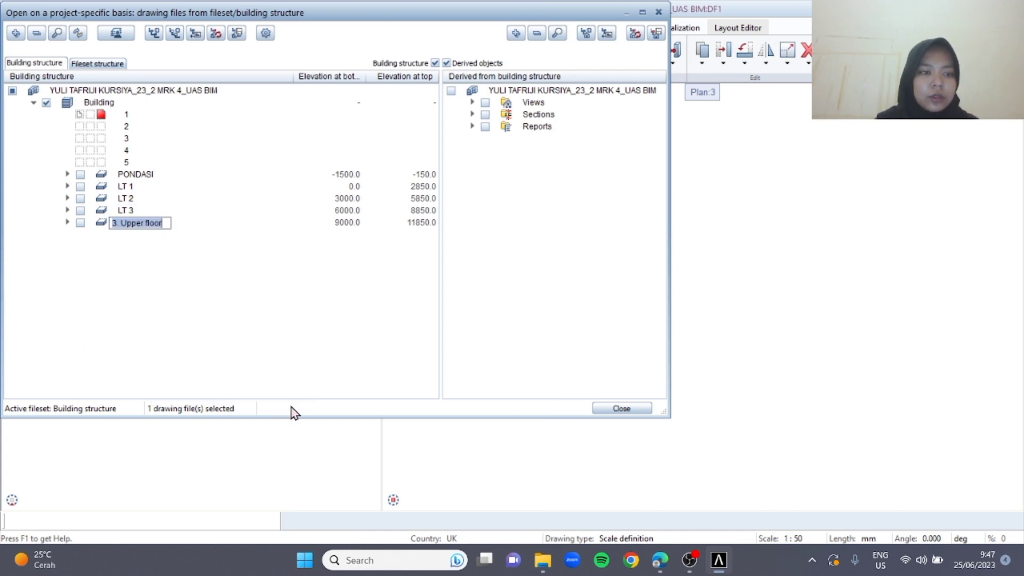
type("LT 4")
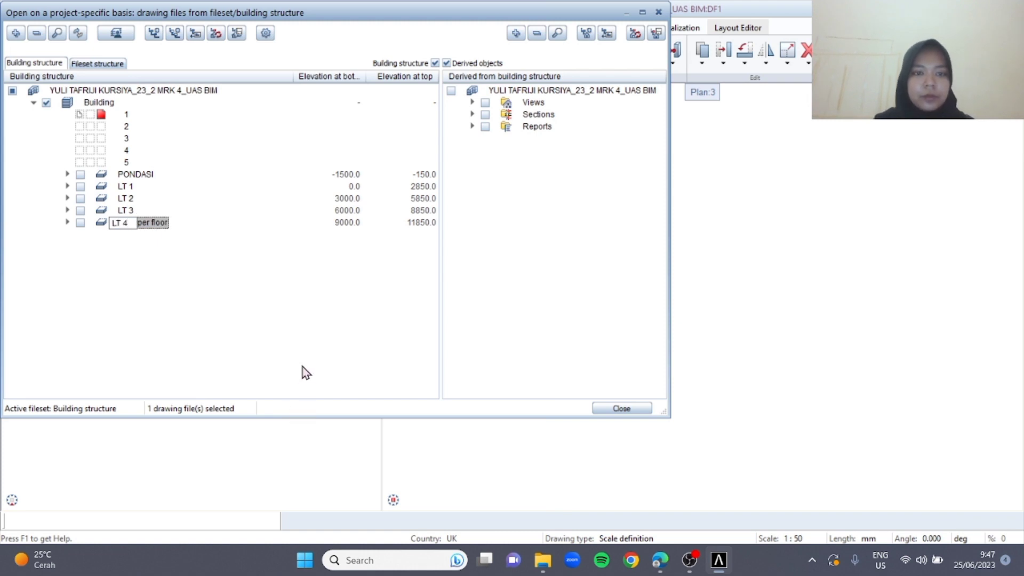
key("Return")
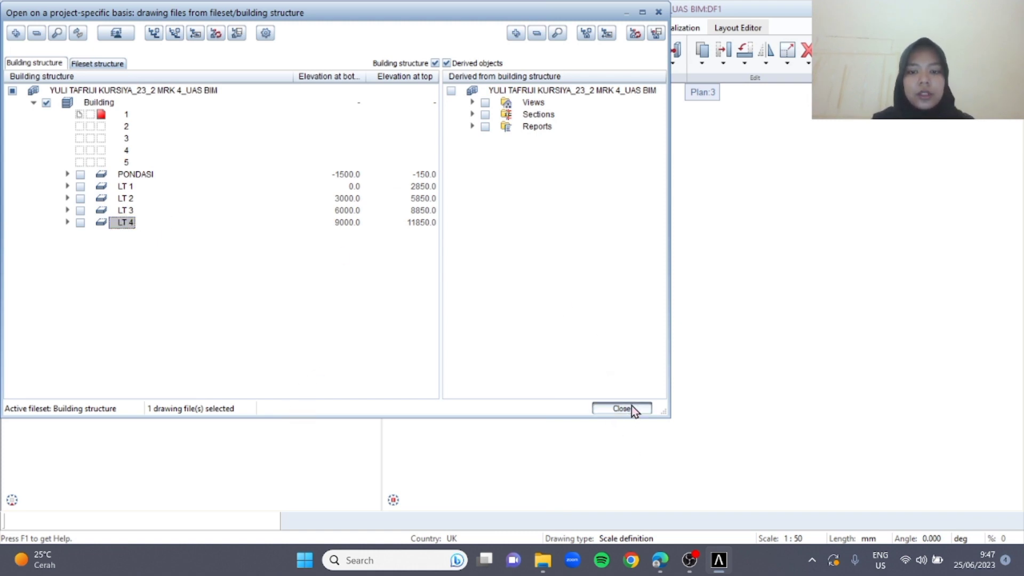
left_click(621, 409)
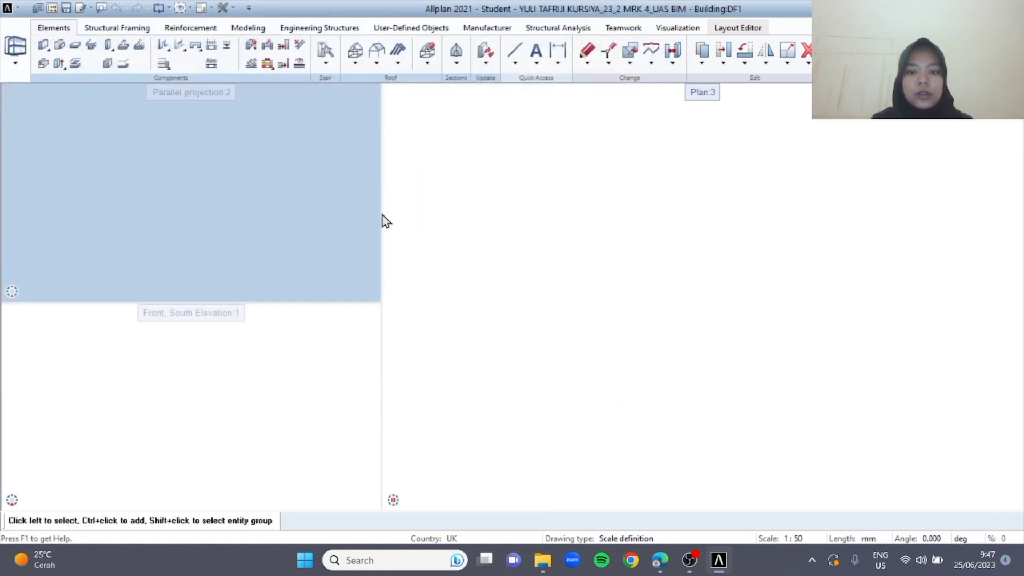
Reopen the building structure, rename drawing file 1 under Building as GRID and close the structure
left_click(16, 63)
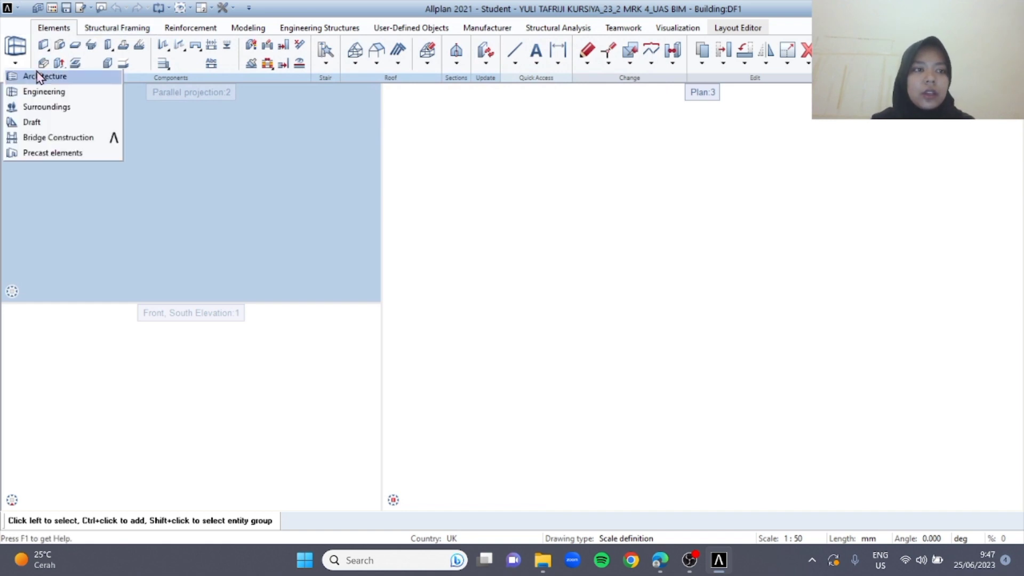
left_click(516, 205)
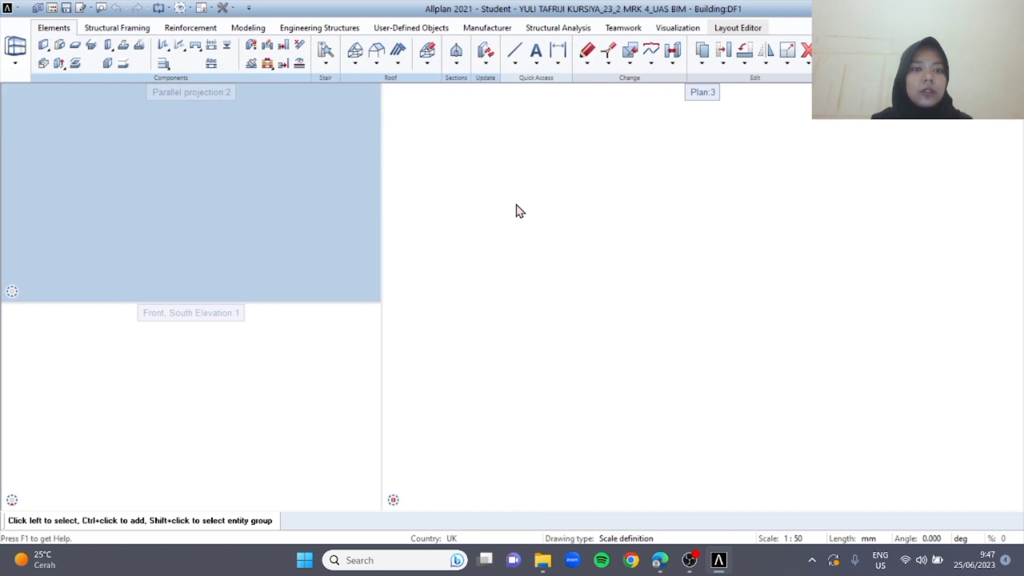
right_click(496, 194)
left_click(502, 197)
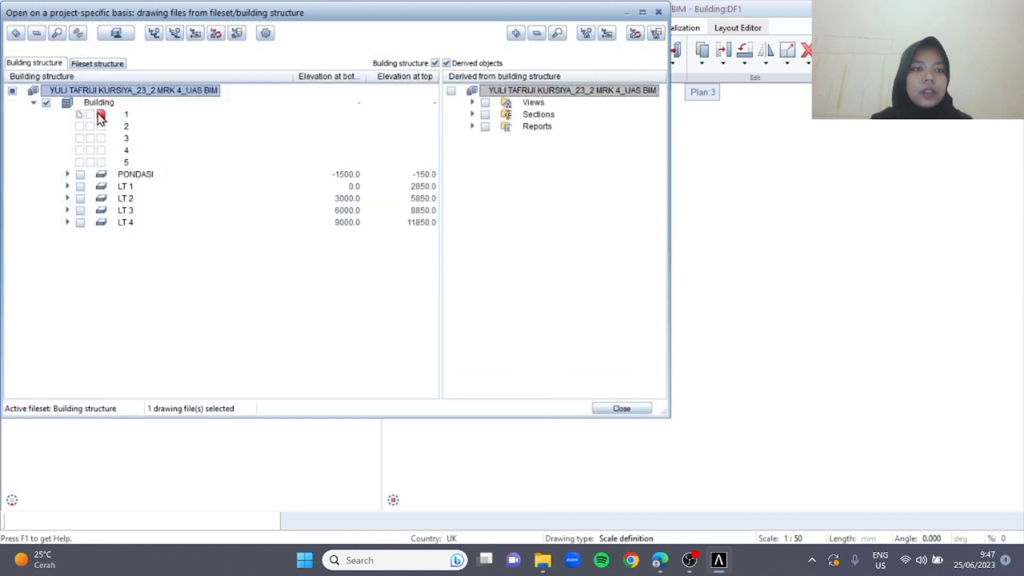
right_click(129, 114)
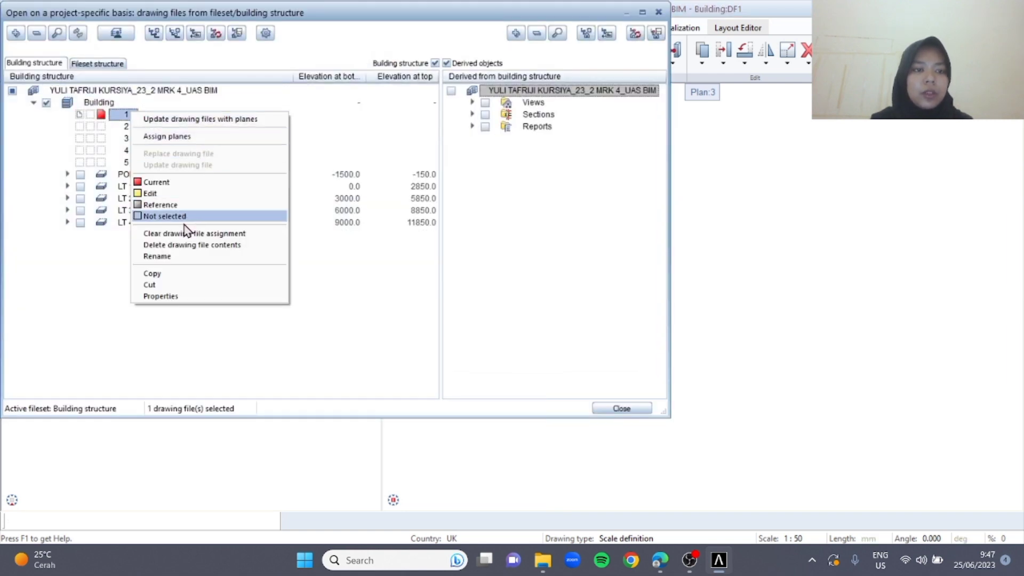
left_click(182, 255)
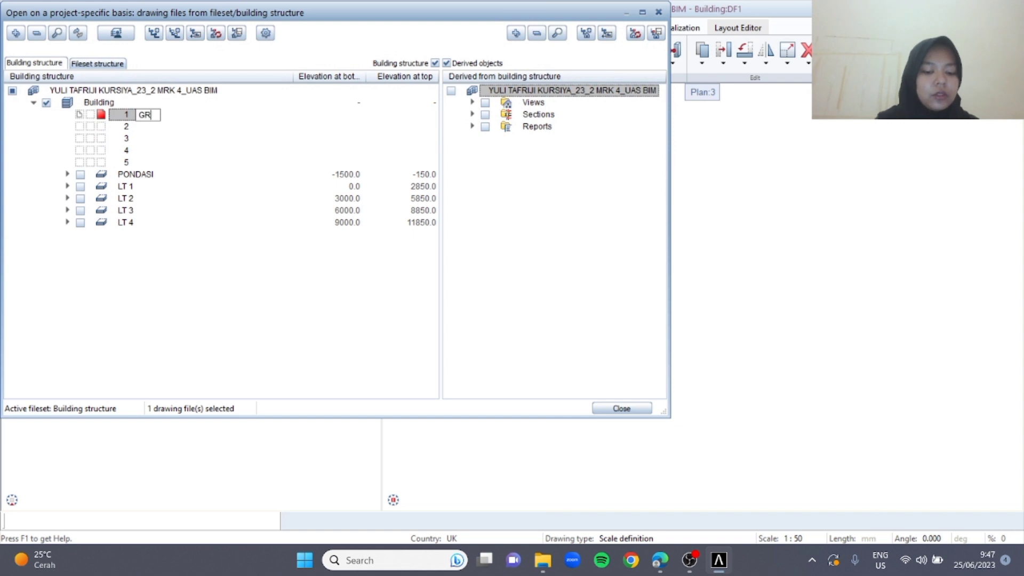
type("GRID")
left_click(627, 409)
Switch to the Architecture role and start the Axis Grid tool
left_click(5, 68)
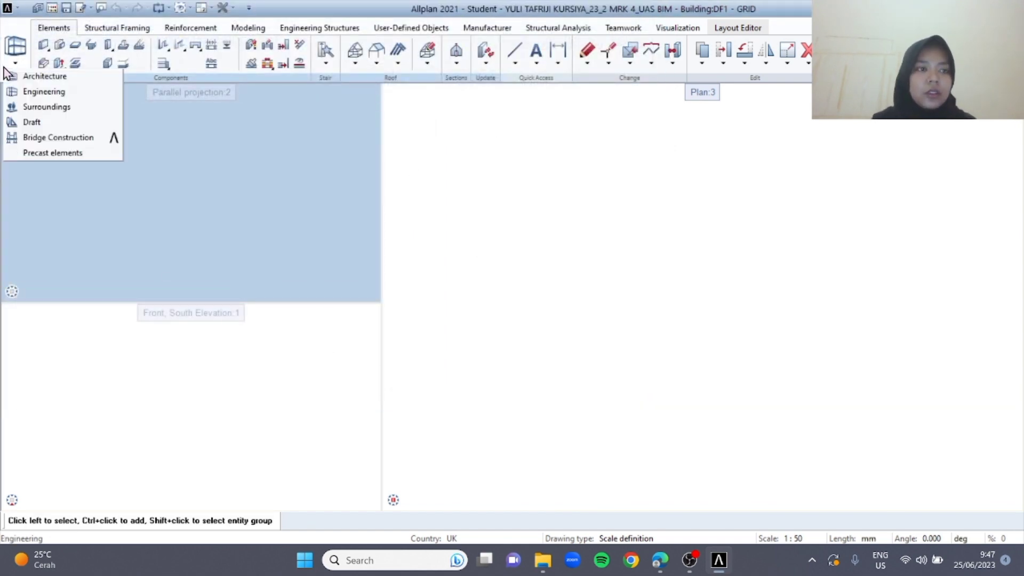
left_click(41, 76)
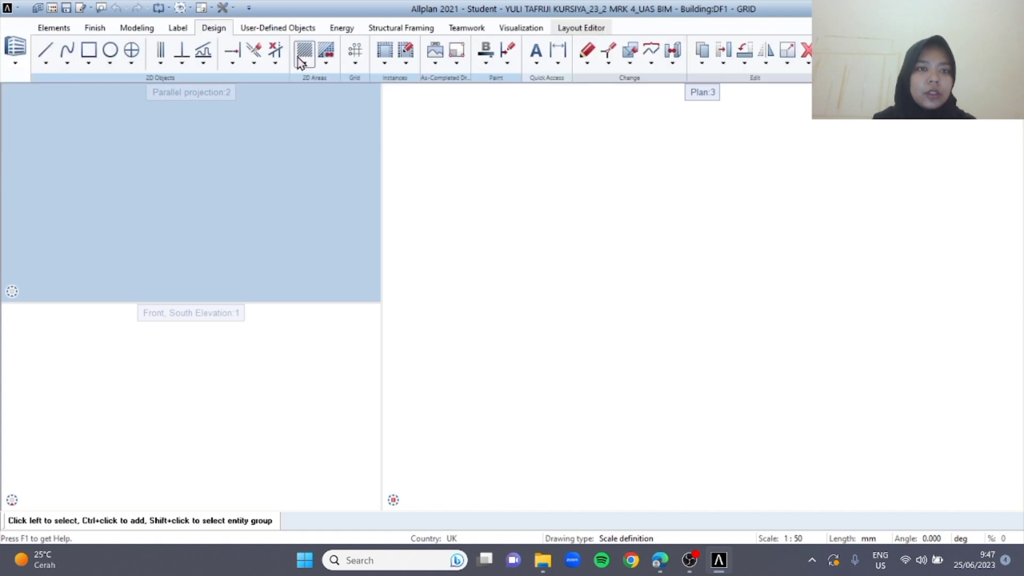
left_click(356, 67)
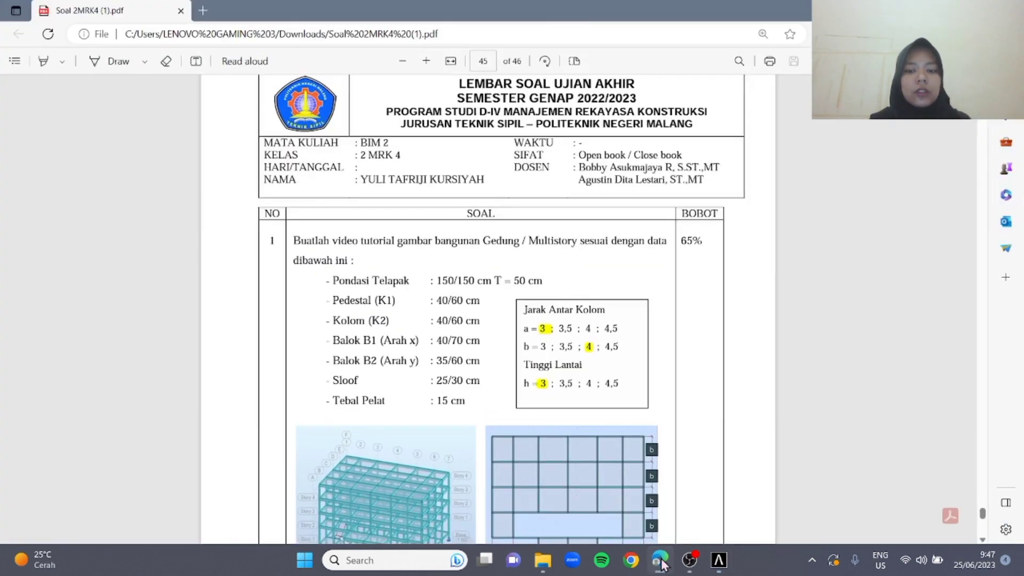
Check the column spacing in the assignment PDF, and place an axis grid of 6*3000 in x and 5*4000 in y in the plan view
left_click(660, 560)
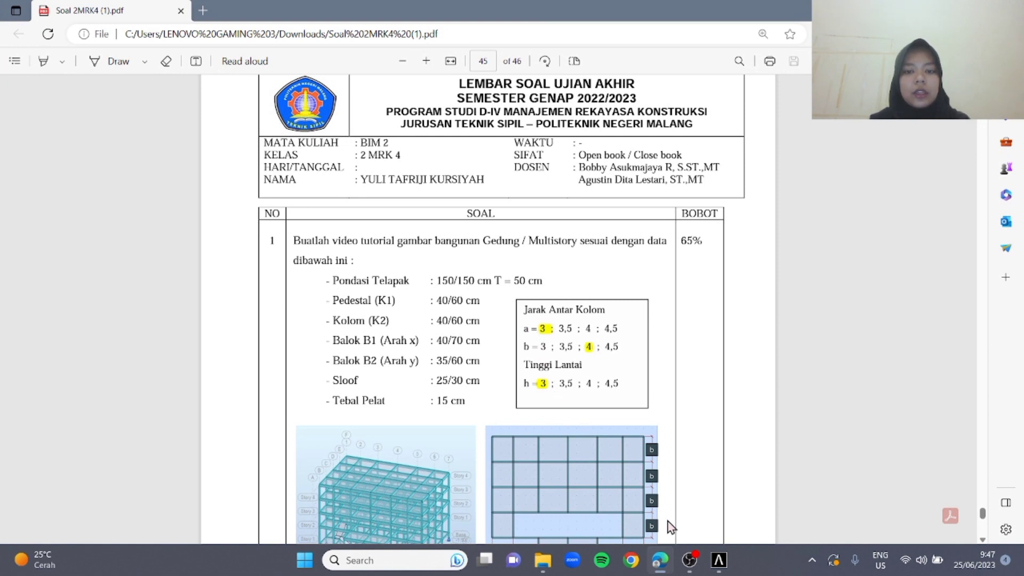
left_click(718, 560)
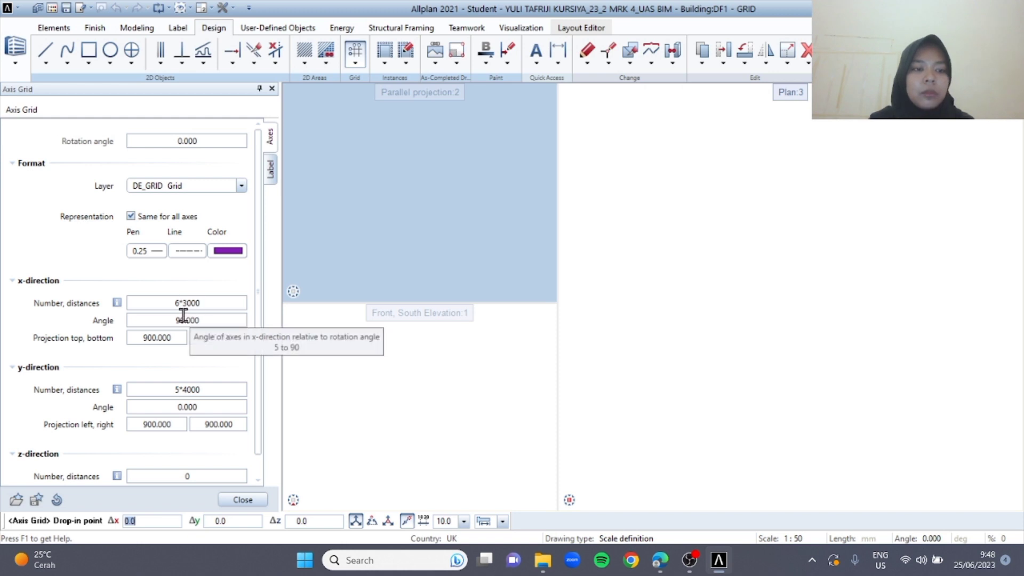
scroll(658, 301, "down", 3)
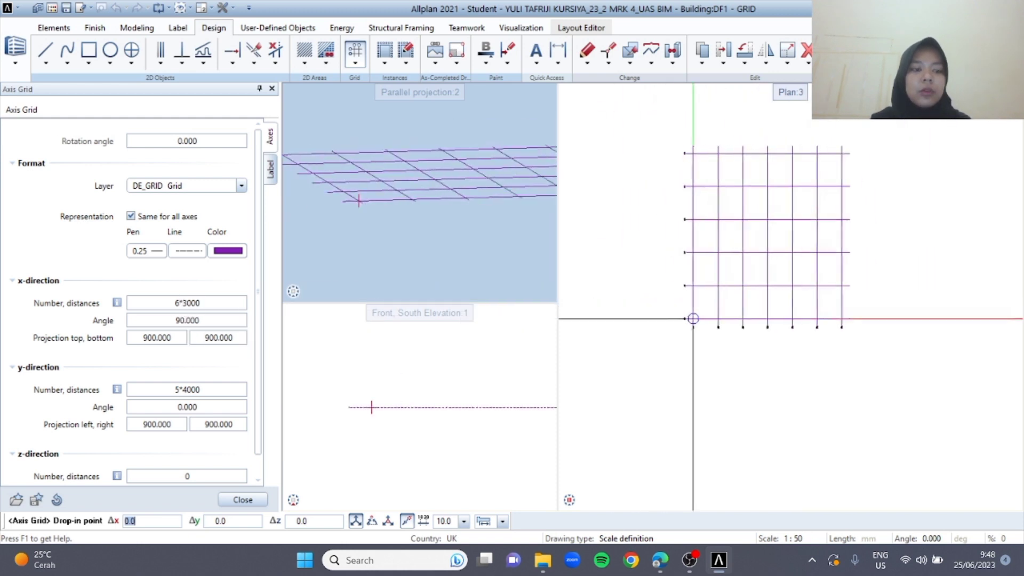
scroll(673, 309, "up", 3)
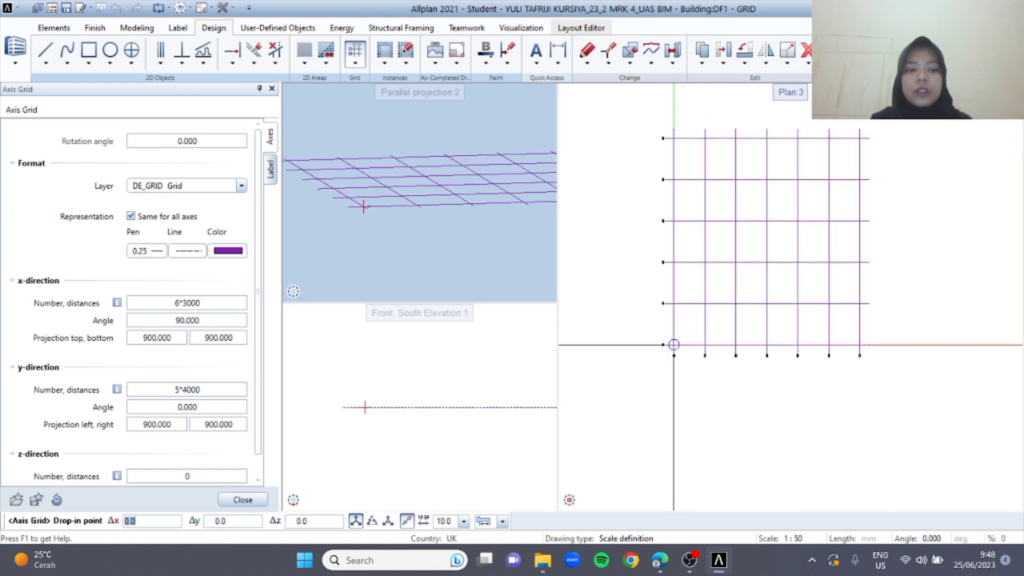
left_click(677, 341)
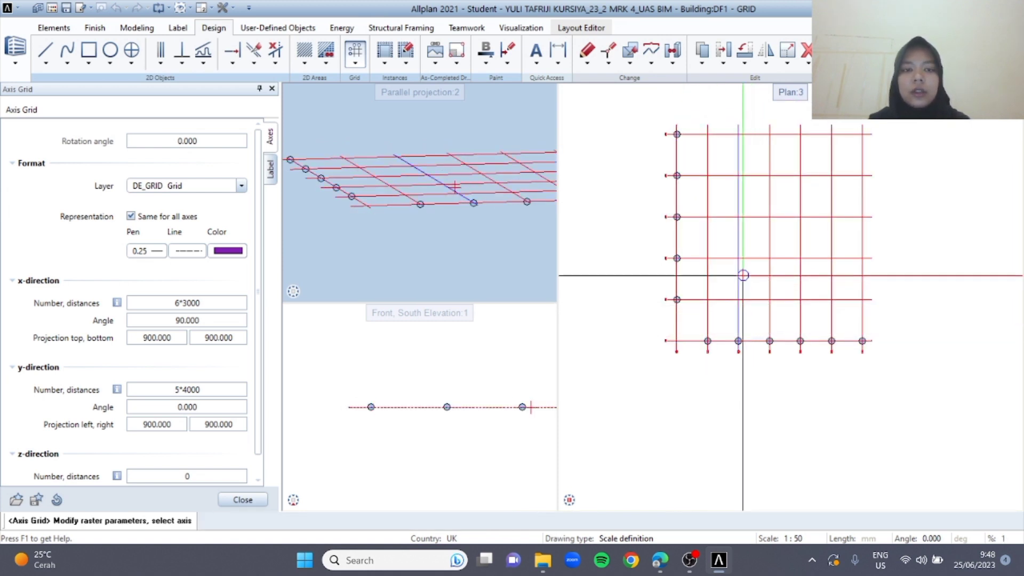
key("Escape")
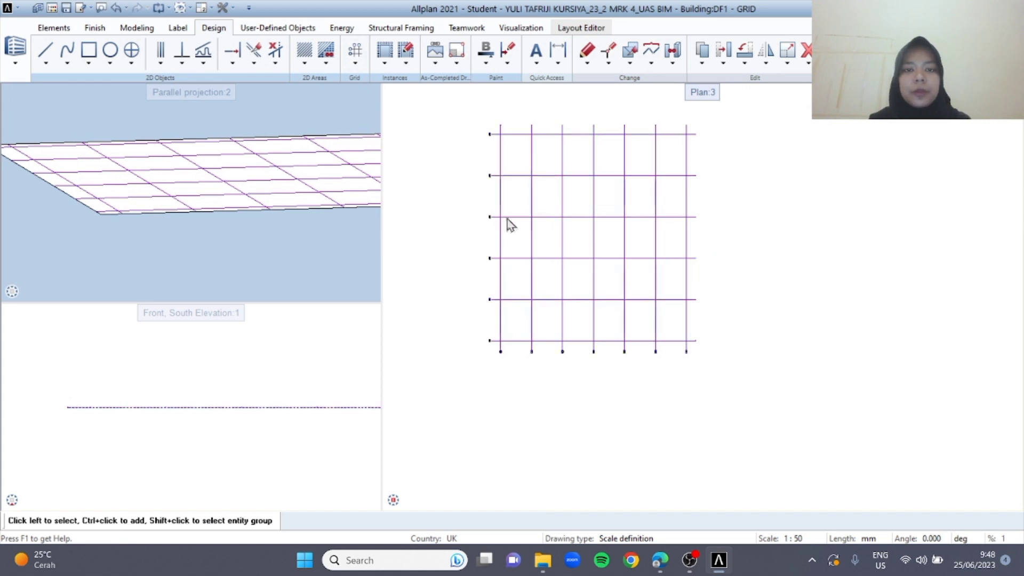
scroll(447, 235, "up", 1)
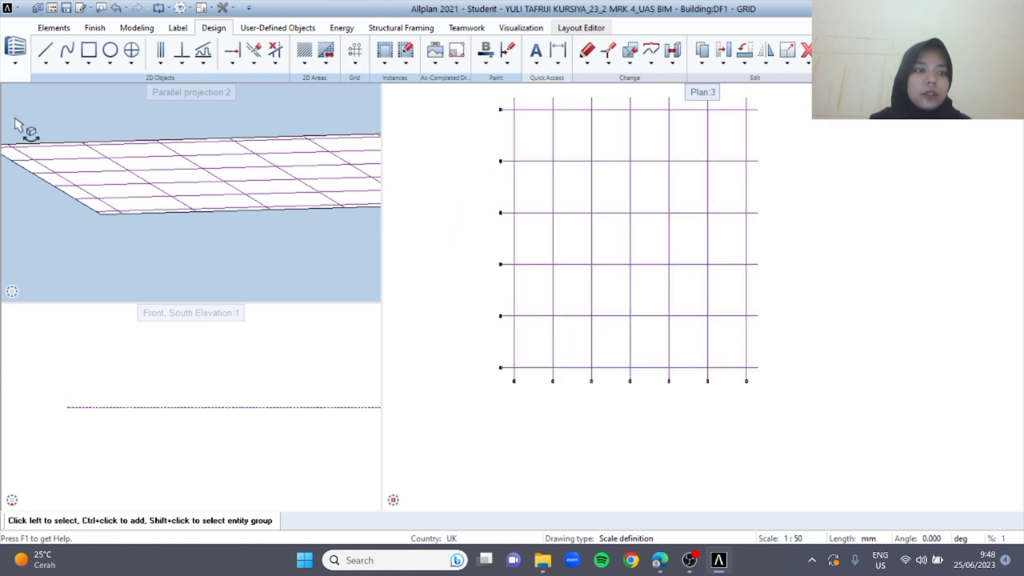
In the building structure, set the GRID drawing file to reference and make drawing file 11 under PONDASI current
double_click(413, 127)
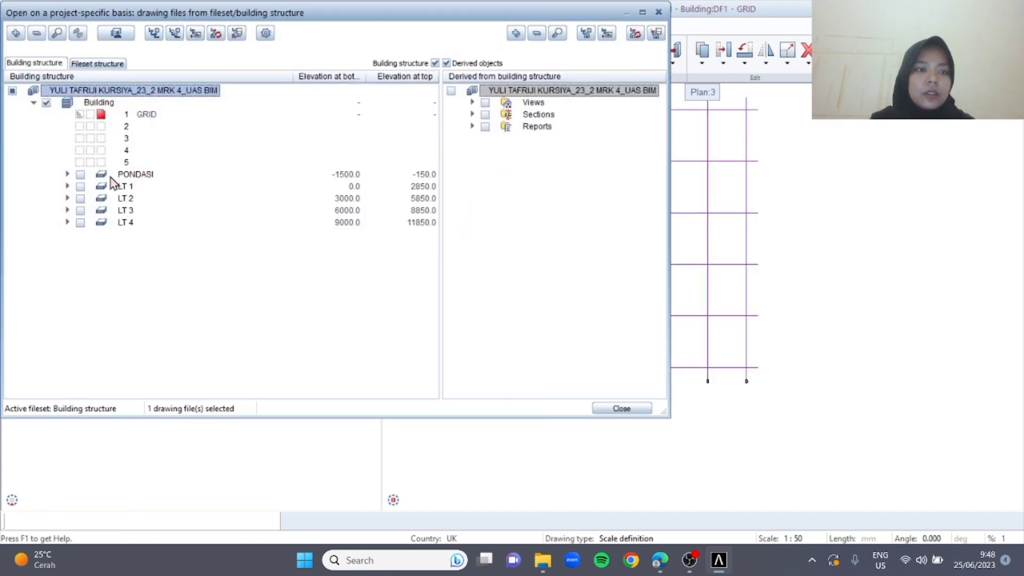
left_click(68, 174)
left_click(79, 116)
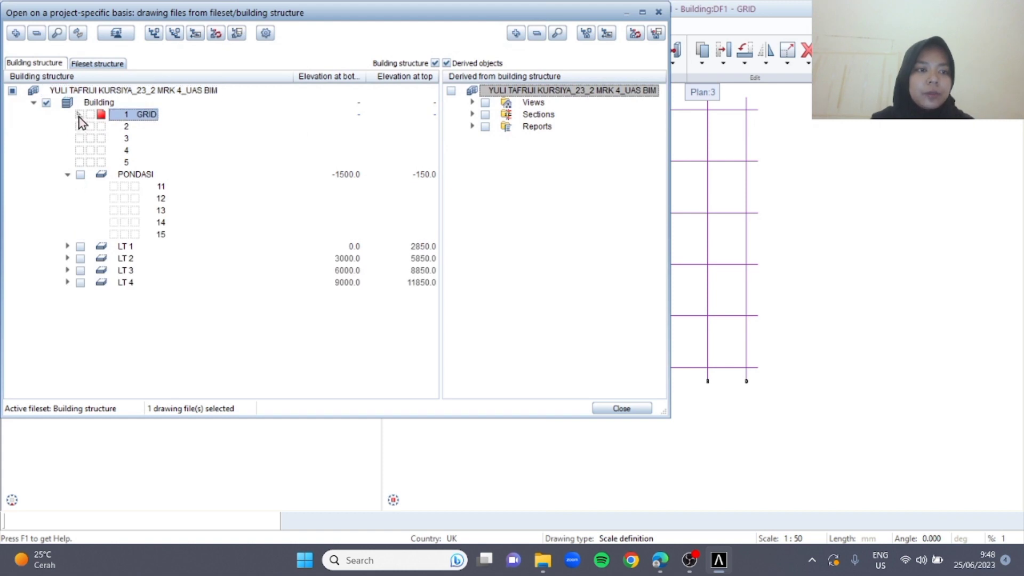
left_click(135, 187)
Rename drawing file 11 under PONDASI as PONDASI TELAPAK and close the building structure
right_click(155, 186)
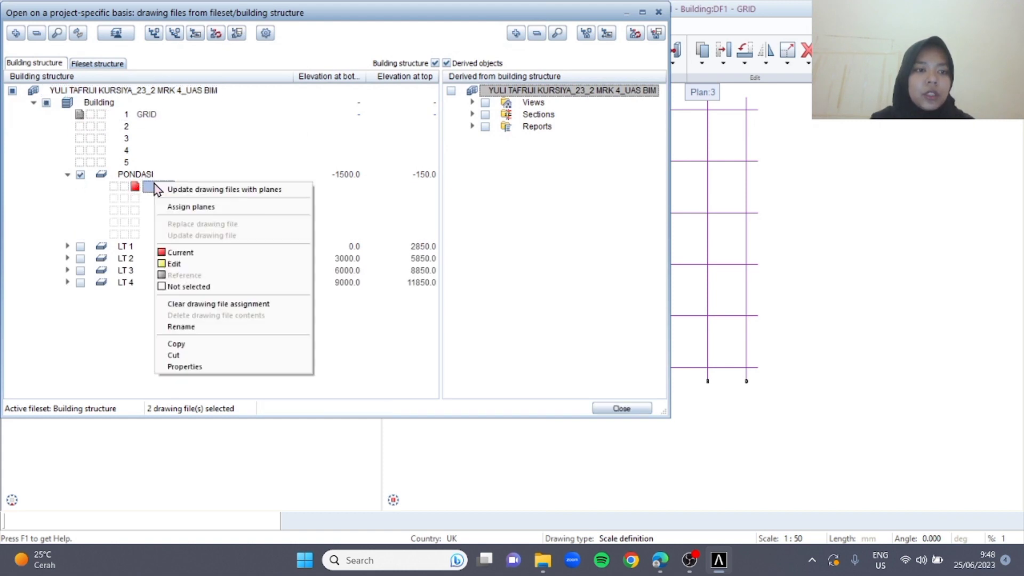
left_click(234, 326)
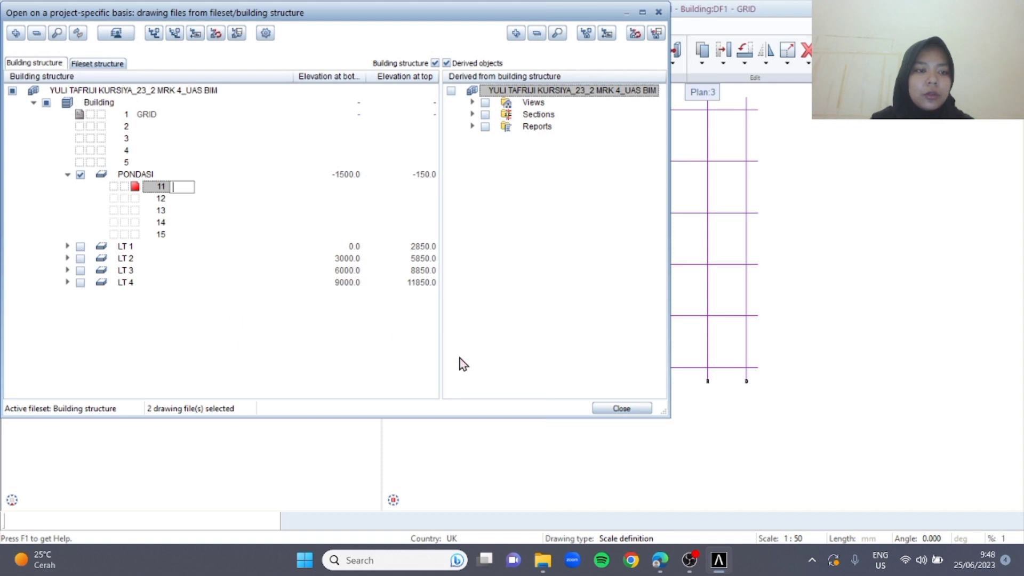
type("PONDASI TELAPAK")
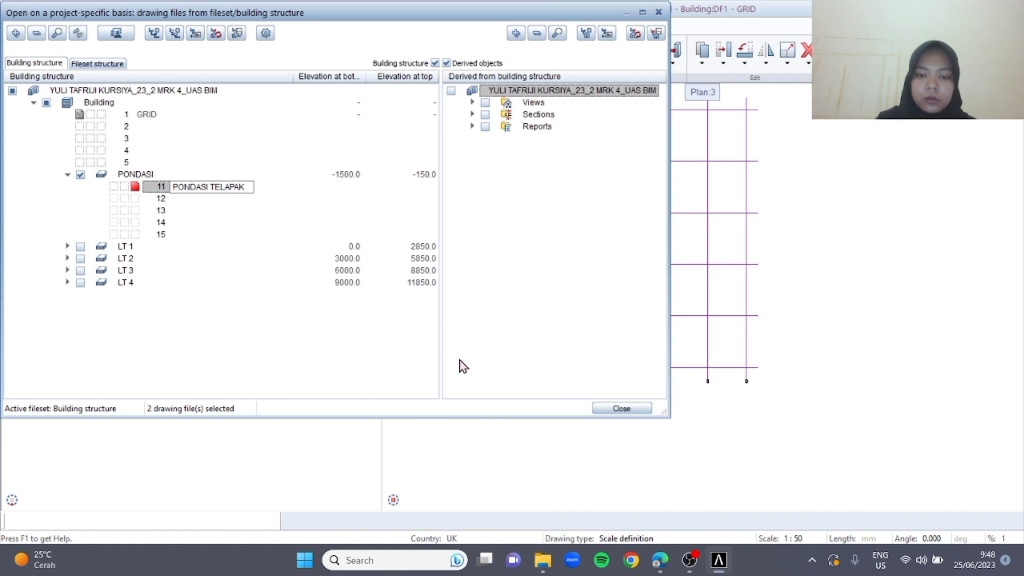
left_click(621, 408)
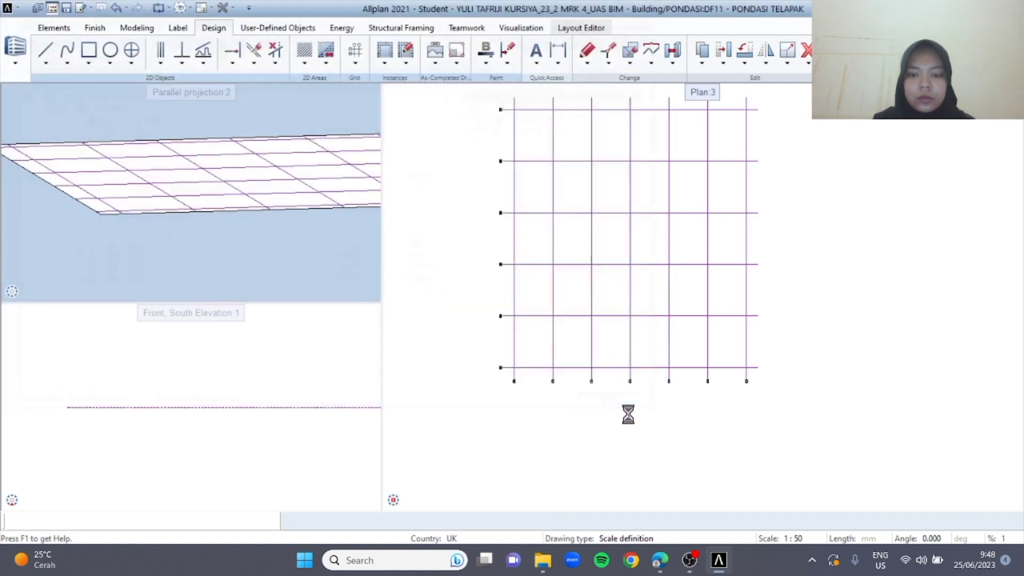
Switch to the Engineering role and start a 1500 x 1500 Block Foundation, 500 high, with its bottom at Bottom level Basement, offset 0.0
left_click(20, 62)
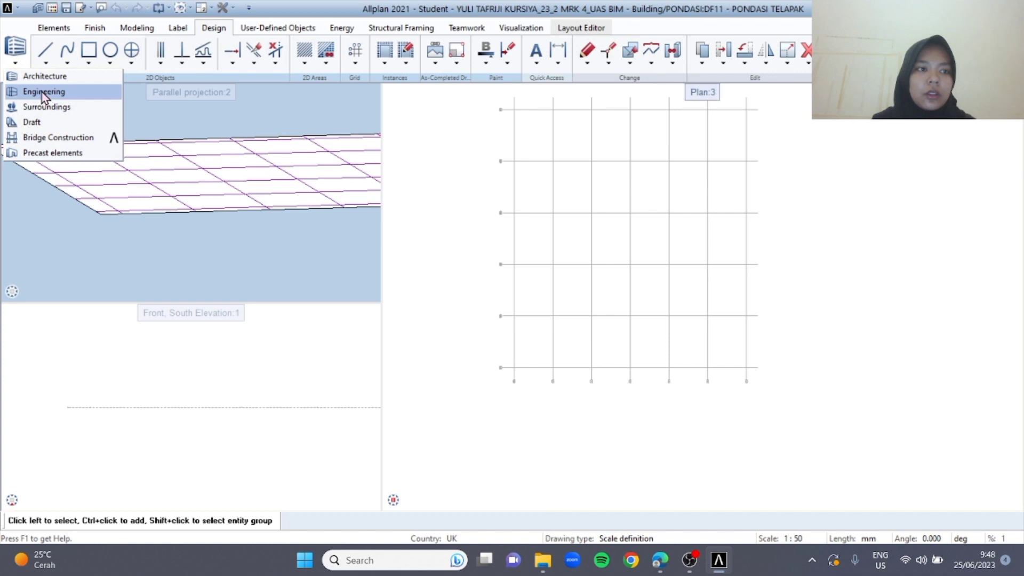
left_click(44, 91)
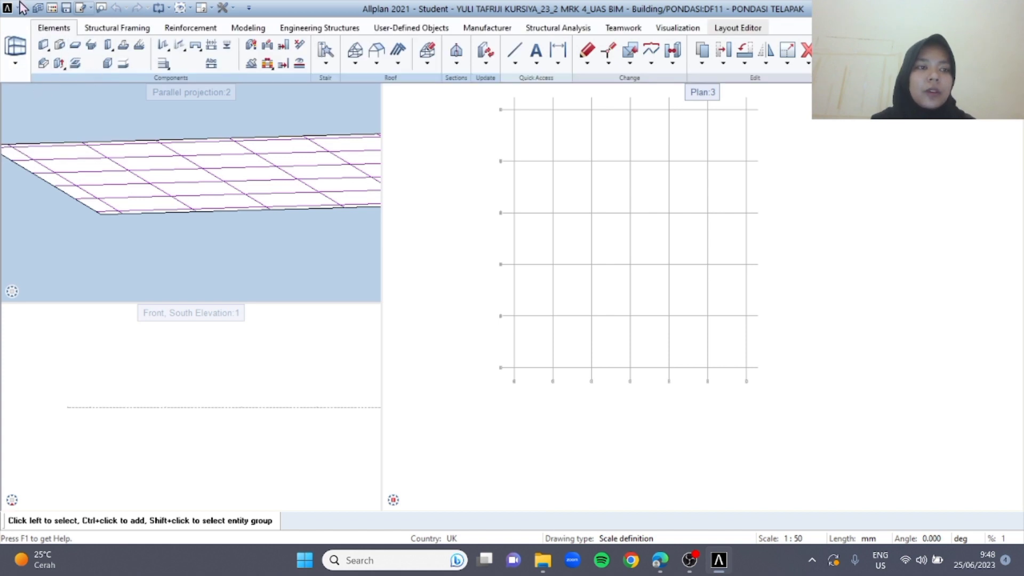
left_click(121, 49)
left_click(188, 97)
left_click(221, 108)
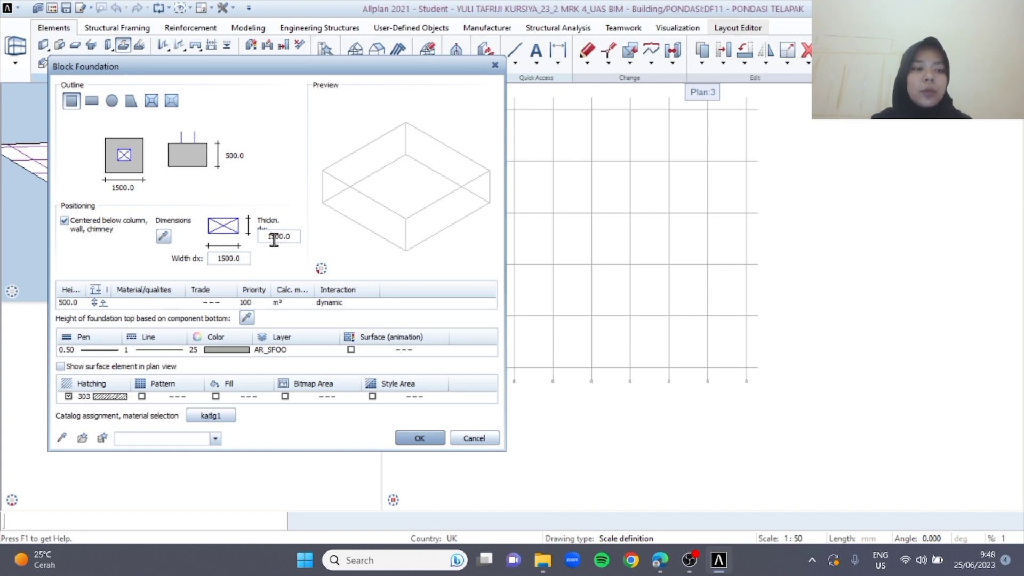
left_click(100, 303)
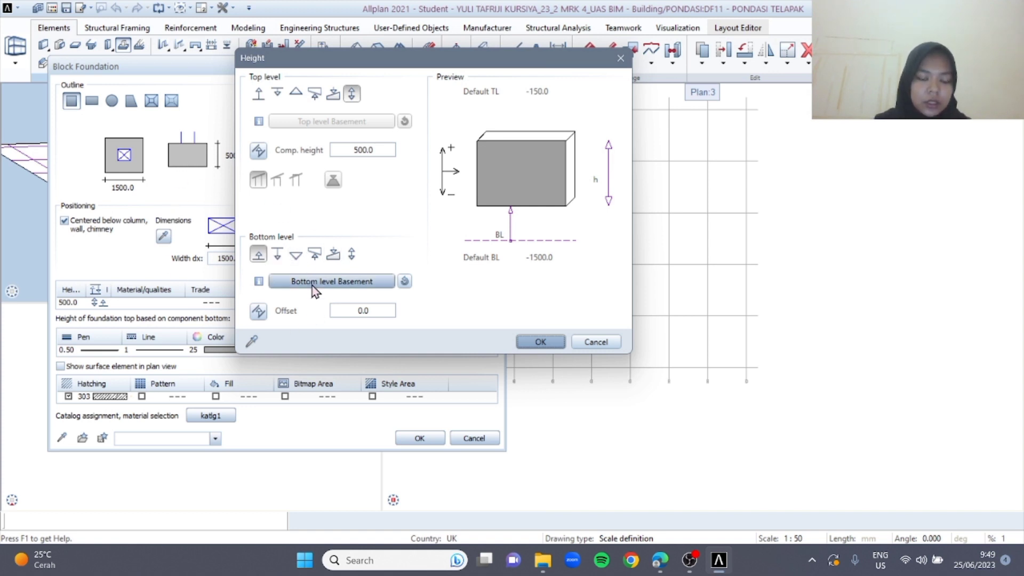
left_click(367, 310)
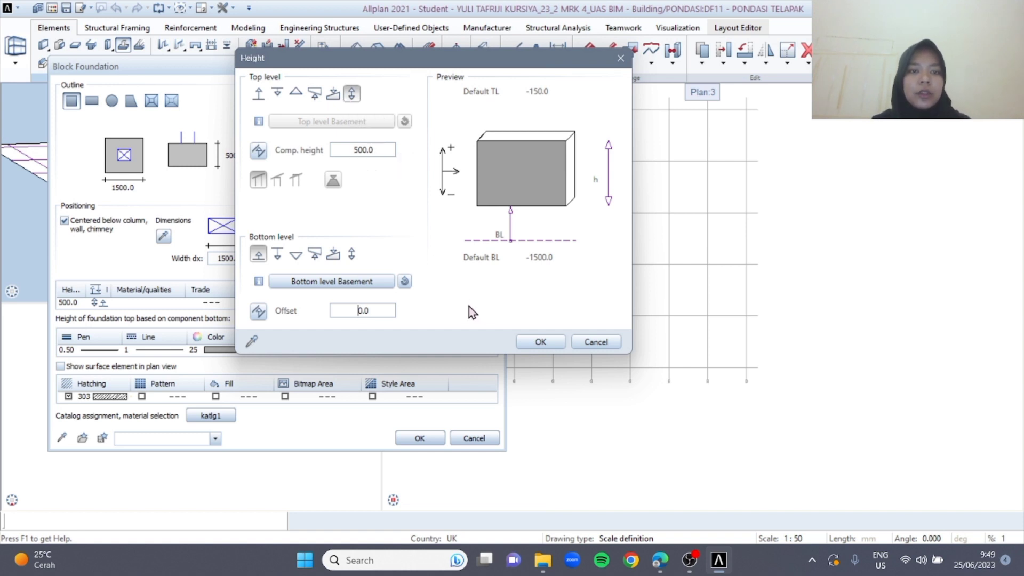
left_click(545, 346)
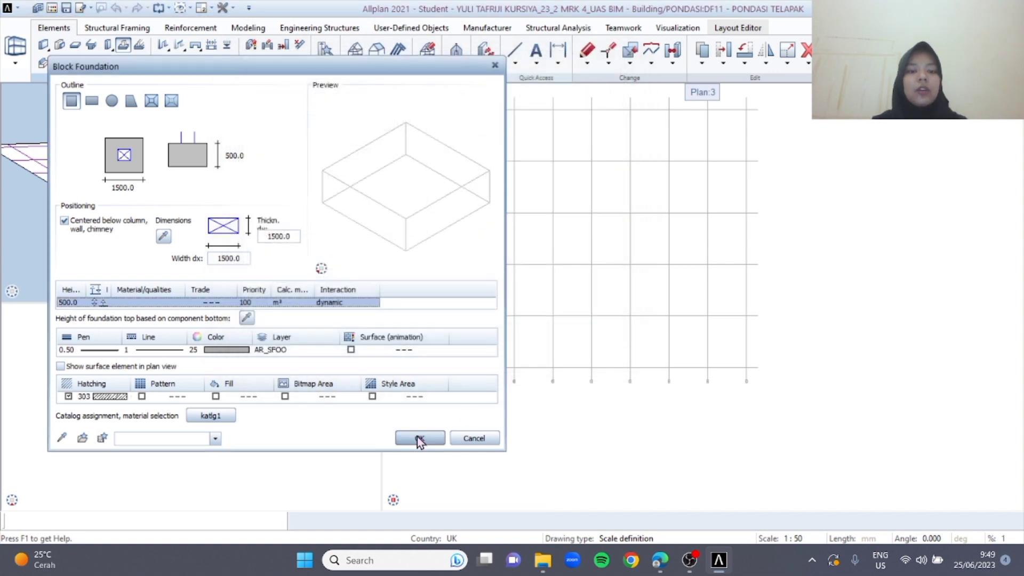
left_click(418, 438)
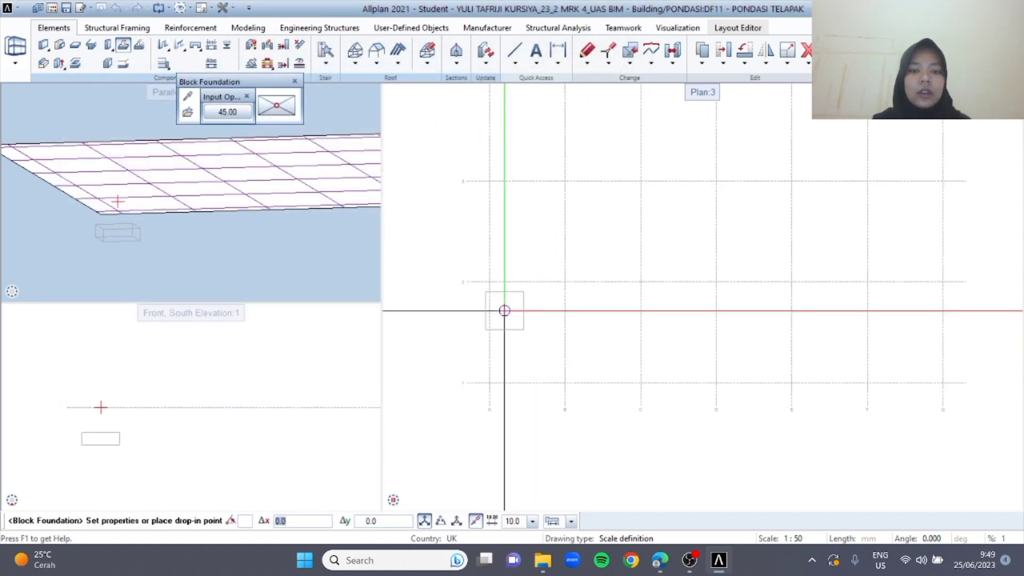
Place seven block foundations in the plan view on the intersections of grid axis 2 with axes A to G
left_click(489, 281)
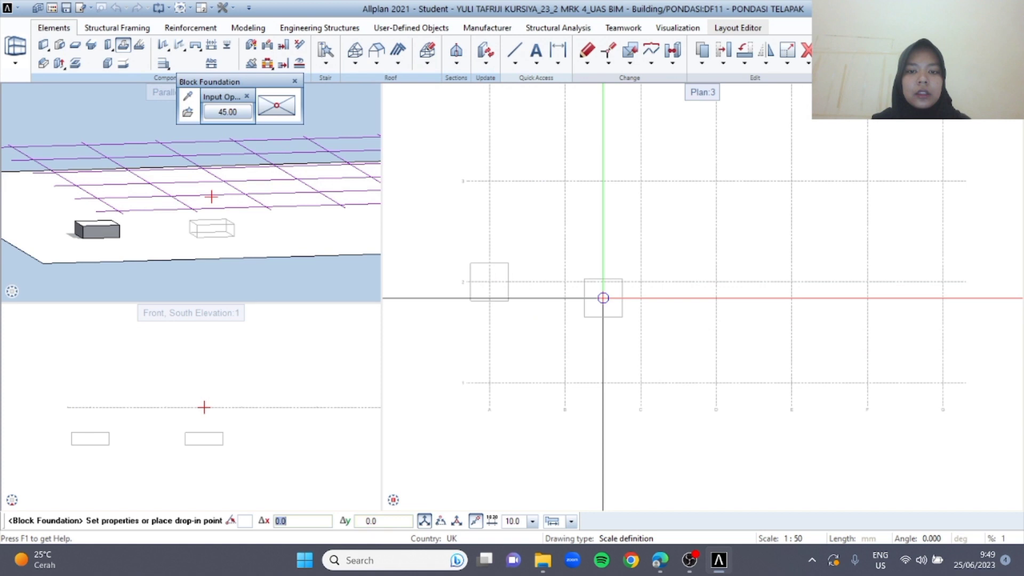
left_click(564, 281)
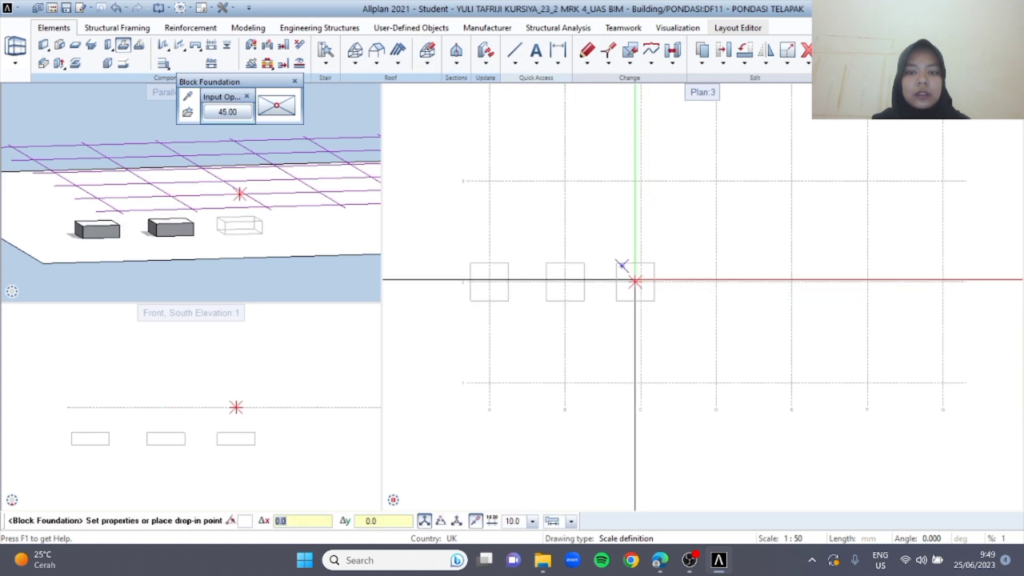
left_click(641, 282)
left_click(715, 281)
left_click(791, 282)
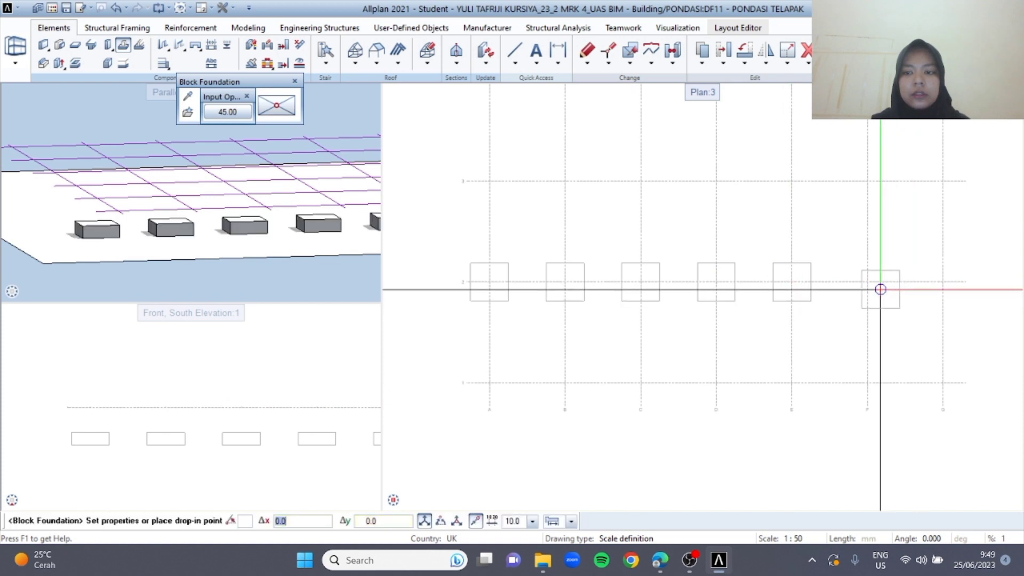
left_click(868, 286)
left_click(940, 290)
Place three block foundations on grid axis 1 at axes C, D and E, and end the Block Foundation tool
left_click(640, 382)
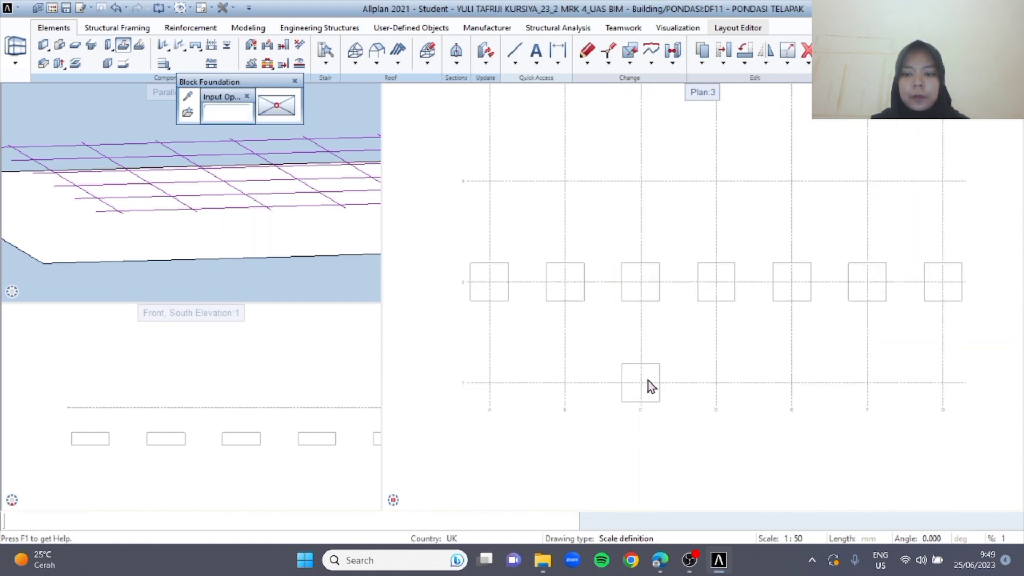
left_click(714, 381)
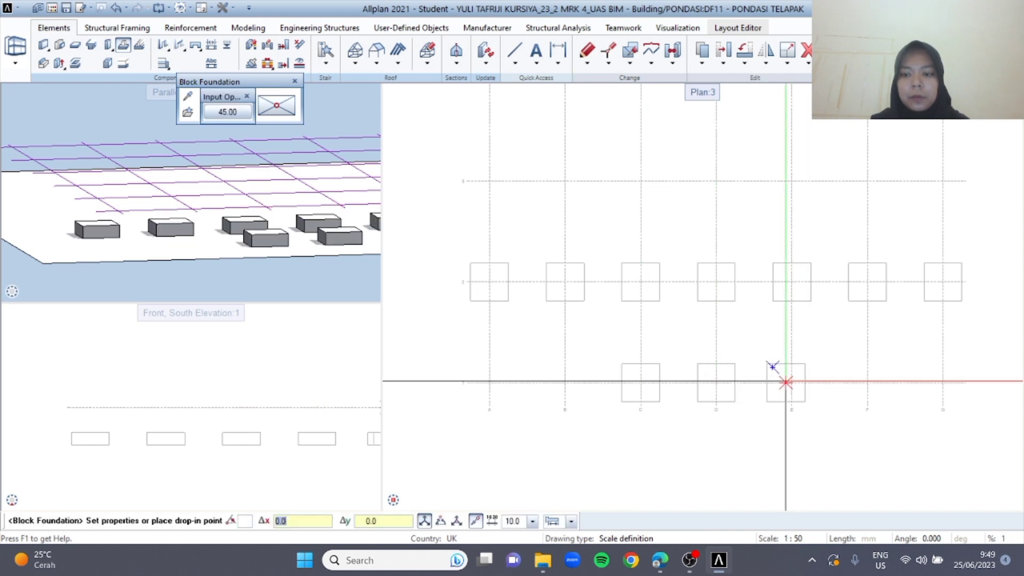
left_click(792, 382)
key("Escape")
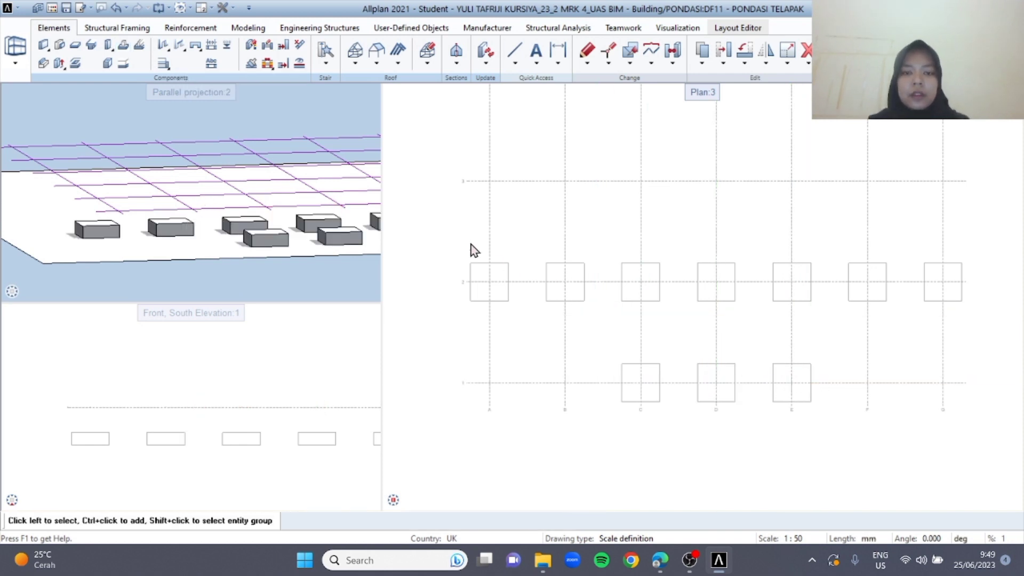
Copy the row of seven foundations on grid axis 2 and paste it onto axes 3 and 4
left_click_drag(443, 234, 998, 364)
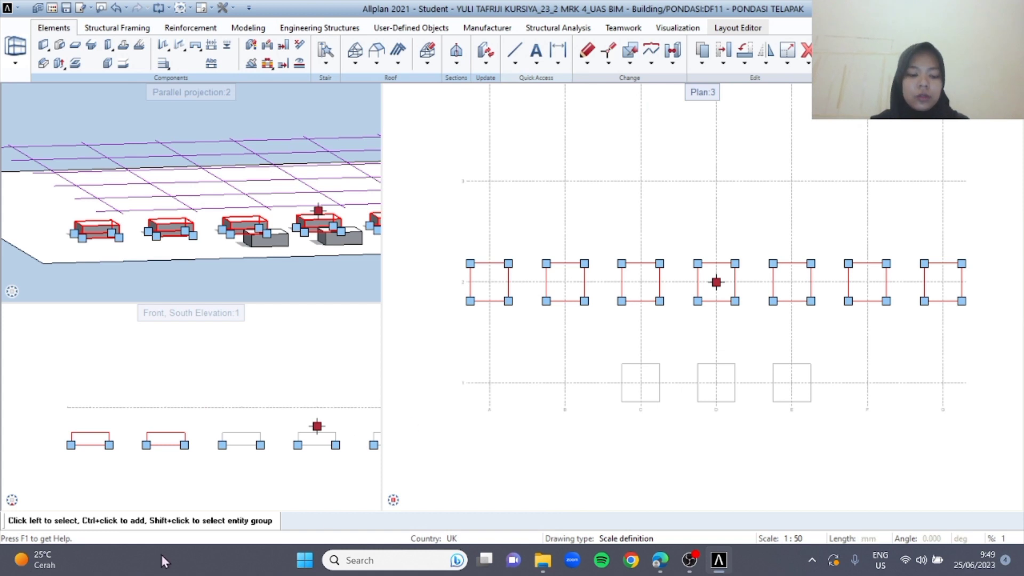
key("ctrl+c")
key("ctrl+v")
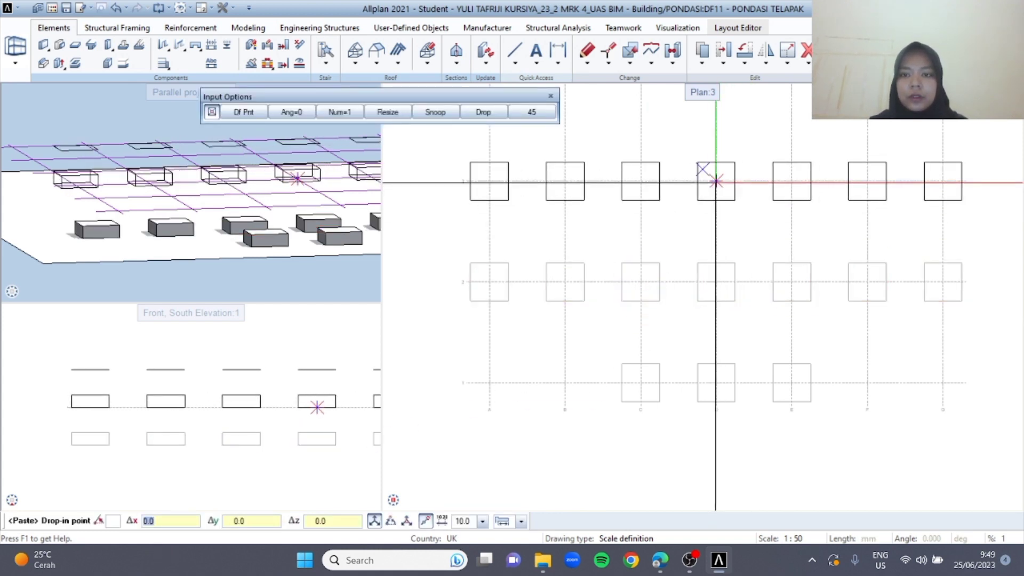
left_click(709, 172)
middle_click_drag(728, 292, 672, 430)
key("ctrl+c")
key("ctrl+v")
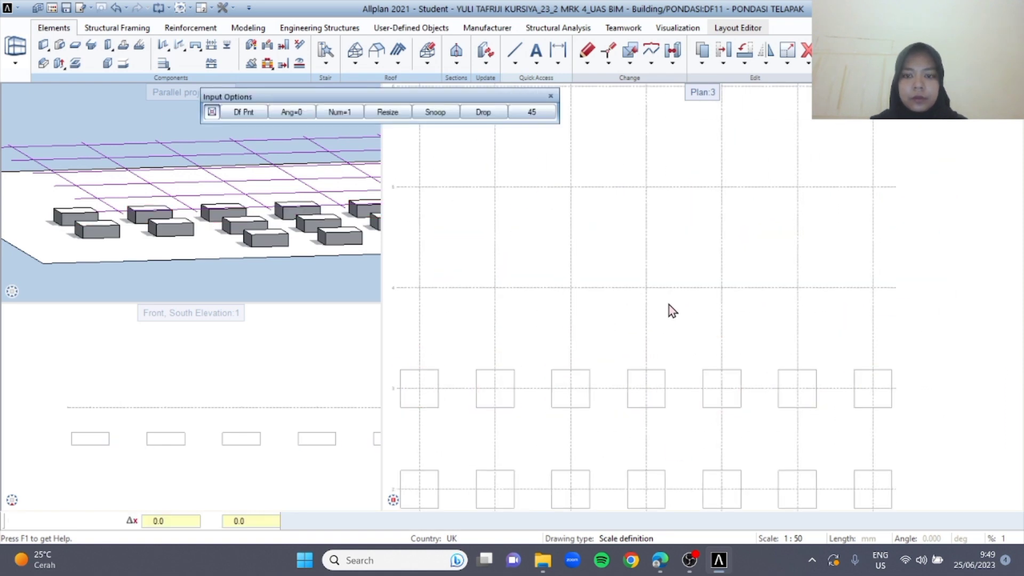
left_click(645, 288)
Paste the row of seven foundations onto grid axes 5 and 6 and clear the selection
key("ctrl+c")
key("ctrl+v")
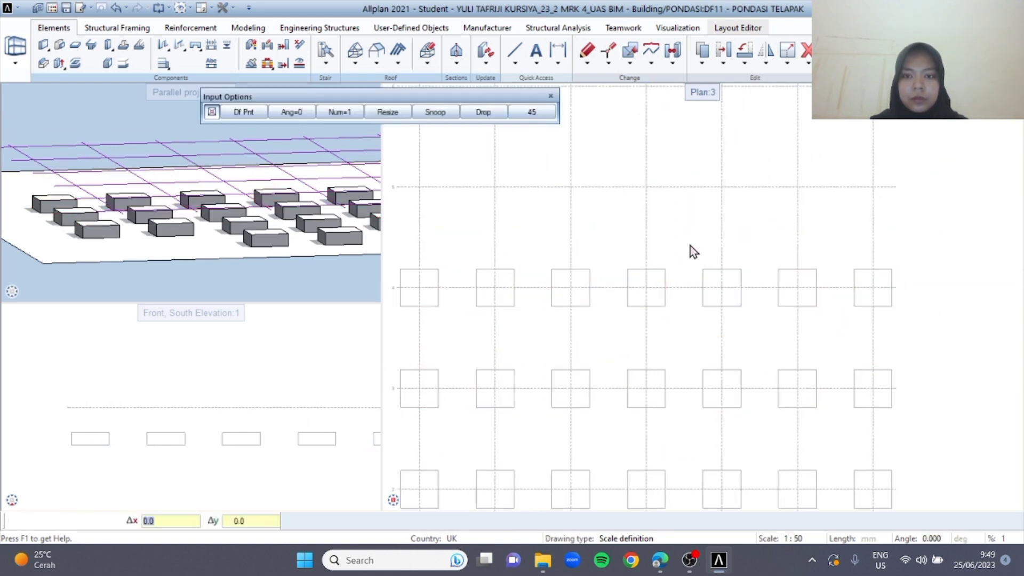
left_click(645, 186)
middle_click_drag(681, 178, 695, 258)
key("ctrl+c")
key("ctrl+v")
left_click(658, 165)
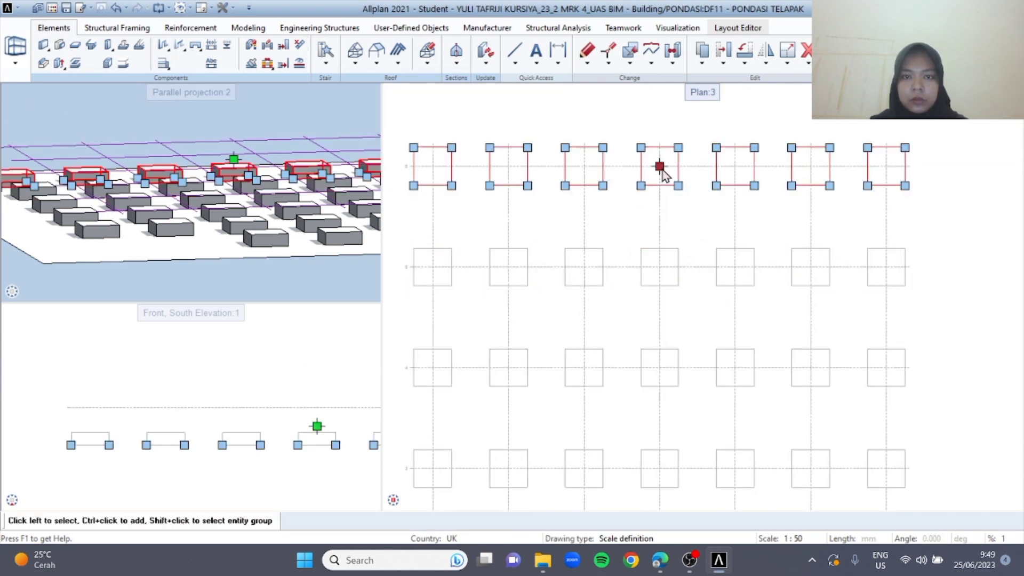
key("Escape")
scroll(699, 390, "down", 5)
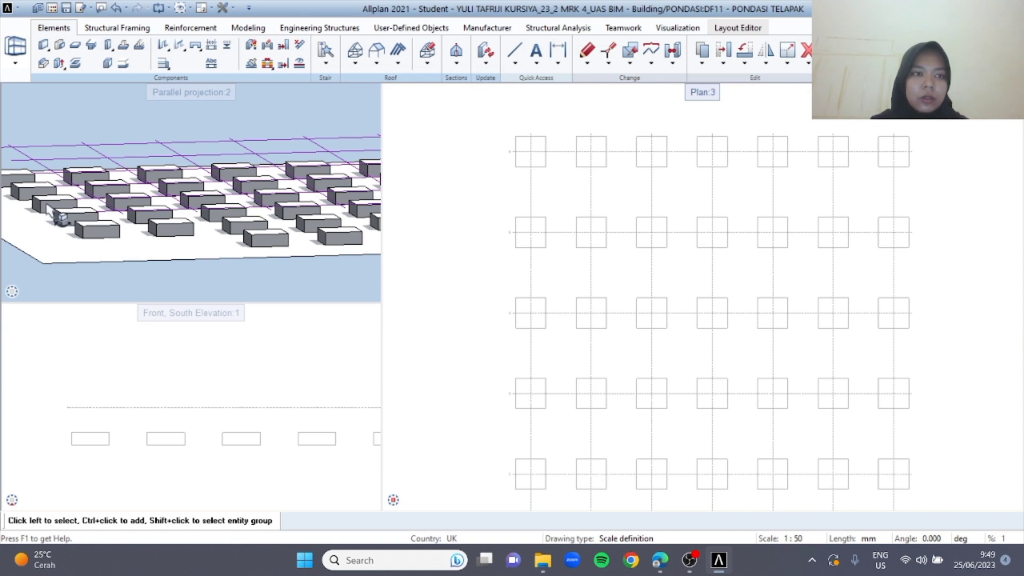
In the building structure, set PONDASI TELAPAK to reference, make drawing file 12 current, rename it KOLOM PEDESTAL and close the structure
key("F2")
left_click(135, 198)
left_click(114, 186)
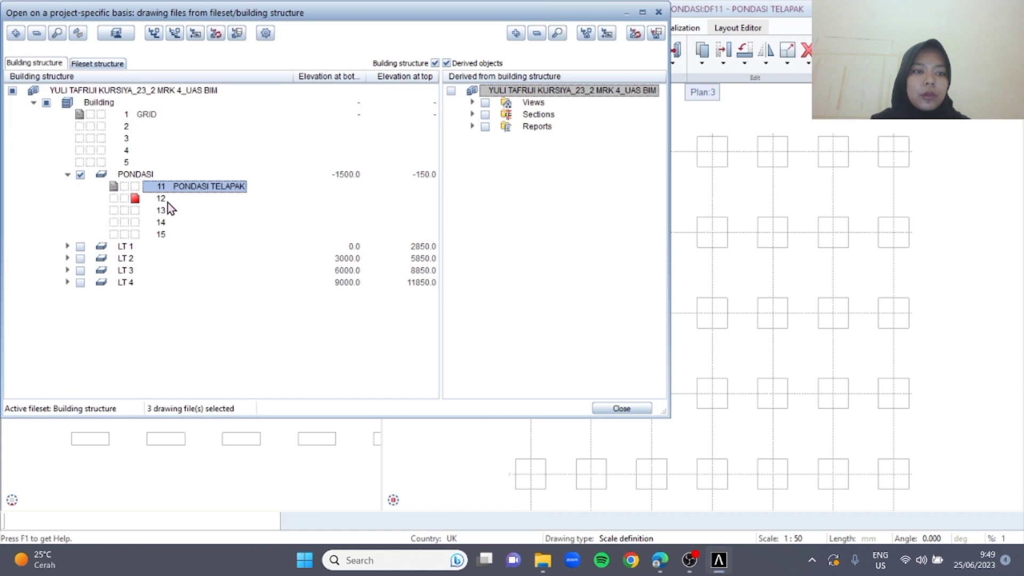
right_click(160, 199)
left_click(226, 347)
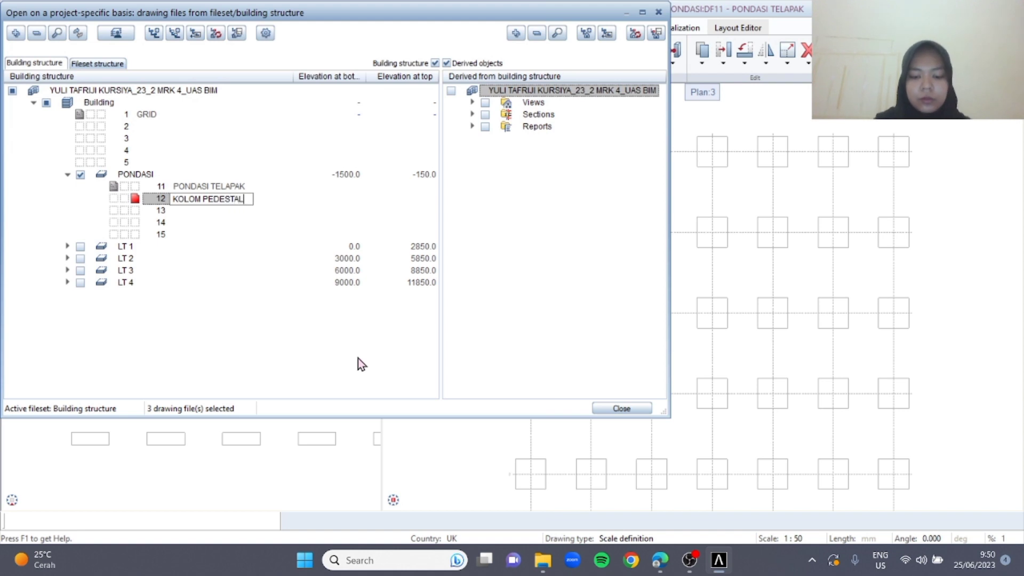
key("Return")
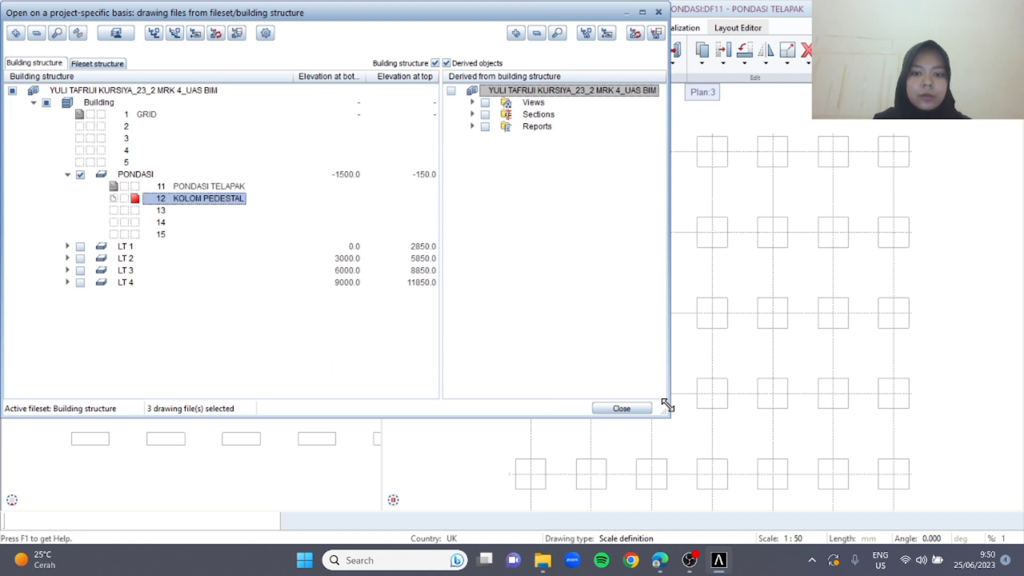
left_click(639, 408)
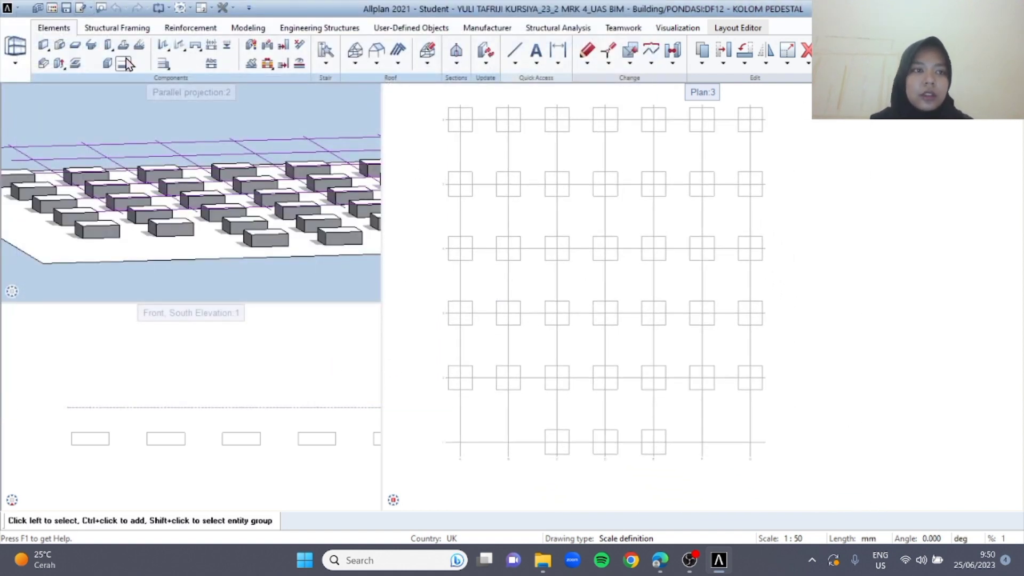
Start the Column tool and assign the column's top level to Bottom level Ground floor (0.0) with an offset of 0.0
left_click(109, 45)
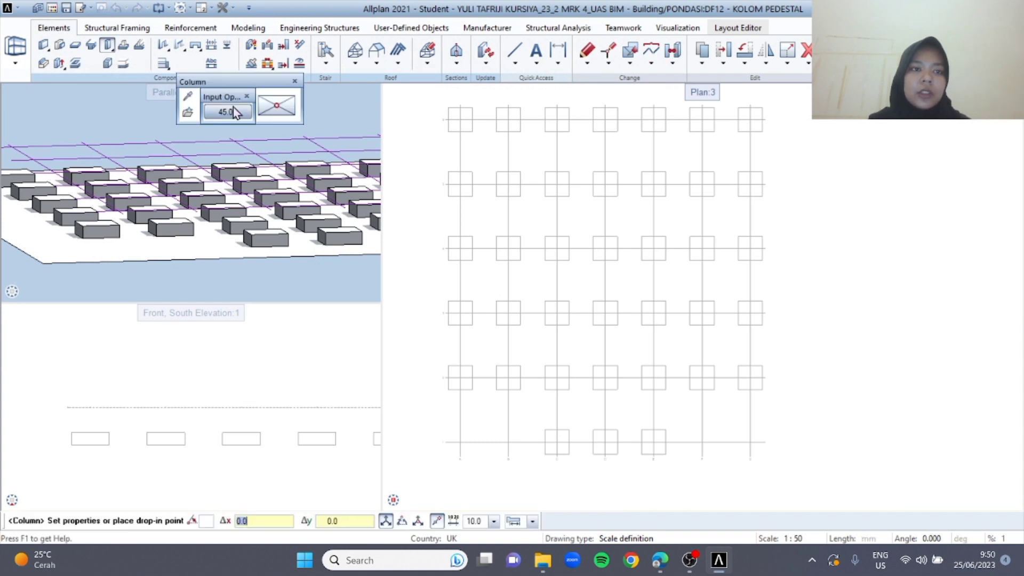
left_click(187, 112)
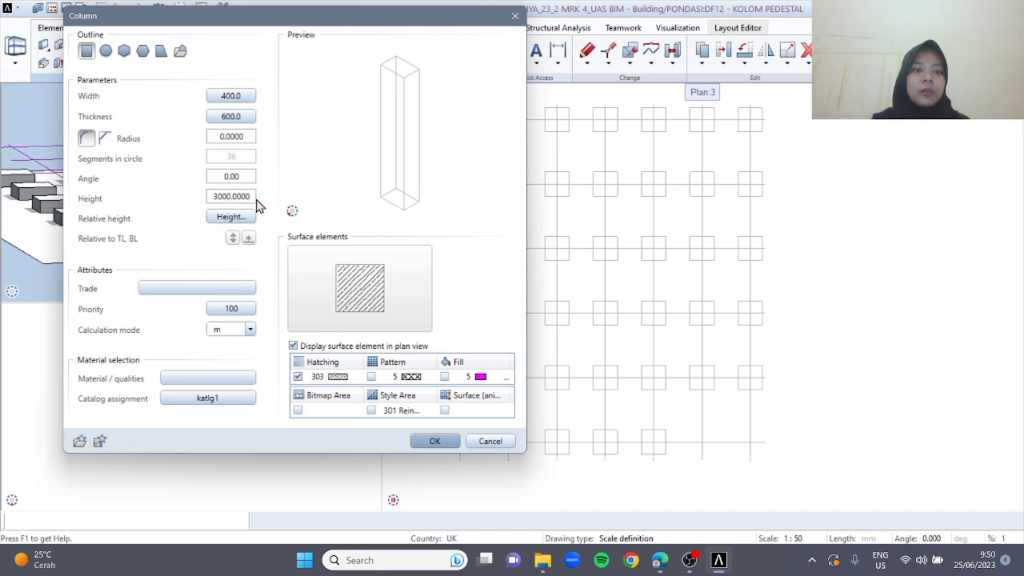
left_click(244, 214)
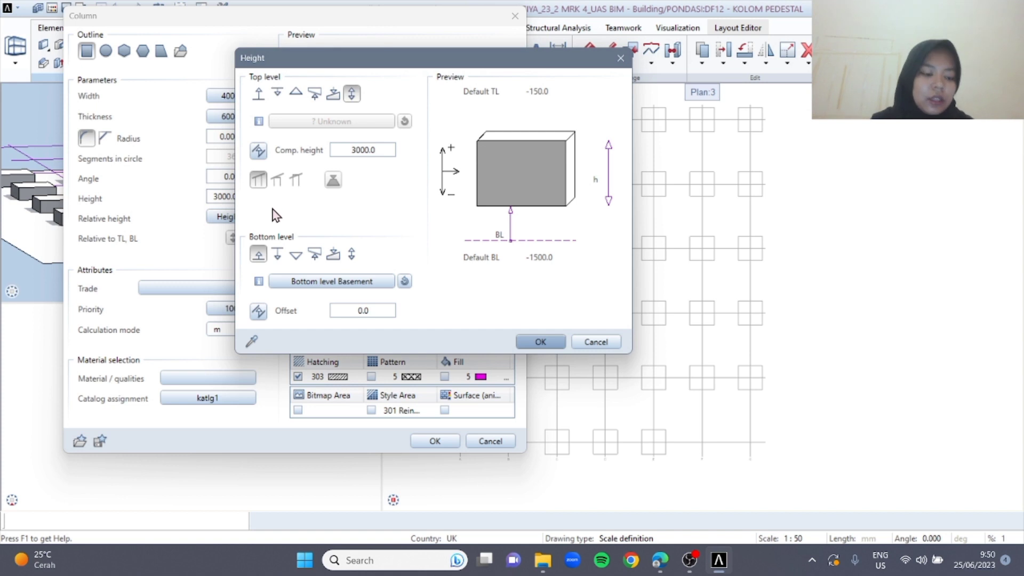
left_click(275, 97)
left_click(334, 124)
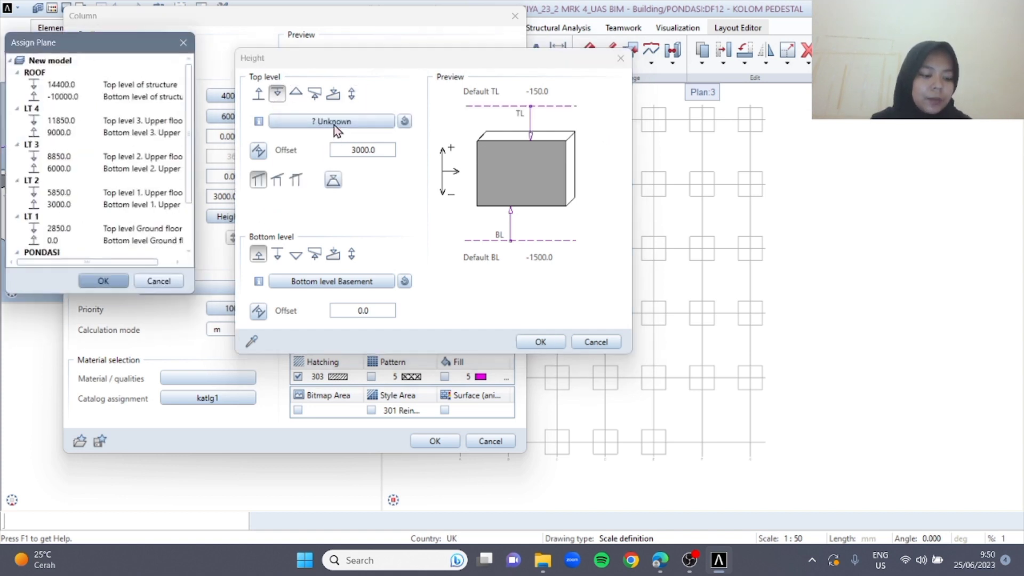
scroll(119, 191, "down", 3)
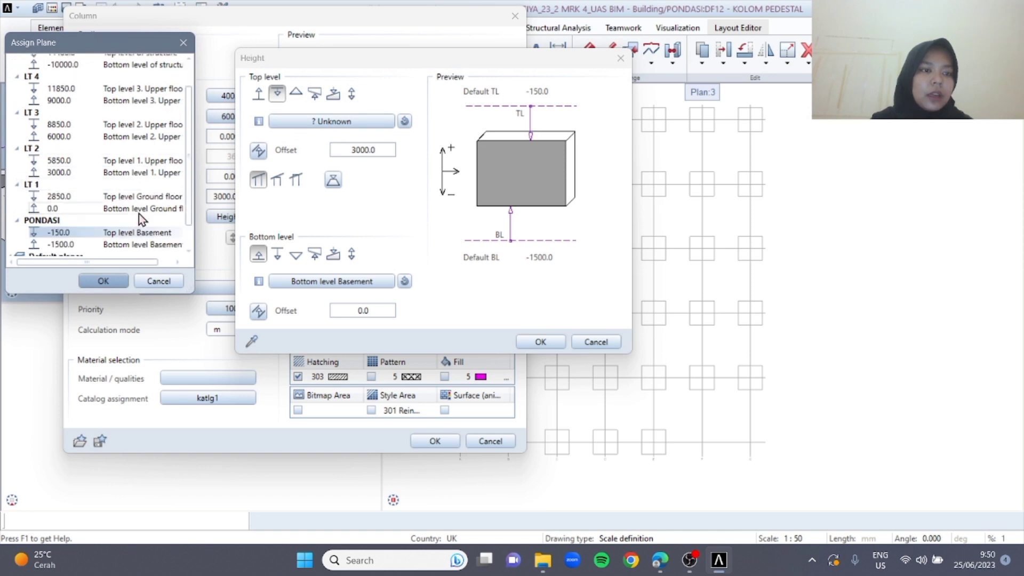
left_click(144, 179)
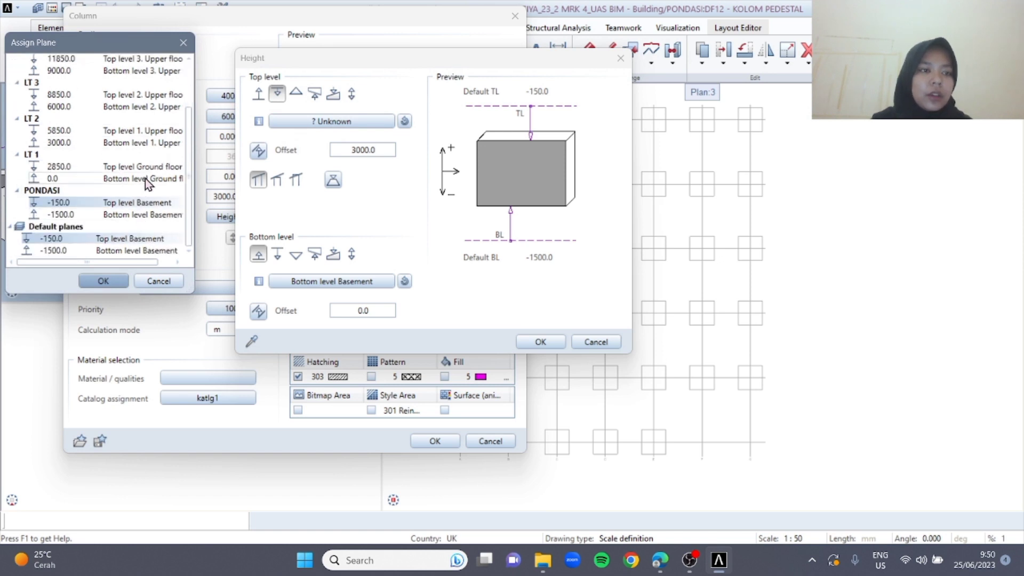
left_click(113, 281)
double_click(379, 150)
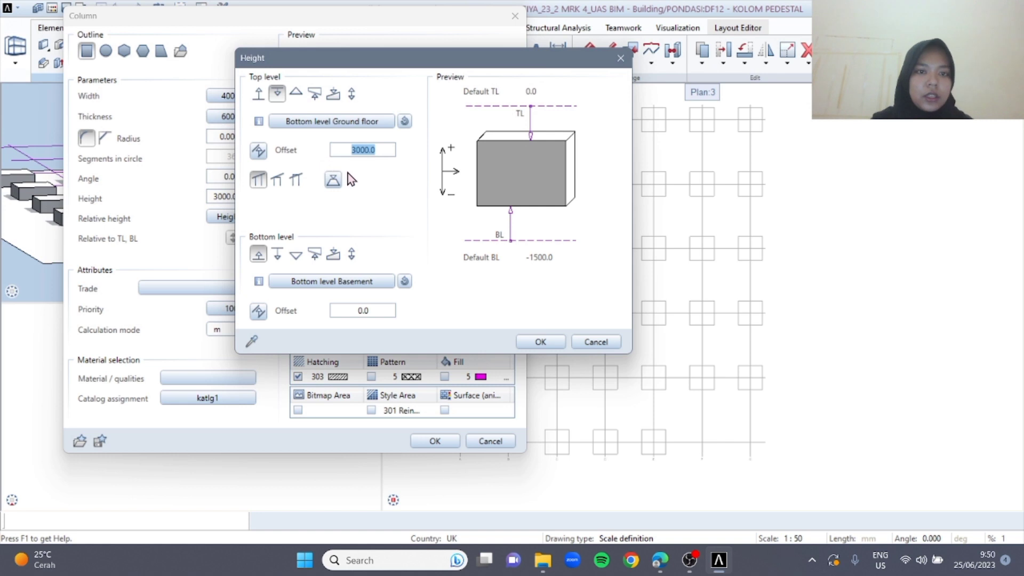
type("0.0")
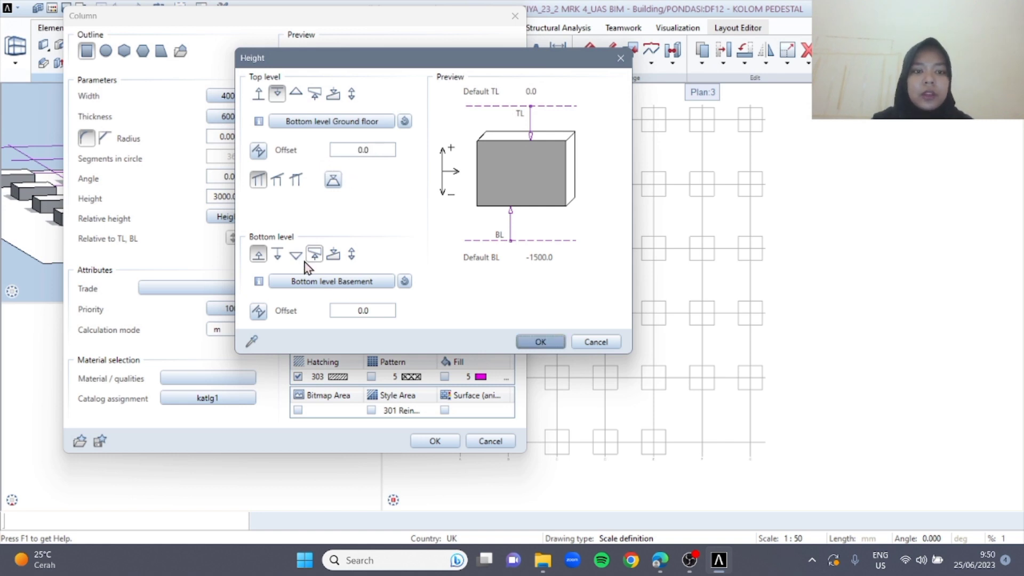
Define the column's bottom level by a component height of 1000 mm and accept the height and column settings
left_click(352, 254)
double_click(382, 310)
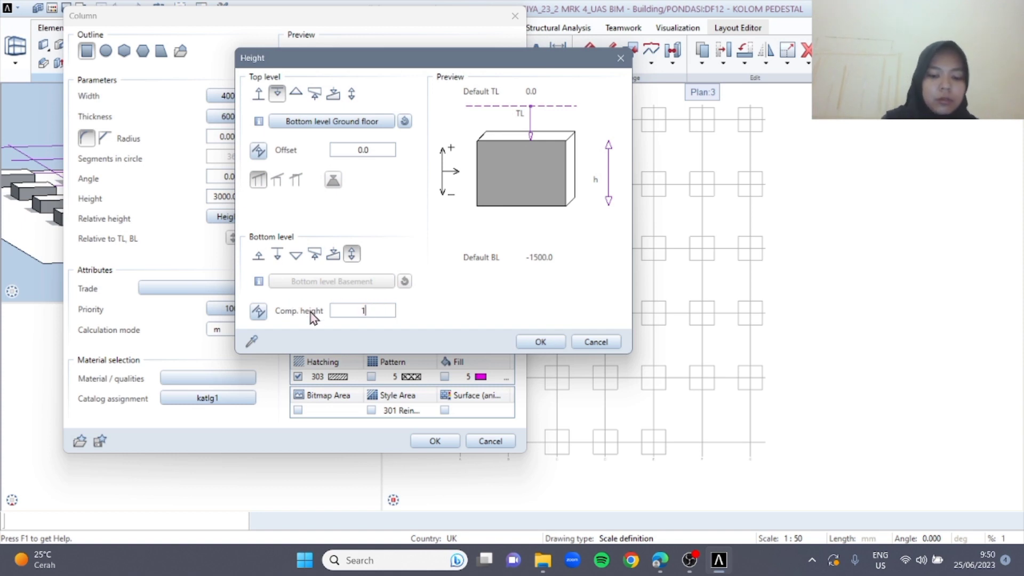
type("10000")
key("BackSpace")
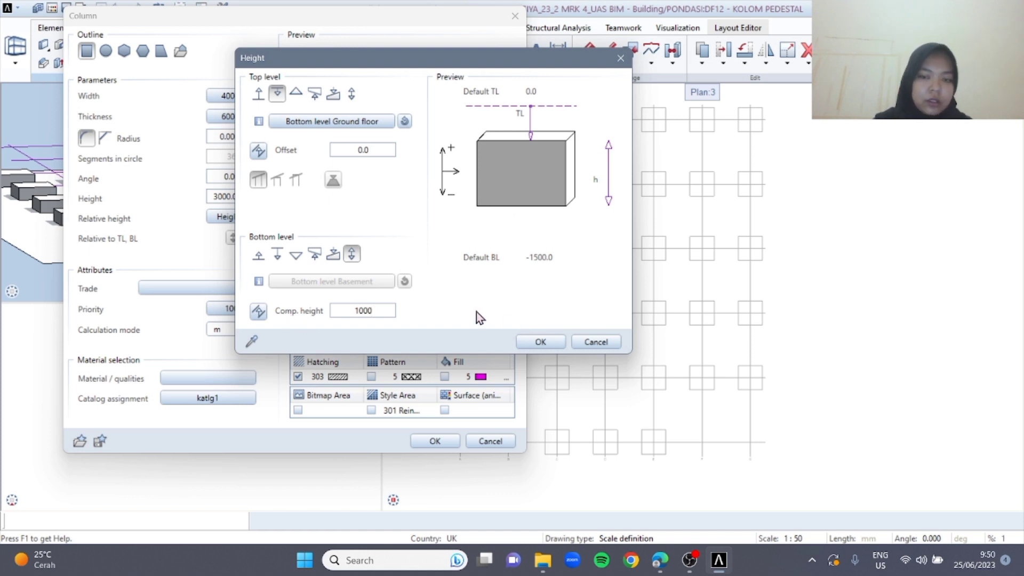
left_click(541, 343)
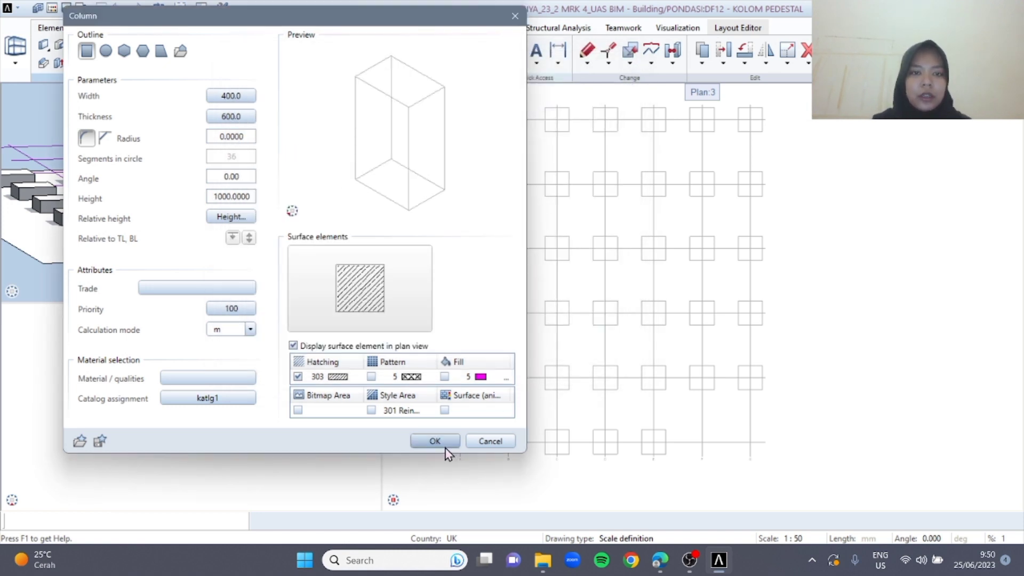
left_click(448, 446)
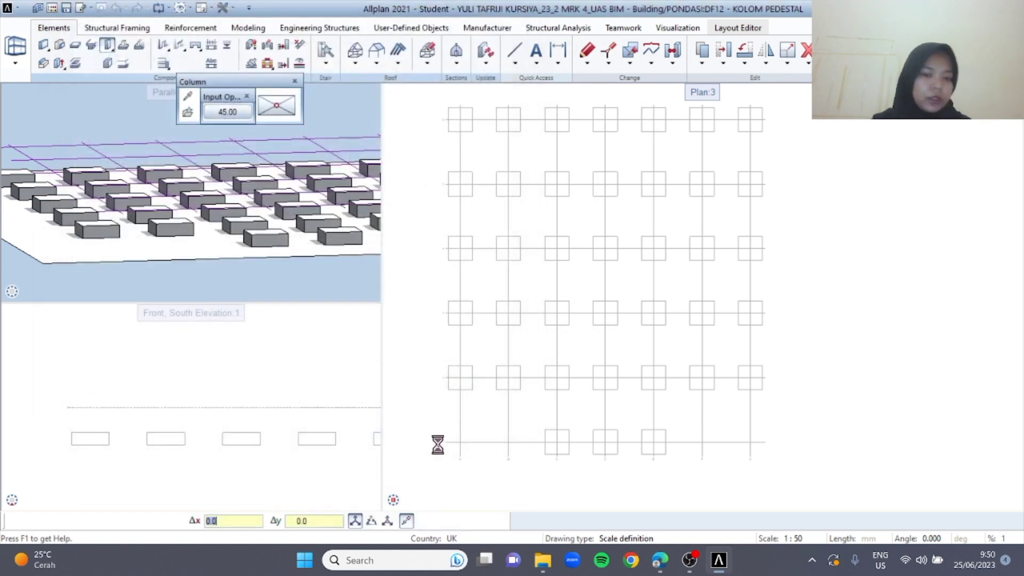
Place pedestal columns at the centres of the three foundations on grid axis 1, at axes C, D and E
scroll(584, 435, "up", 3)
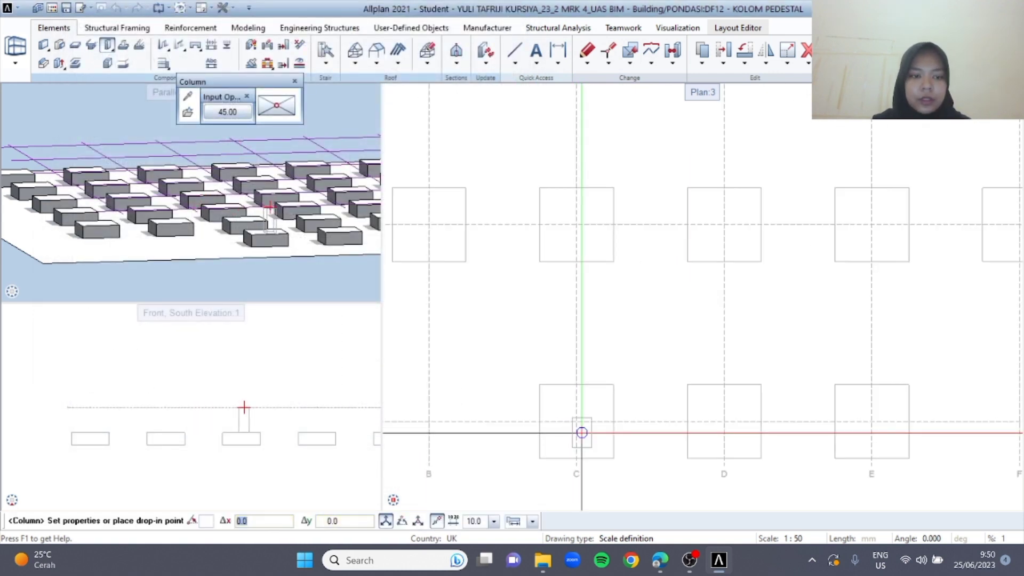
left_click(577, 421)
left_click(724, 421)
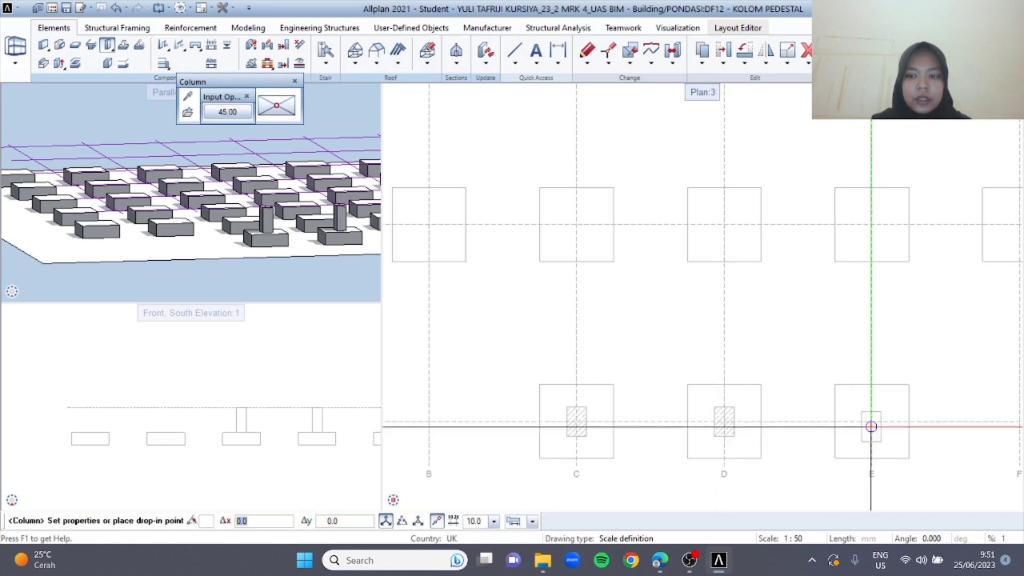
left_click(872, 421)
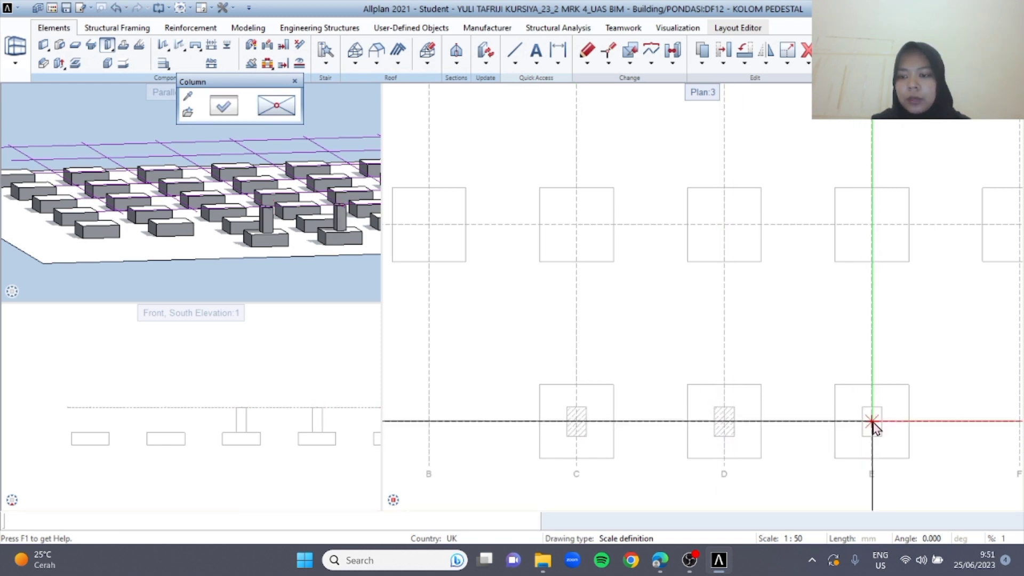
Place pedestal columns on grid axis 2 where it crosses axes A, B and C
scroll(579, 318, "down", 2)
middle_click_drag(400, 248, 660, 312)
scroll(640, 320, "up", 3)
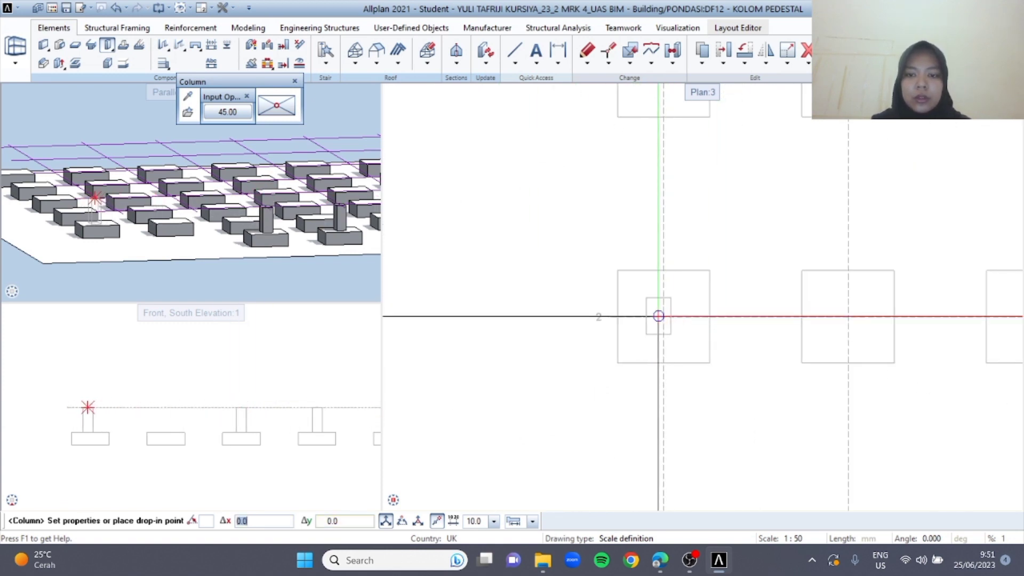
left_click(663, 317)
left_click(848, 317)
mouse_move(884, 354)
middle_mouse_down()
mouse_move(601, 365)
mouse_move(611, 368)
middle_mouse_up()
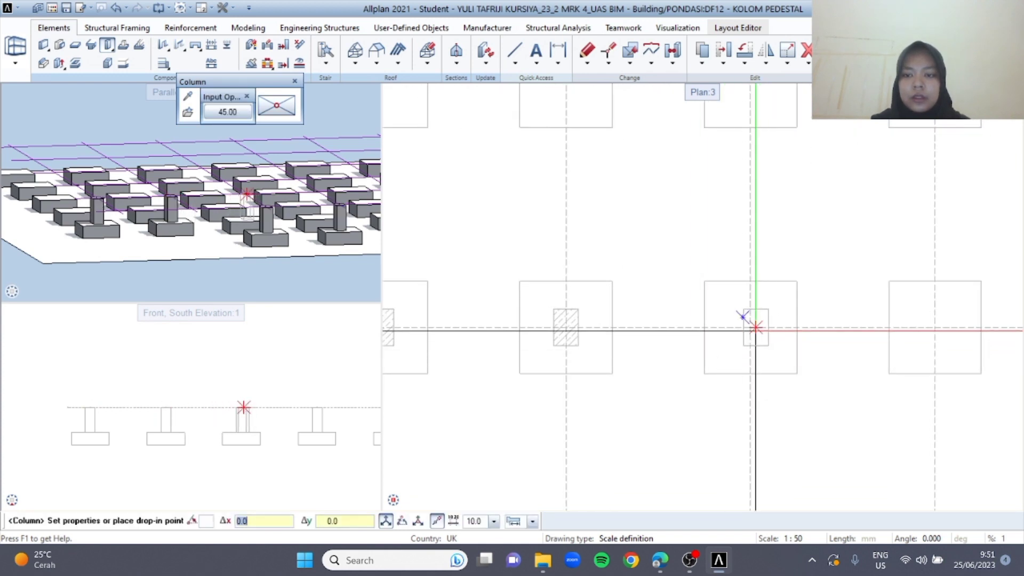
left_click(751, 328)
Place pedestal columns on the remaining foundations of grid axis 2, from axis D to axis G, and end the Column tool
middle_click_drag(960, 336, 736, 328)
left_click(711, 319)
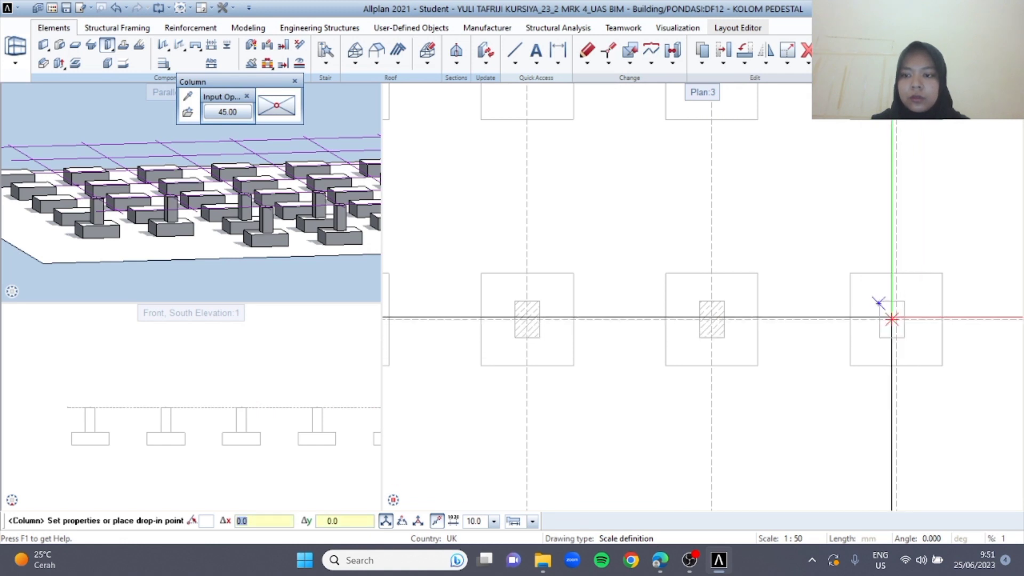
middle_click_drag(896, 319, 783, 349)
left_click(793, 327)
middle_click_drag(883, 361, 681, 355)
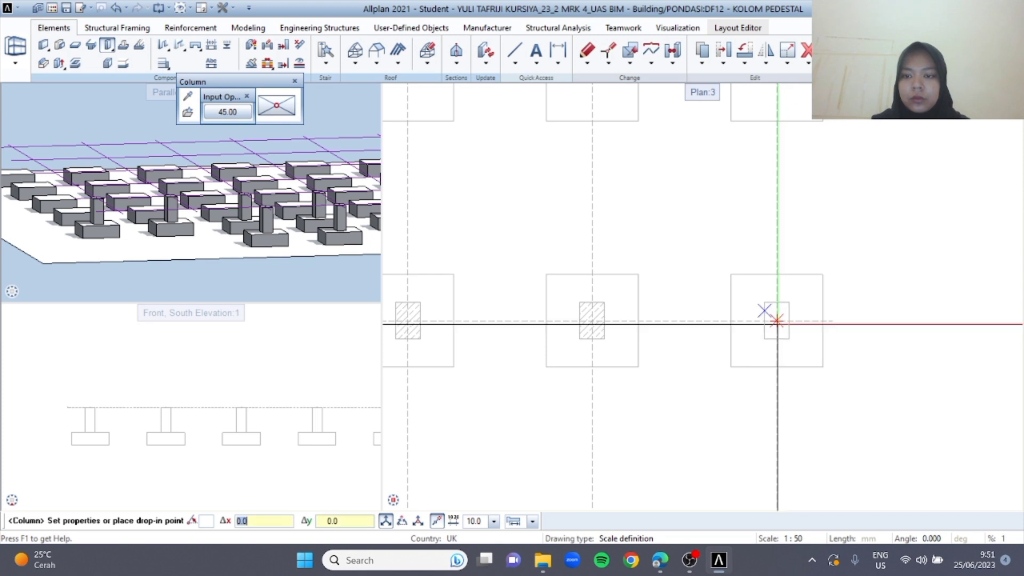
left_click(777, 327)
key("Escape")
Copy the row of seven pedestal columns on grid axis 2 and paste it onto axes 3 and 4
scroll(592, 405, "down", 2)
scroll(594, 411, "down", 4)
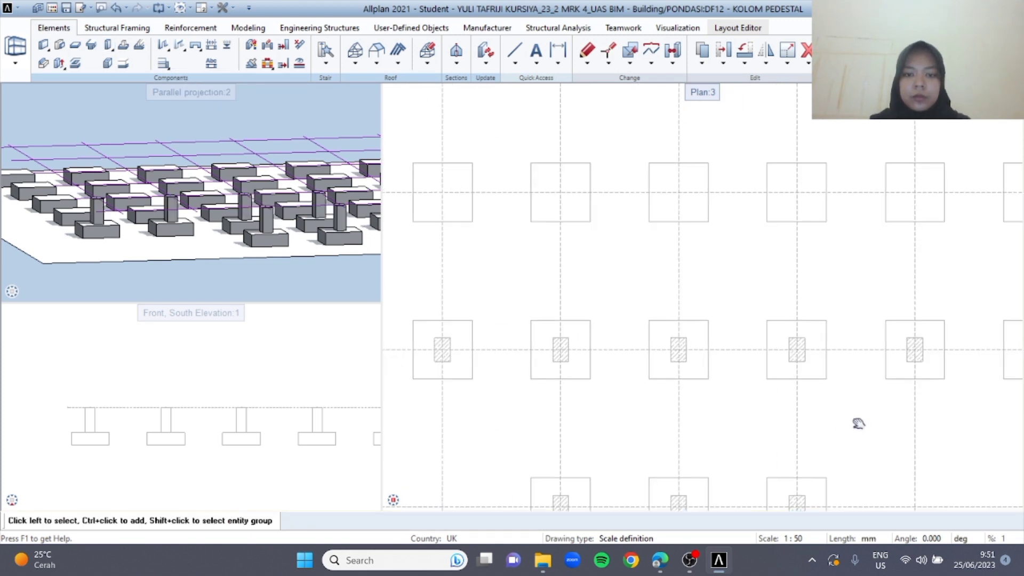
left_click_drag(521, 358, 998, 420)
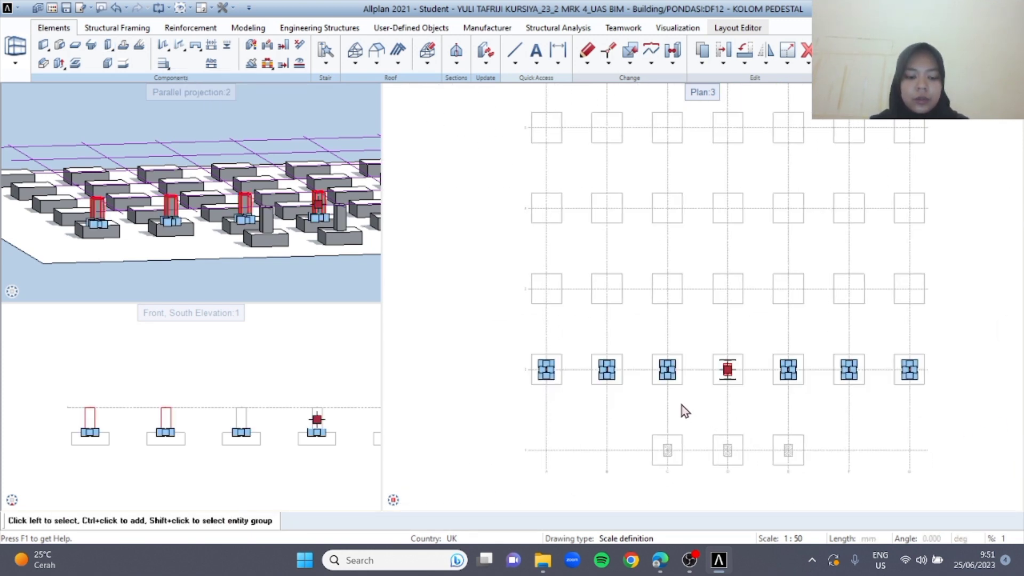
scroll(720, 357, "up", 3)
key("ctrl+v")
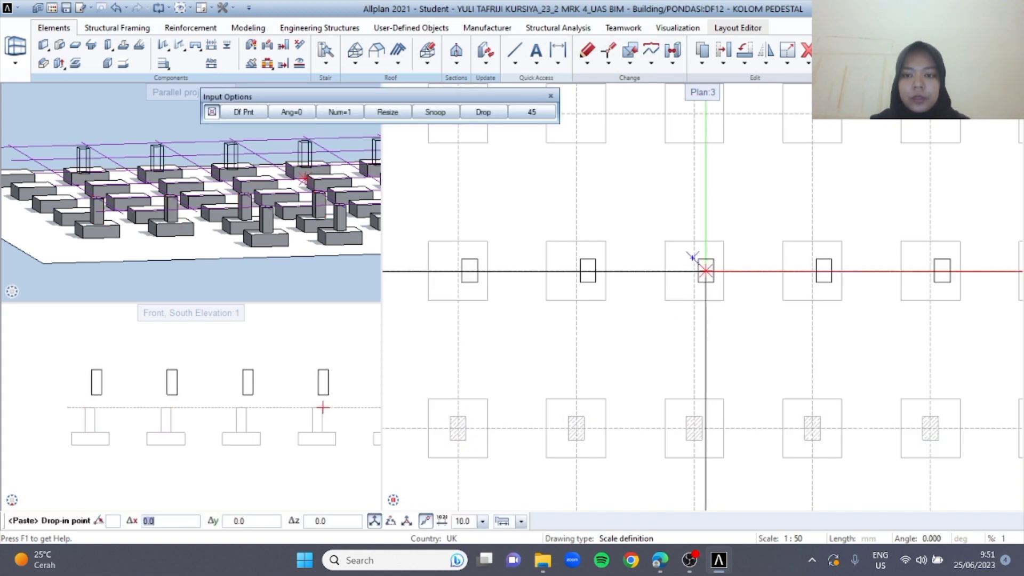
left_click(694, 270)
key("ctrl+v")
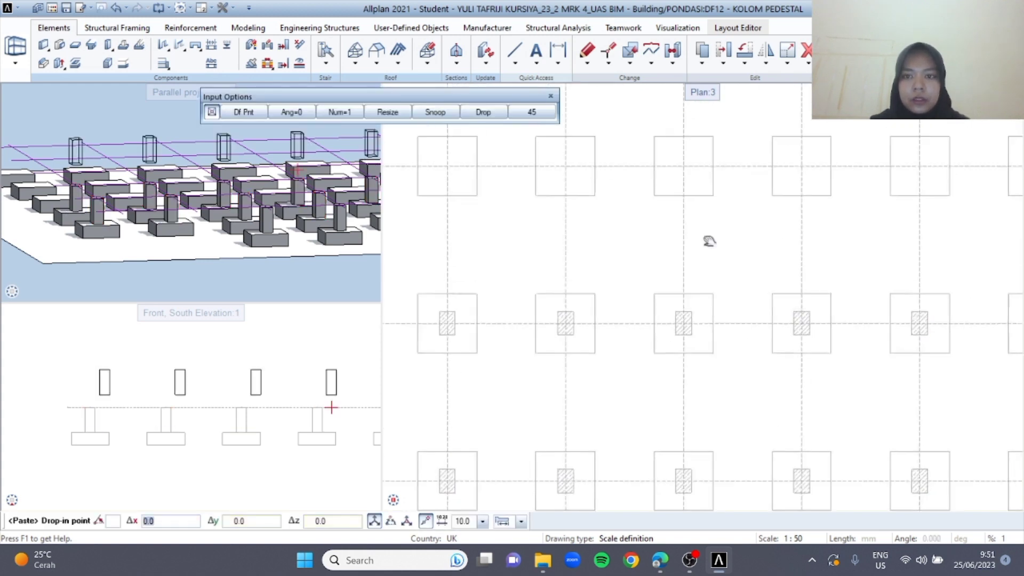
left_click(679, 234)
Paste the row of seven pedestal columns onto grid axes 5 and 6
middle_click_drag(720, 269, 736, 399)
key("ctrl+v")
left_click(695, 210)
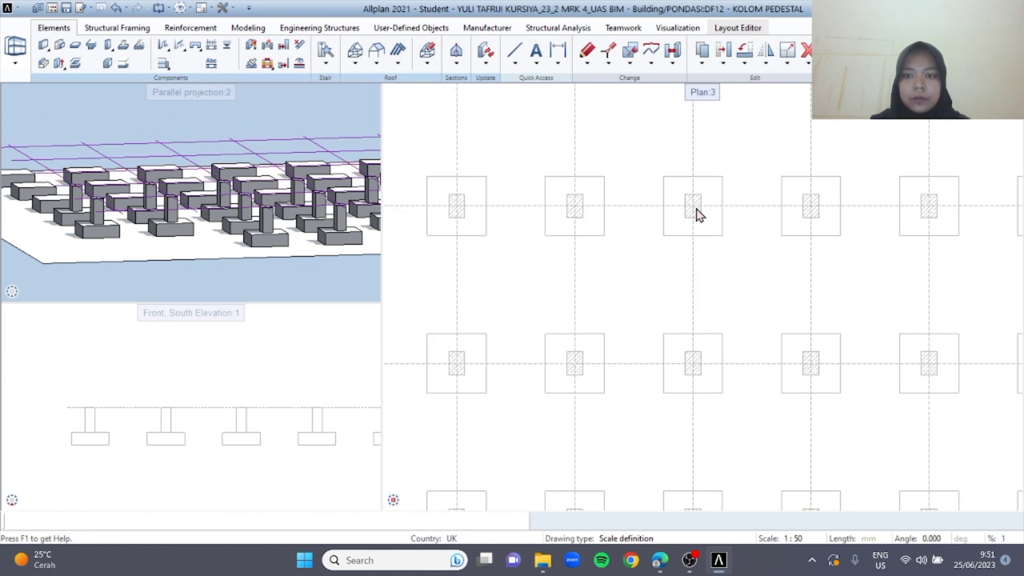
middle_click_drag(711, 287, 708, 412)
key("ctrl+v")
left_click(691, 173)
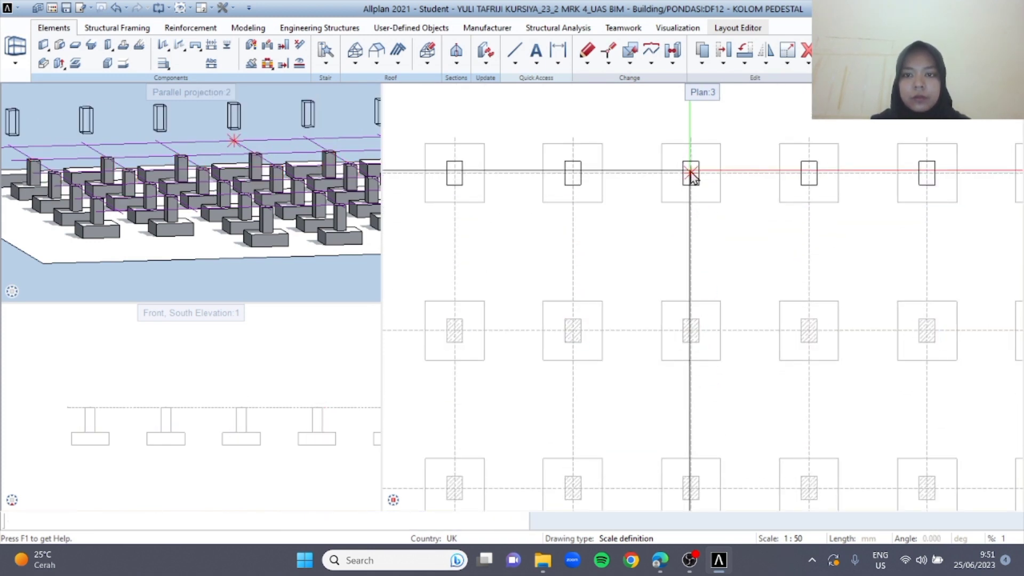
In the building structure, make drawing file 13 under PONDASI current and rename it SLOOF
middle_click_drag(643, 341, 525, 283)
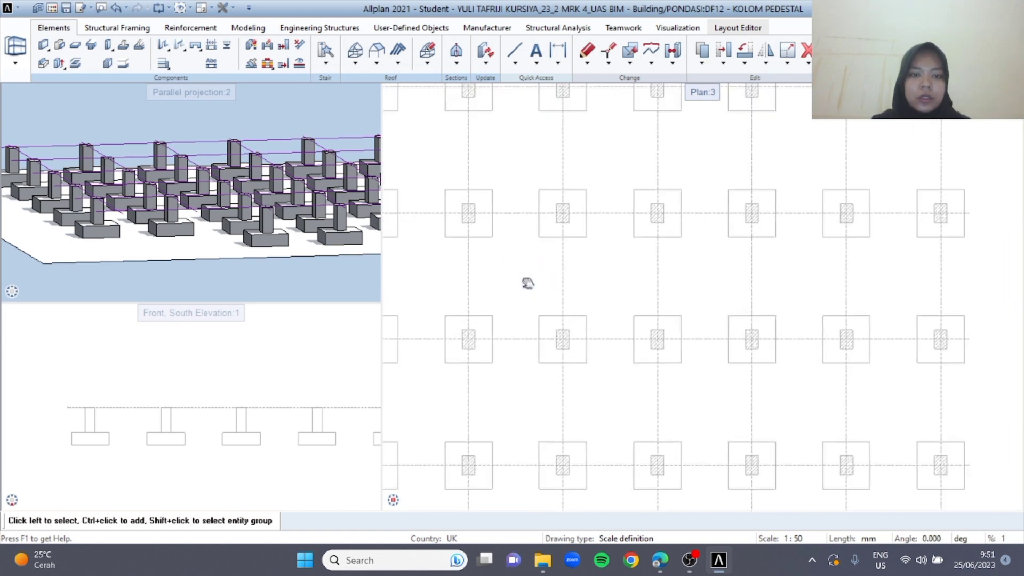
scroll(690, 314, "down", 2)
key("ctrl+o")
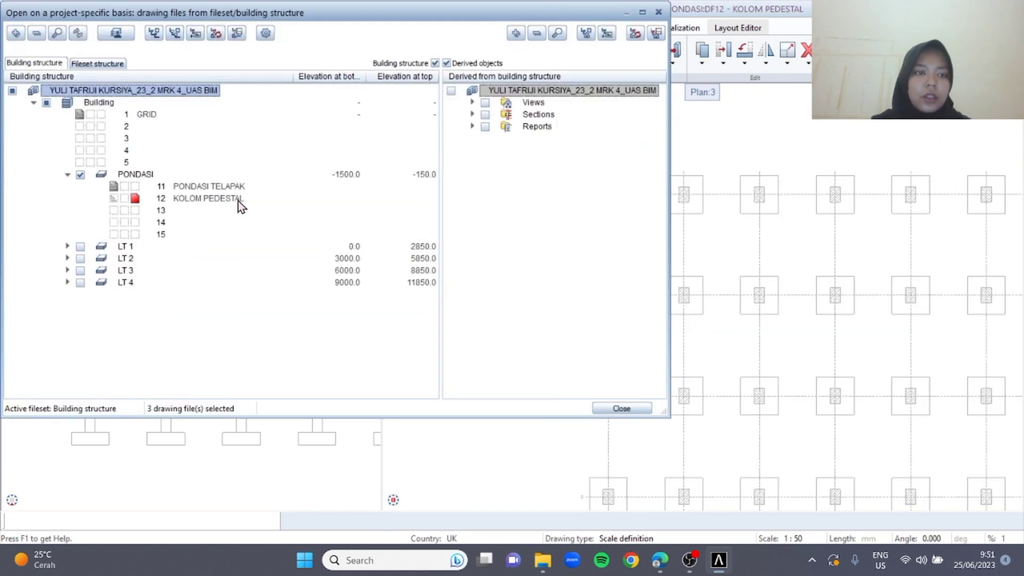
left_click(136, 213)
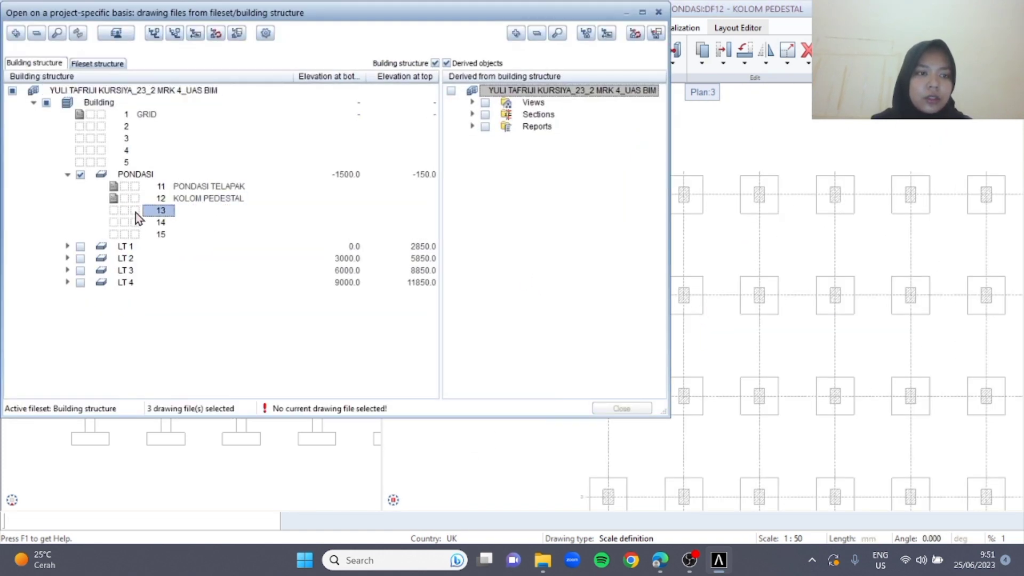
right_click(153, 218)
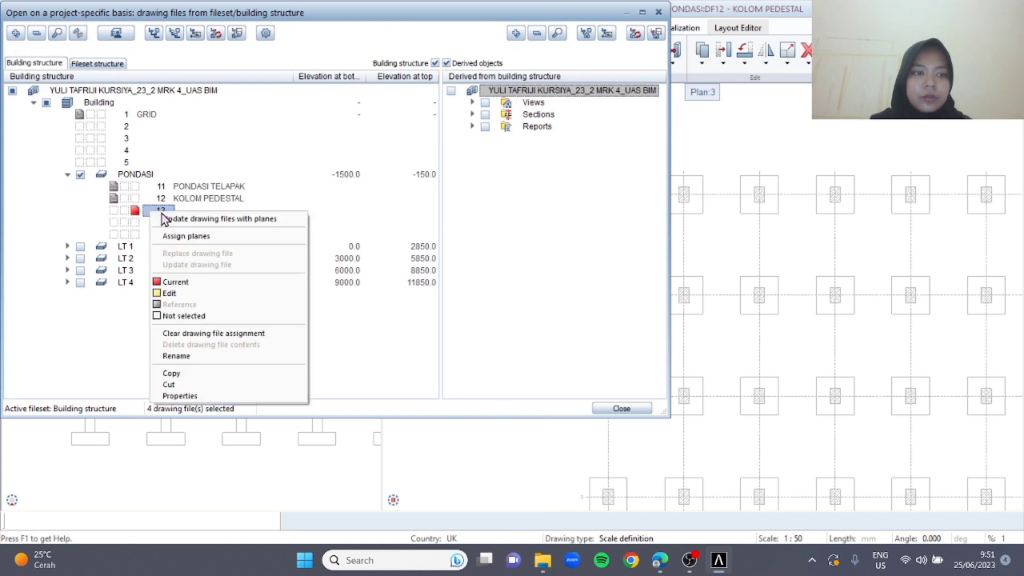
left_click(176, 355)
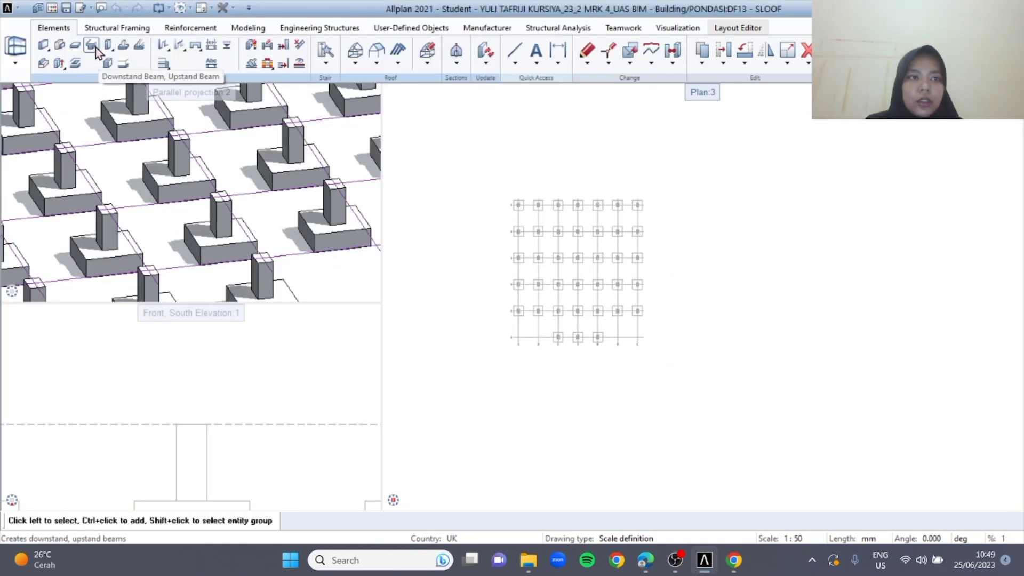
Start a downstand beam with a 250 x 300 mm section, its top level at Bottom level Ground floor with offset 0.0
left_click(92, 46)
left_click(222, 105)
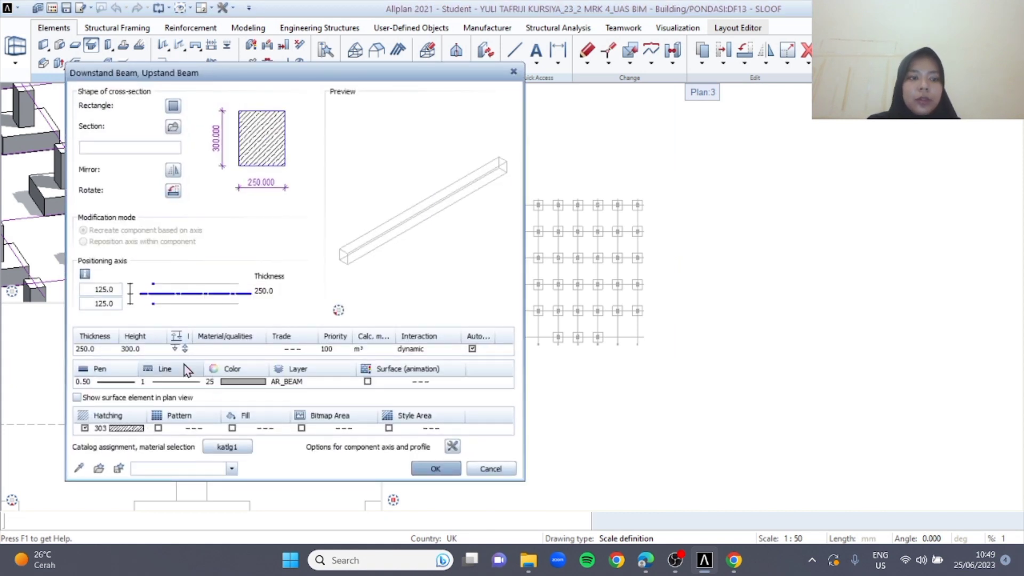
left_click(184, 349)
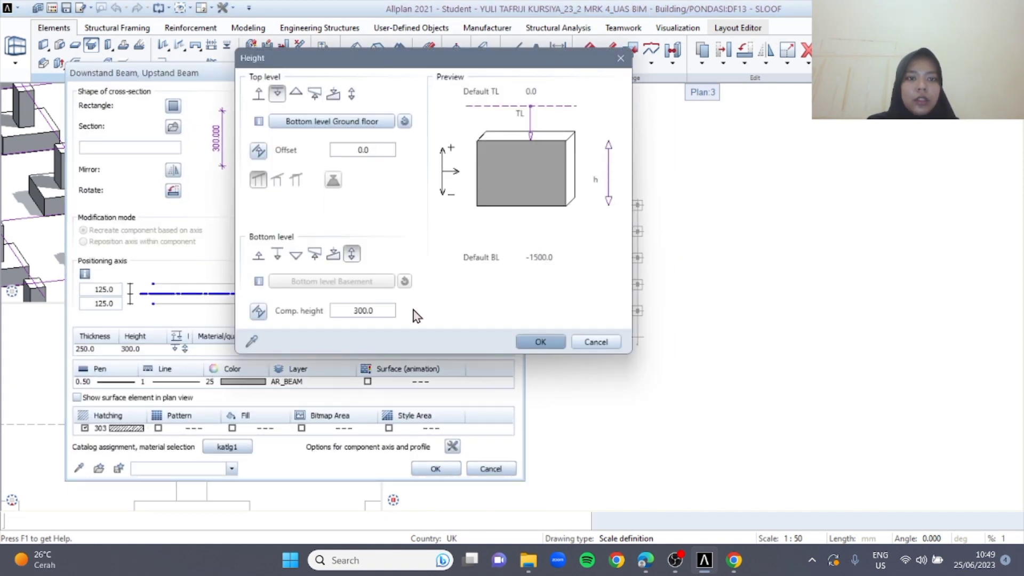
left_click(540, 342)
left_click(435, 469)
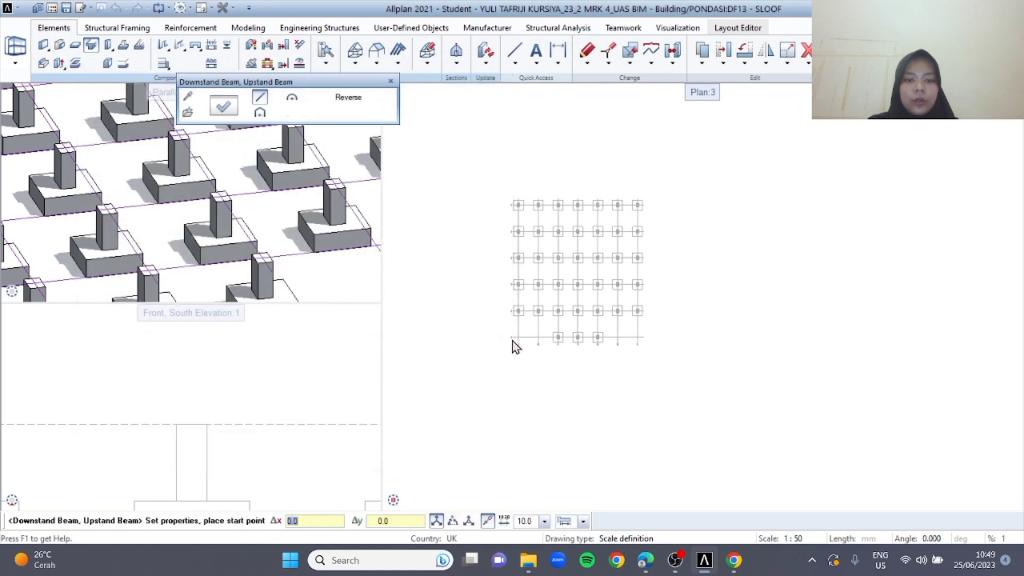
Draw beams along grid axis 1 between the pedestal columns at C and D and at D and E
scroll(534, 339, "up", 5)
left_click(573, 336)
left_click(701, 336)
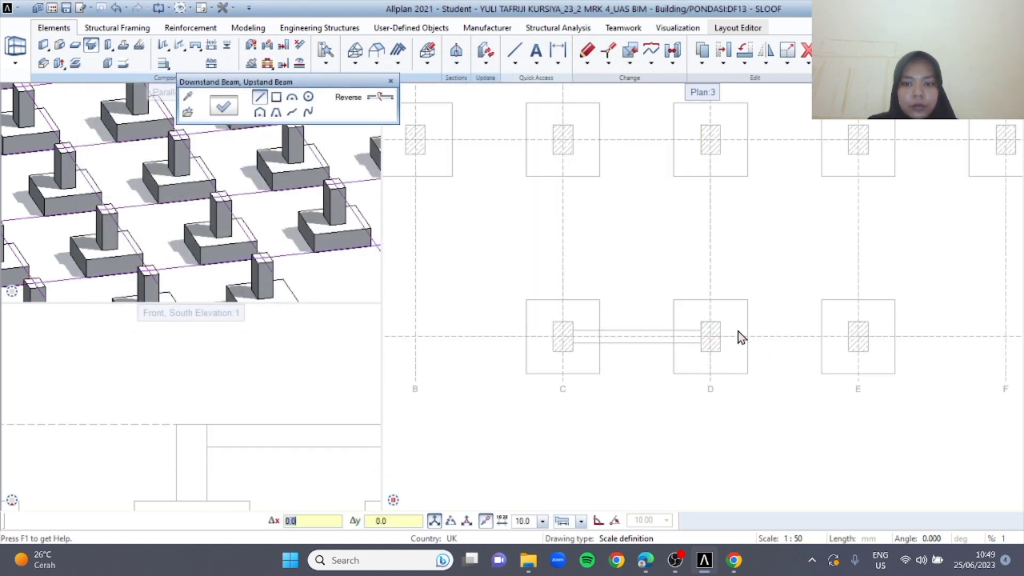
left_click(721, 337)
left_click(842, 331)
Draw beams along axes C, D and E connecting the pedestal columns on grid axis 1 with those on axis 2
left_click(563, 323)
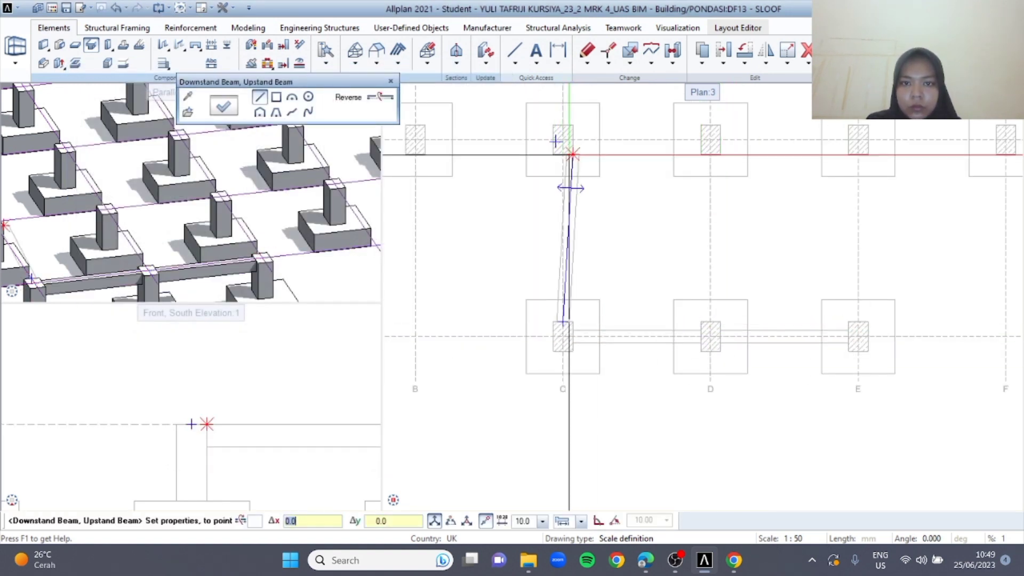
left_click(565, 158)
left_click(709, 323)
left_click(710, 155)
left_click(858, 322)
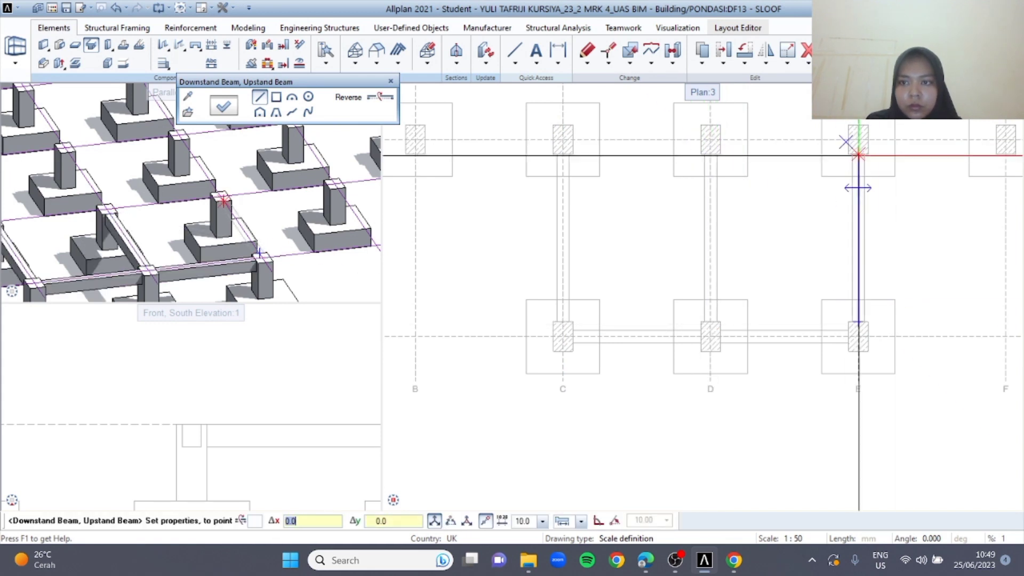
left_click(858, 154)
Draw beams along grid axis 2 between neighbouring pedestal columns from axis A to axis D
scroll(913, 444, "down", 3)
left_click(588, 289)
left_click(654, 289)
scroll(618, 272, "up", 3)
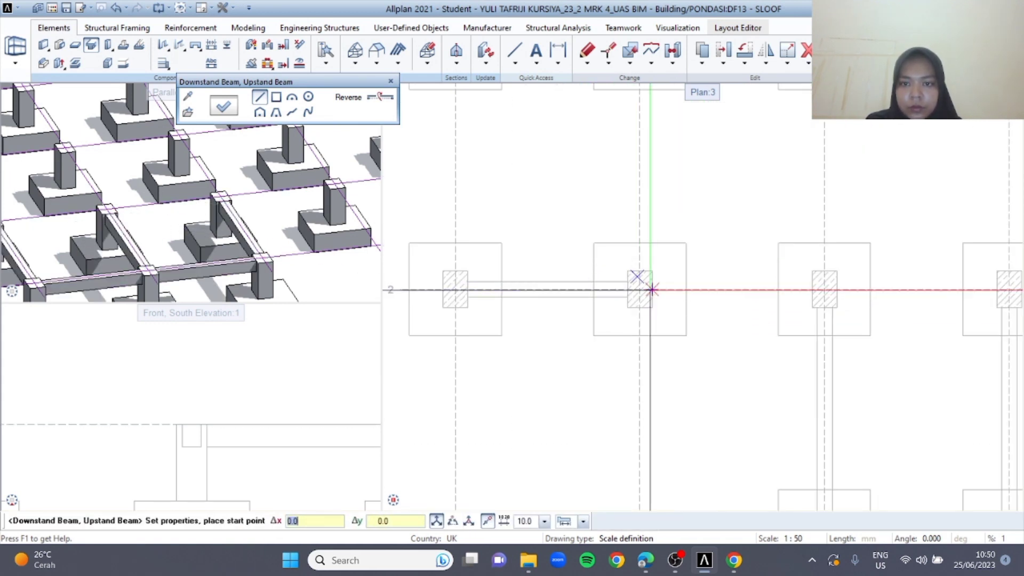
key("Escape")
left_click(722, 316)
left_click(881, 317)
scroll(866, 344, "up", 1)
middle_click_drag(867, 344, 624, 366)
left_click(672, 329)
left_click(871, 329)
Continue the beams along grid axis 2 between neighbouring pedestal columns from axis D to axis G
middle_click_drag(941, 320, 817, 396)
left_click(778, 406)
left_click(977, 405)
middle_click_drag(1002, 424, 761, 397)
key("Escape")
left_click(765, 379)
left_click(967, 379)
Draw beams along axis G between the pedestal columns from grid axis 2 to axis 4
middle_click_drag(926, 417, 706, 432)
key("Escape")
scroll(745, 309, "down", 4)
scroll(747, 316, "up", 4)
left_click(759, 347)
left_click(759, 86)
middle_click_drag(797, 163, 822, 382)
key("Escape")
left_click(781, 484)
left_click(782, 222)
Continue the beams along axis G from grid axis 4 to axis 6 and end the beam tool
middle_click_drag(811, 206, 812, 373)
key("Escape")
left_click(811, 297)
left_click(814, 174)
left_click(807, 297)
left_click(808, 223)
key("Escape")
scroll(791, 253, "down", 4)
key("Escape")
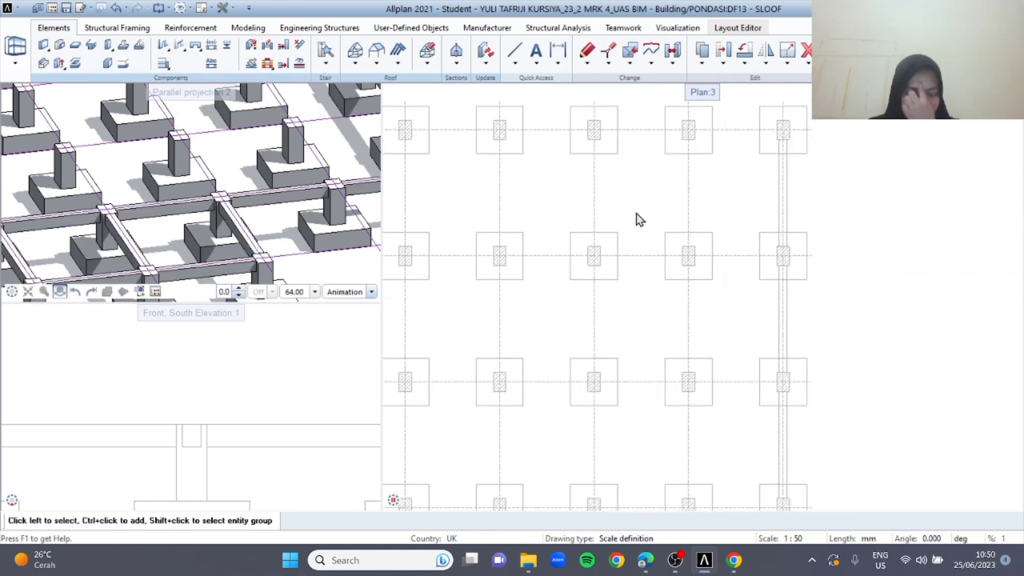
Copy the row of beams on grid axis 2 and paste it onto axis 3
scroll(636, 213, "down", 3)
scroll(586, 296, "down", 3)
scroll(541, 362, "up", 4)
scroll(542, 367, "up", 2)
left_click_drag(389, 308, 906, 402)
key("ctrl+c")
key("ctrl+v")
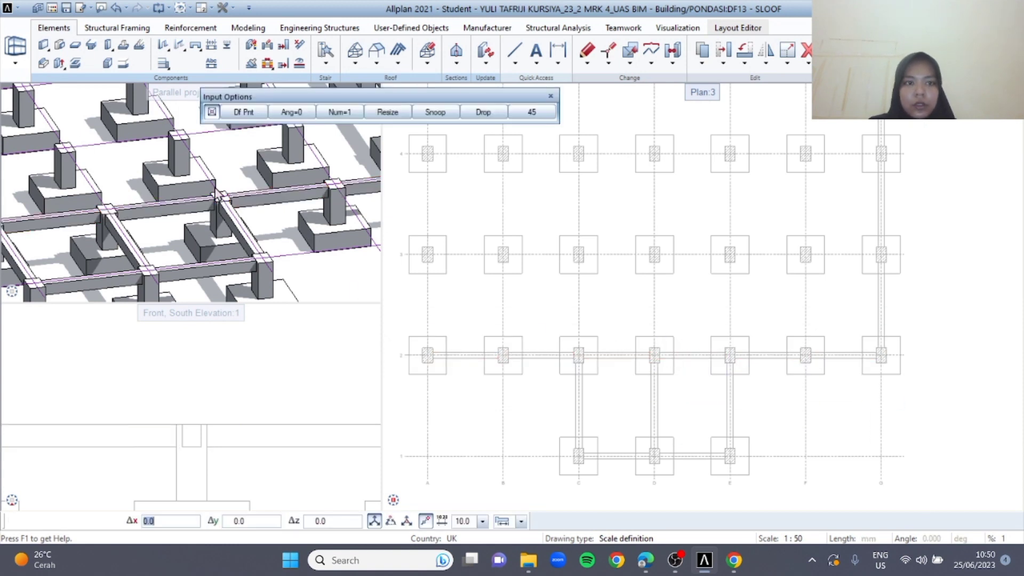
scroll(640, 262, "down", 3)
scroll(640, 262, "up", 3)
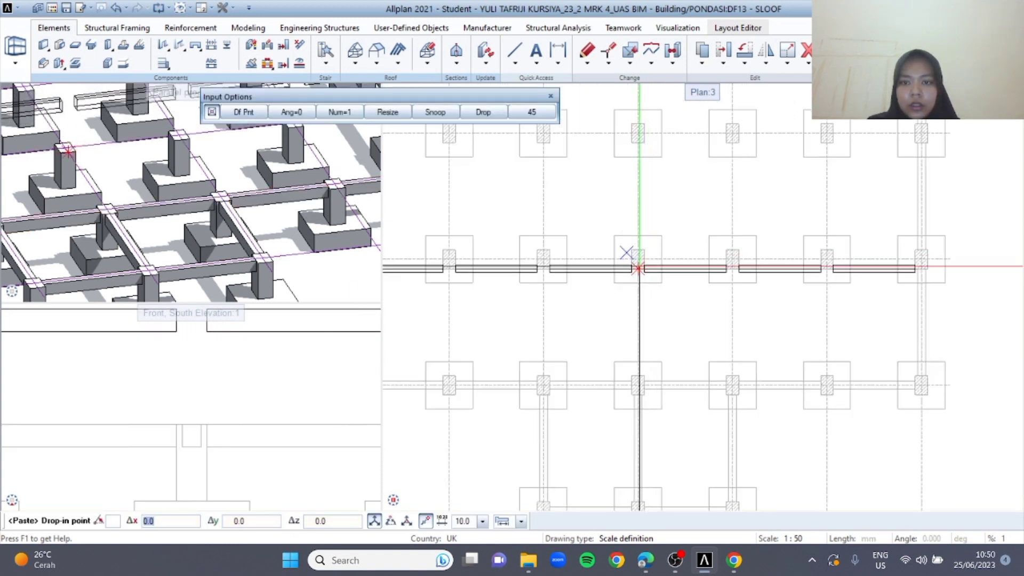
left_click(640, 261)
Paste the copied row of beams onto grid axes 4, 5 and 6, aligned between the pedestal columns
key("ctrl+v")
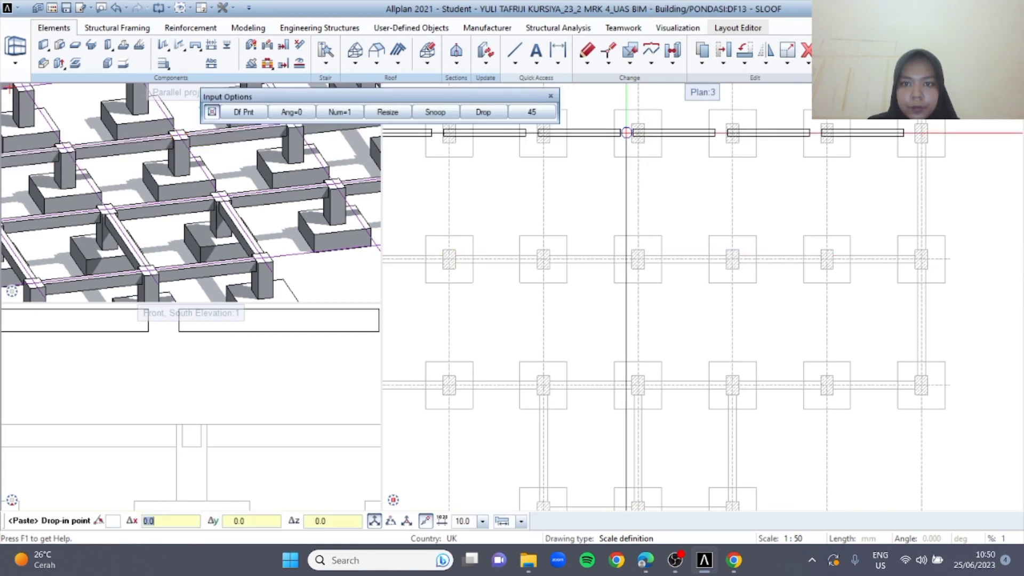
middle_click_drag(631, 127, 643, 201)
left_click(648, 208)
key("ctrl+v")
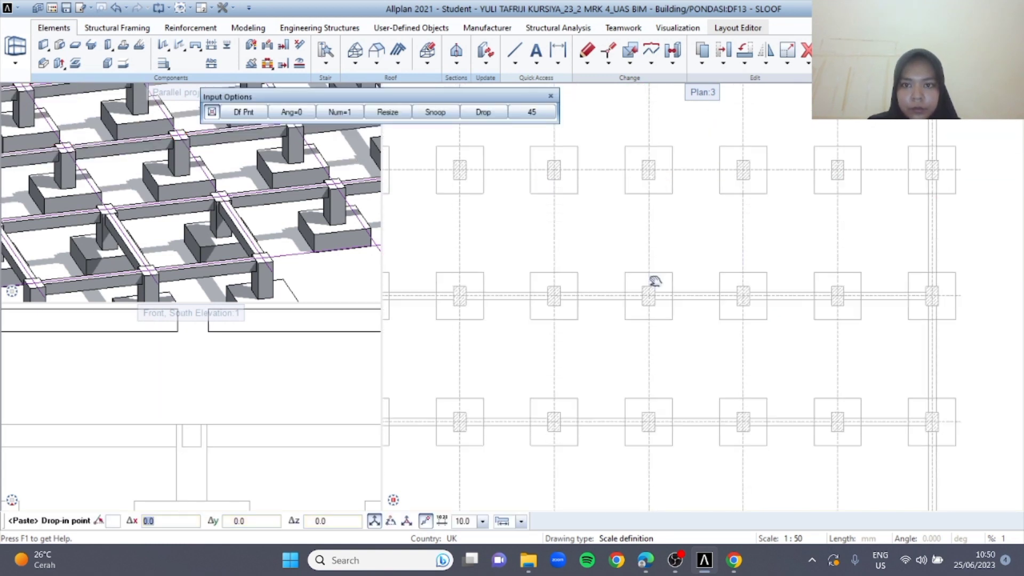
left_click(650, 177)
middle_click_drag(654, 187, 673, 327)
key("ctrl+v")
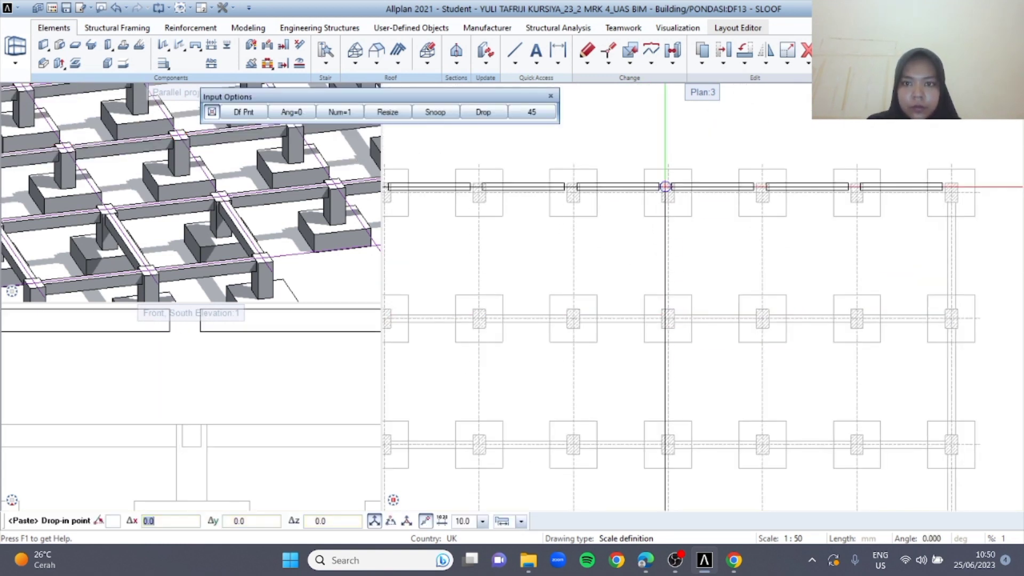
left_click(668, 194)
scroll(701, 283, "down", 5)
Copy the beams on axis G between grid axes 2 and 6 and paste them onto axes F, E and D
left_click_drag(713, 109, 789, 373)
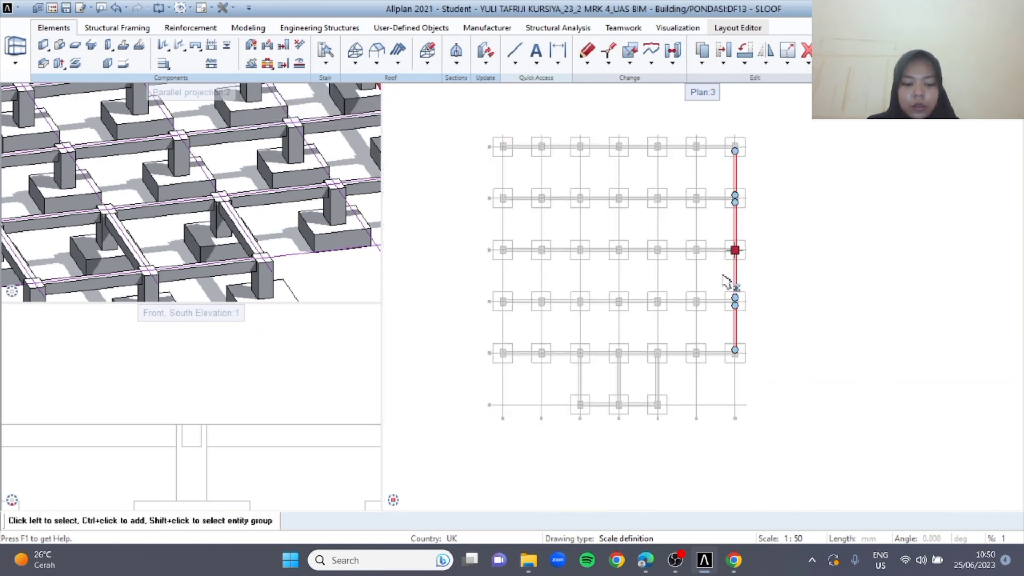
key("ctrl+c")
key("ctrl+v")
scroll(709, 263, "up", 4)
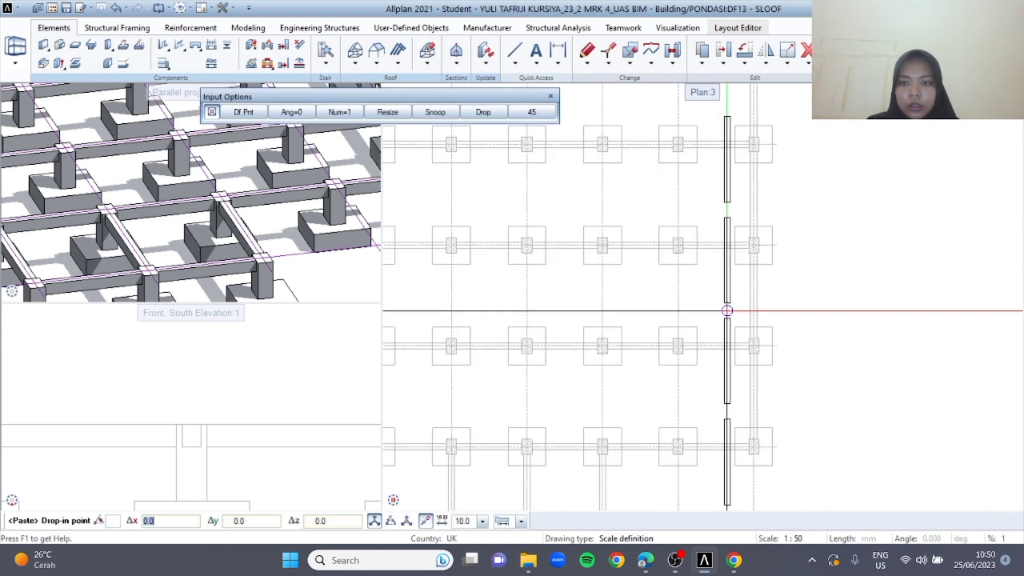
left_click(666, 231)
key("ctrl+v")
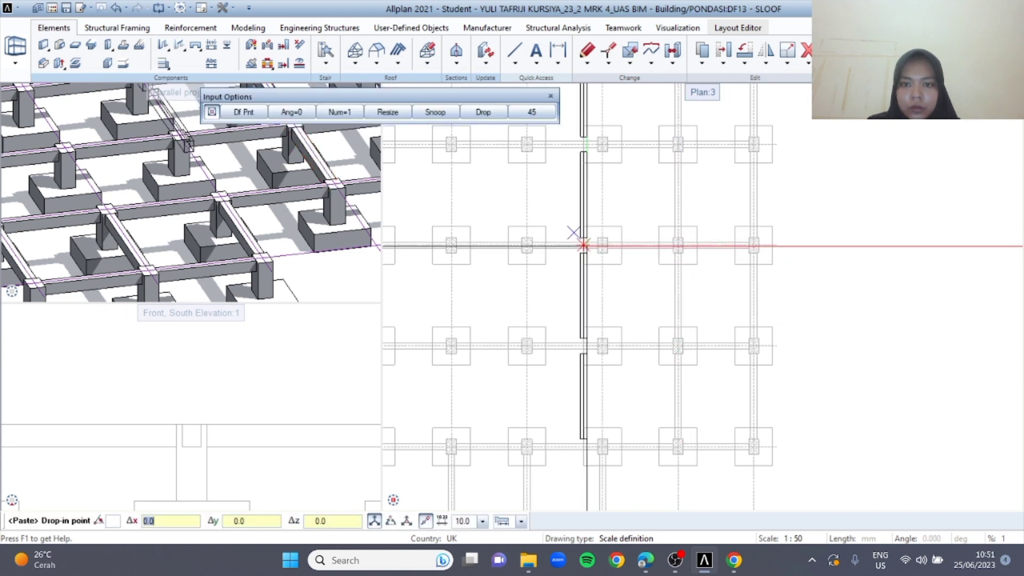
scroll(597, 234, "up", 4)
left_click(601, 265)
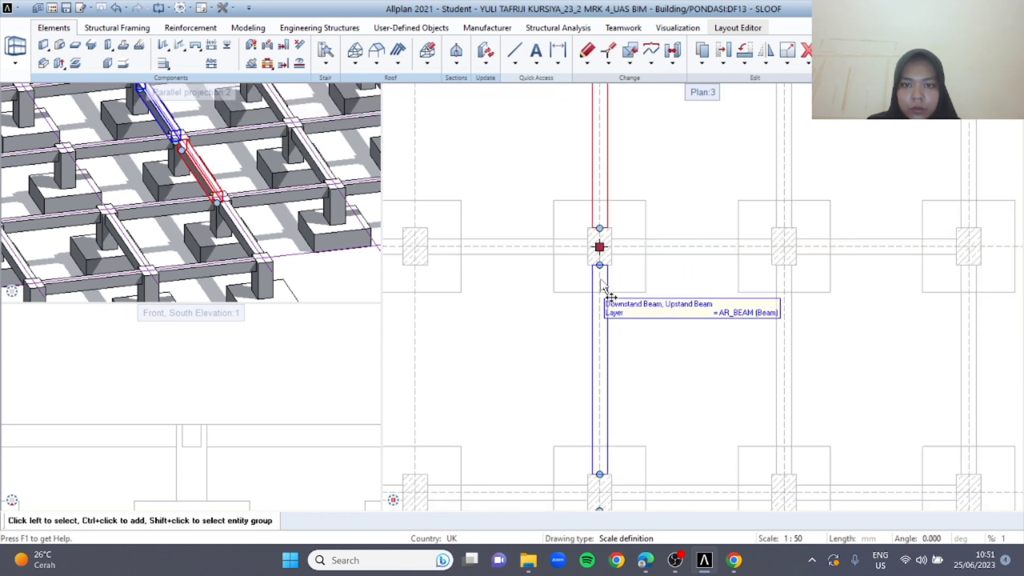
key("ctrl+v")
left_click(416, 265)
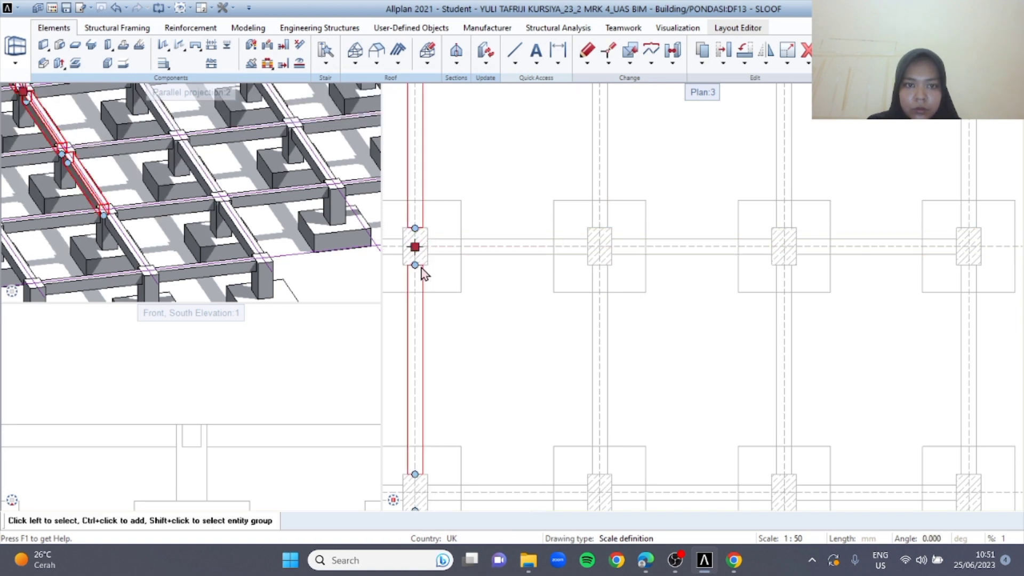
Paste the same line of beams onto axes C, B and A to complete the tie-beam grid
middle_click_drag(421, 272, 626, 270)
key("ctrl+v")
left_click(434, 243)
middle_click_drag(475, 315, 620, 359)
key("ctrl+v")
scroll(481, 296, "down", 2)
scroll(438, 298, "up", 2)
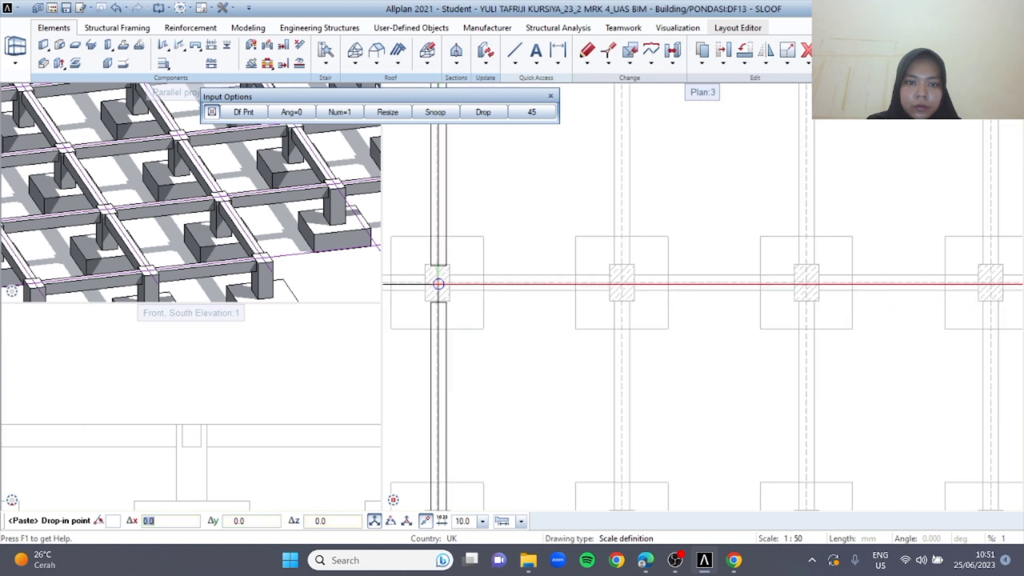
scroll(438, 284, "up", 1)
left_click(437, 284)
middle_click_drag(426, 315, 673, 324)
scroll(673, 324, "down", 3)
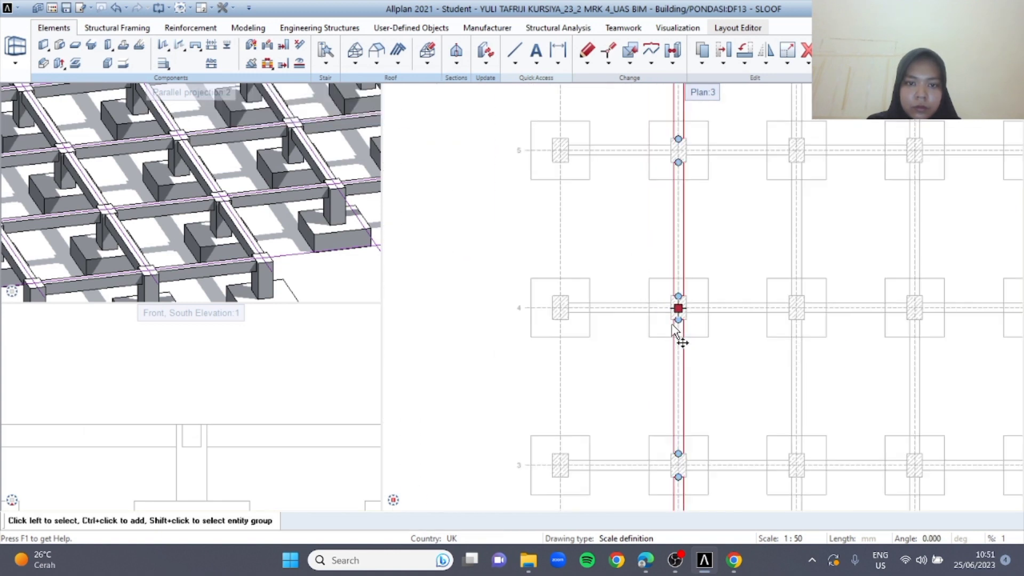
key("ctrl+v")
scroll(558, 307, "up", 3)
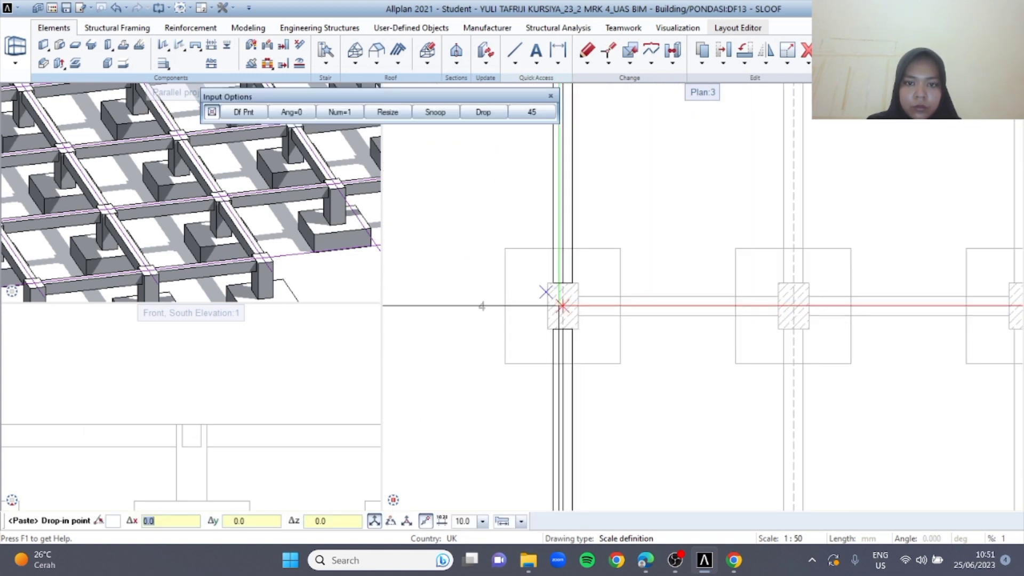
left_click(562, 305)
scroll(674, 306, "down", 4)
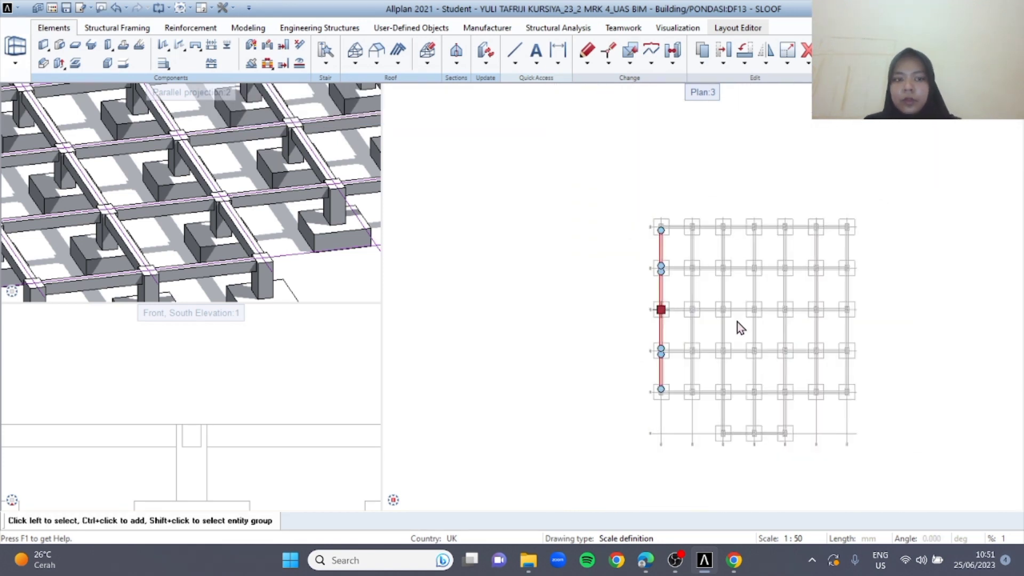
scroll(311, 239, "down", 3)
Make drawing file 14 PLAT current, with KOLOM PEDESTAL and SLOOF as references and PONDASI TELAPAK deselected
left_click_drag(311, 239, 336, 314)
key("ctrl+o")
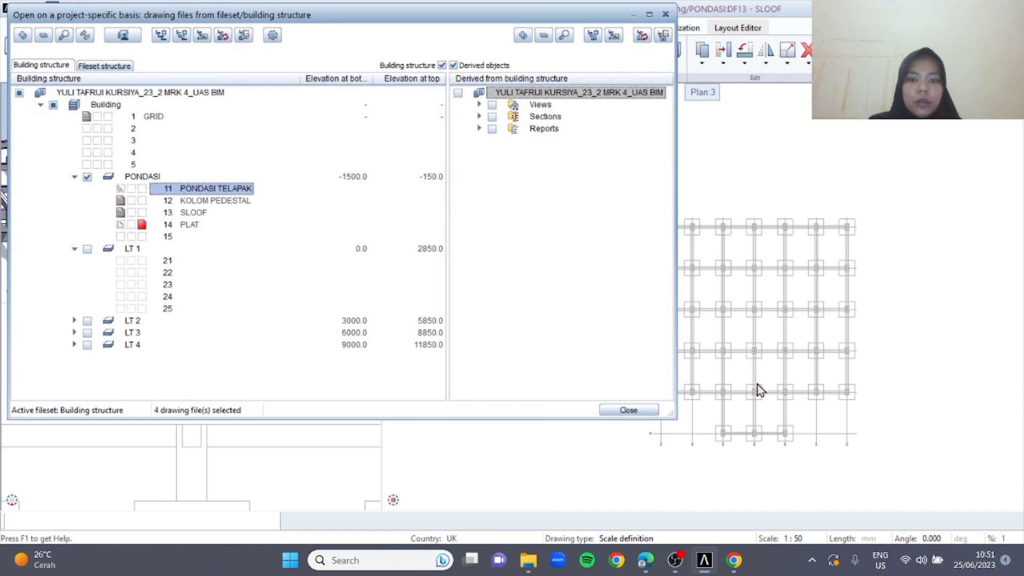
left_click(629, 410)
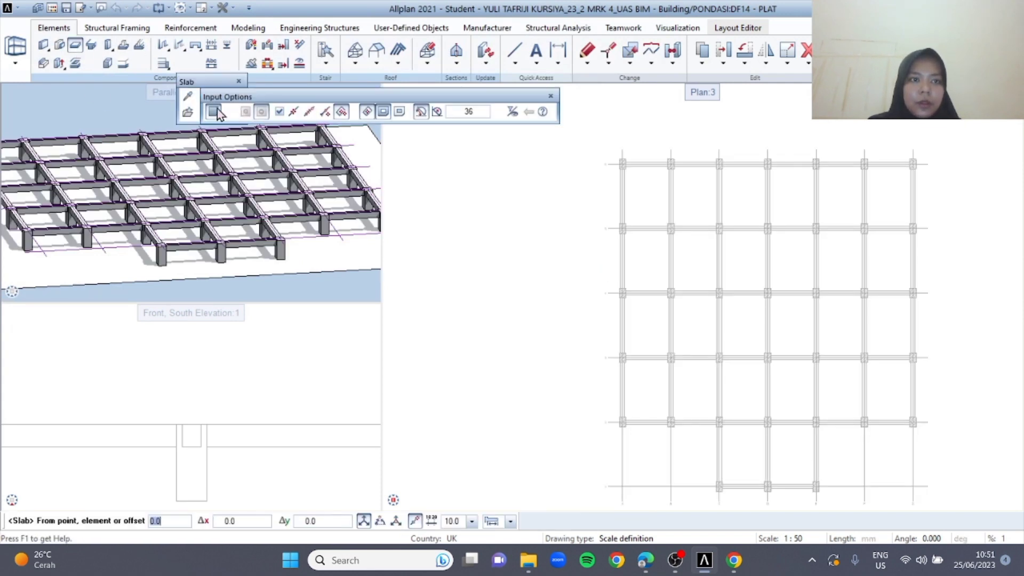
Define the slab with a height of 150 mm and its top level at Bottom level Ground floor with offset 0
left_click(191, 102)
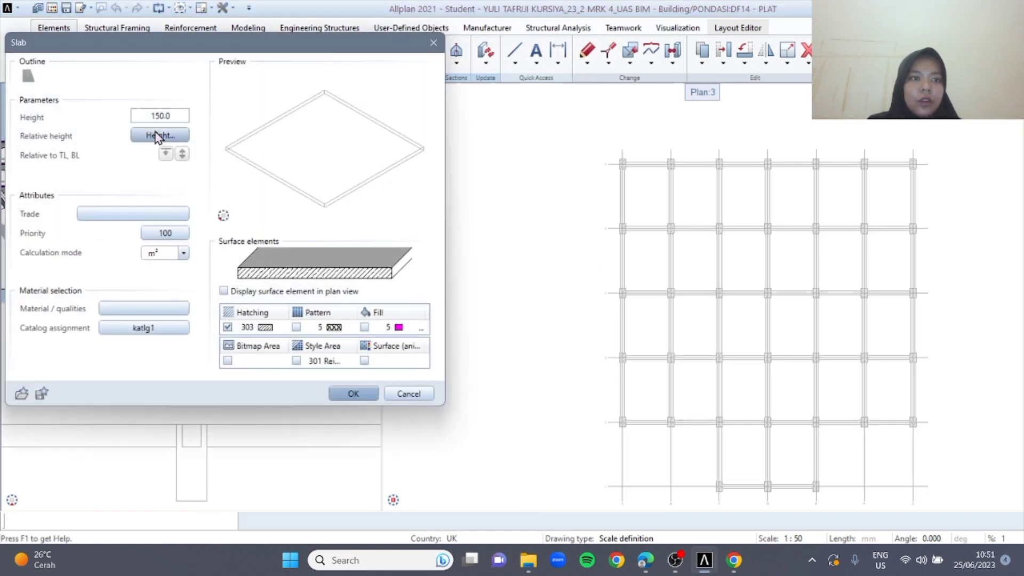
left_click(160, 135)
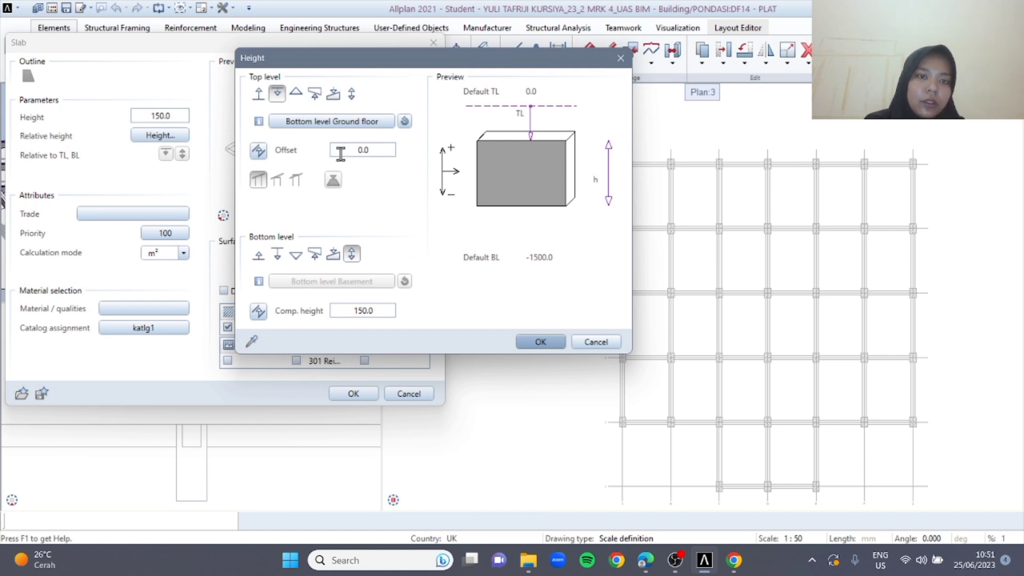
left_click(545, 346)
left_click(350, 395)
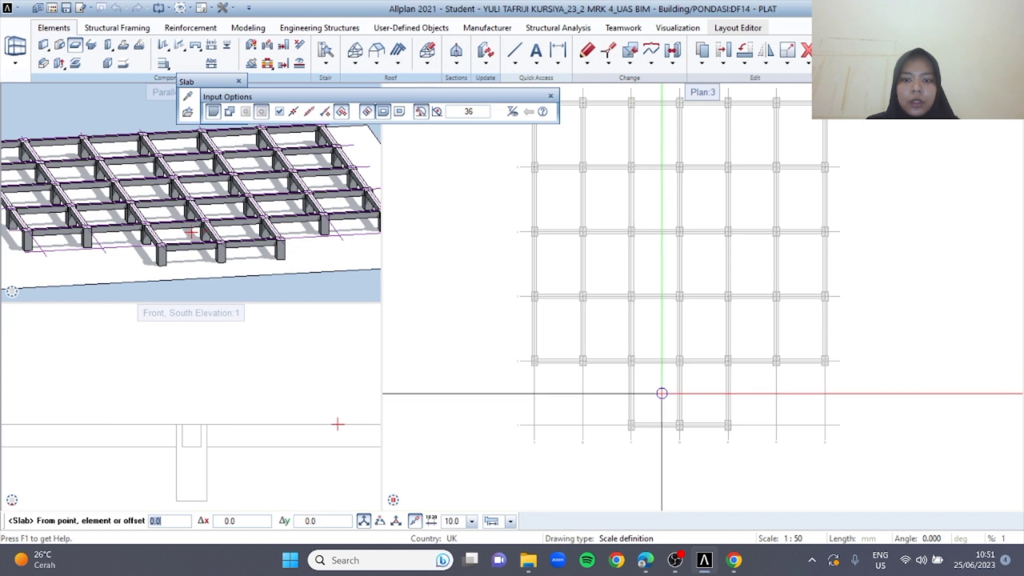
Place slabs in the bays between grid axes 1 and 2 from C to E, and between axes 2 and 3 from A to G
left_click(710, 395)
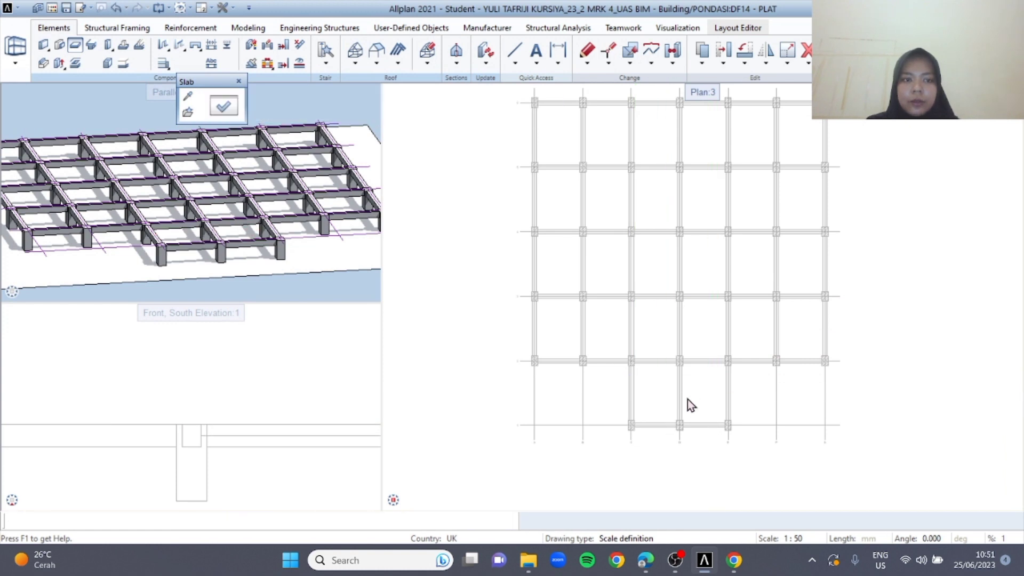
left_click(569, 332)
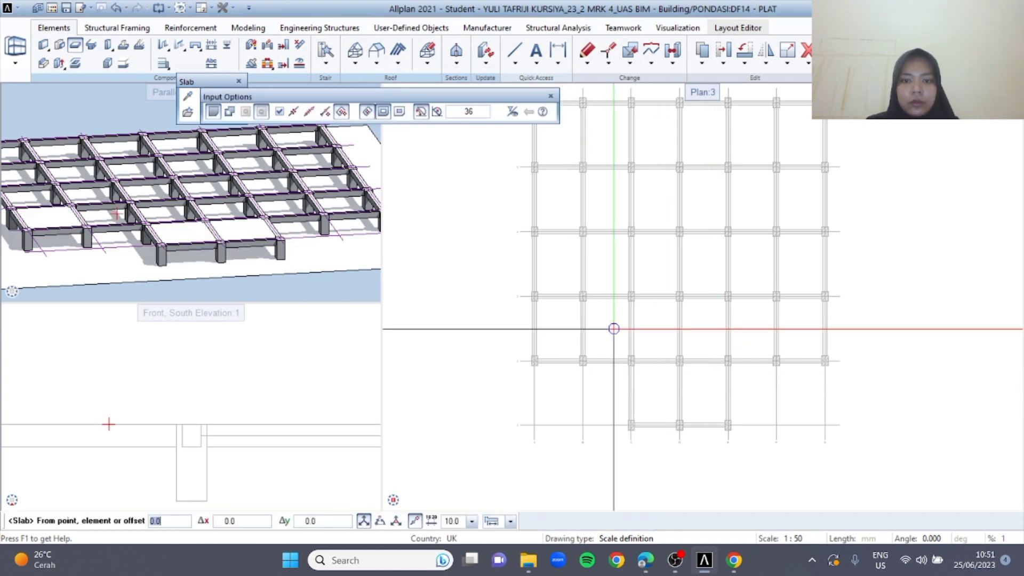
left_click(613, 330)
left_click(656, 333)
left_click(708, 331)
left_click(757, 331)
left_click(797, 327)
Fill the six bays between grid axes 3 and 4, from axis G to axis A, with slabs
left_click(794, 269)
left_click(755, 288)
left_click(696, 288)
left_click(635, 274)
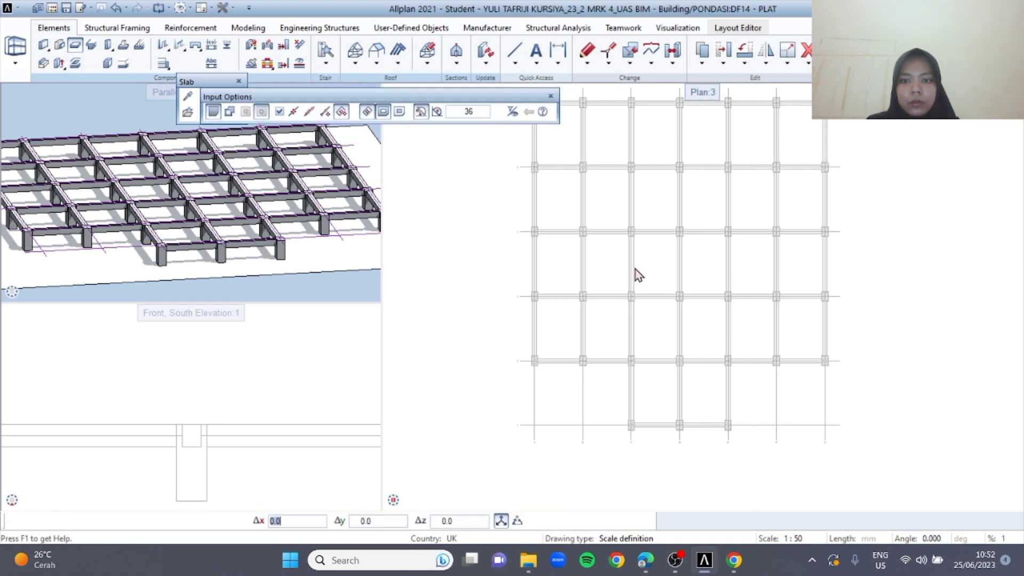
left_click(642, 278)
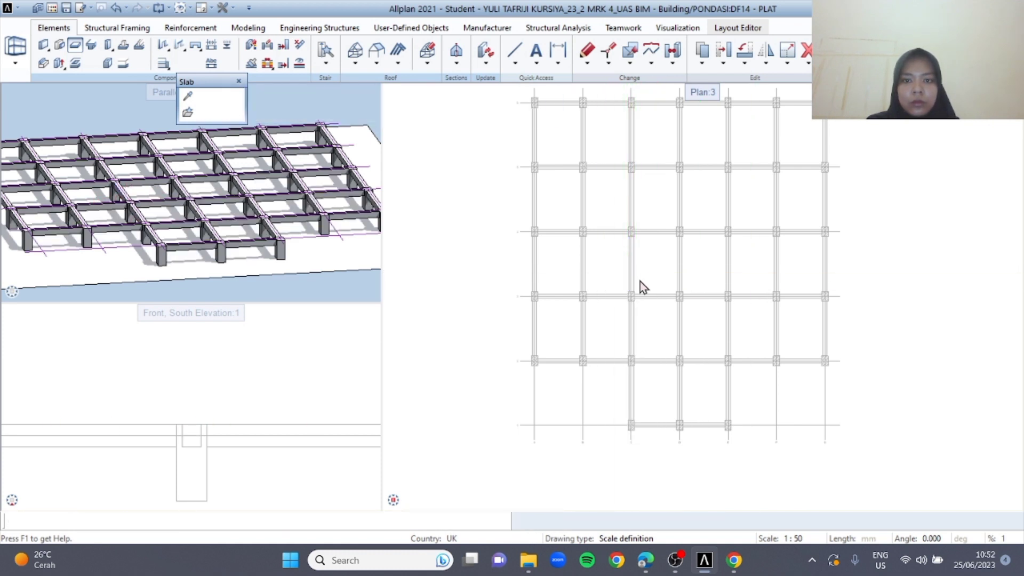
left_click(609, 265)
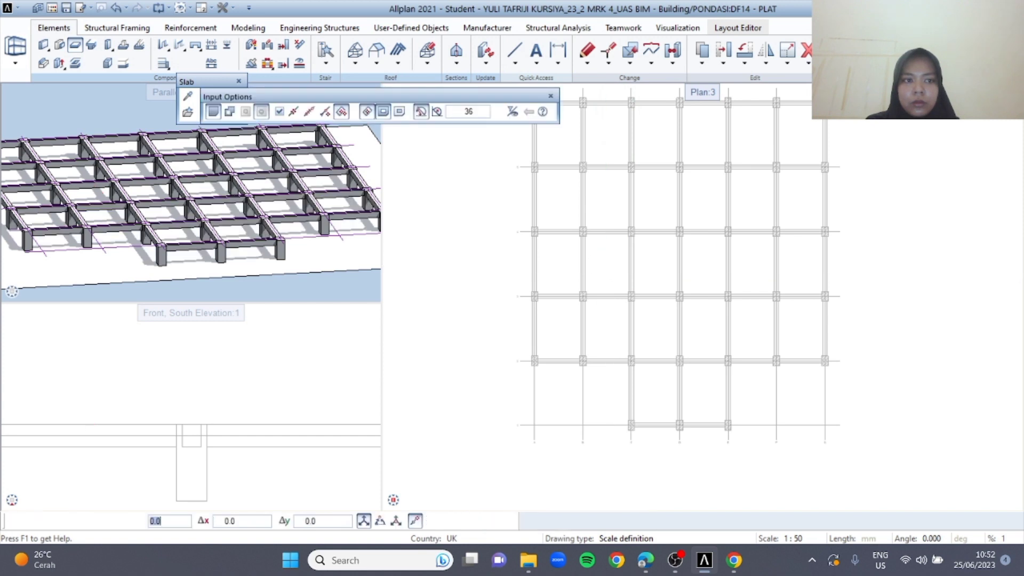
left_click(565, 267)
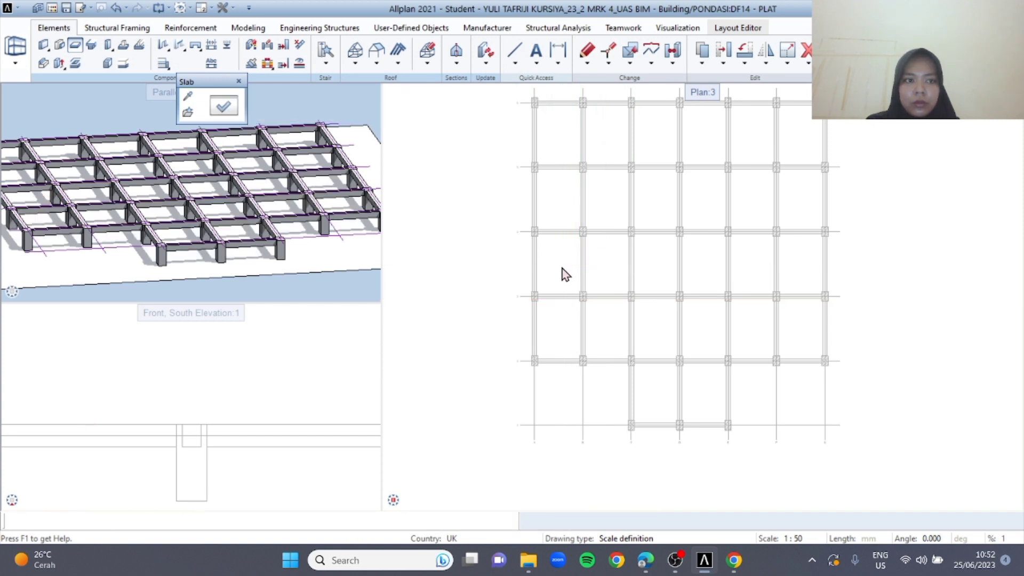
left_click(647, 267)
Fill the six bays between grid axes 4 and 5, from axis A to axis G, with slabs
left_click(556, 206)
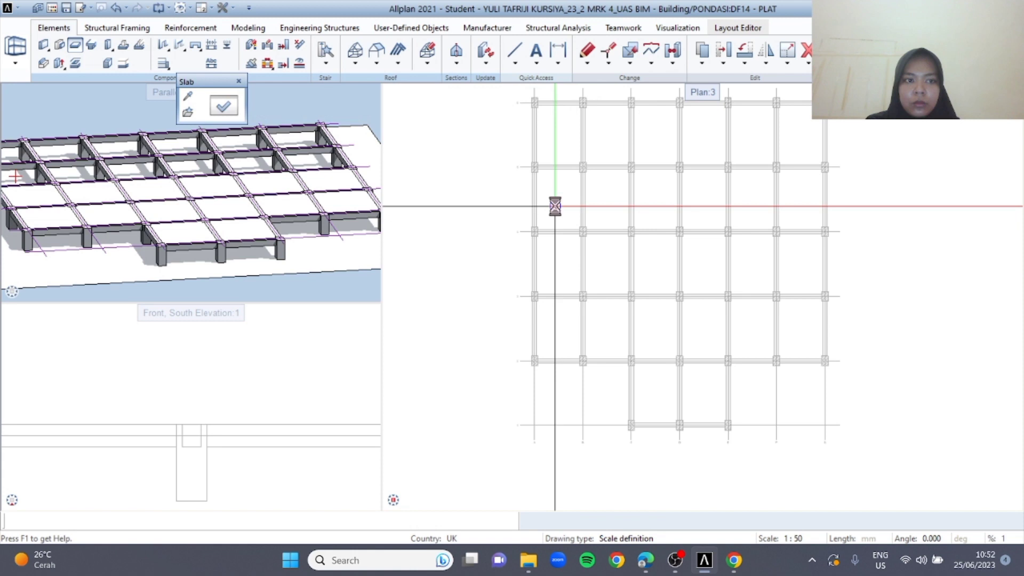
scroll(343, 230, "up", 4)
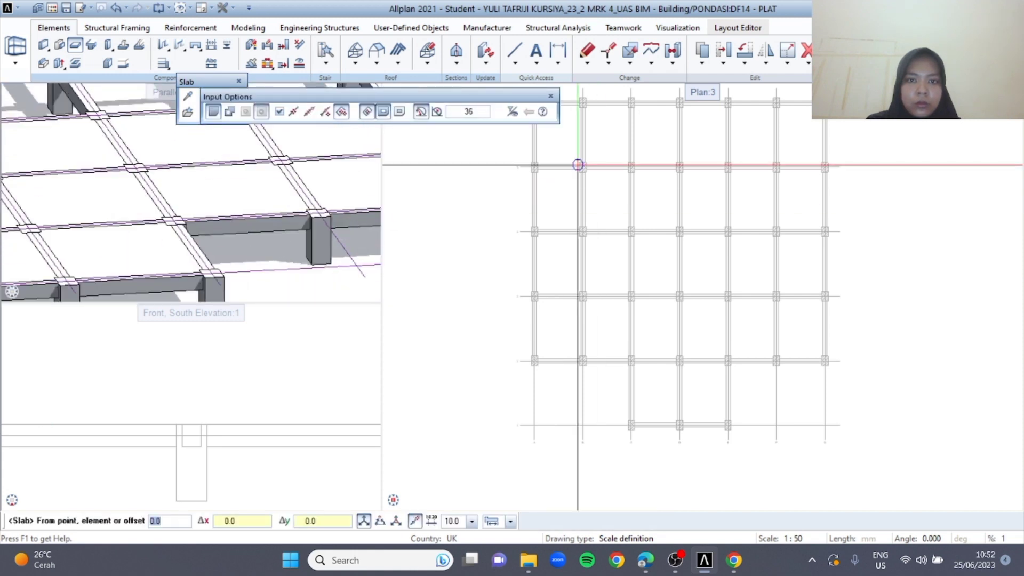
left_click(609, 195)
left_click(663, 203)
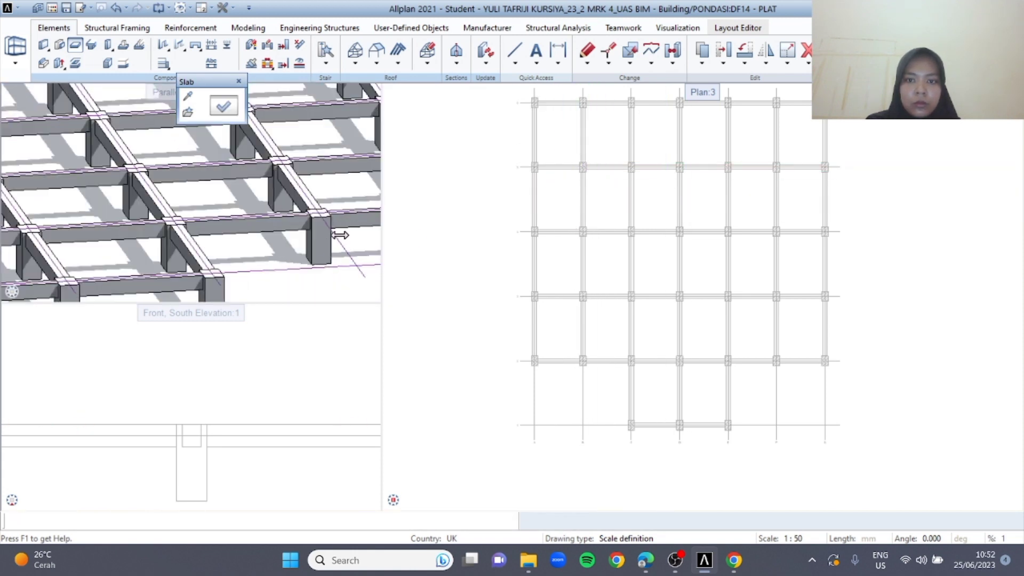
scroll(293, 234, "down", 4)
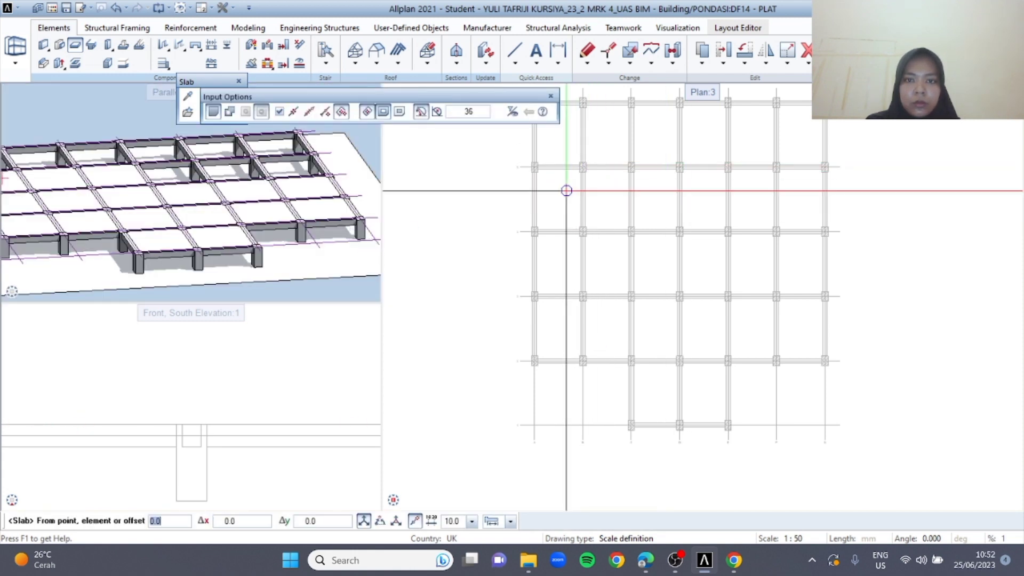
left_click(699, 203)
left_click(754, 206)
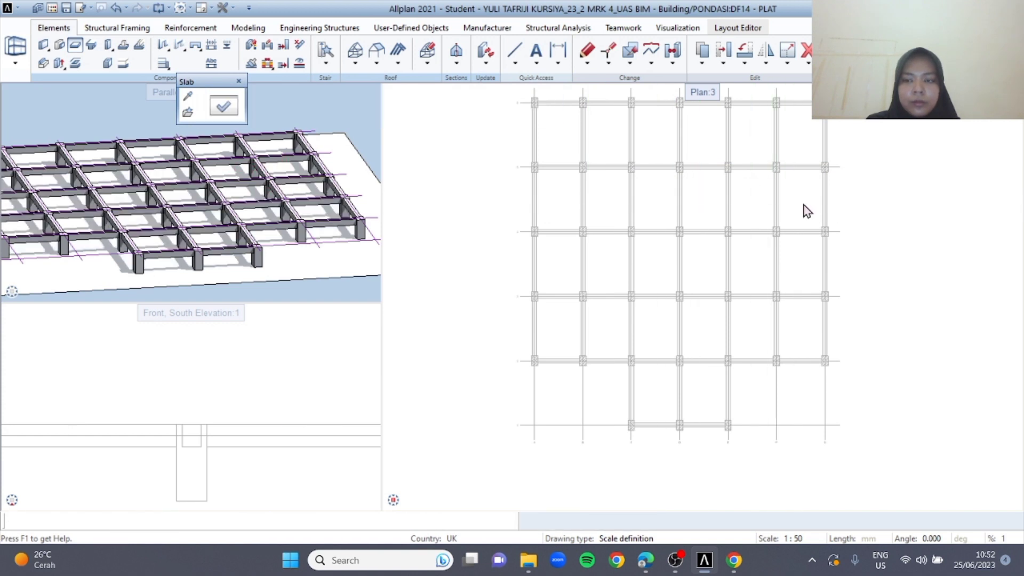
left_click(802, 203)
Fill the bays between grid axes 5 and 6 with slabs and end the slab tool
left_click(794, 140)
left_click(742, 135)
left_click(660, 138)
left_click(614, 139)
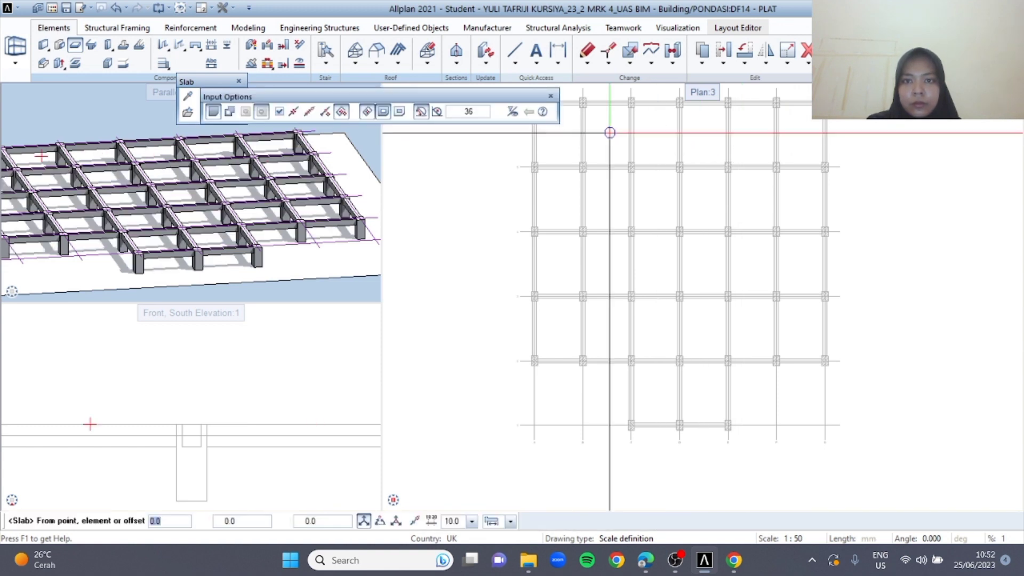
left_click(567, 145)
left_click(553, 142)
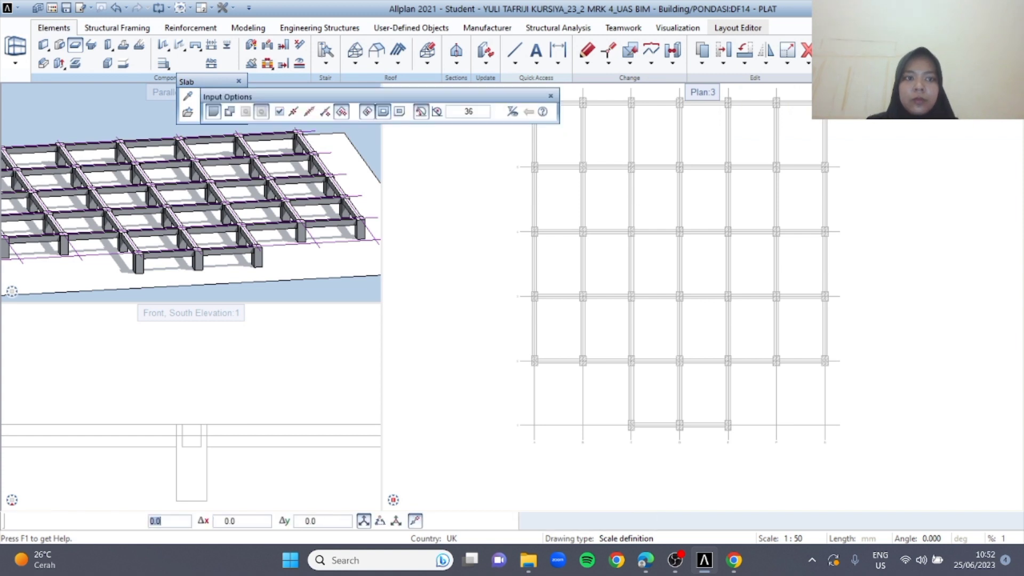
key("Escape")
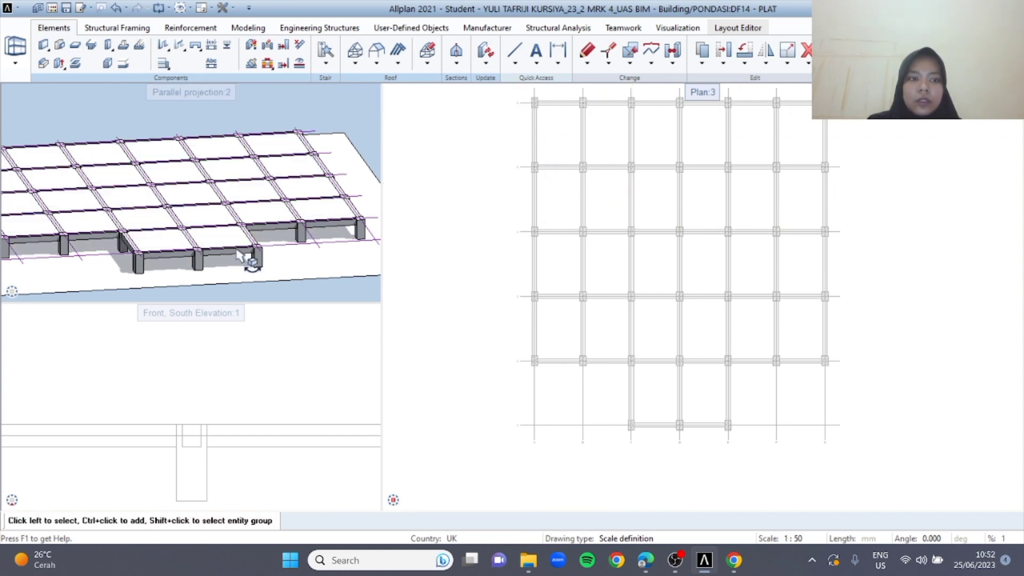
scroll(223, 240, "up", 3)
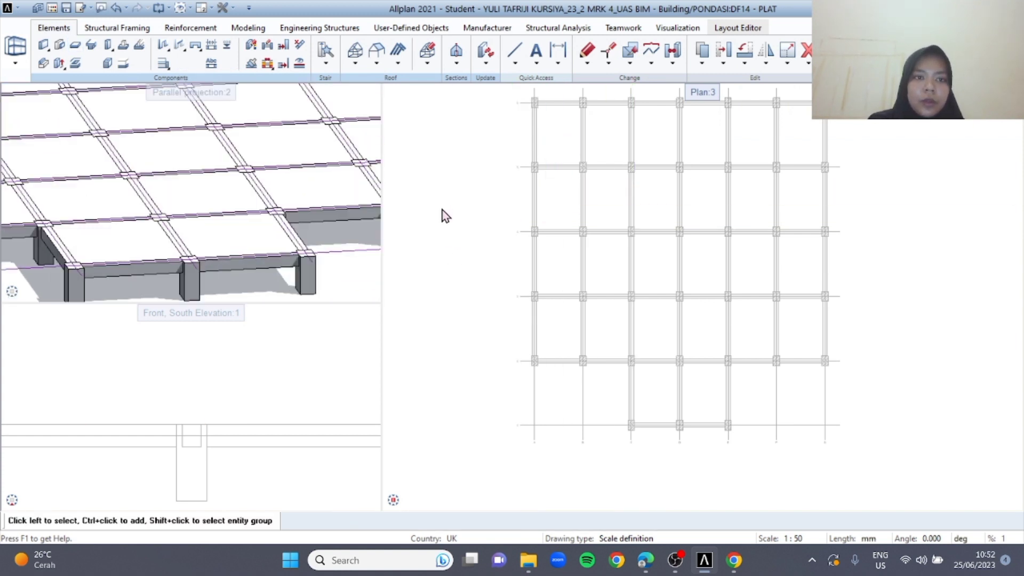
Make drawing file 21 under LT 1 current and rename it KOLOM
double_click(443, 209)
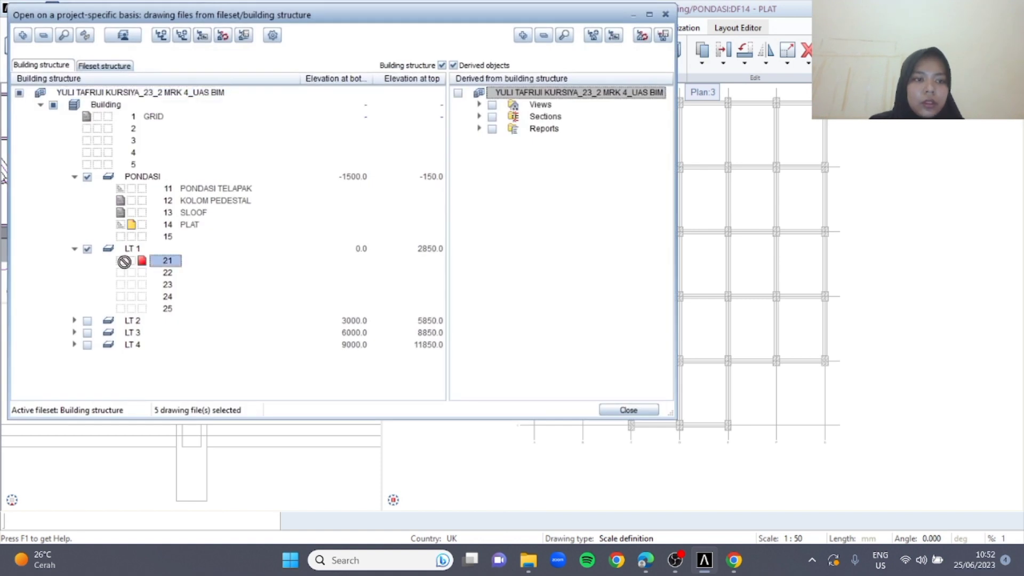
right_click(168, 260)
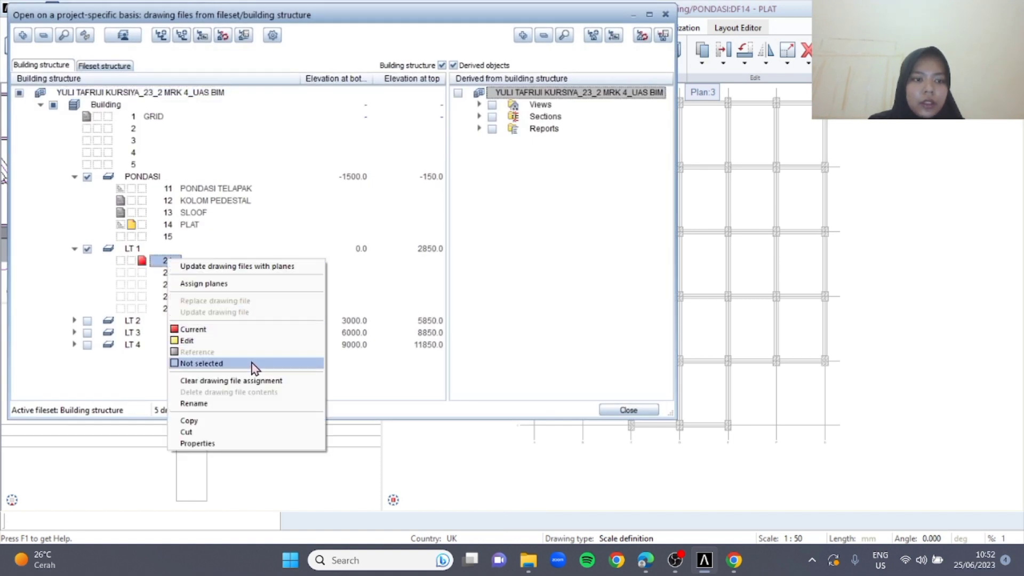
left_click(264, 403)
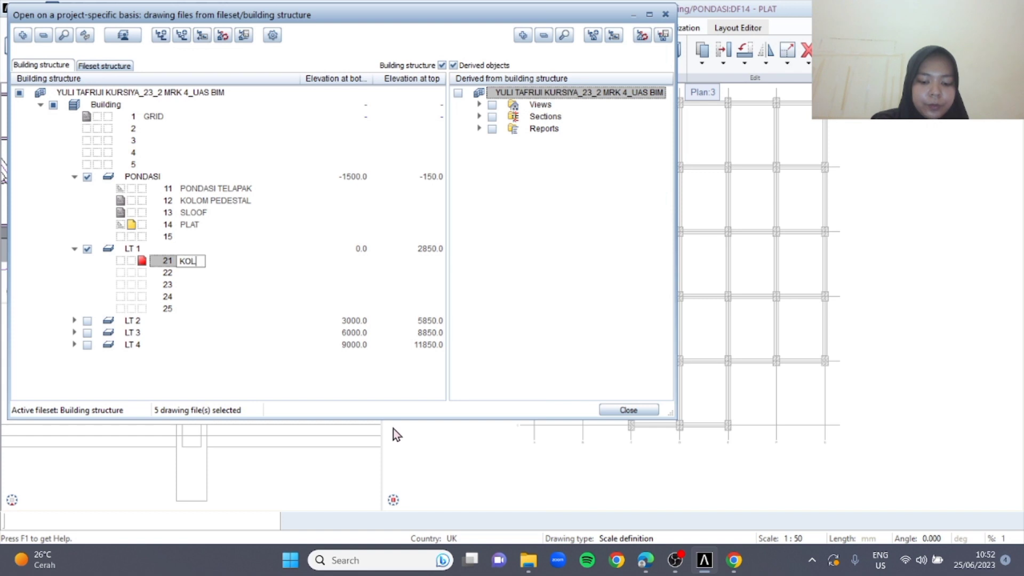
left_click(631, 413)
Check the column size in the PDF brief and configure a 400 x 600 mm rectangular column, 3000 mm high, with a 150 mm top-level offset
left_click(645, 560)
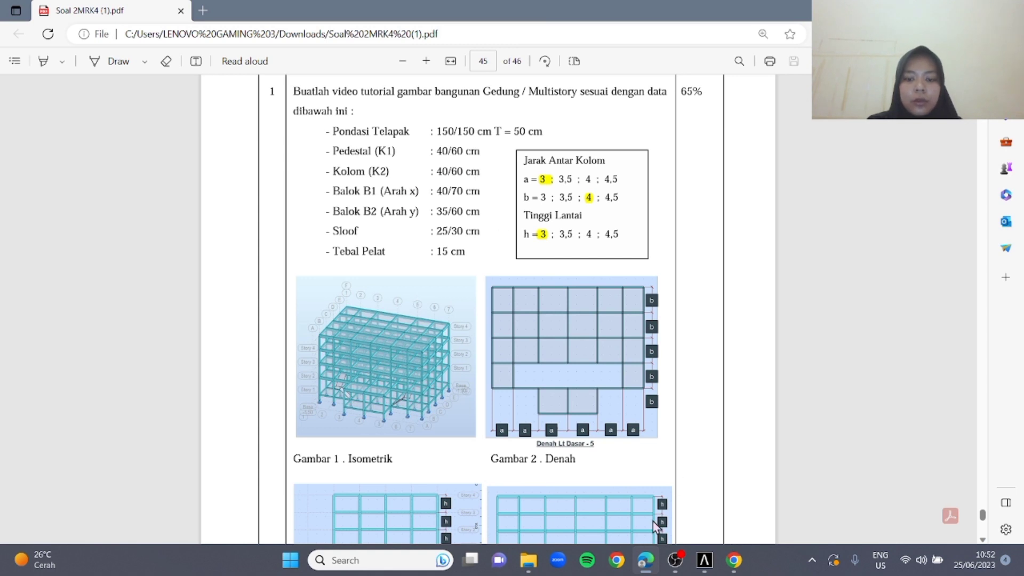
left_click(705, 565)
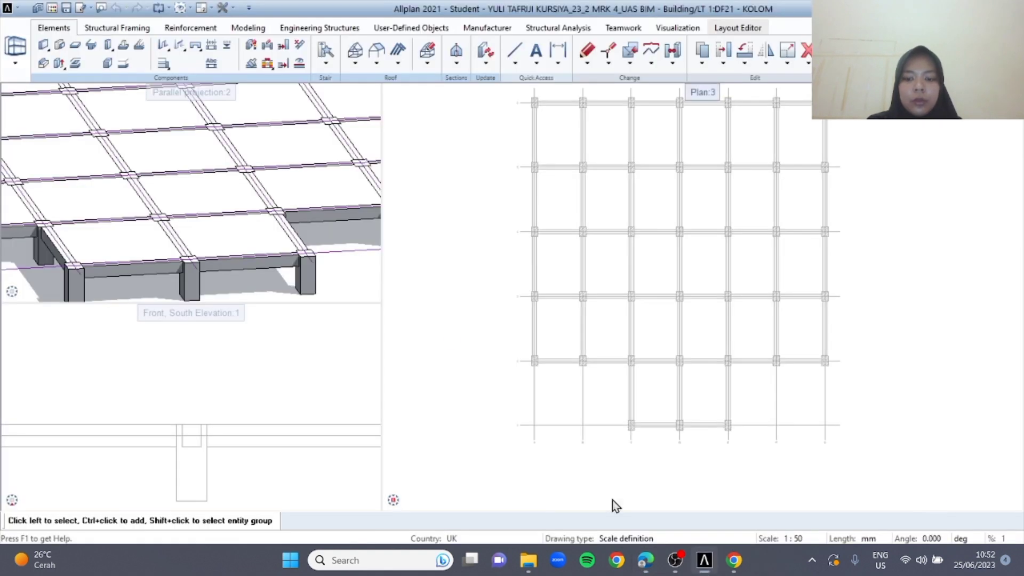
left_click(108, 46)
left_click(190, 98)
left_click(225, 115)
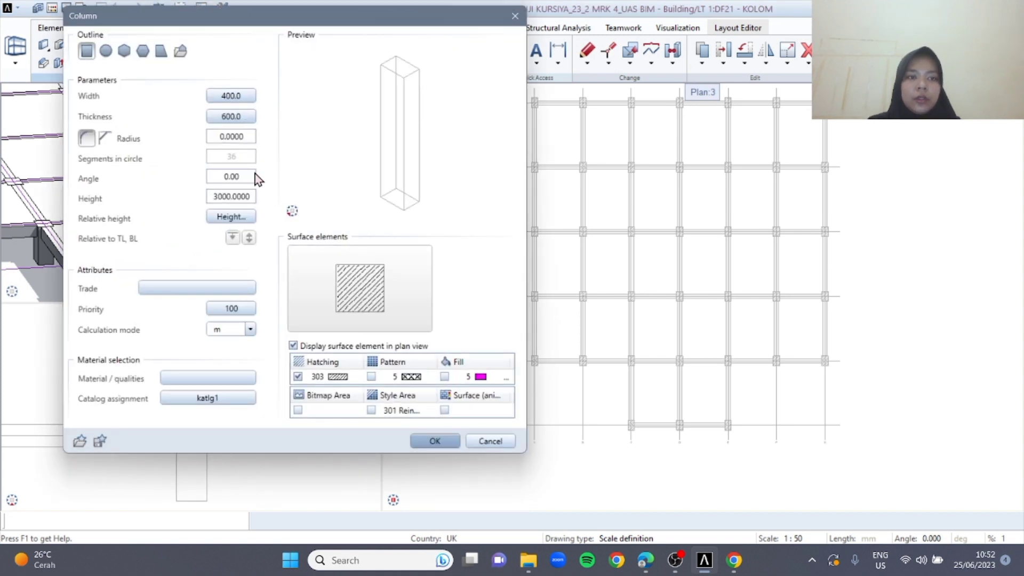
left_click(247, 219)
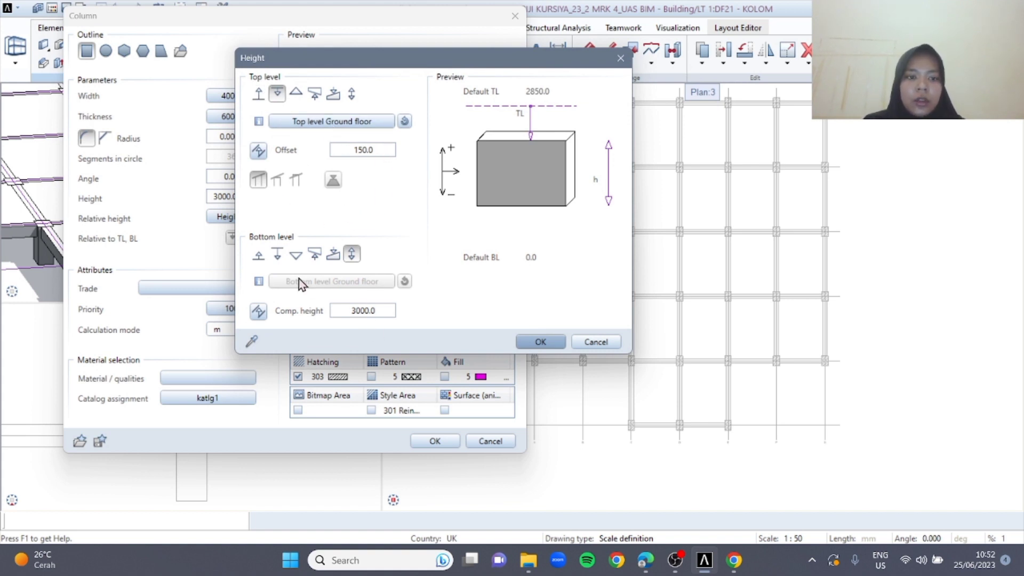
left_click(540, 342)
left_click(434, 441)
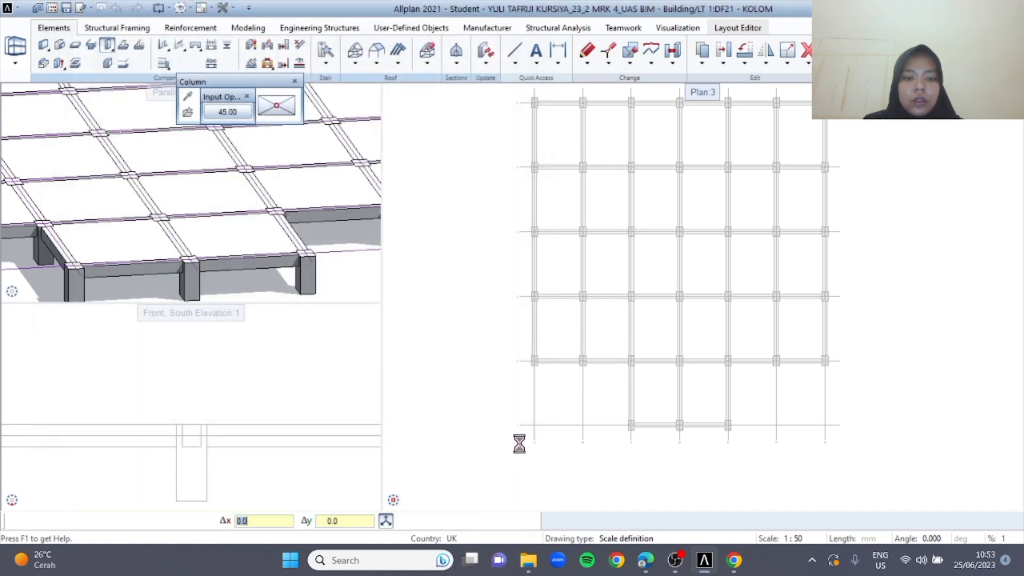
Place columns on grid axis 1 at its intersections with axes C, D and E
scroll(613, 426, "up", 5)
left_click(660, 393)
scroll(764, 395, "down", 3)
middle_click_drag(788, 408, 637, 396)
scroll(767, 388, "up", 3)
scroll(767, 383, "up", 1)
middle_click_drag(818, 382, 615, 376)
left_click(957, 366)
scroll(857, 349, "down", 3)
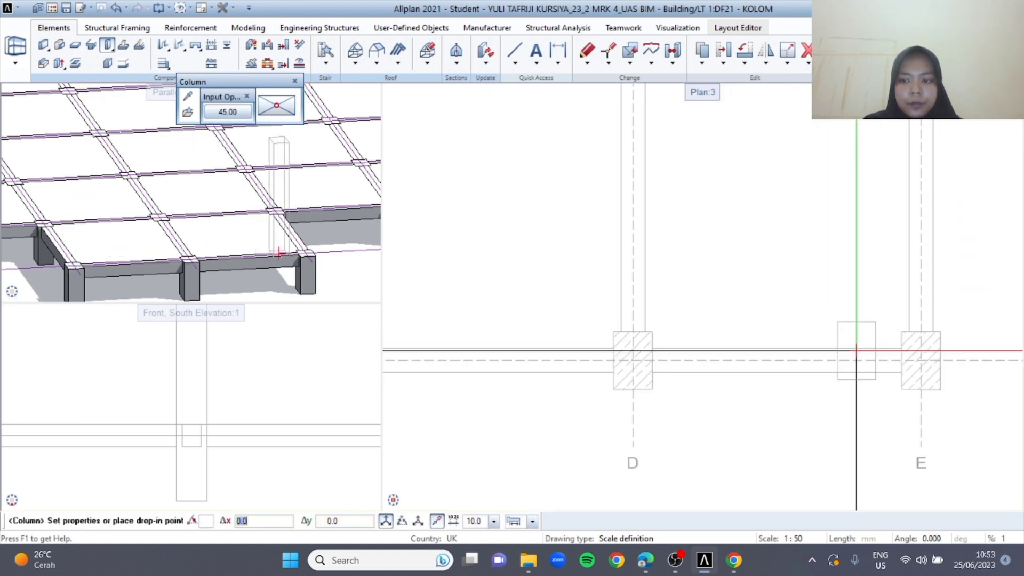
Place columns along grid axis 2 at axes A through G and end the Column tool
middle_click_drag(654, 322, 520, 211)
left_click(520, 210)
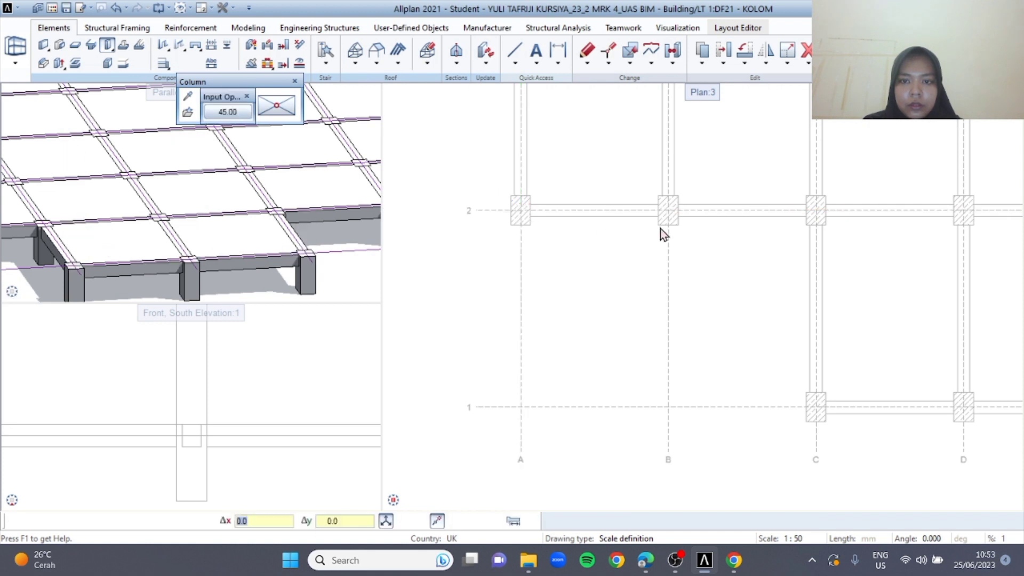
left_click(670, 212)
middle_click_drag(763, 230, 600, 252)
left_click(652, 232)
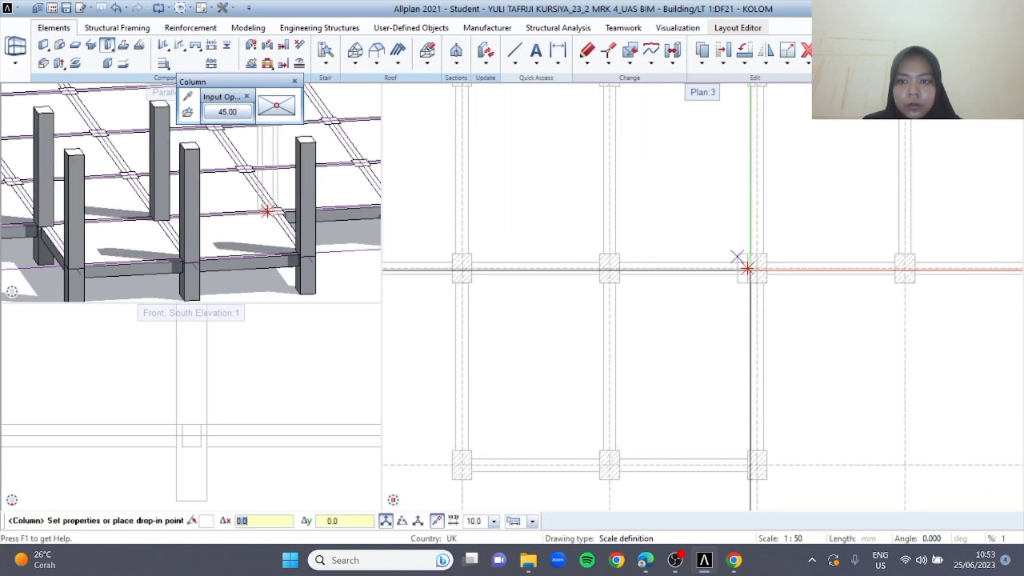
left_click(758, 269)
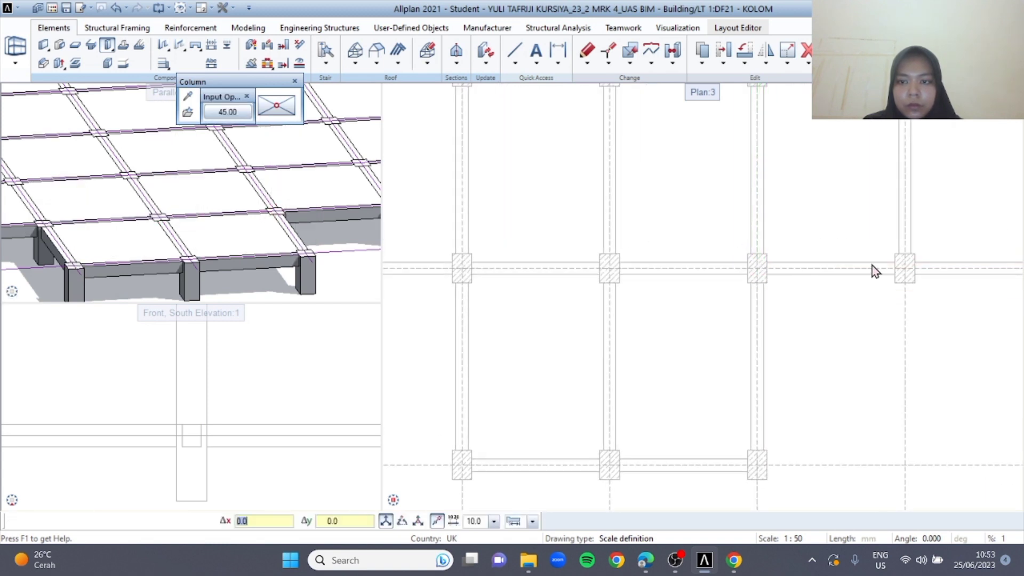
left_click(905, 268)
middle_click_drag(860, 298, 620, 328)
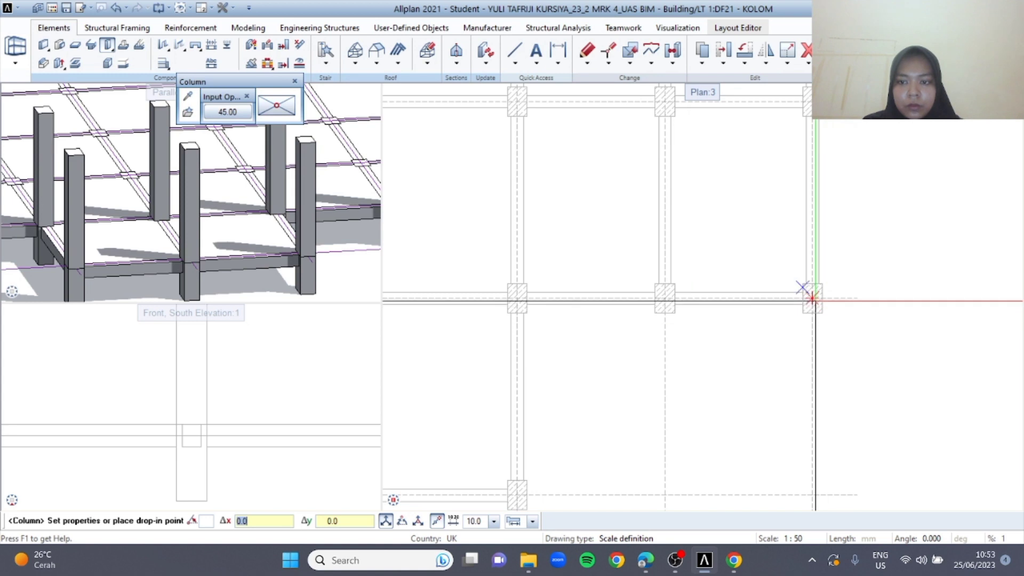
scroll(794, 363, "down", 3)
key("Escape")
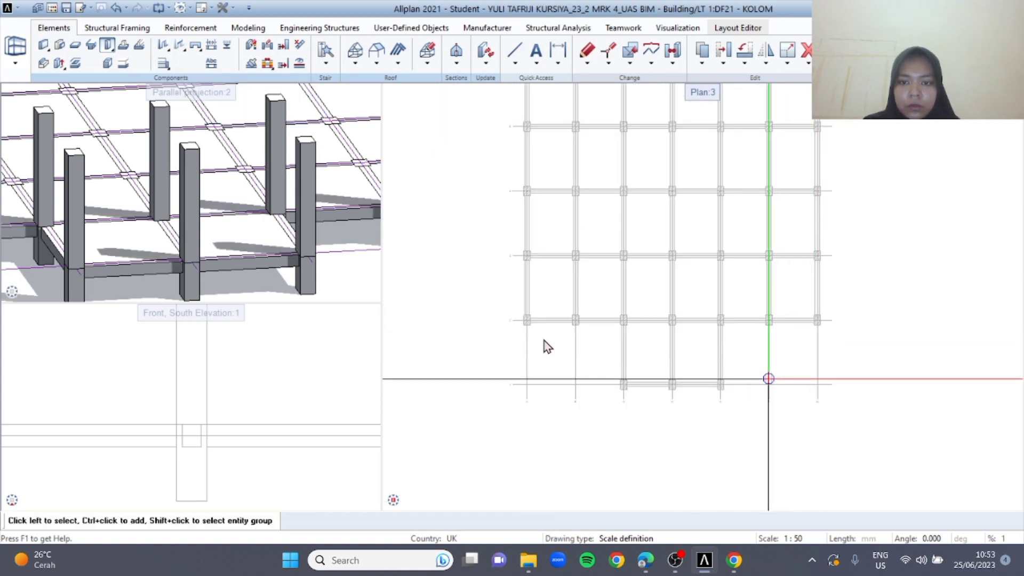
Switch drawing file 14 PLAT under PONDASI to reference status in the building structure
key("ctrl+a")
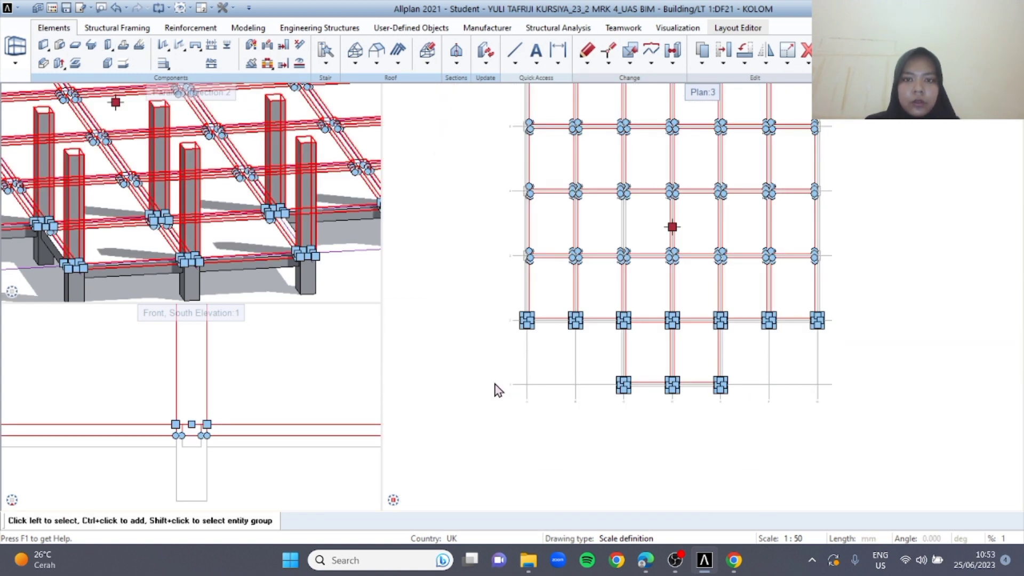
key("Escape")
key("F2")
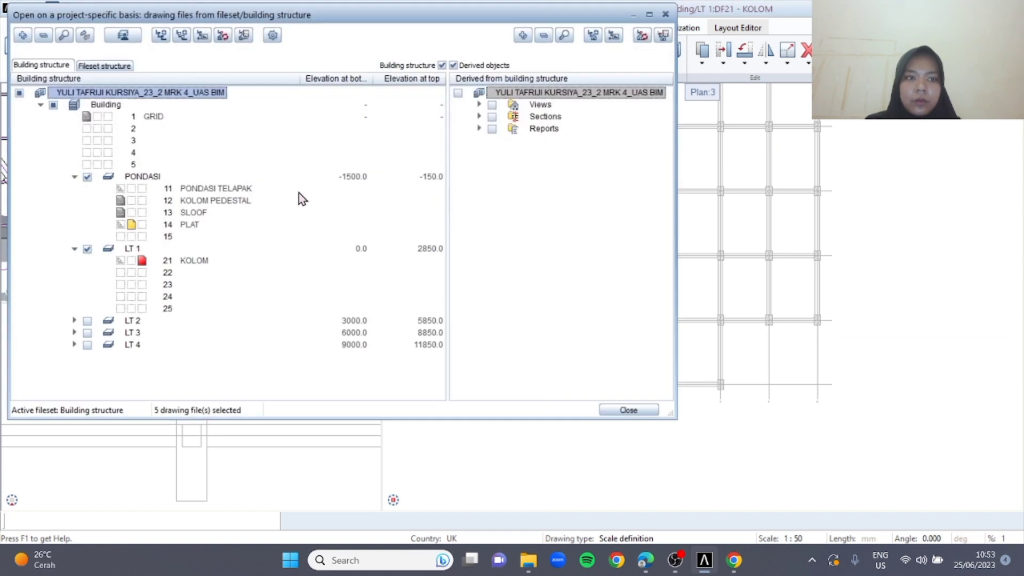
left_click(121, 225)
left_click(628, 410)
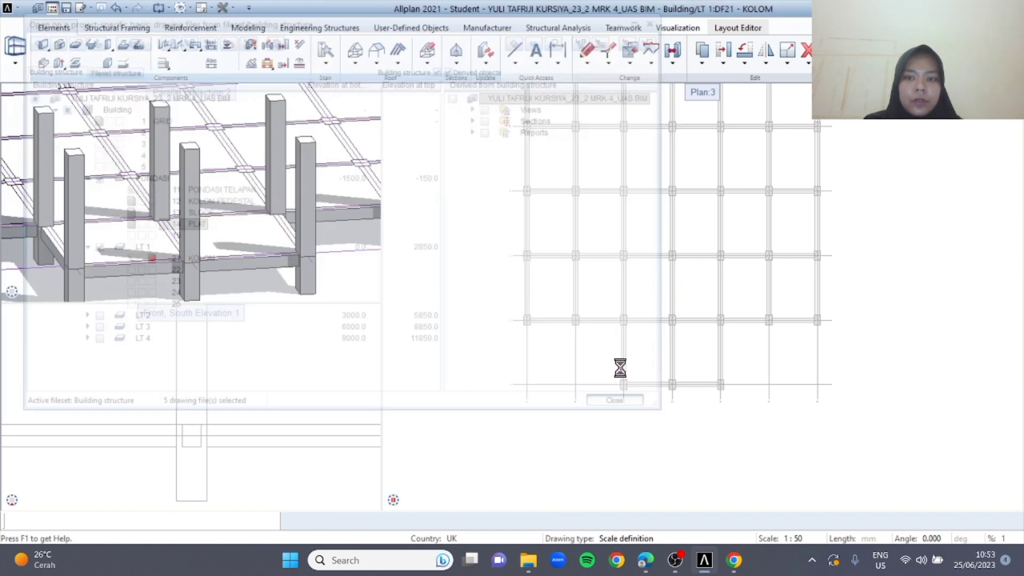
Copy the seven columns on grid axis 2 and paste them onto axis 3, aligned at axis D
left_click_drag(470, 214, 871, 327)
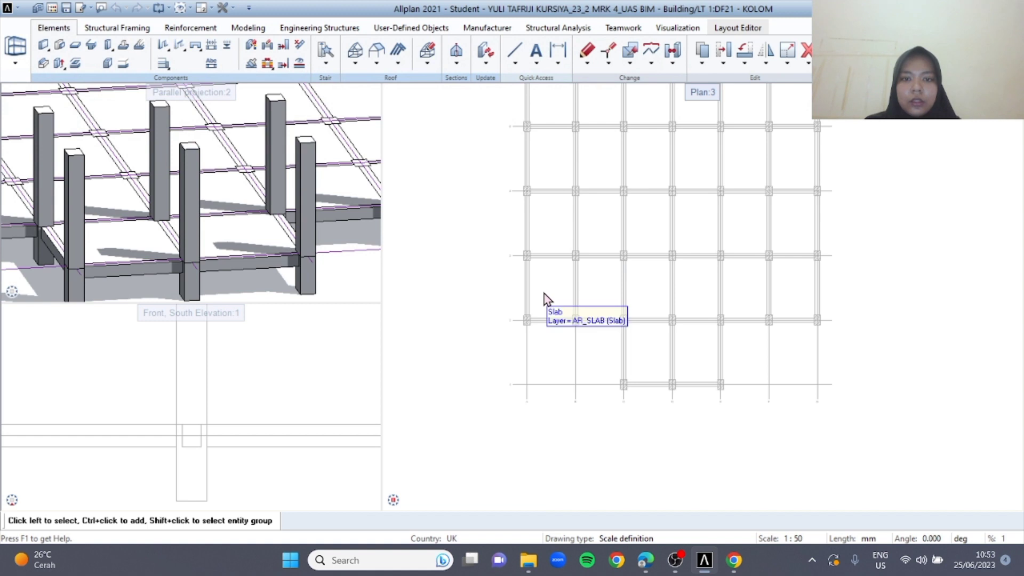
left_click_drag(487, 307, 853, 347)
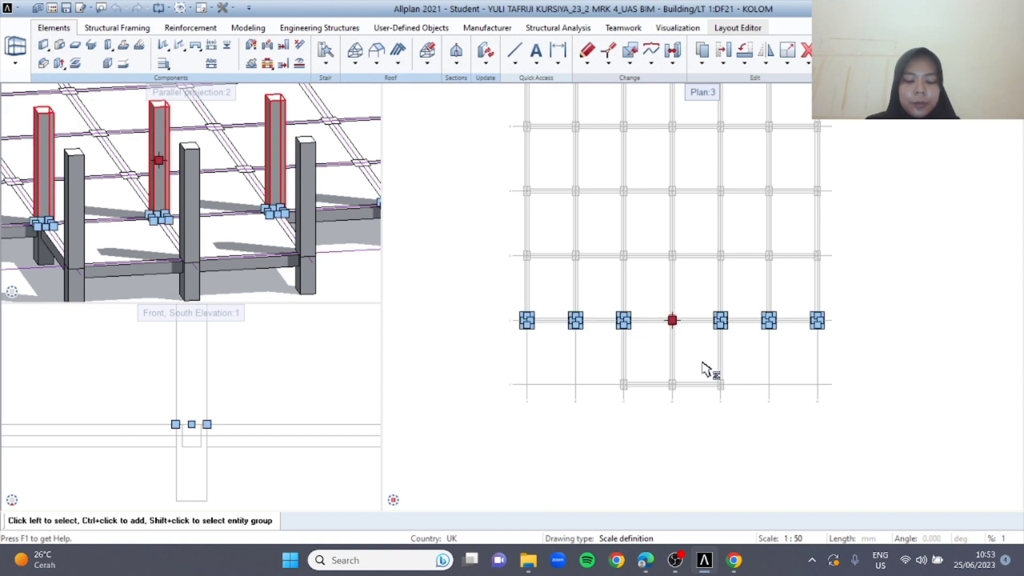
scroll(604, 285, "up", 3)
key("ctrl+v")
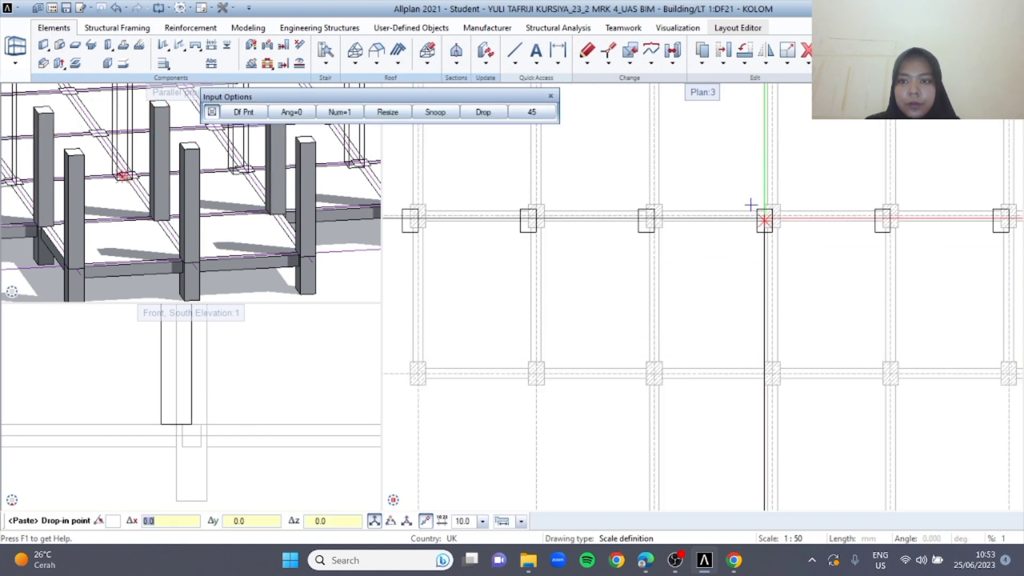
left_click(774, 220)
Paste the copied column row onto grid axes 4 and 5, aligned at axis D
middle_click_drag(728, 303, 654, 408)
key("ctrl+v")
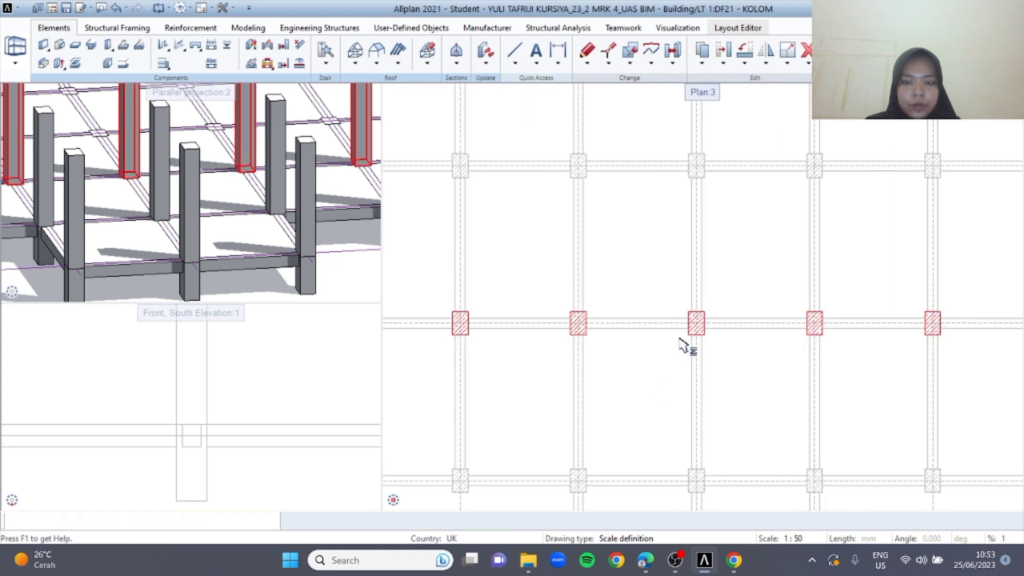
left_click(697, 168)
middle_click_drag(678, 222, 643, 354)
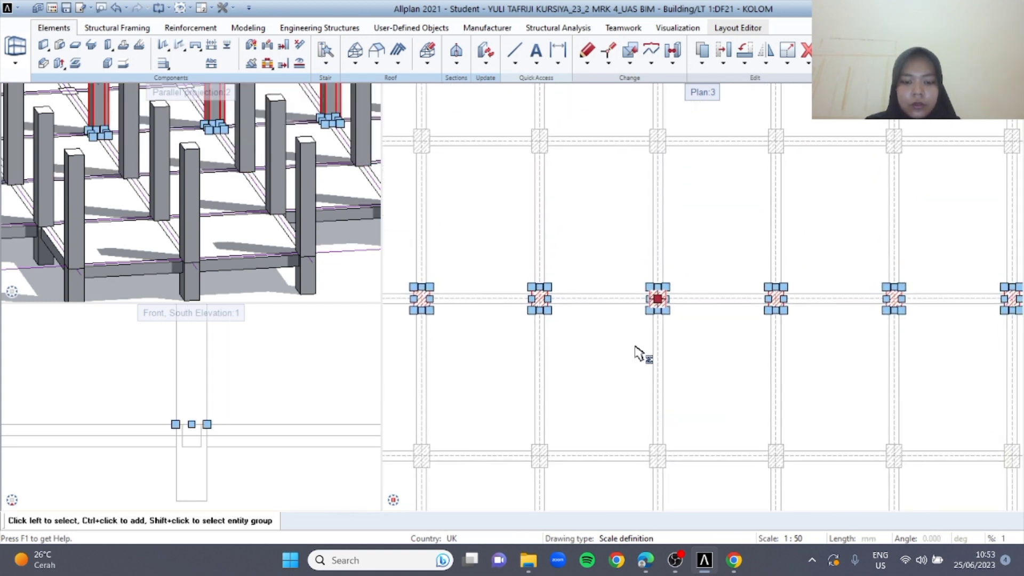
key("ctrl+v")
left_click(657, 141)
Paste the copied column row onto grid axis 6, clear the selection and review the columns in the 3D view
middle_click_drag(690, 226, 656, 407)
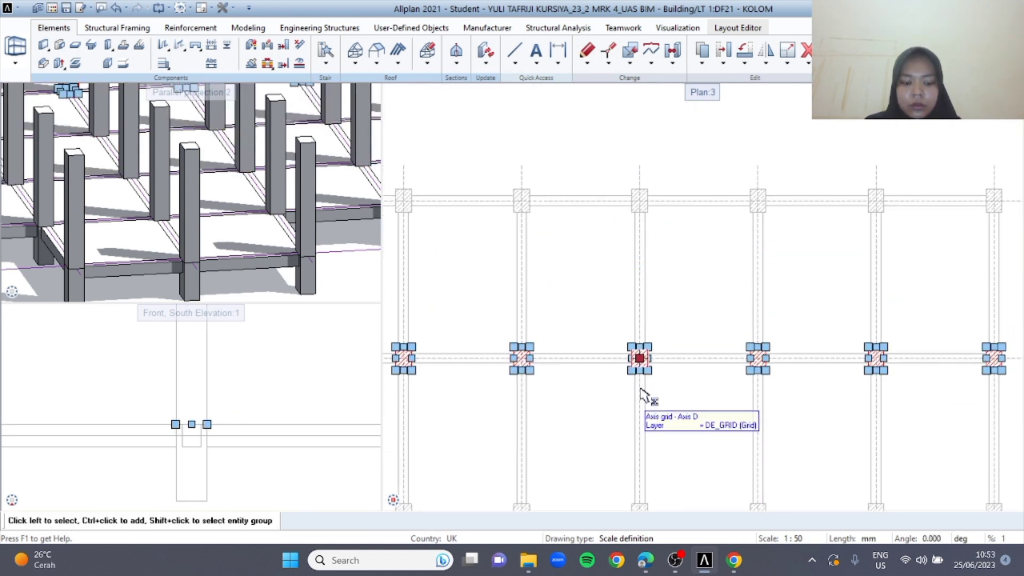
key("ctrl+v")
left_click(639, 201)
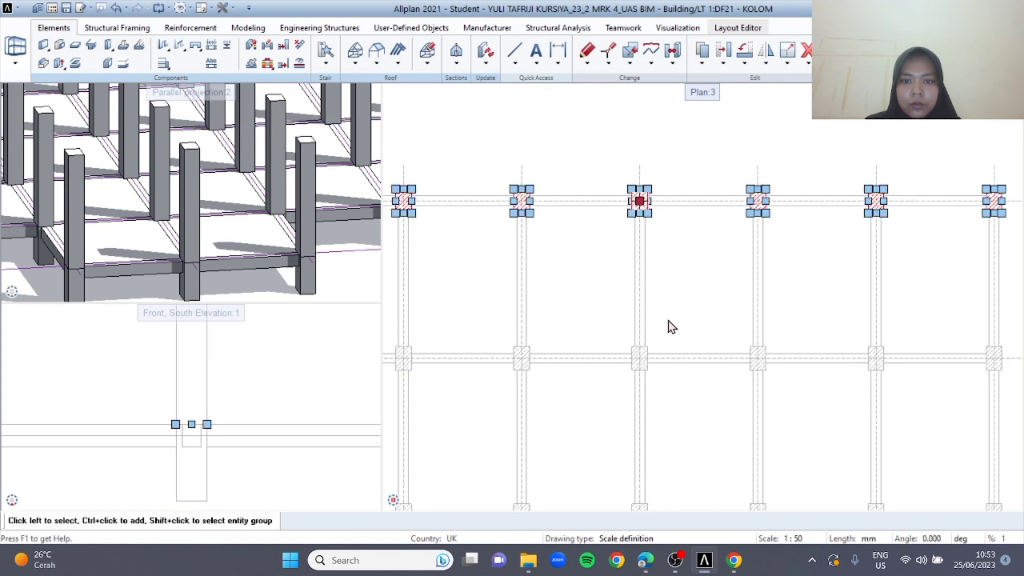
scroll(667, 321, "down", 3)
scroll(224, 176, "down", 4)
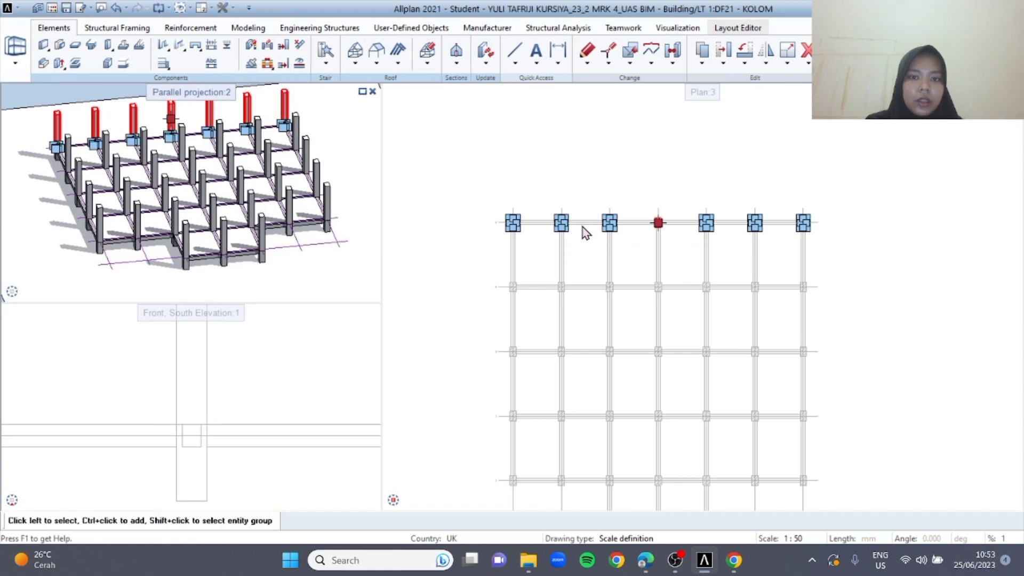
key("Escape")
middle_click_drag(548, 326, 515, 232)
left_click_drag(203, 217, 225, 273, "ctrl")
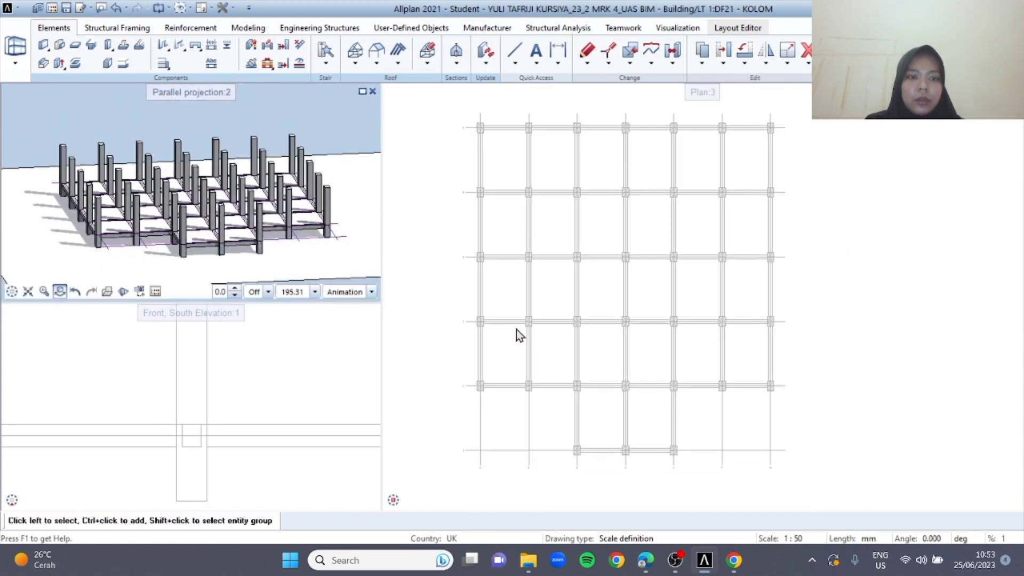
Make drawing file 22 under LT 1 current, rename it BALOK, and set file 21 KOLOM to reference
double_click(392, 292)
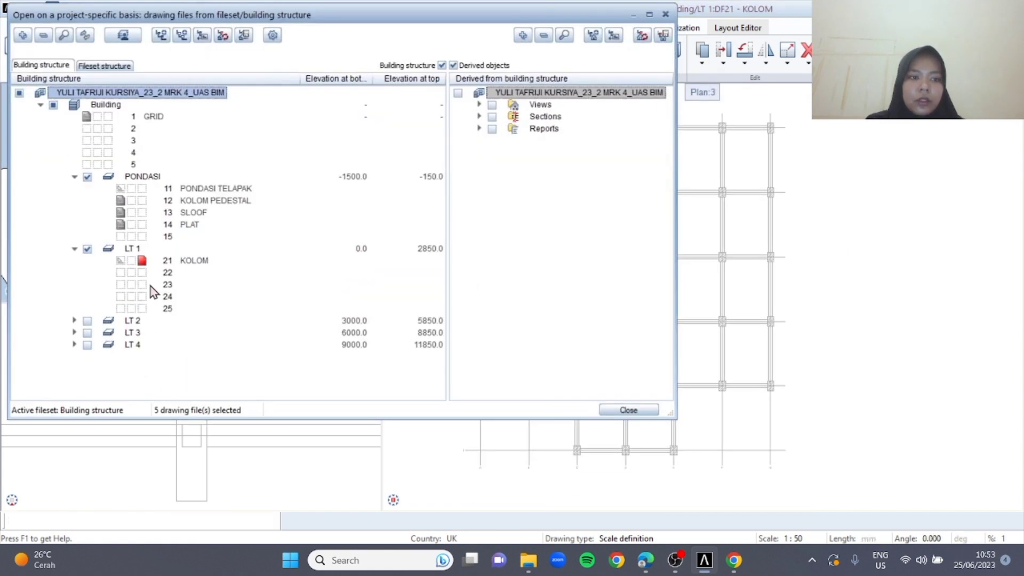
left_click(142, 273)
left_click(120, 264)
right_click(172, 282)
left_click(165, 272)
right_click(165, 272)
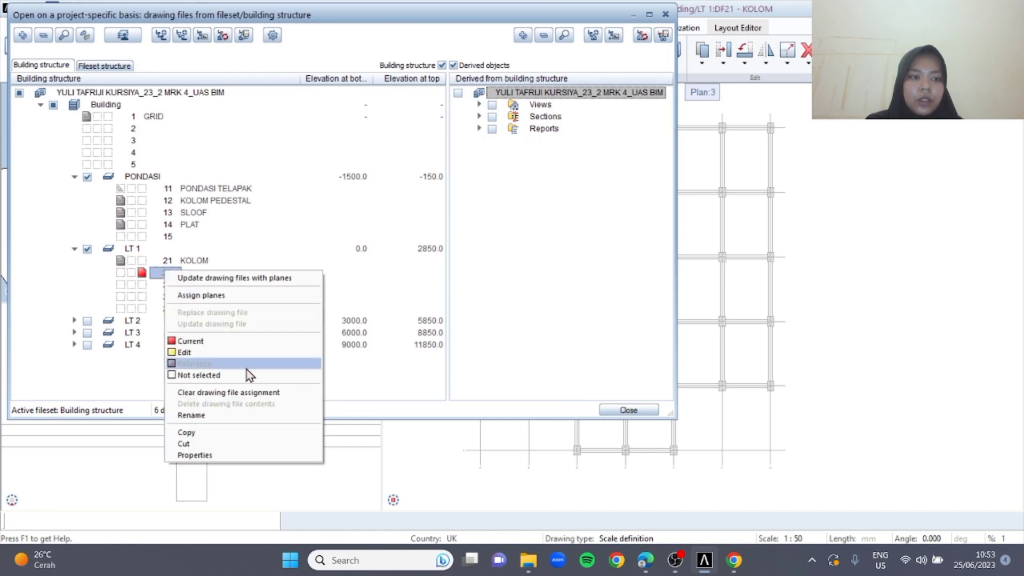
left_click(223, 416)
key("Return")
left_click(624, 411)
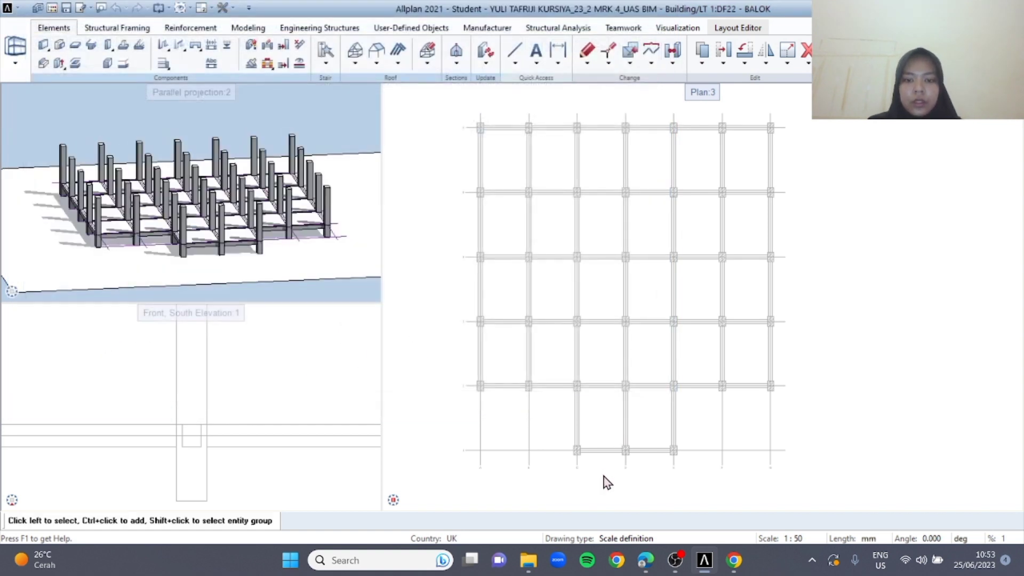
Start a downstand beam and, using the brief's B1 size, set its thickness to 400 mm and height to 700 mm
left_click(92, 49)
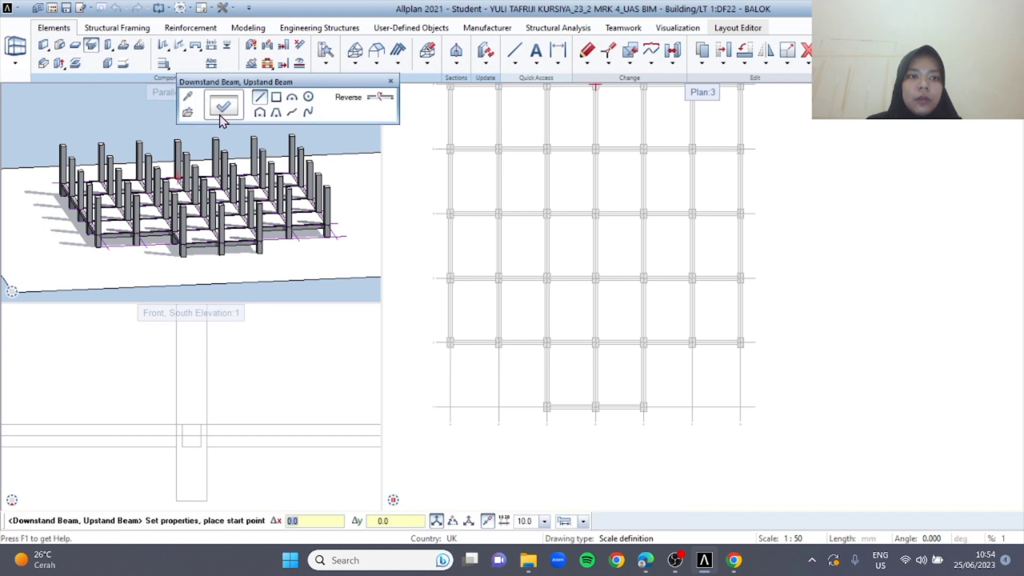
left_click(223, 106)
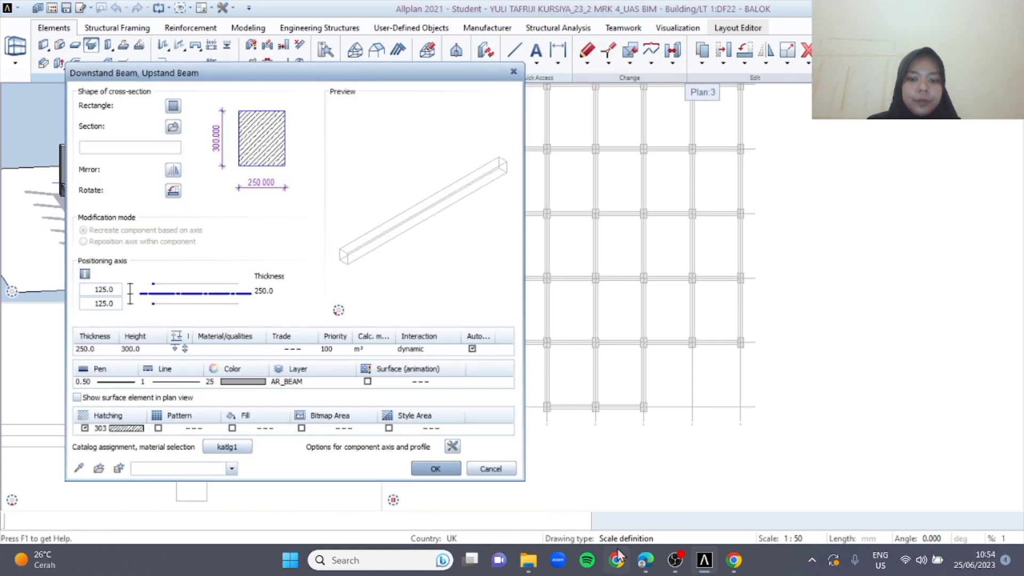
left_click(651, 564)
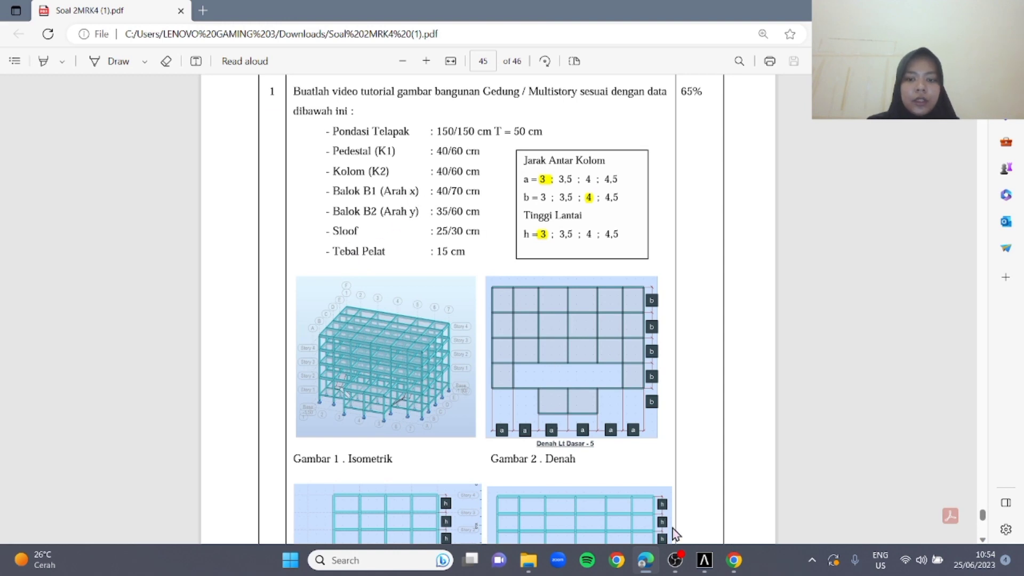
left_click(704, 561)
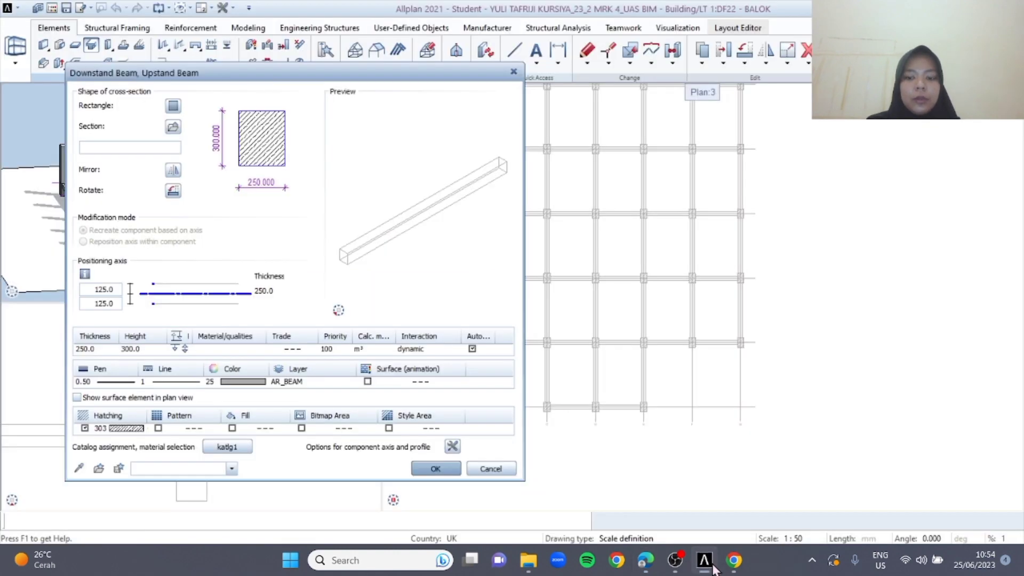
left_click(86, 349)
type("400.0000")
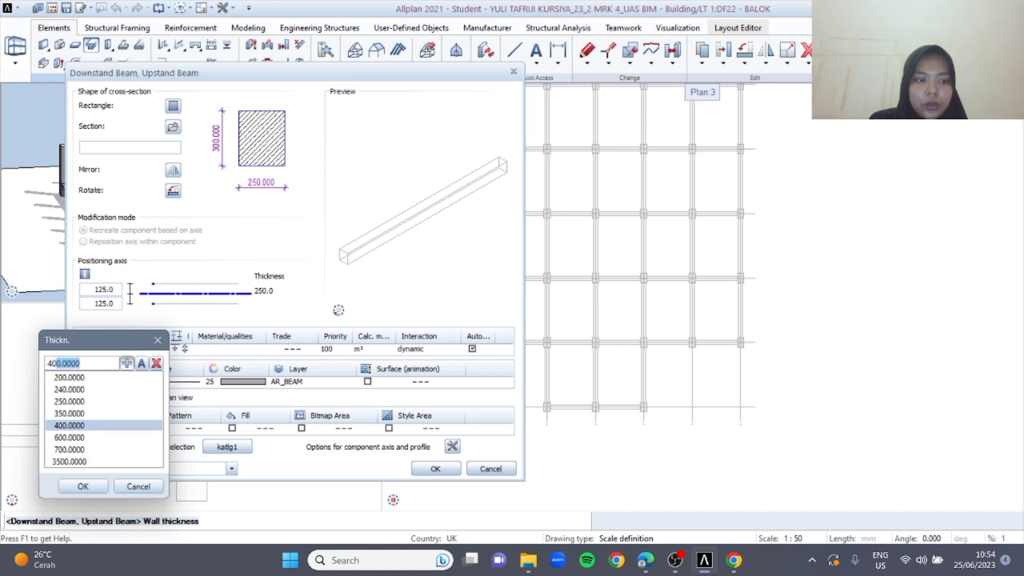
key("Return")
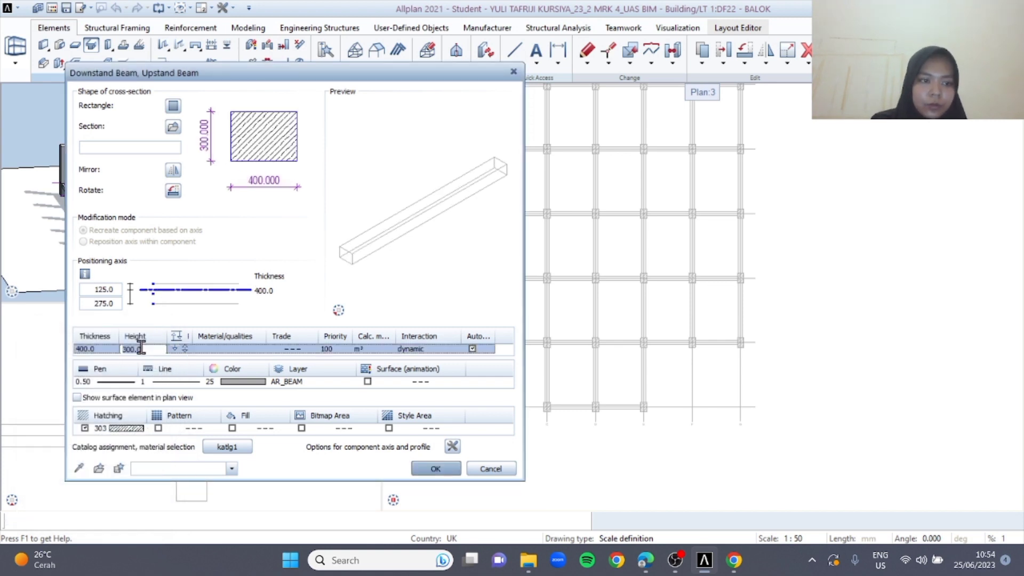
key("Return")
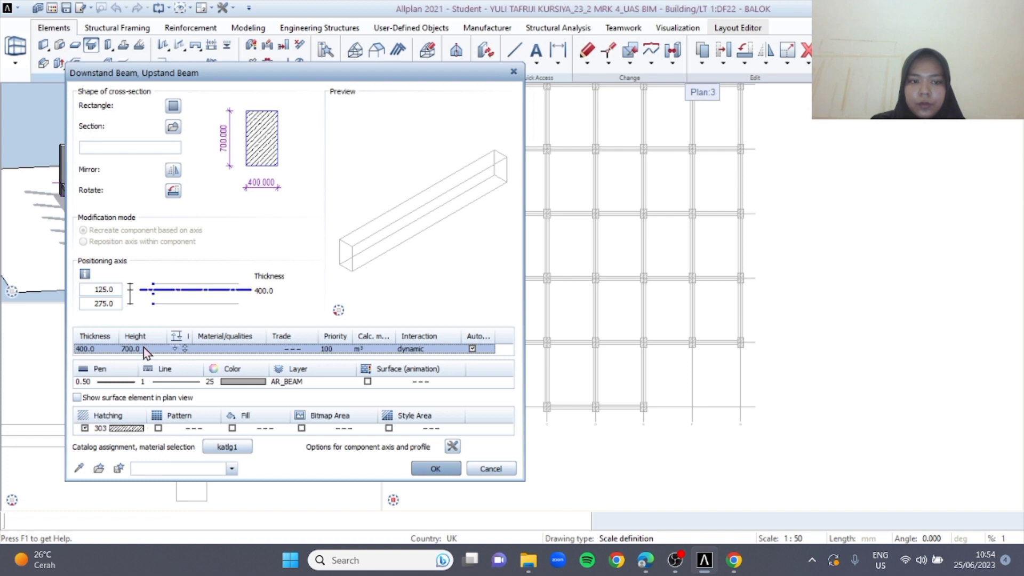
Recheck the beam data in the brief and centre the beam's positioning axis with a 200 mm offset
left_click(649, 566)
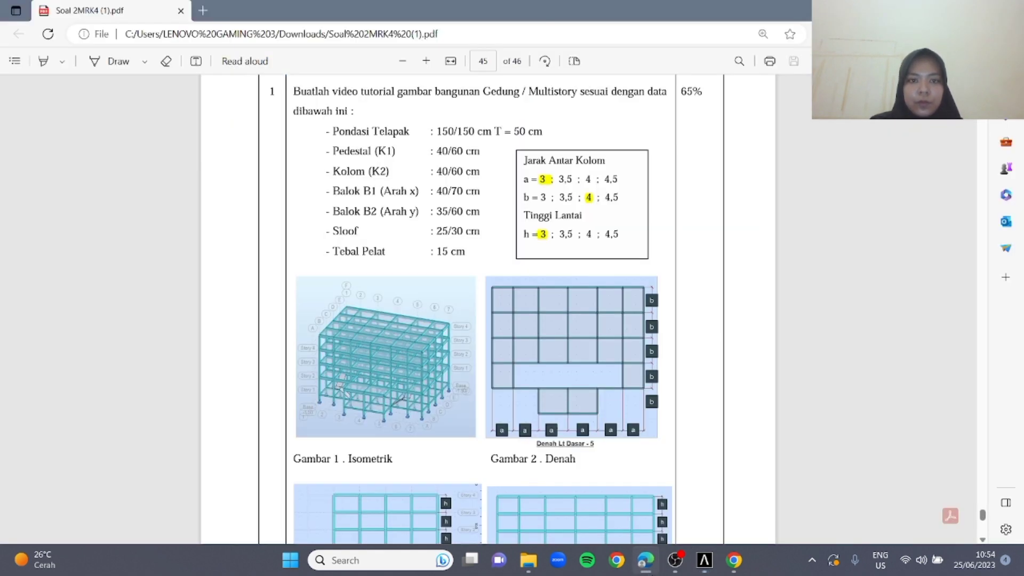
left_click(645, 560)
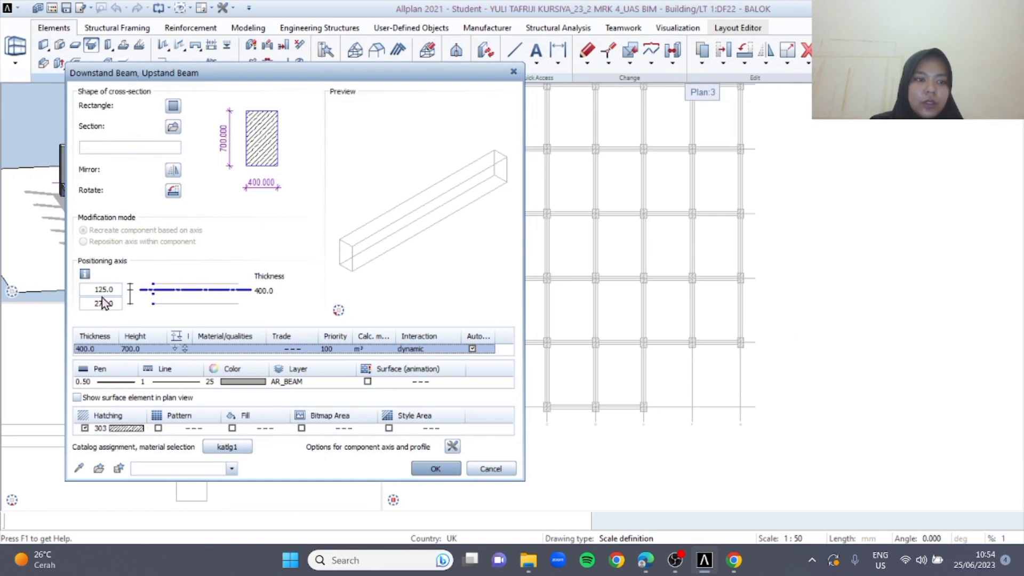
left_click(110, 289)
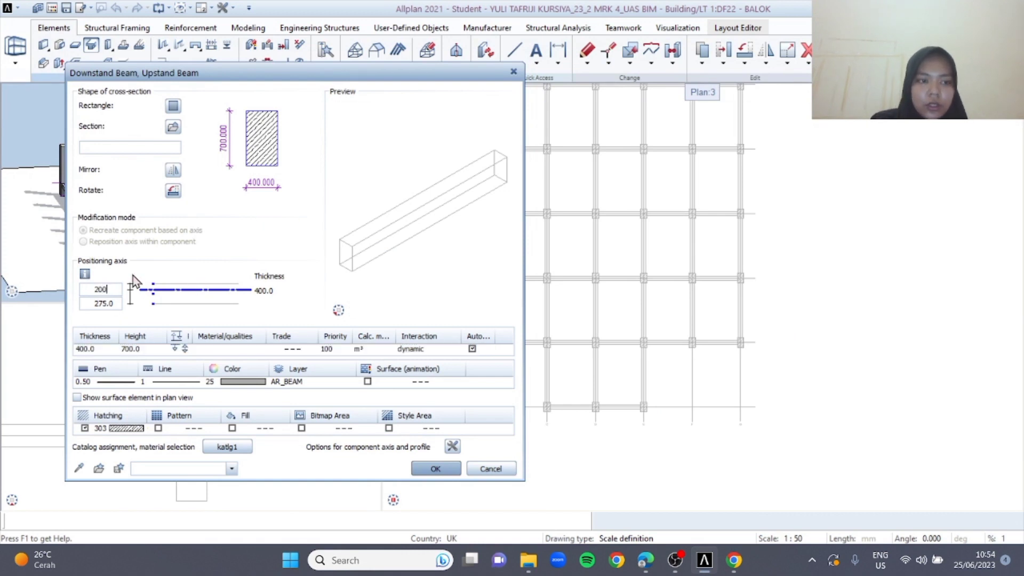
Tie the beam's top level to the Top level Ground floor plane with an offset of 150, and accept the beam properties
left_click(185, 349)
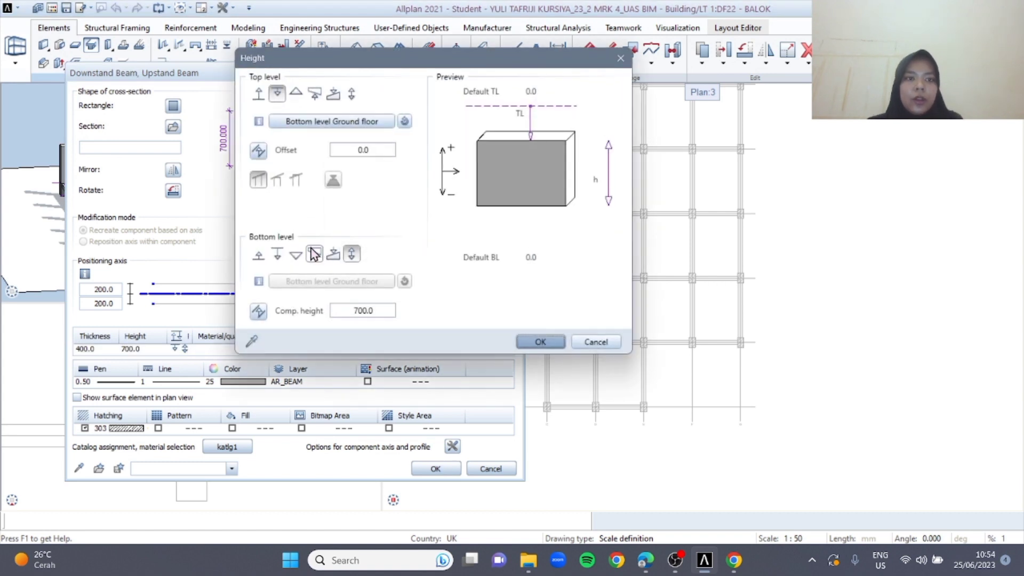
left_click(296, 123)
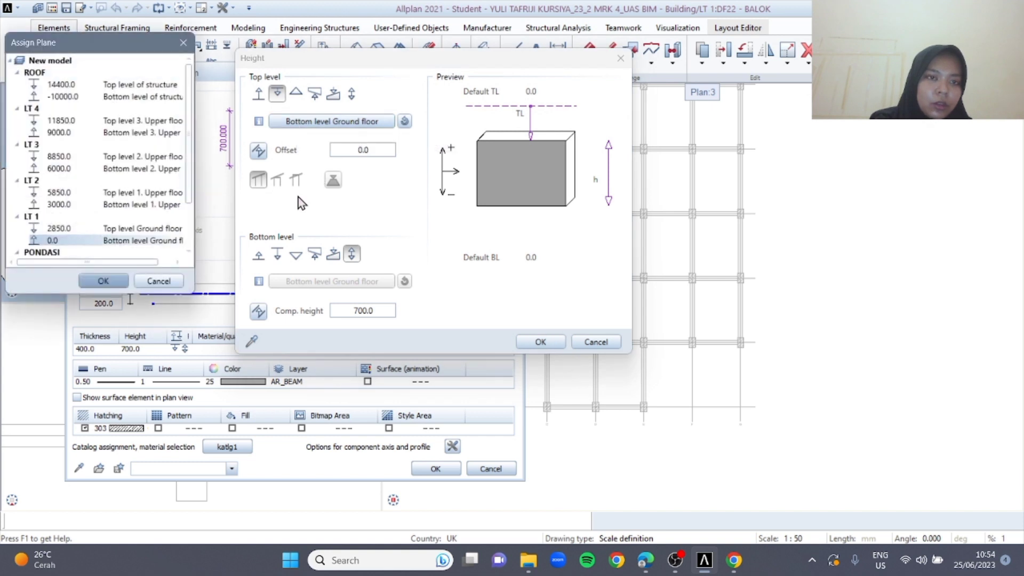
left_click(97, 229)
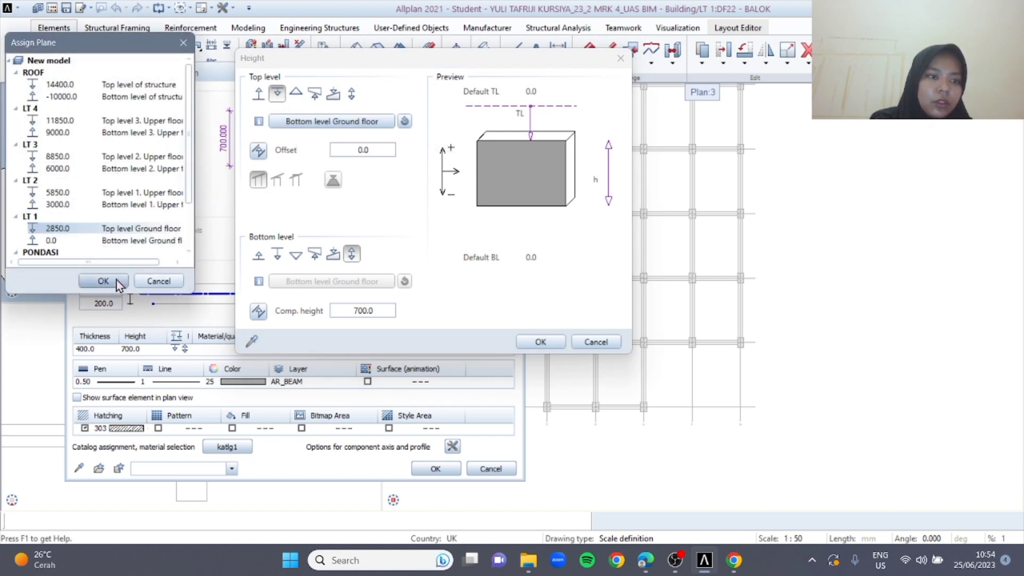
left_click(116, 280)
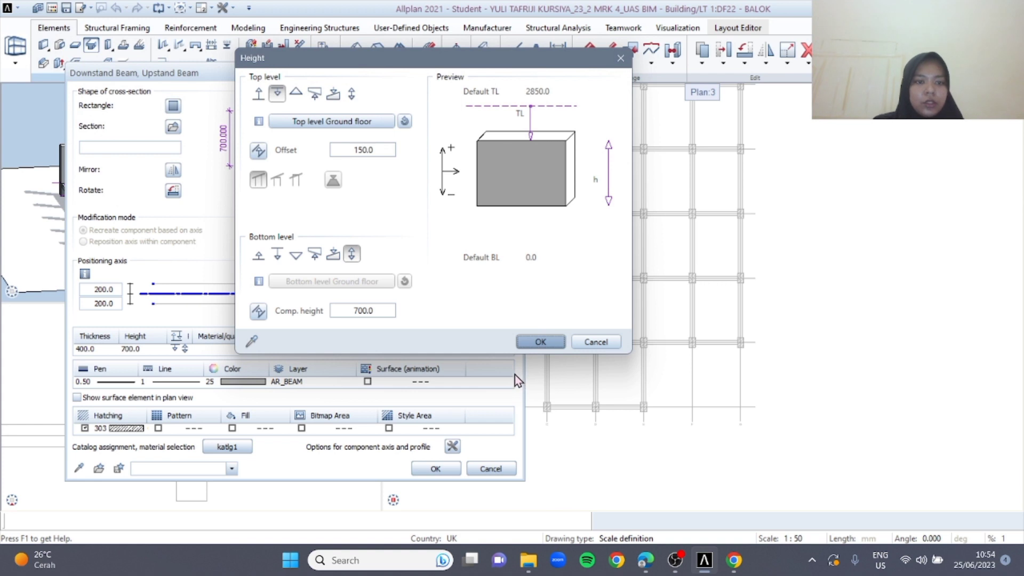
left_click(559, 342)
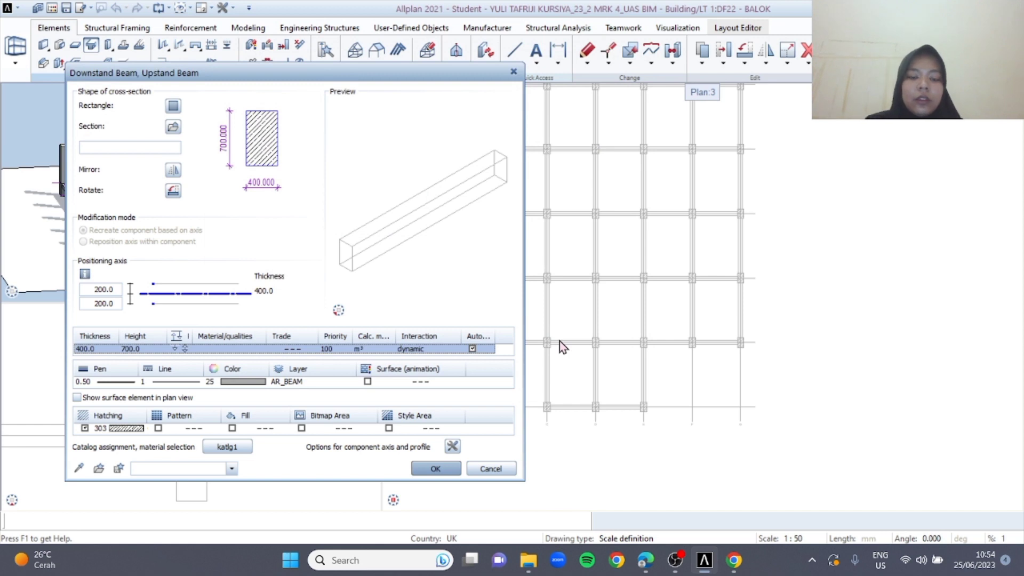
left_click(435, 468)
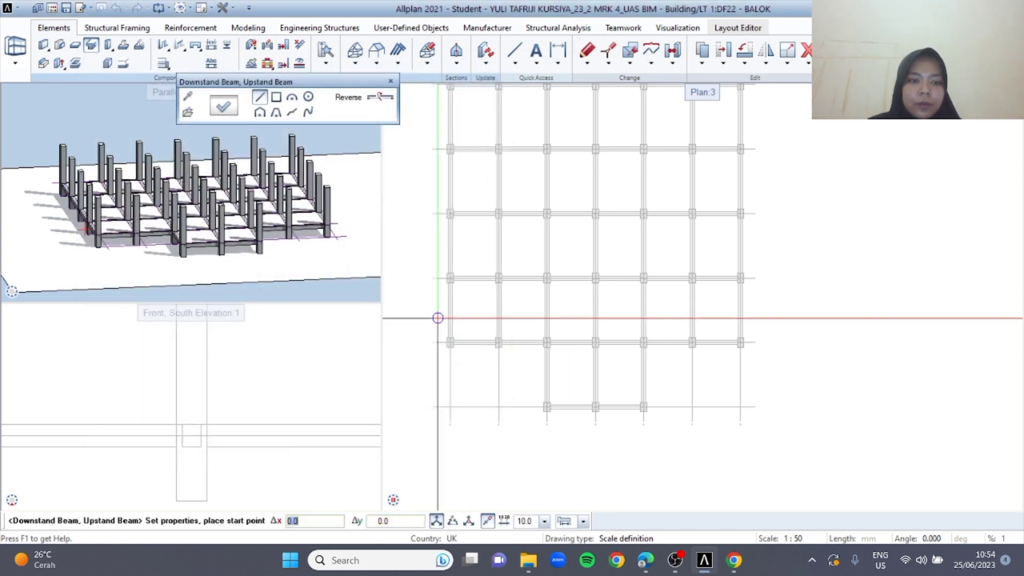
Place beams along grid axis 1 between columns C and D and between columns D and E
scroll(437, 318, "up", 5)
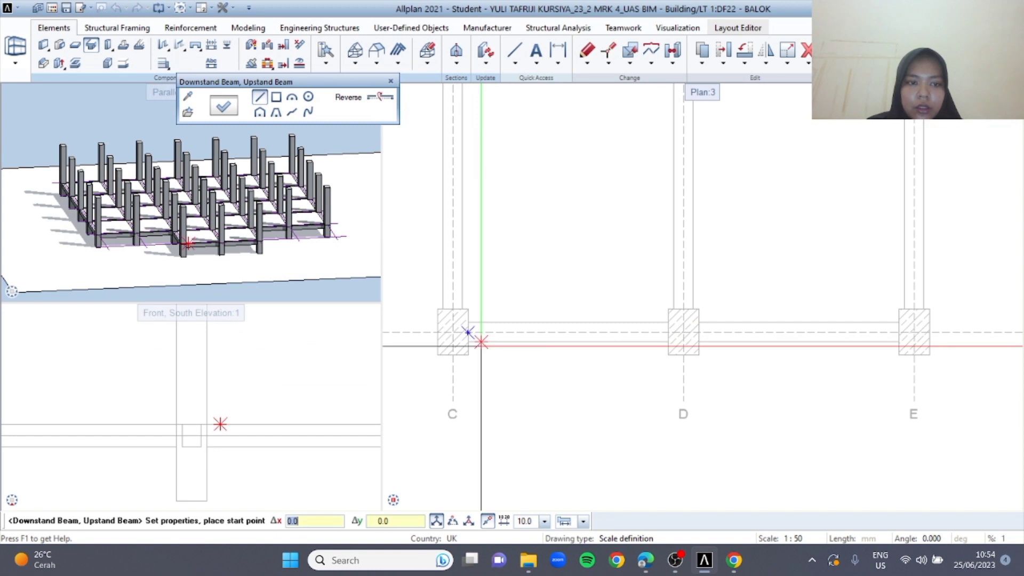
scroll(481, 342, "up", 5)
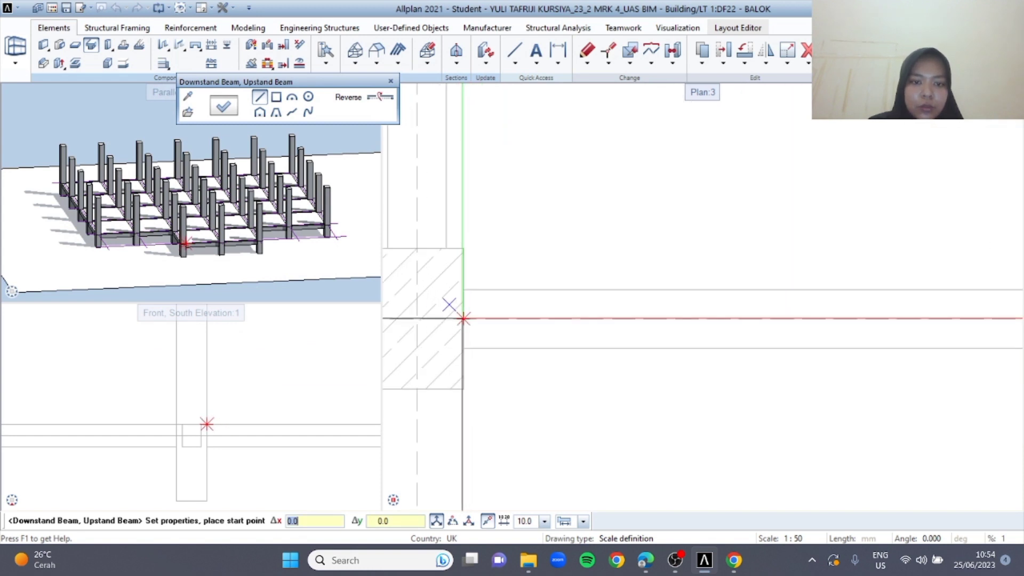
left_click(464, 319)
scroll(491, 276, "down", 5)
scroll(569, 256, "up", 4)
key("Escape")
left_click(598, 253)
middle_click_drag(673, 258, 344, 227)
left_click(757, 222)
scroll(707, 252, "down", 5)
scroll(677, 240, "down", 1)
key("Escape")
Place beams along grid axis 2 between columns A and B and between columns B and C
middle_click_drag(550, 199, 689, 324)
scroll(459, 247, "down", 2)
middle_click_drag(464, 249, 521, 280)
scroll(467, 255, "up", 2)
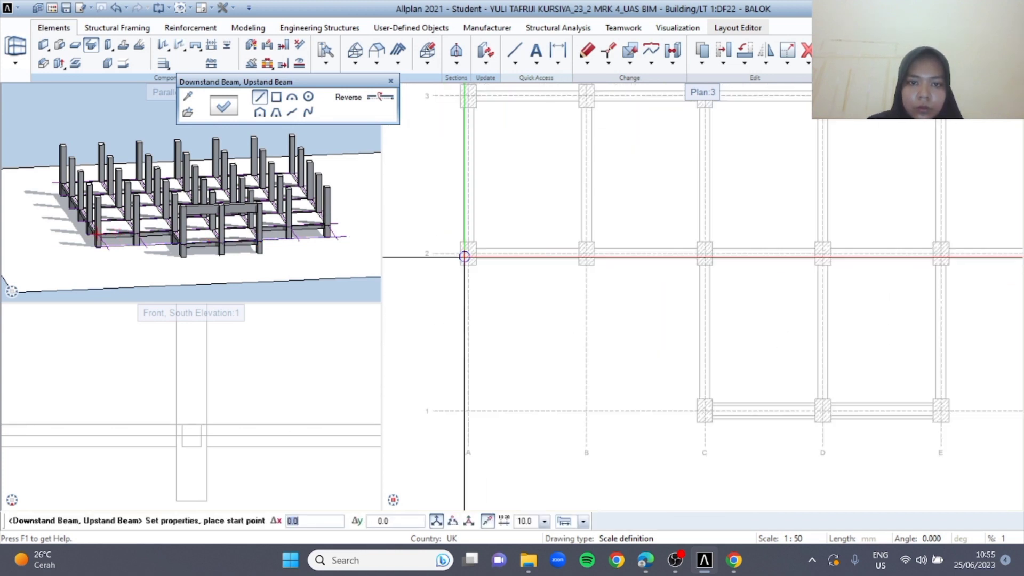
scroll(464, 257, "up", 1)
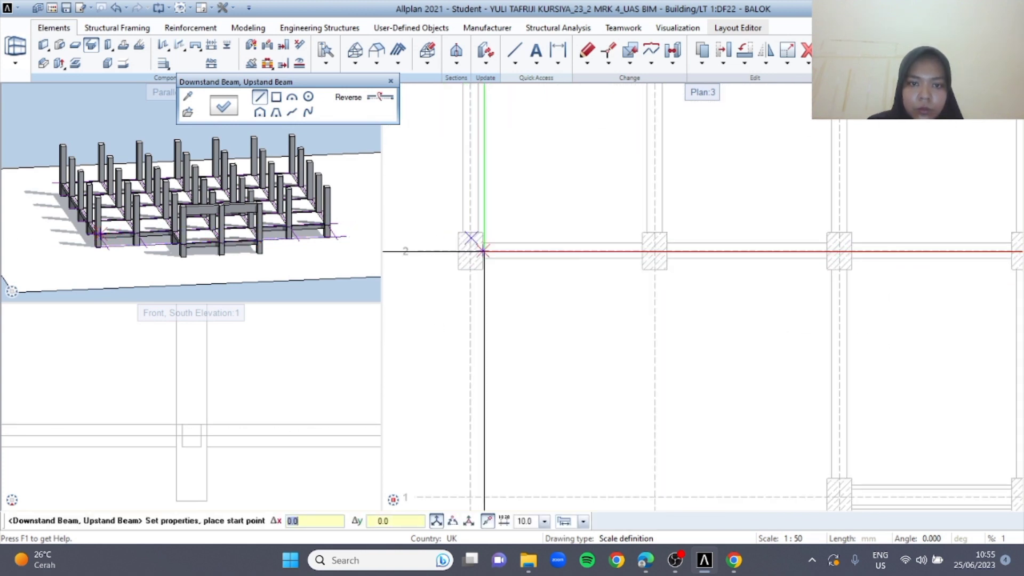
left_click(483, 251)
left_click(643, 251)
middle_click_drag(656, 293, 529, 260)
scroll(539, 223, "up", 3)
left_click(542, 217)
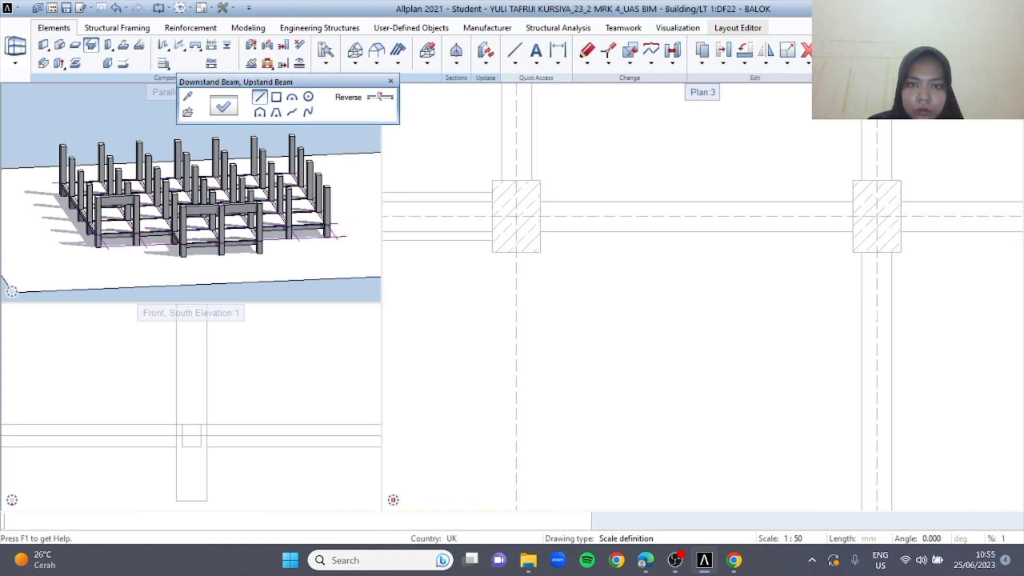
middle_click_drag(660, 266, 441, 253)
left_click(634, 206)
Continue the axis 2 beams between columns C and D and between columns D and E
middle_click_drag(678, 253, 569, 277)
scroll(600, 244, "down", 3)
key("Escape")
left_click(586, 237)
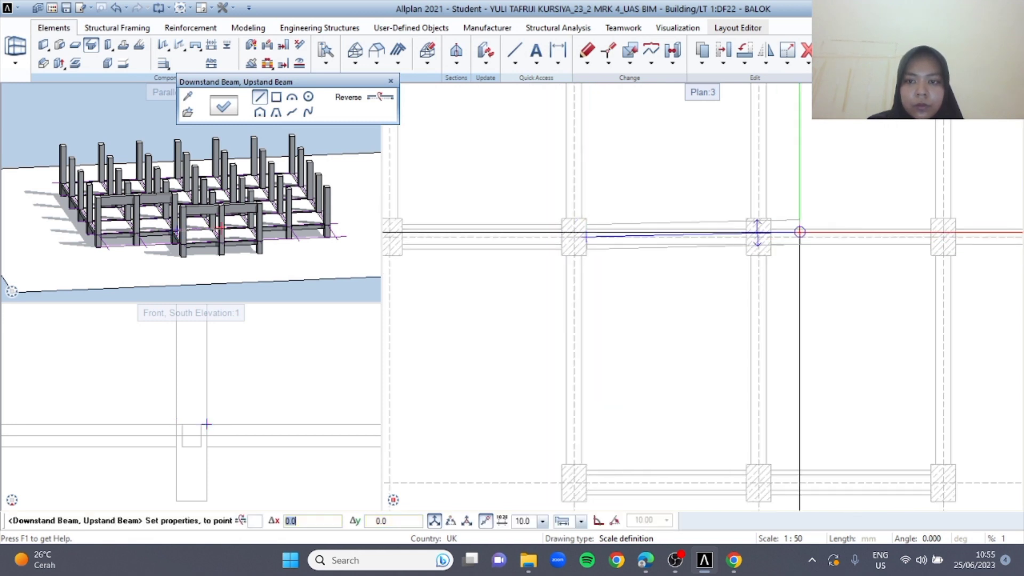
left_click(748, 238)
middle_click_drag(751, 299, 579, 283)
key("Escape")
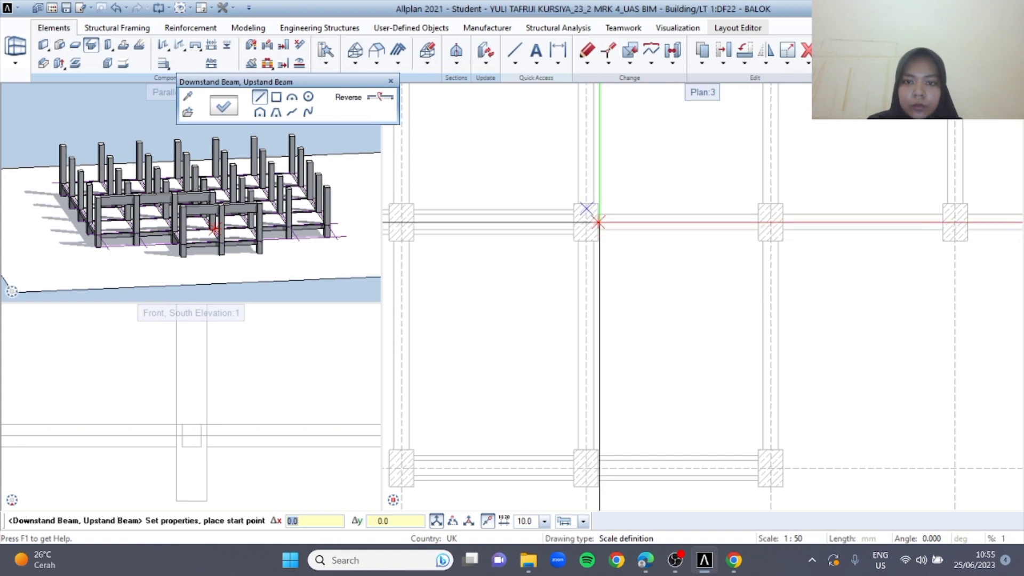
left_click(599, 222)
left_click(758, 222)
Complete the axis 2 beam row between columns E and F and between F and G, and end the beam command
middle_click_drag(736, 267, 585, 284)
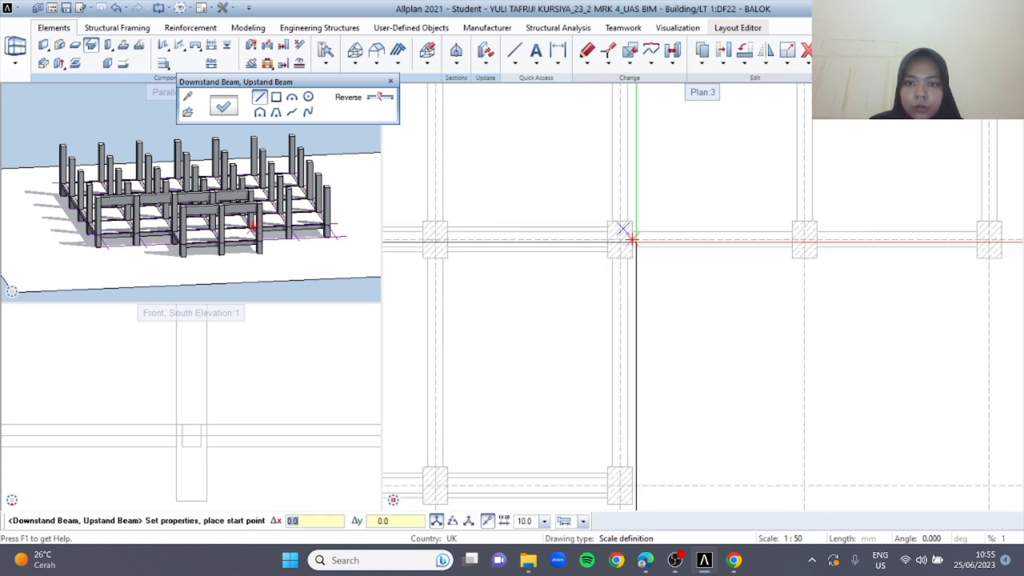
left_click(632, 239)
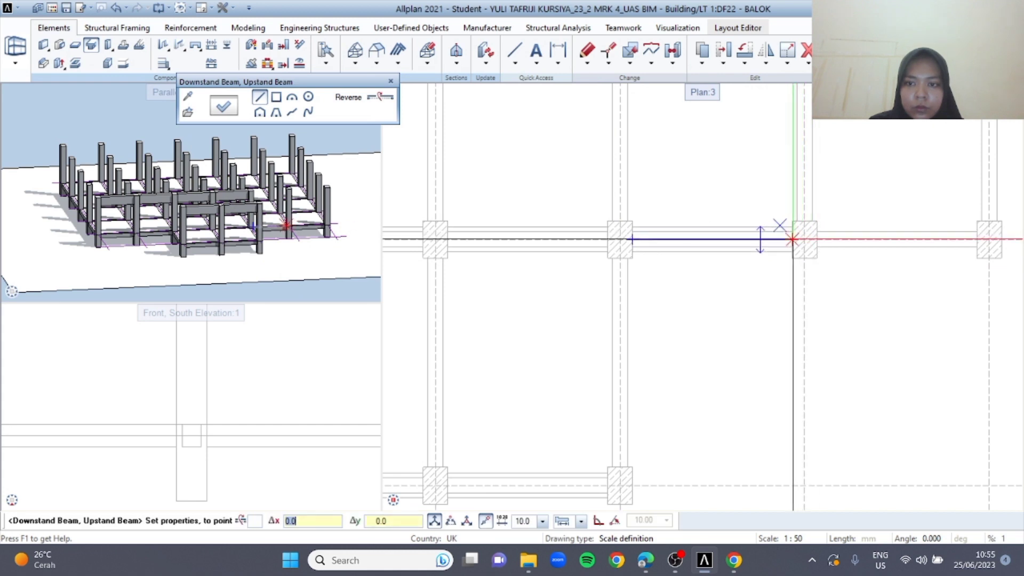
left_click(794, 239)
middle_click_drag(798, 274, 775, 269)
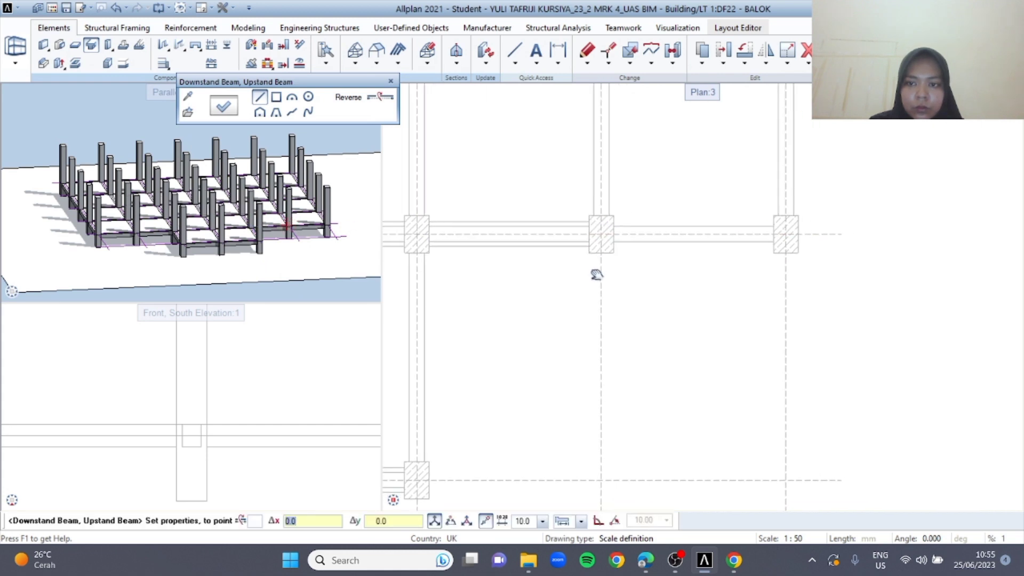
left_click(609, 233)
left_click(754, 237)
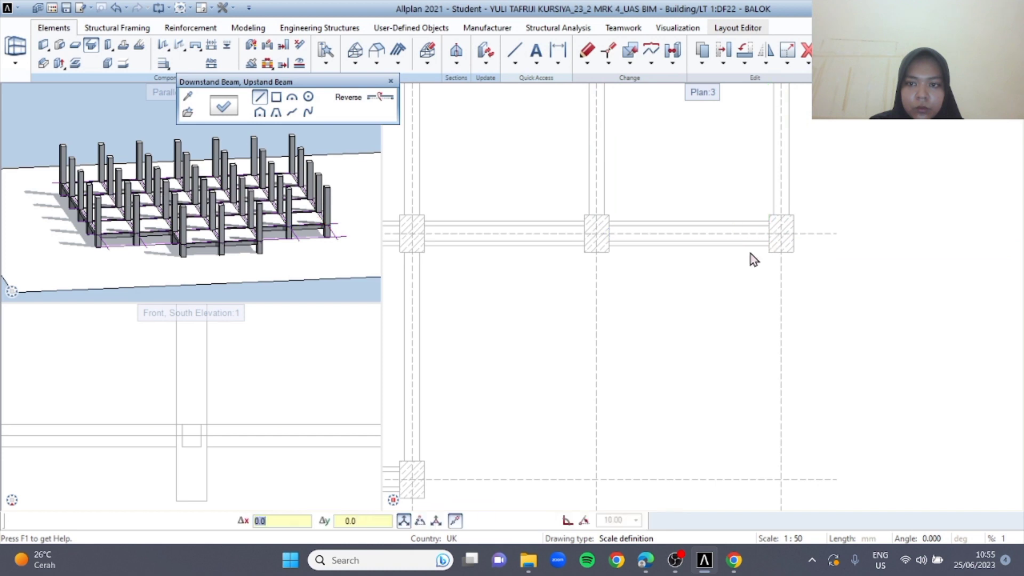
scroll(746, 262, "down", 3)
key("Escape")
Copy the six beams on grid axis 2 and paste them onto axis 3, aligned at axis D
scroll(587, 312, "down", 2)
scroll(475, 316, "up", 3)
left_click_drag(497, 282, 947, 353)
middle_click_drag(906, 356, 754, 345)
scroll(693, 329, "down", 1)
middle_click_drag(566, 341, 577, 359)
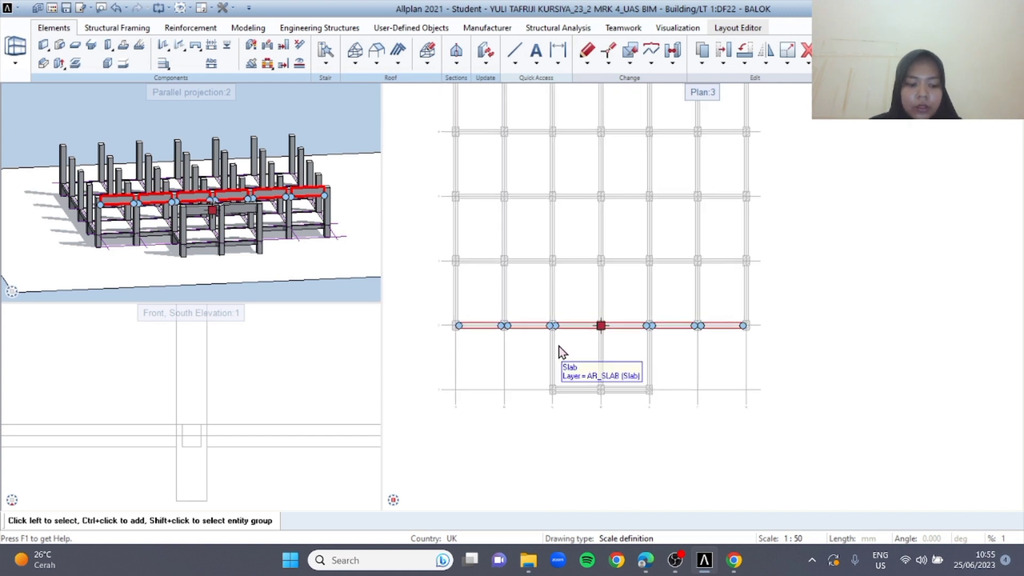
key("ctrl+v")
scroll(601, 252, "up", 4)
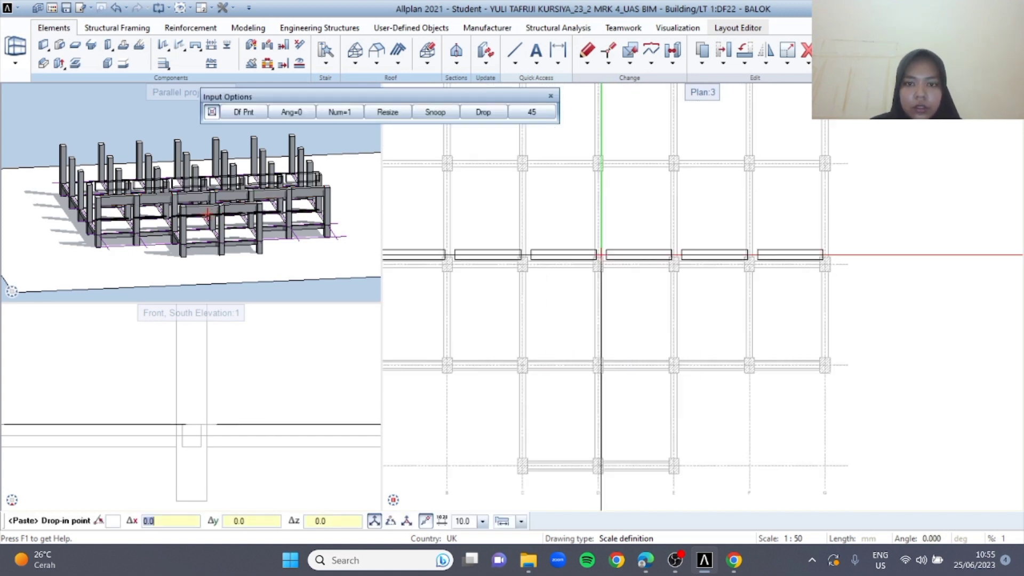
left_click(596, 269)
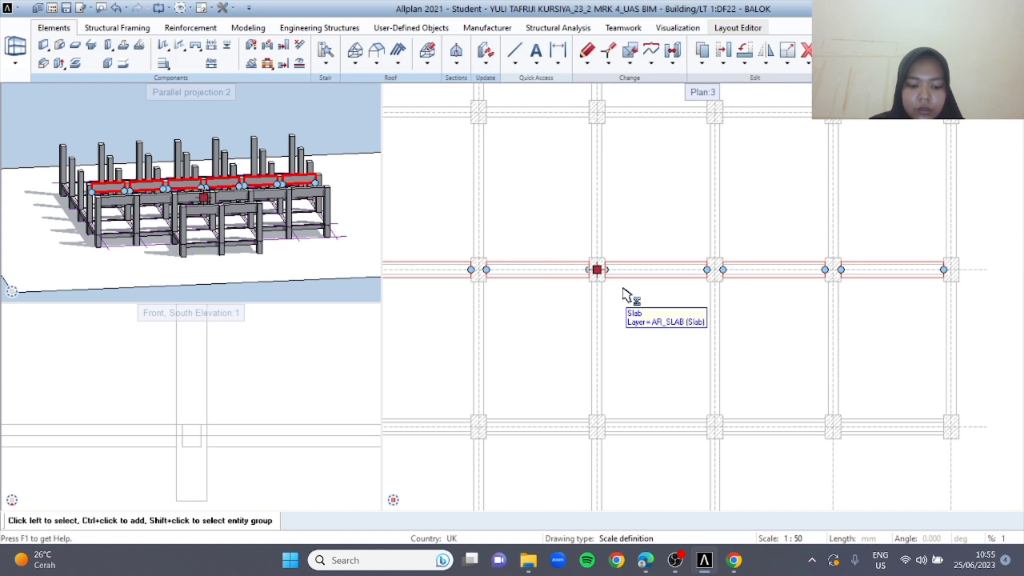
Paste the copied beam row onto grid axes 4 and 5, aligned at axis D
key("ctrl+v")
middle_click_drag(595, 177, 606, 290)
left_click(609, 225)
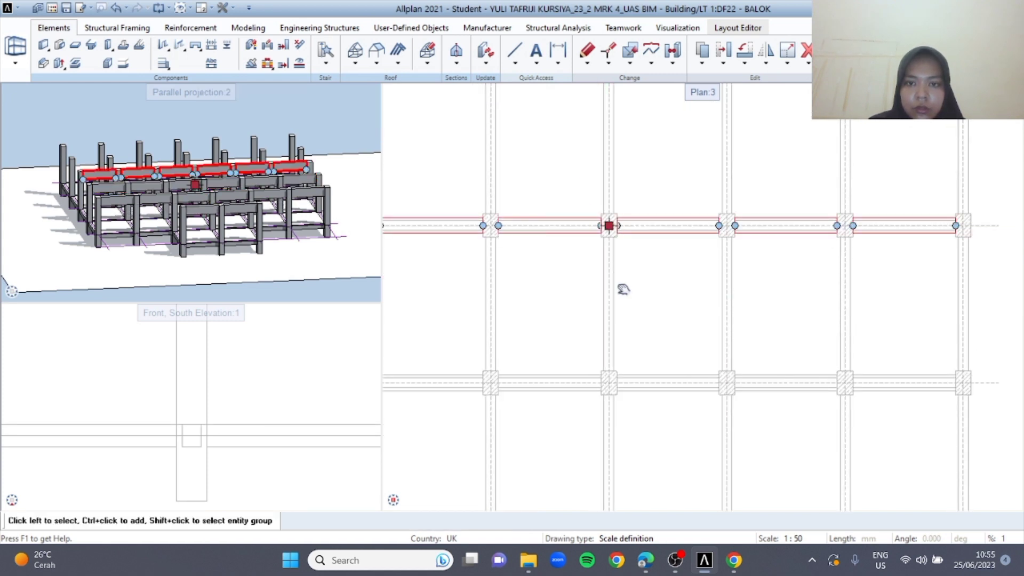
middle_click_drag(619, 232, 612, 354)
key("ctrl+v")
left_click(613, 190)
Paste the copied beam row onto grid axis 6, aligned at axis D, and clear the selection
middle_click_drag(613, 259, 605, 291)
key("ctrl+v")
left_click(605, 227)
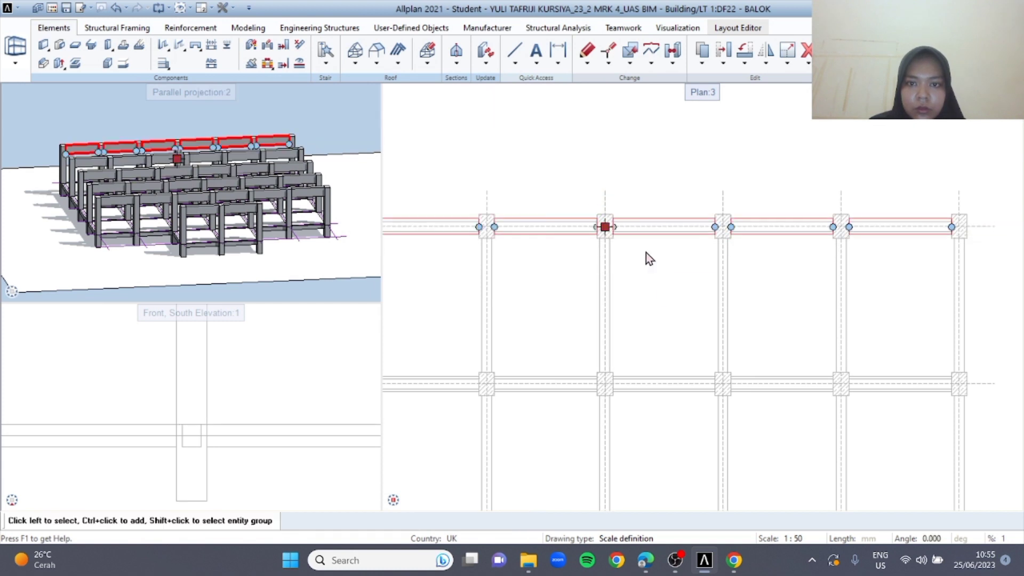
scroll(658, 263, "down", 2)
key("Escape")
middle_click_drag(665, 328, 482, 251)
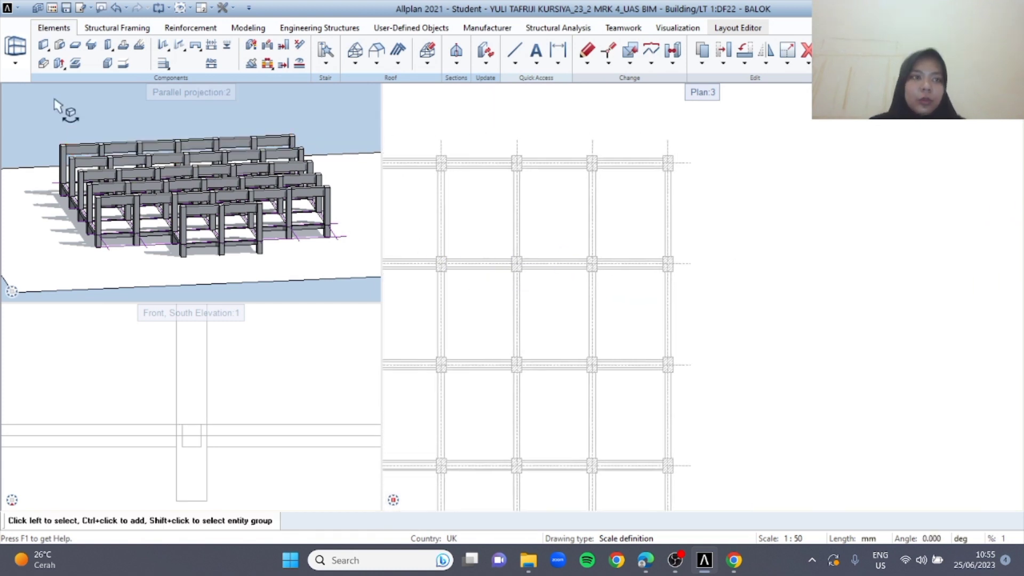
Start a new downstand beam and set its thickness to 350 and height to 600, checking the B2 size in the brief
left_click(91, 46)
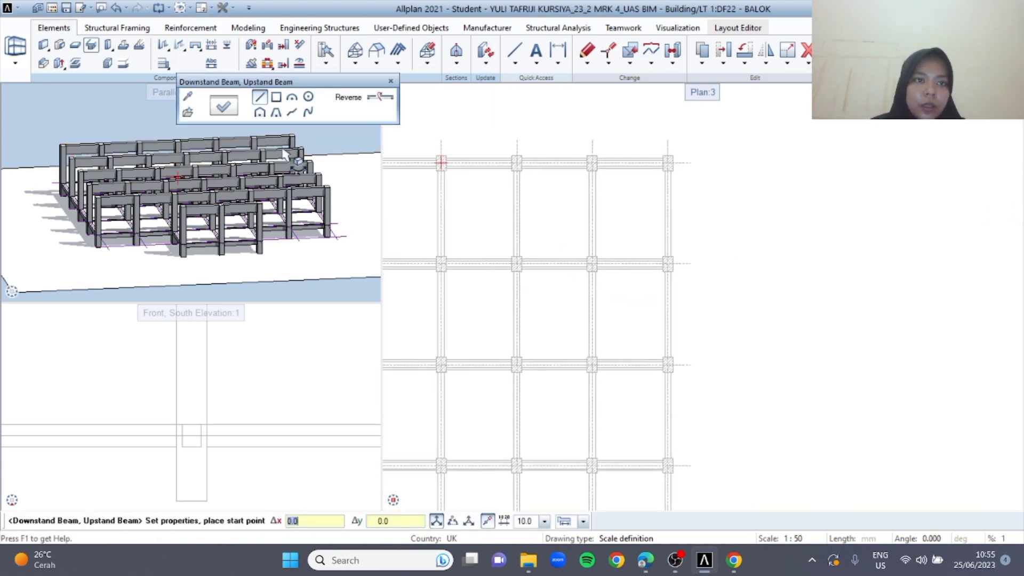
left_click(218, 113)
left_click(645, 570)
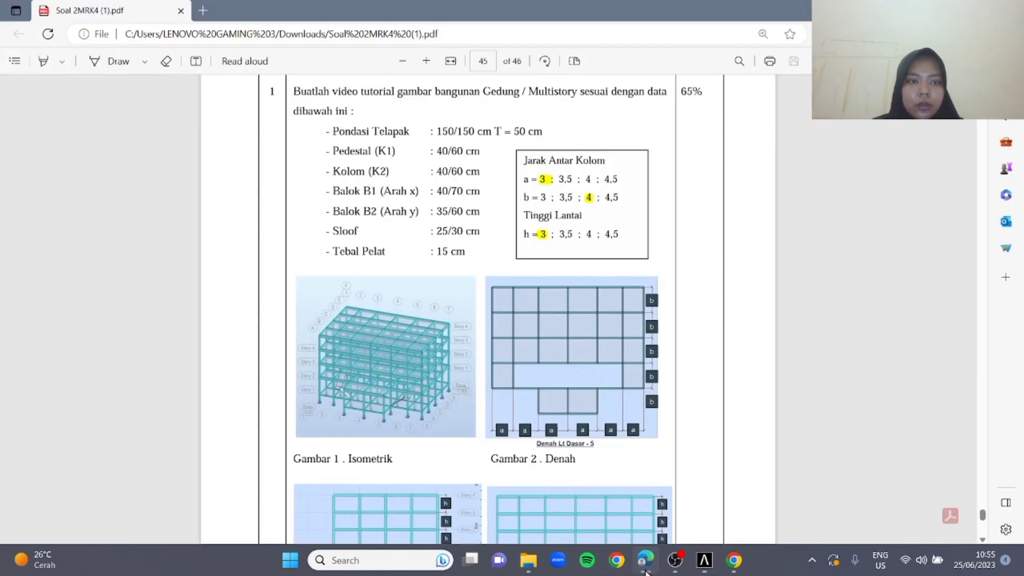
left_click(646, 570)
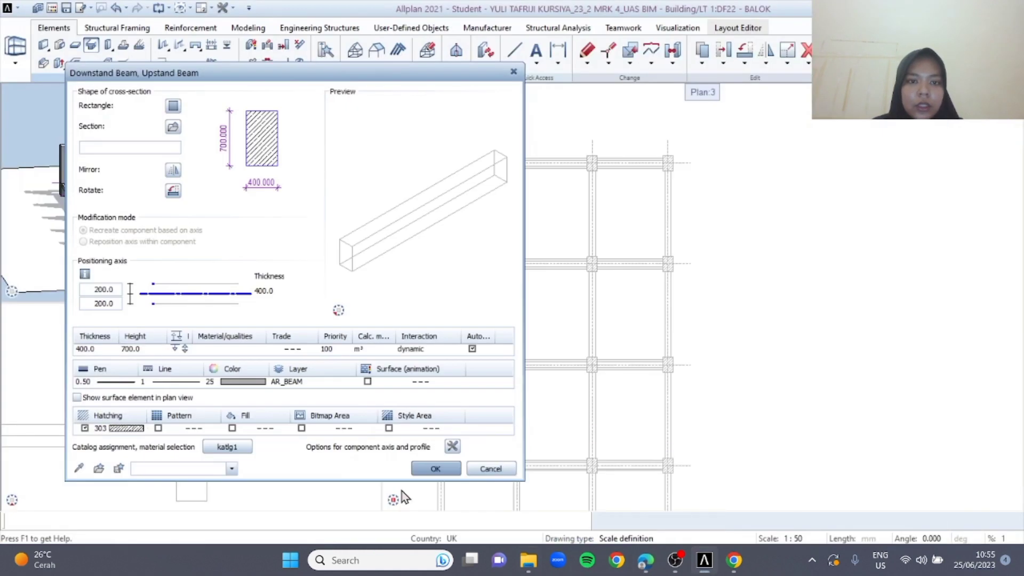
left_click(96, 350)
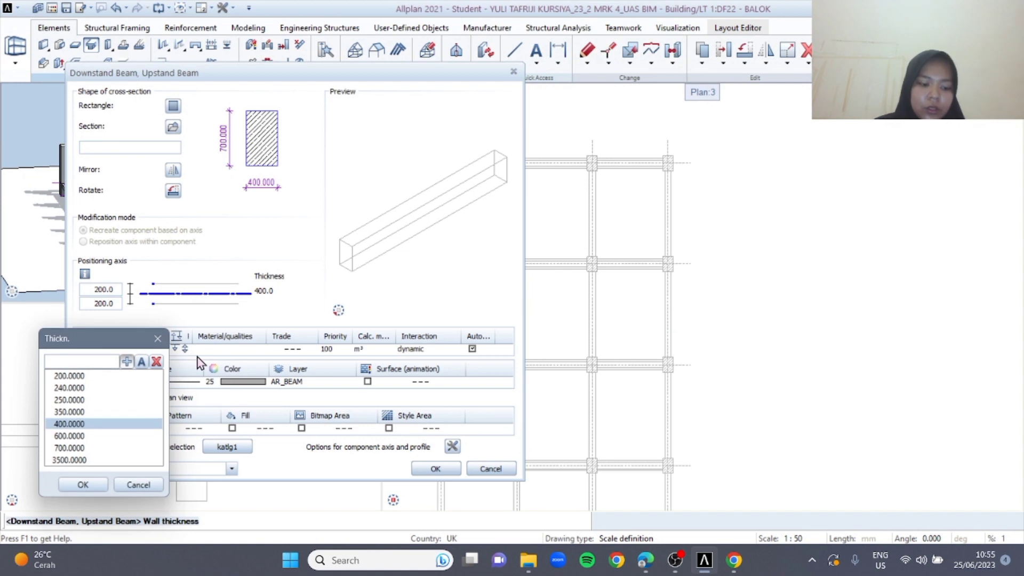
type("350")
key("Return")
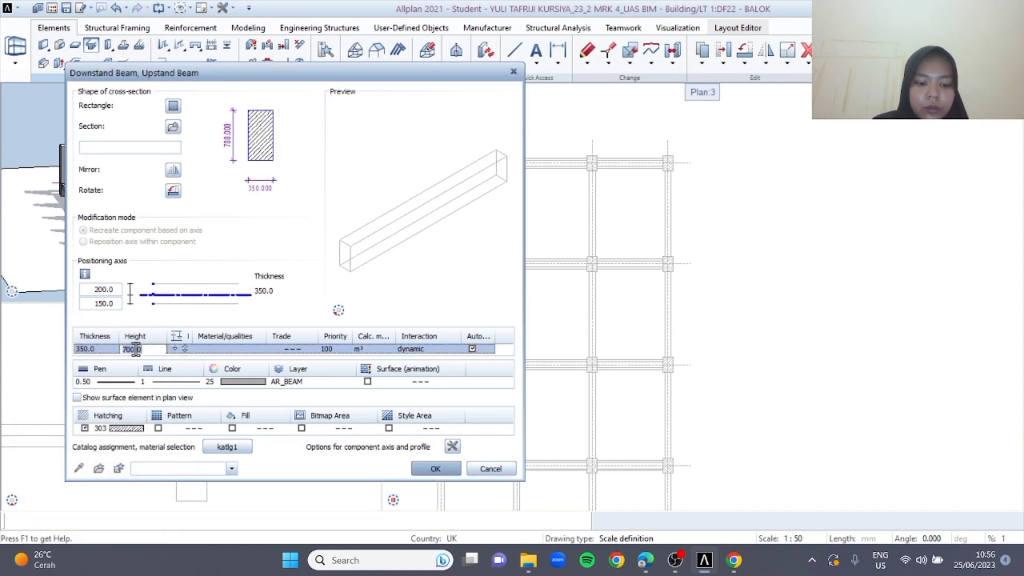
key("Return")
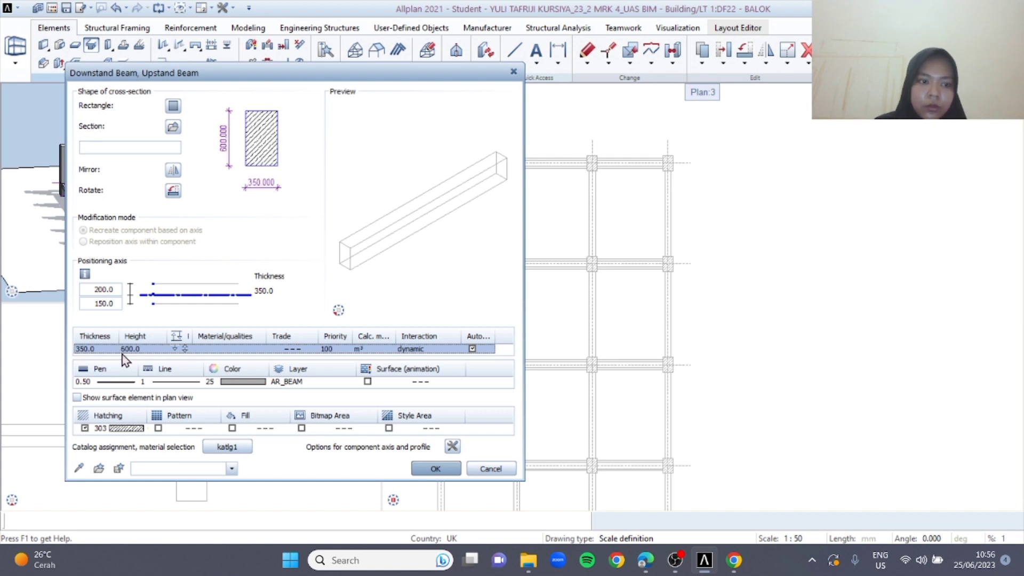
Centre the beam's positioning axis with an offset of 175, and accept the level settings and beam properties
left_click(113, 290)
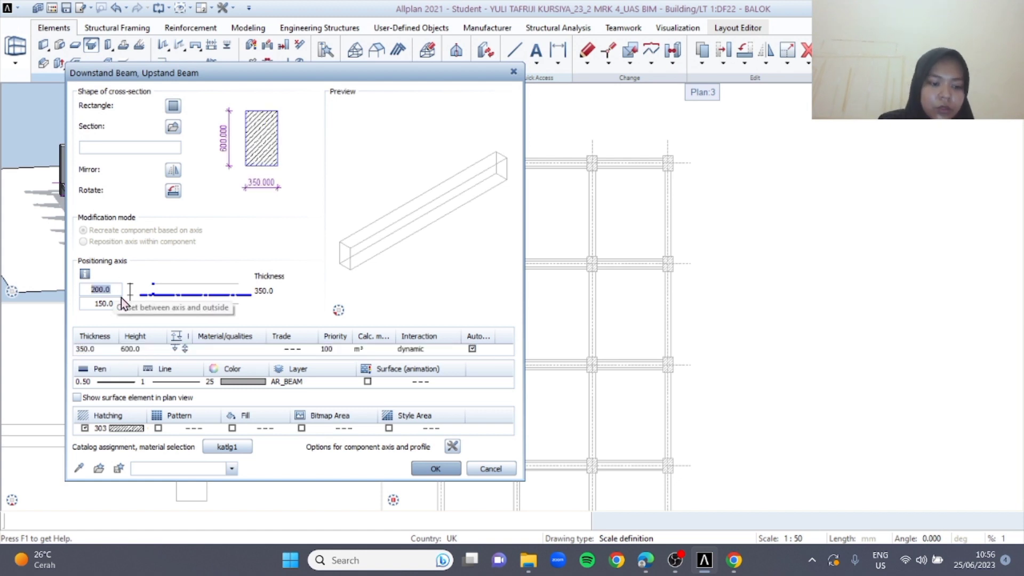
type("175")
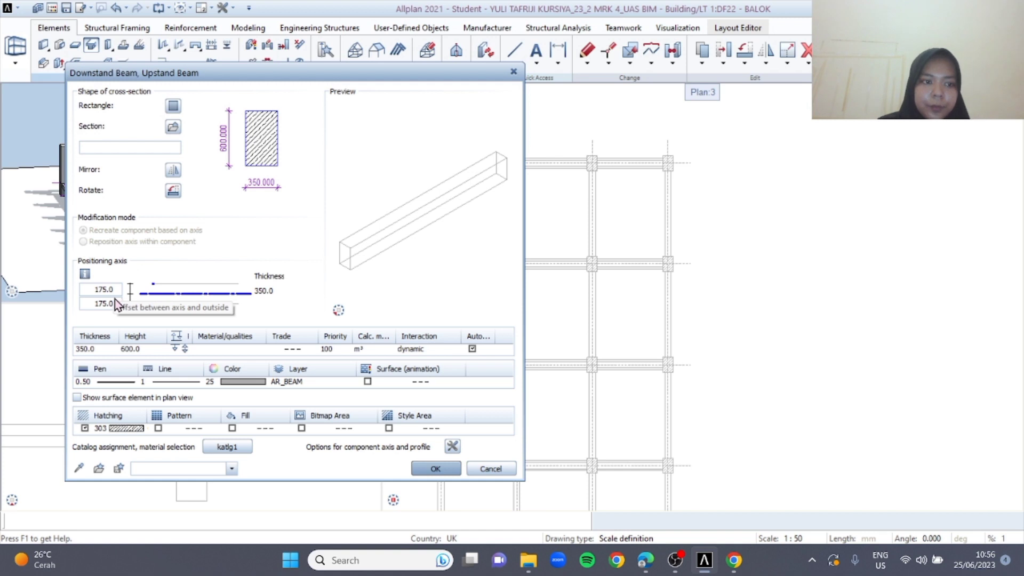
left_click(184, 349)
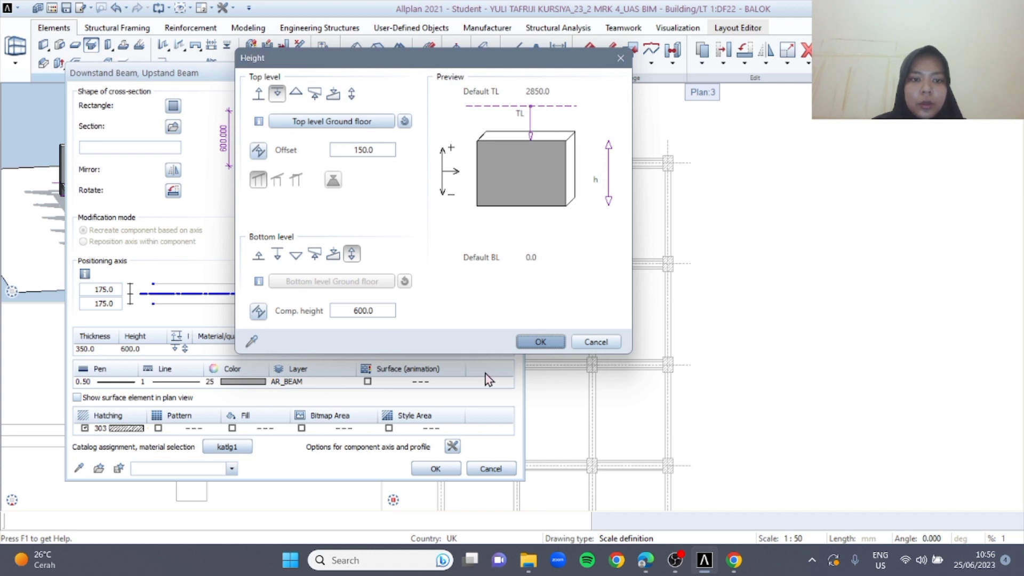
left_click(539, 343)
left_click(435, 468)
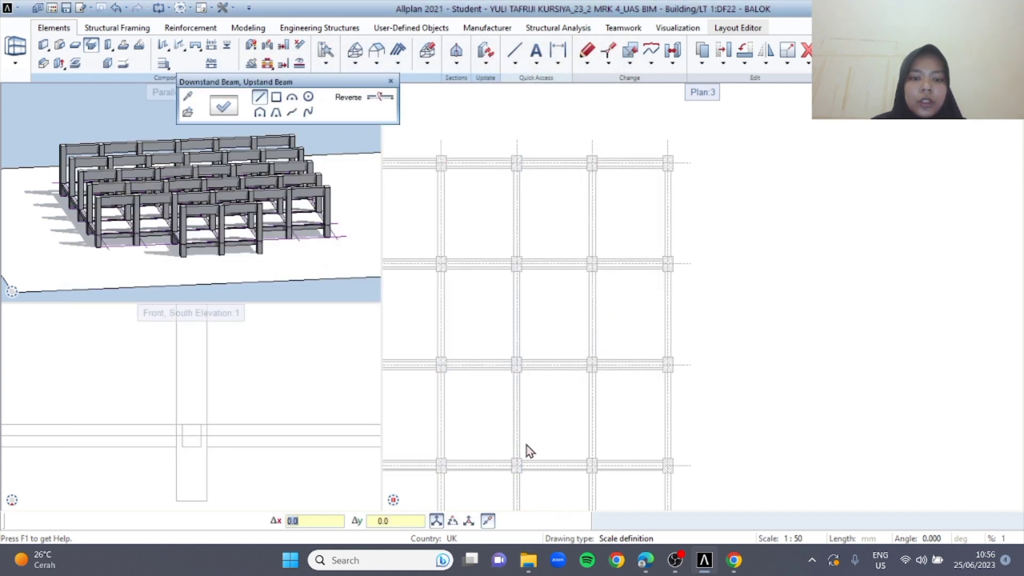
Place a B2 beam on grid axis E between the columns at axes 1 and 2
middle_click_drag(421, 218, 417, 213)
middle_click_drag(500, 398, 683, 231)
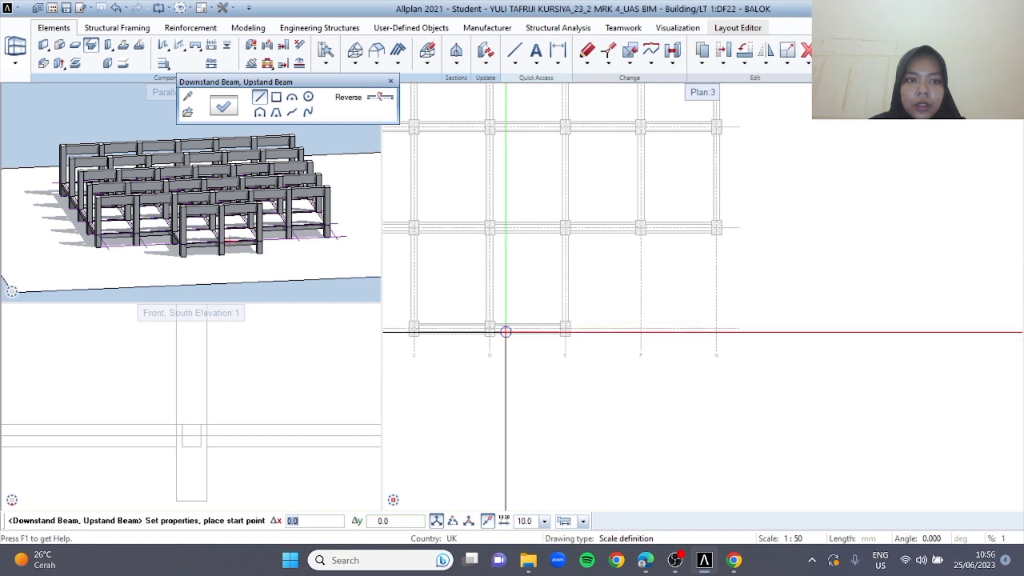
scroll(510, 320, "up", 4)
scroll(630, 323, "up", 3)
left_click(653, 362)
middle_click_drag(632, 163, 622, 312)
left_click(644, 105)
scroll(588, 229, "down", 4)
key("Escape")
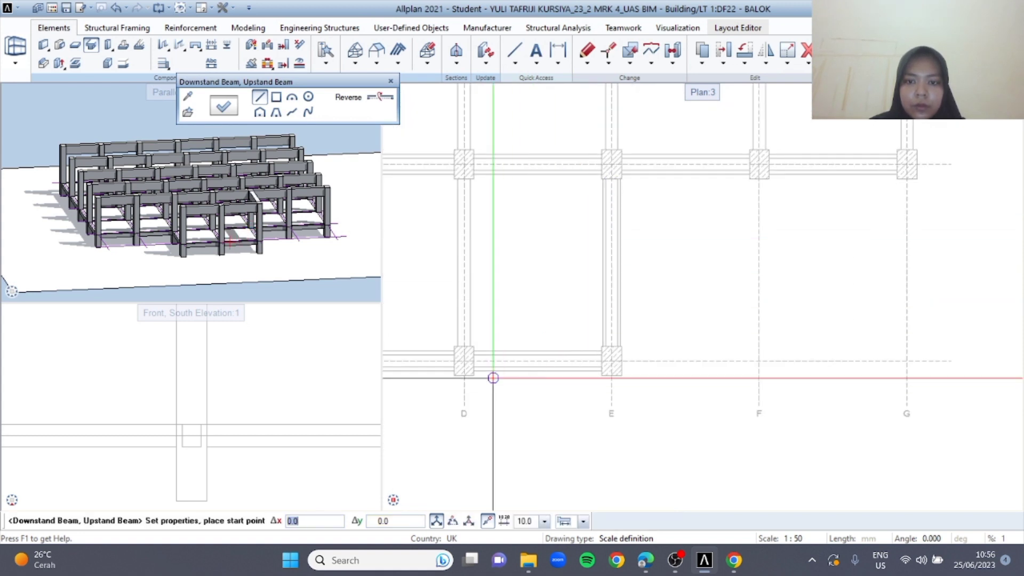
Place B2 beams on grid axes D and C between the columns at axes 1 and 2
left_click(466, 347)
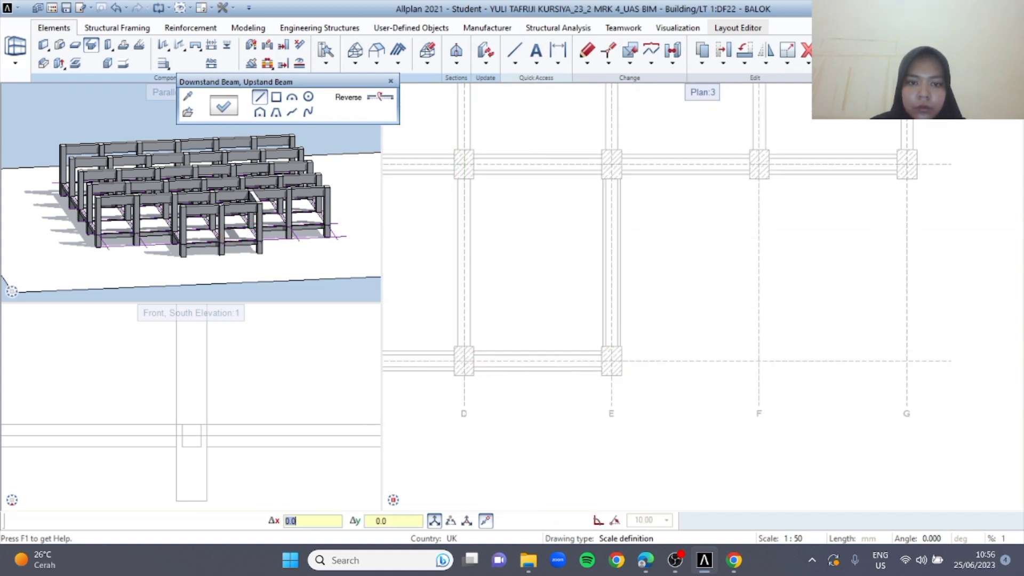
left_click(464, 178)
middle_click_drag(463, 291, 623, 275)
key("Escape")
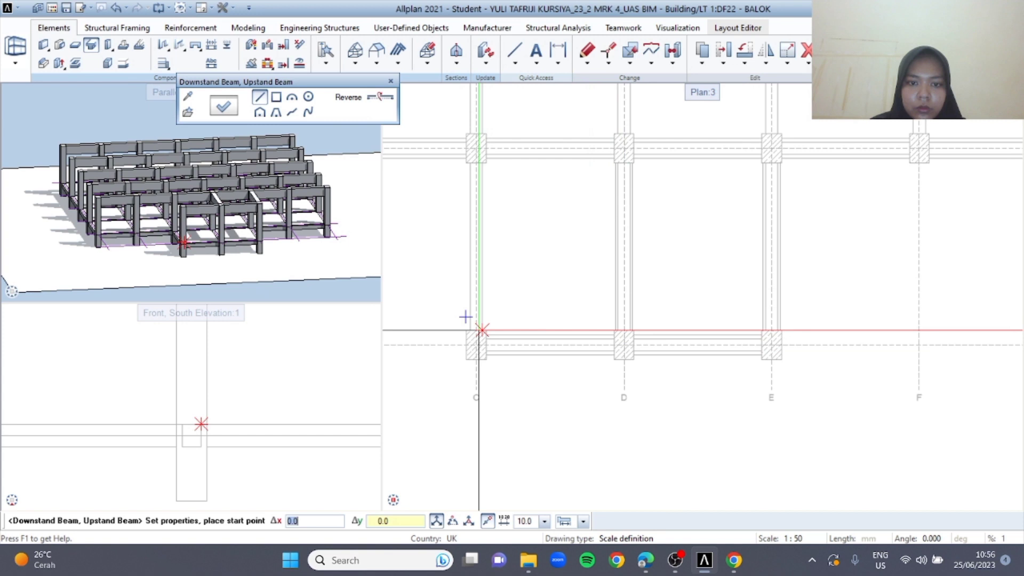
left_click(476, 329)
left_click(471, 154)
key("Escape")
middle_click_drag(465, 277, 594, 283)
key("Escape")
Place a B2 beam on grid axis G between the columns at axes 2 and 3
scroll(620, 288, "down", 4)
middle_click_drag(731, 264, 494, 318)
scroll(641, 276, "up", 4)
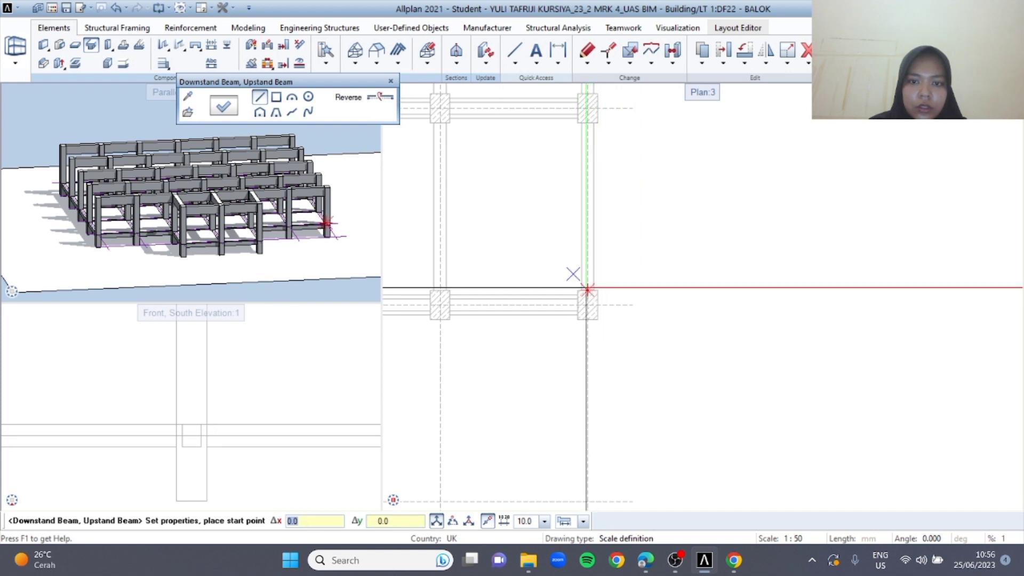
left_click(587, 288)
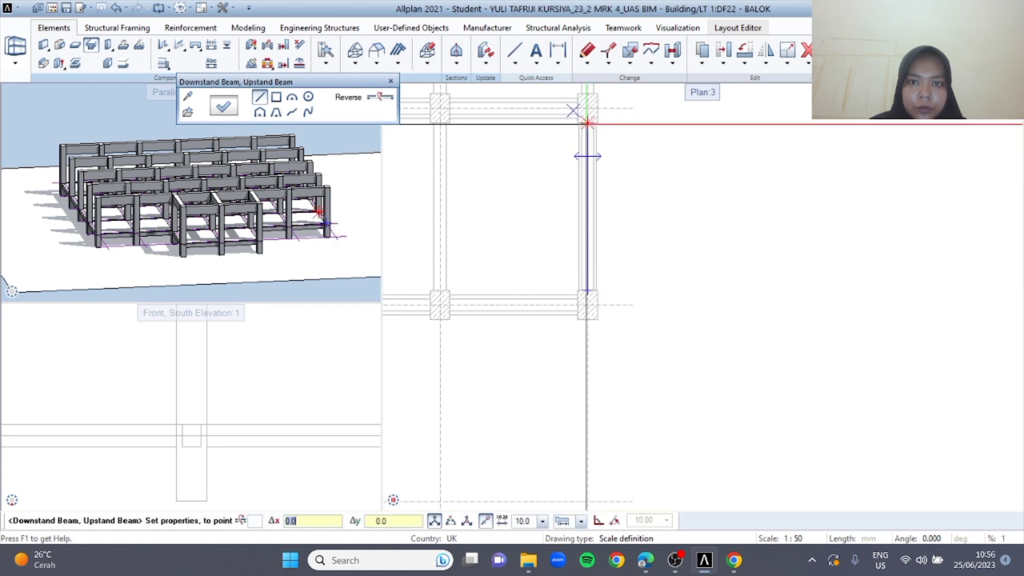
scroll(587, 124, "up", 3)
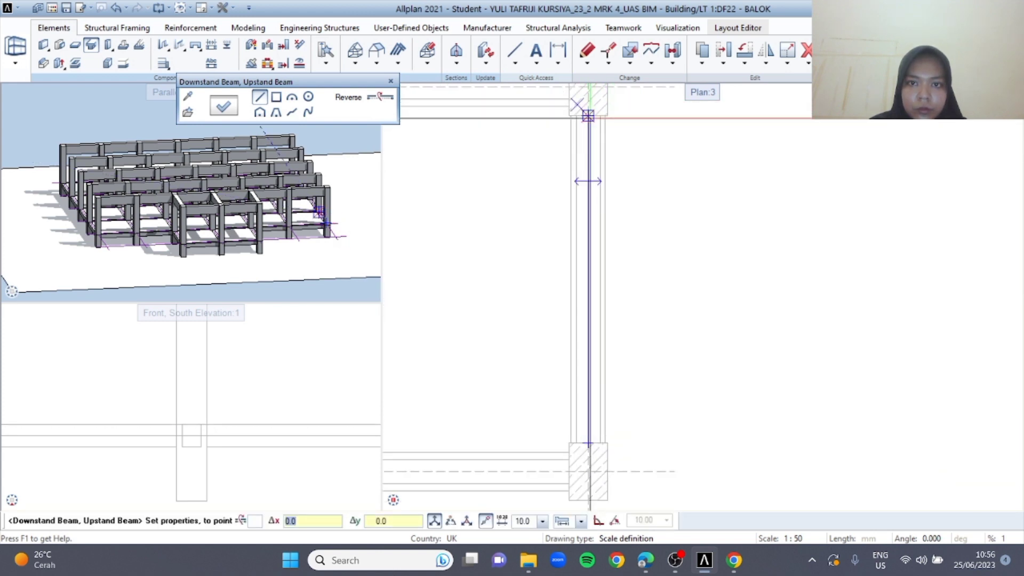
left_click(587, 115)
scroll(591, 276, "down", 3)
scroll(471, 208, "up", 4)
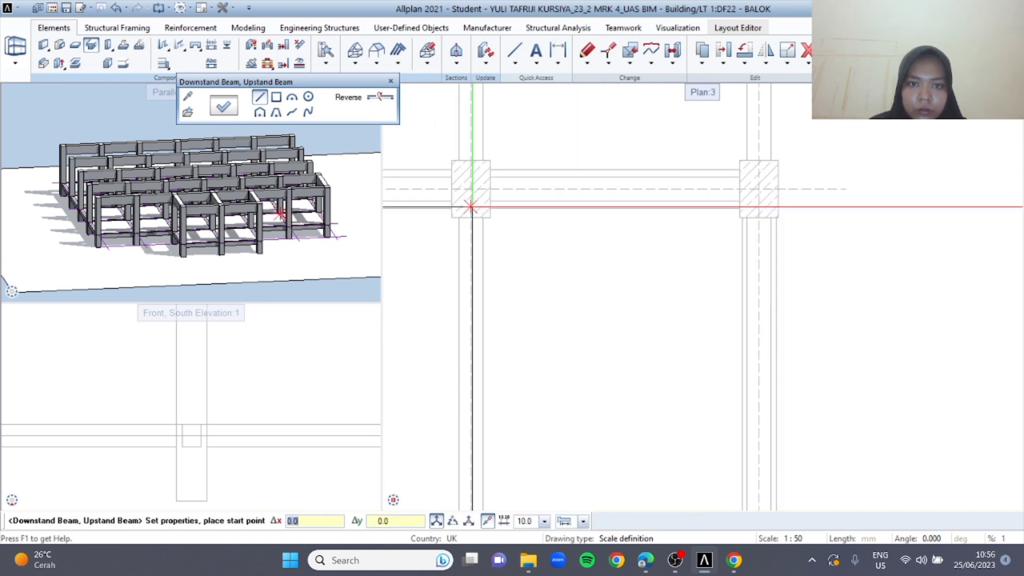
Place a B2 beam on grid axis G between the columns at axes 3 and 4
left_click(472, 217)
middle_click_drag(517, 367, 435, 427)
left_click(641, 388)
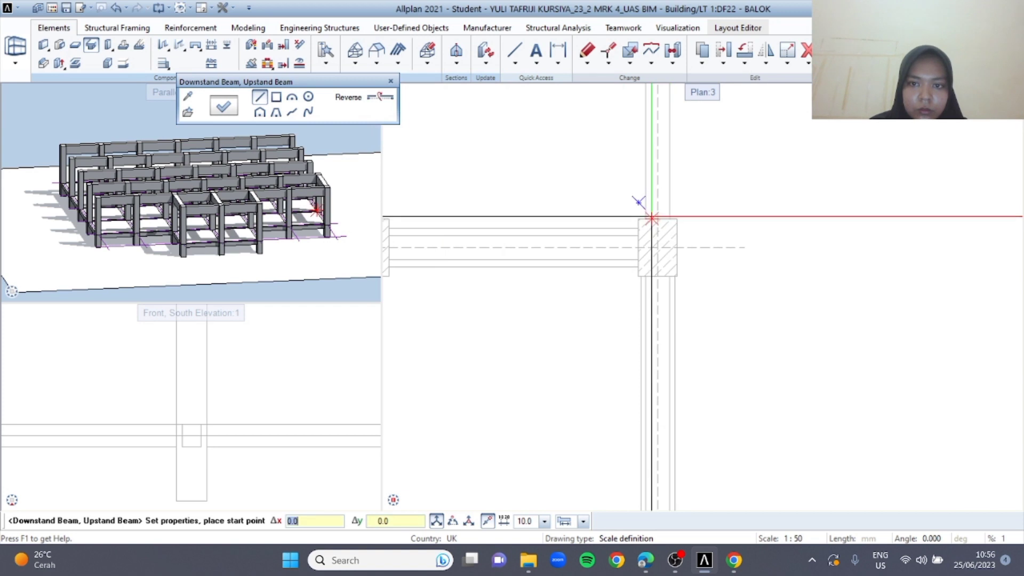
left_click(658, 219)
middle_click_drag(662, 125, 649, 347)
left_click(644, 112)
middle_click_drag(660, 178, 665, 367)
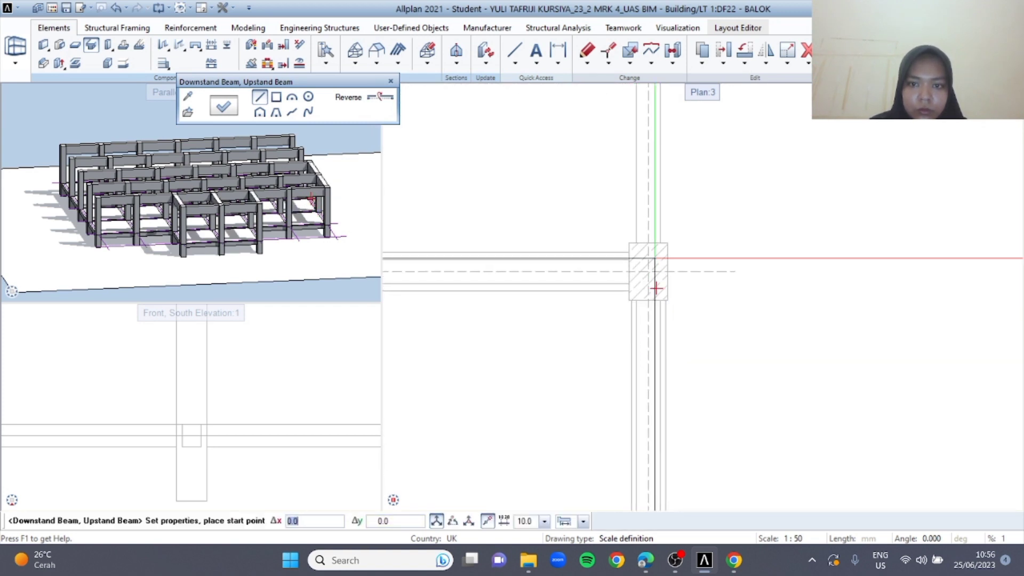
Complete the axis G beam row between axes 4 and 5 and between 5 and 6, and end the beam command
left_click(649, 243)
middle_click_drag(649, 143, 631, 356)
left_click(629, 130)
middle_click_drag(630, 130, 635, 447)
left_click(635, 254)
left_click(635, 125)
middle_click_drag(634, 125, 646, 332)
scroll(669, 302, "down", 6)
key("Escape")
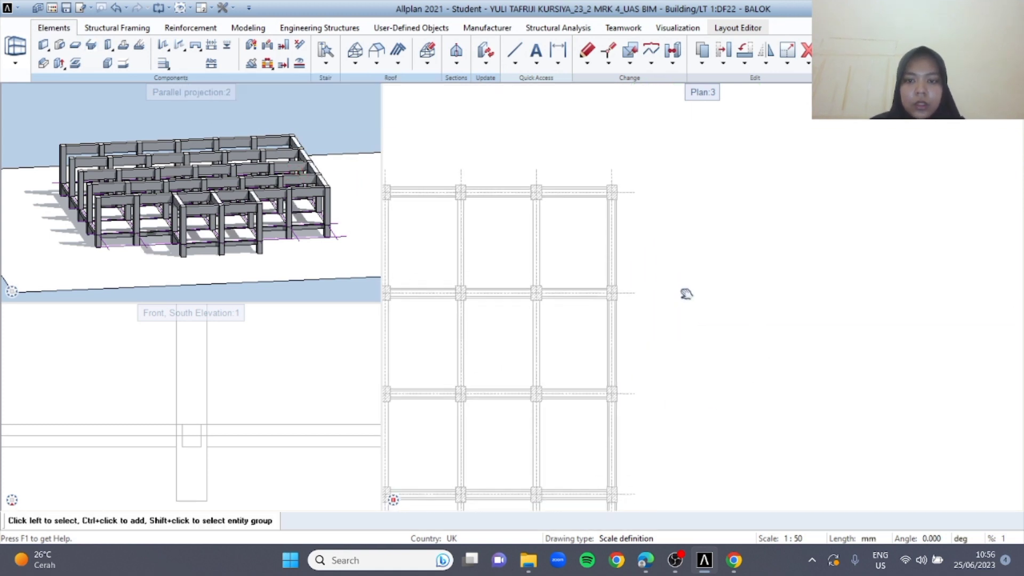
Copy the four beams on grid axis G between axes 2 and 6 and paste them onto axis F, aligned at axis 4
left_click_drag(566, 109, 678, 510)
scroll(677, 462, "down", 3)
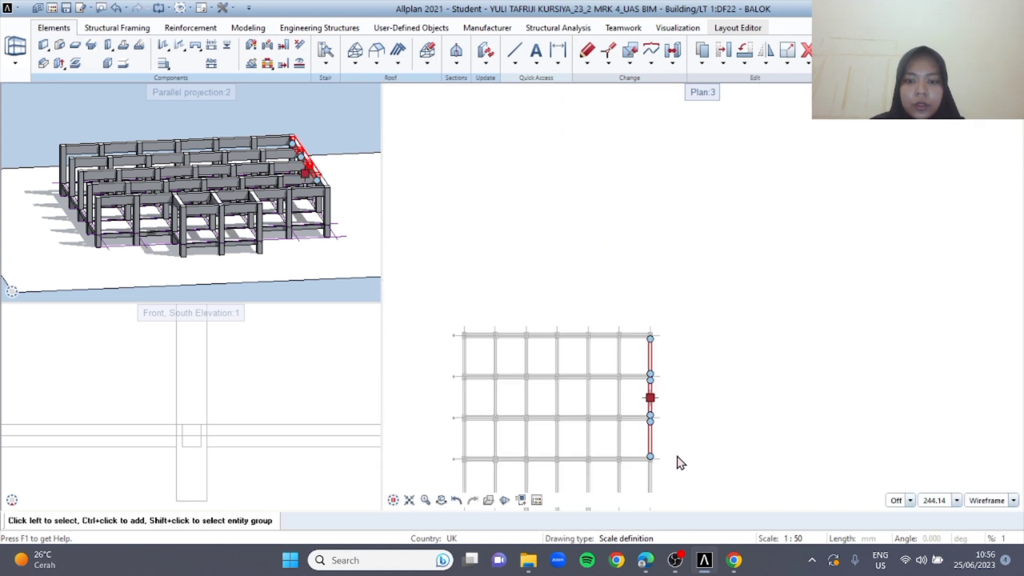
middle_click_drag(677, 461, 627, 275)
left_click_drag(582, 163, 654, 425)
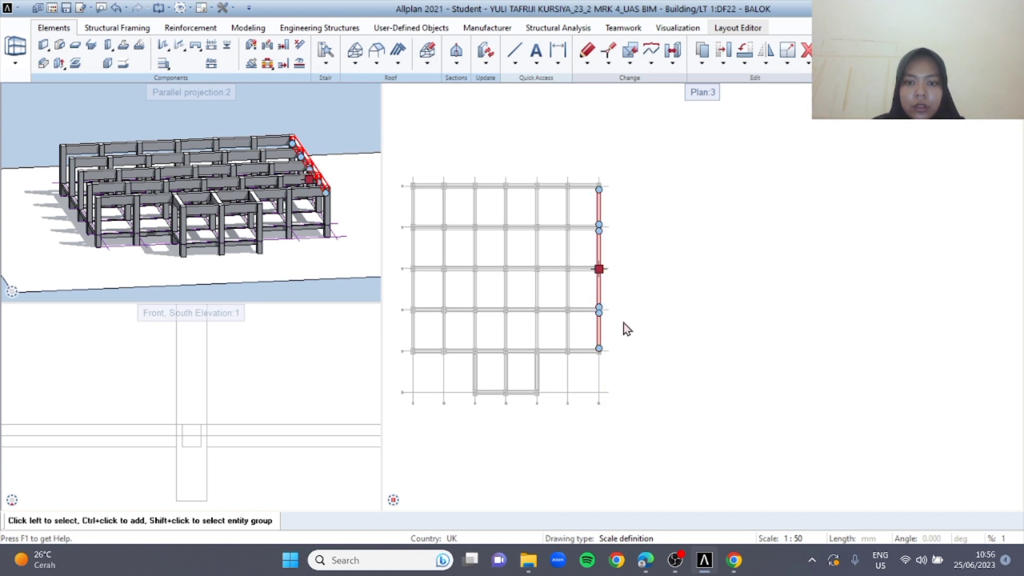
scroll(623, 322, "up", 3)
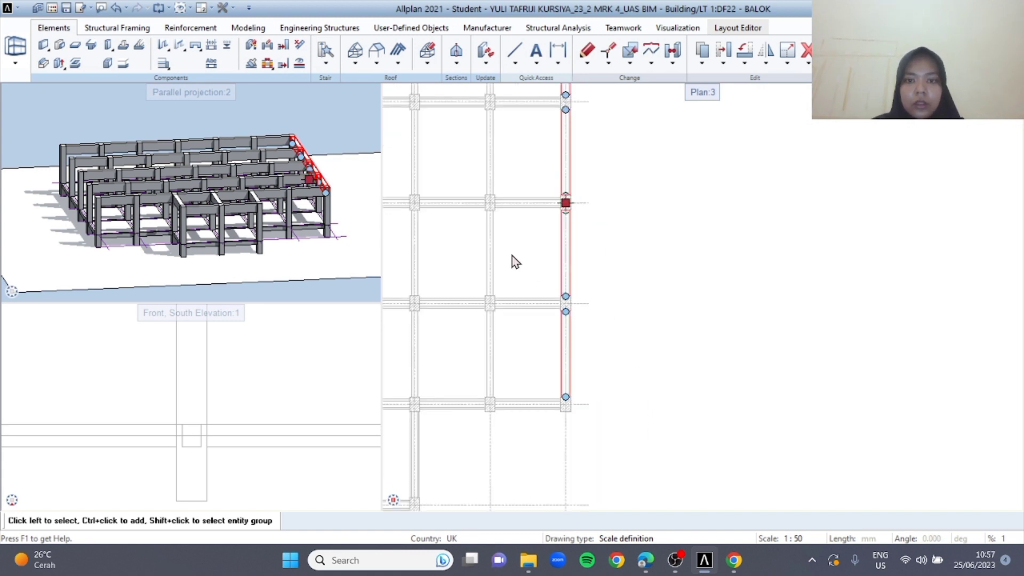
middle_click_drag(464, 151, 562, 270)
key("ctrl+c")
key("ctrl+v")
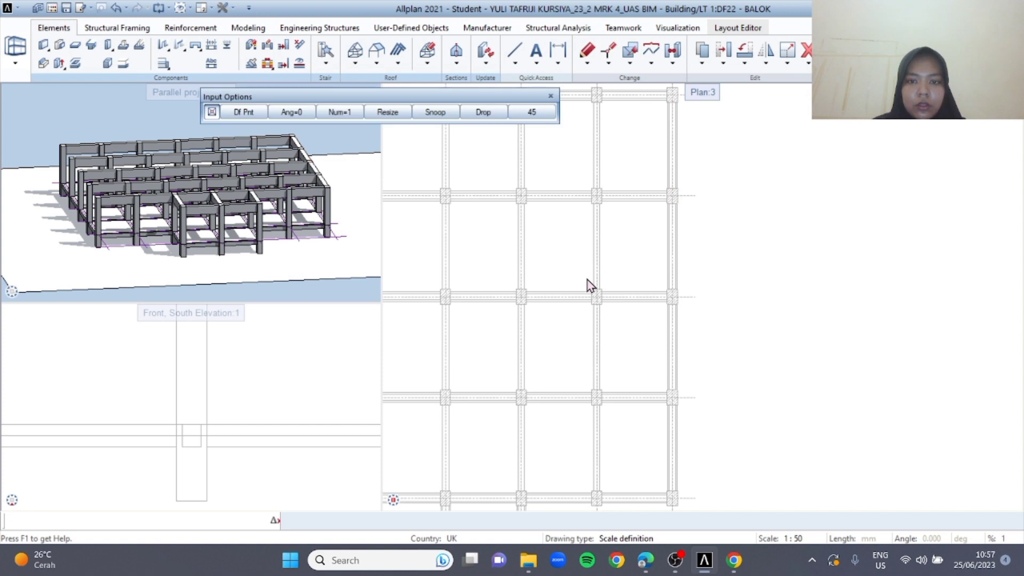
scroll(592, 291, "up", 3)
left_click(596, 297)
Paste the copied y-direction beam row onto grid axes E and D, aligned at axis 4
key("ctrl+v")
left_click(448, 297)
scroll(488, 330, "down", 4)
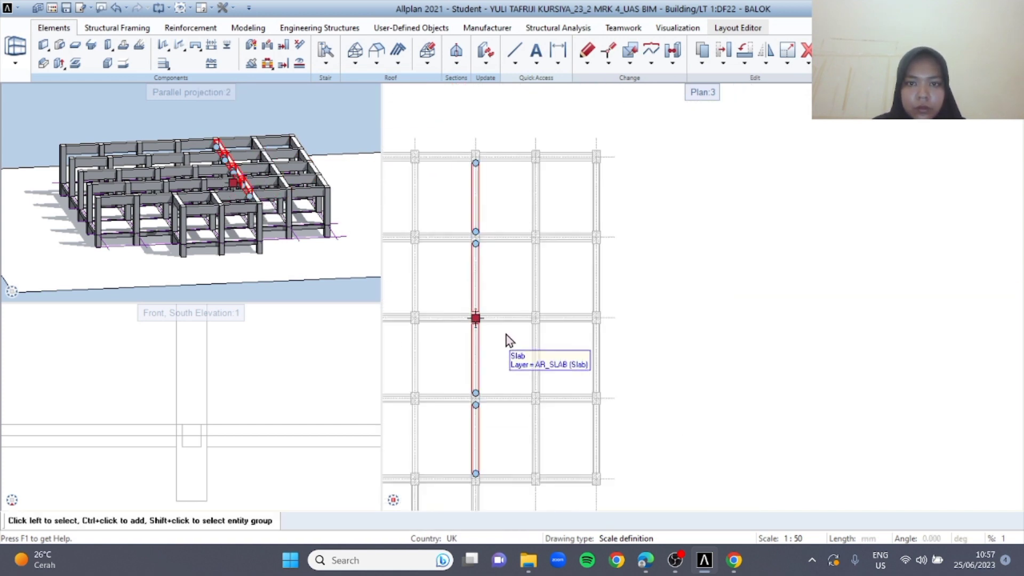
middle_click_drag(507, 337, 703, 296)
key("ctrl+v")
scroll(617, 281, "up", 3)
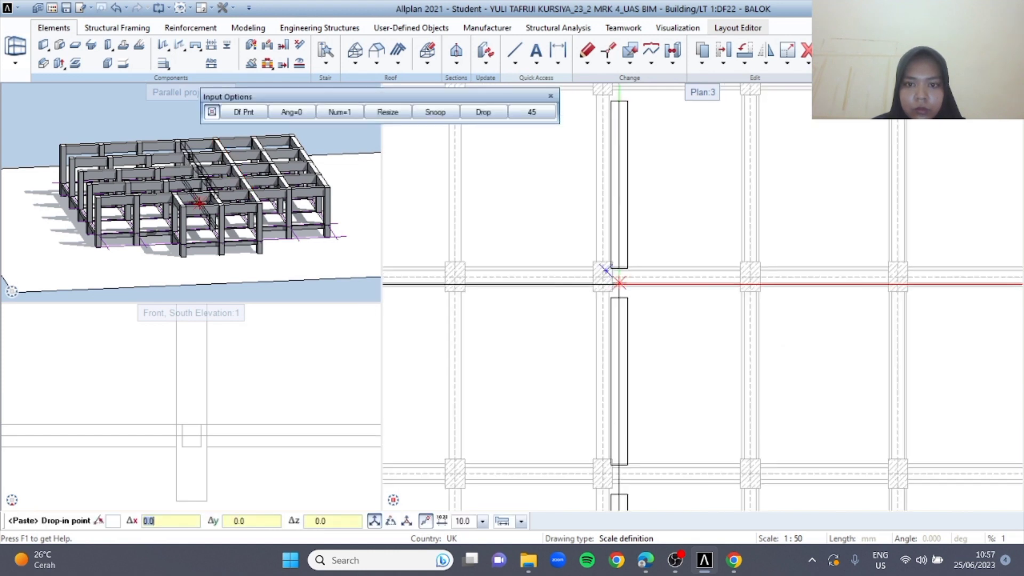
left_click(605, 280)
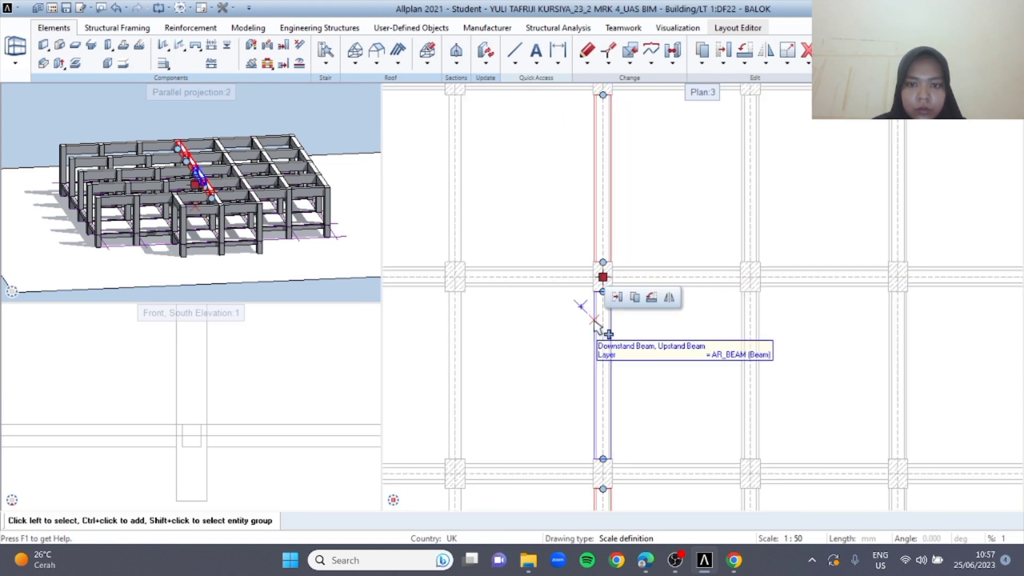
Paste the copied y-direction beam row onto grid axes C and B, aligned at axis 4
key("ctrl+v")
middle_click_drag(515, 344, 567, 302)
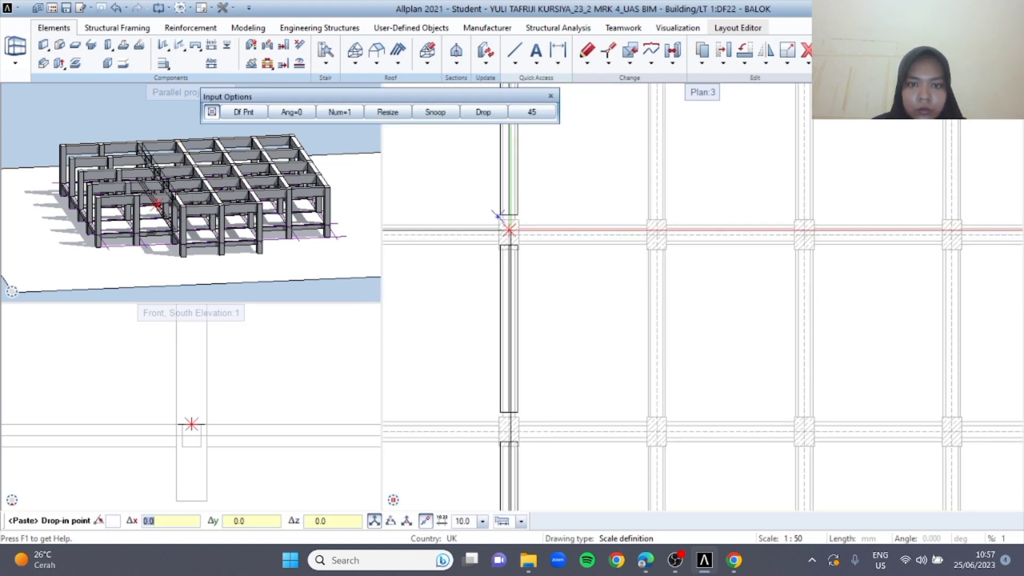
left_click(507, 235)
key("ctrl+v")
middle_click_drag(498, 248, 718, 287)
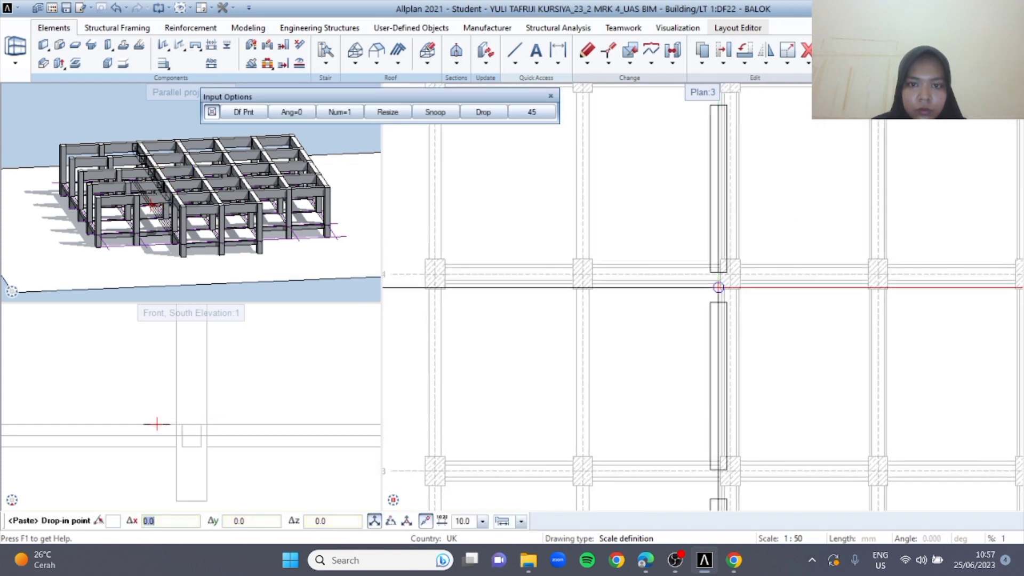
left_click(582, 274)
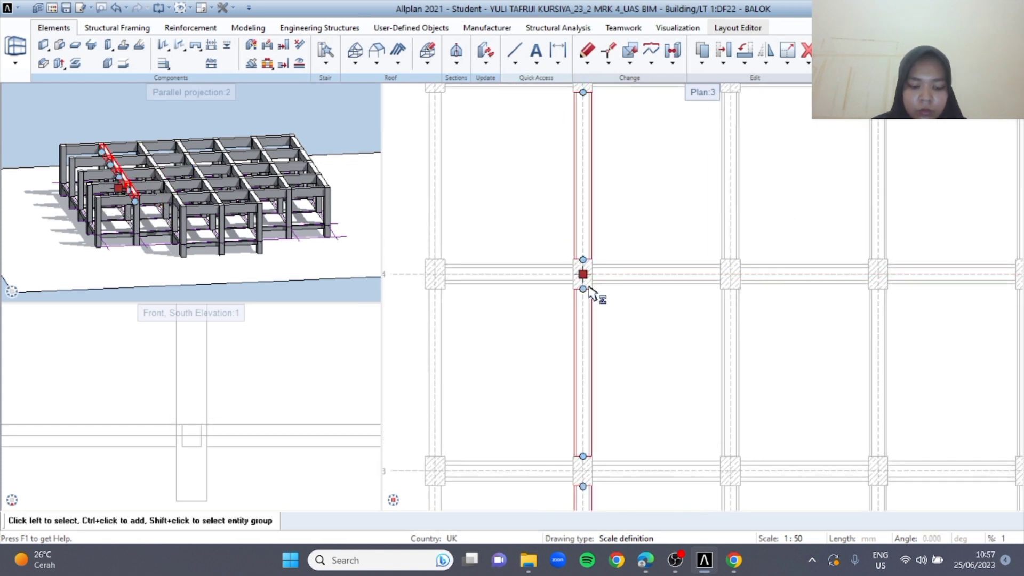
Paste the copied y-direction beam row onto grid axis A, aligned at axis 4, and clear the selection
key("ctrl+v")
scroll(447, 285, "up", 3)
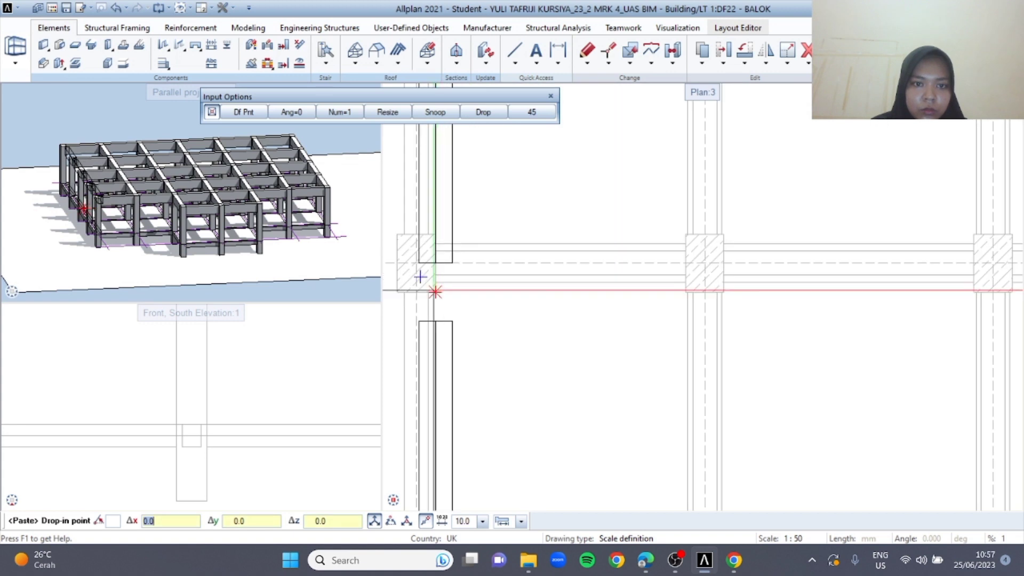
left_click(416, 262)
scroll(577, 263, "down", 5)
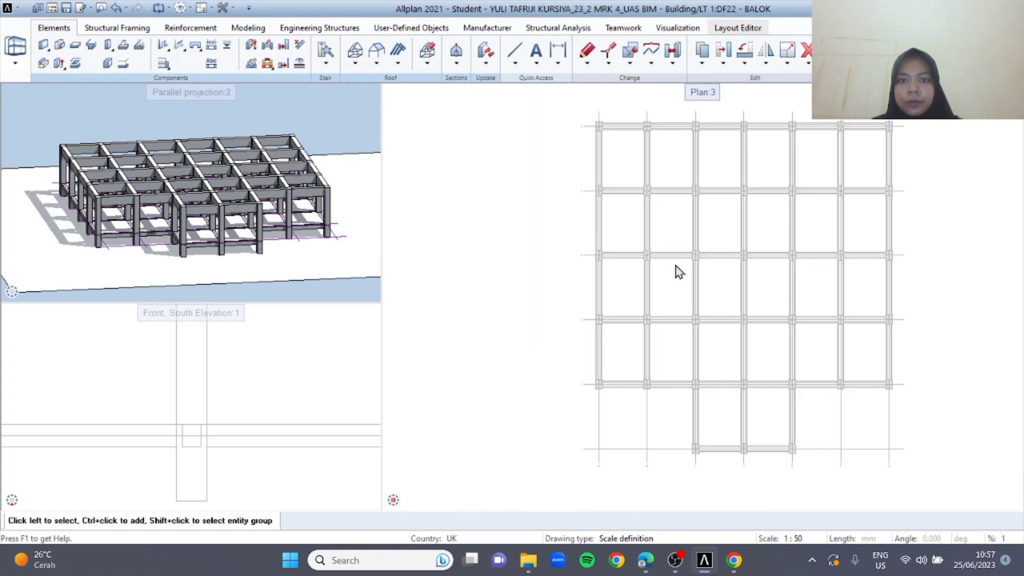
Make drawing file 23 under LT 1 the current one and set drawing file 22 BALOK to reference
middle_click_drag(710, 262, 536, 249)
scroll(322, 215, "up", 2)
left_click_drag(322, 214, 308, 173, "shift")
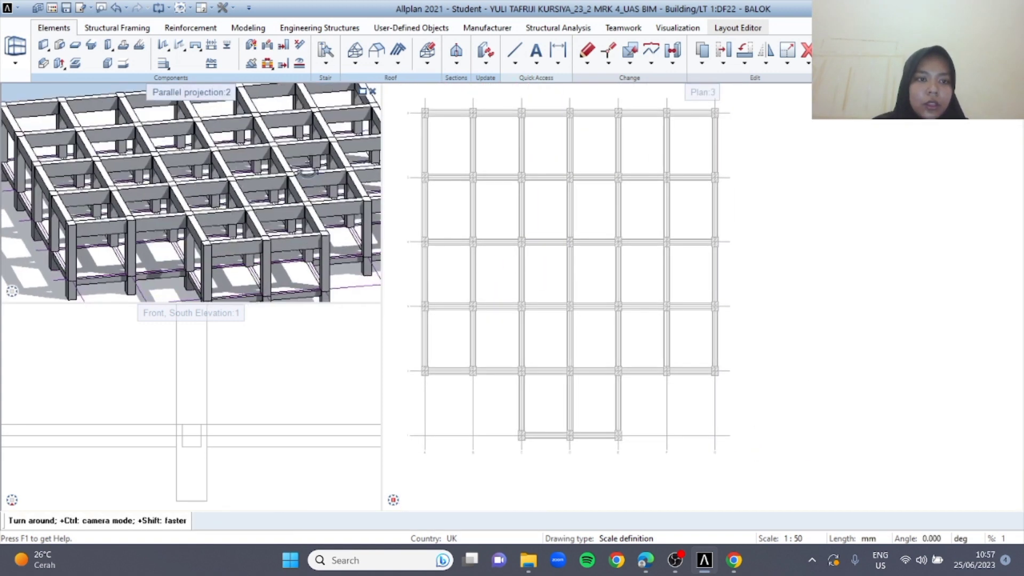
scroll(514, 208, "down", 3)
double_click(450, 219)
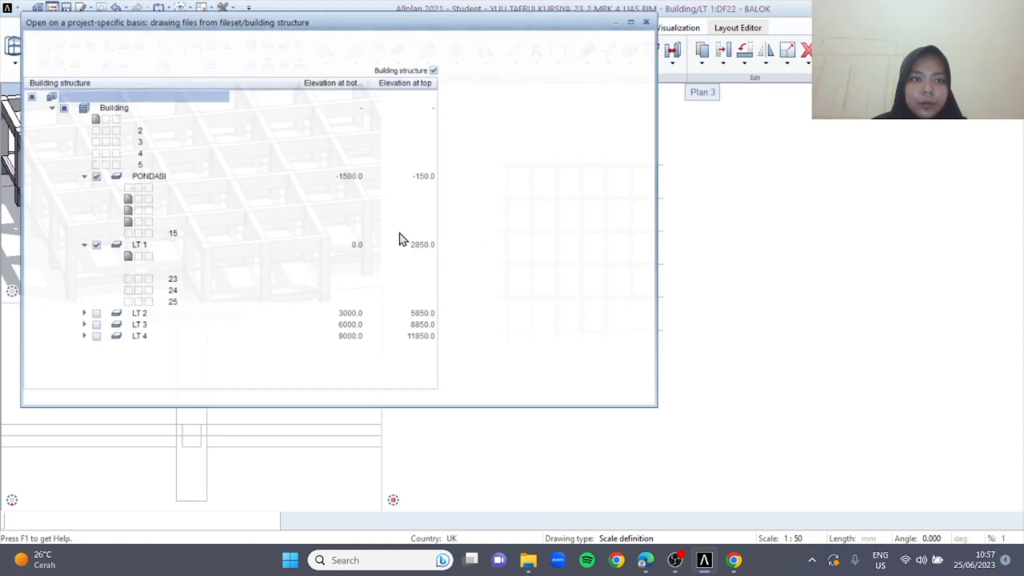
left_click(144, 283)
left_click(128, 273)
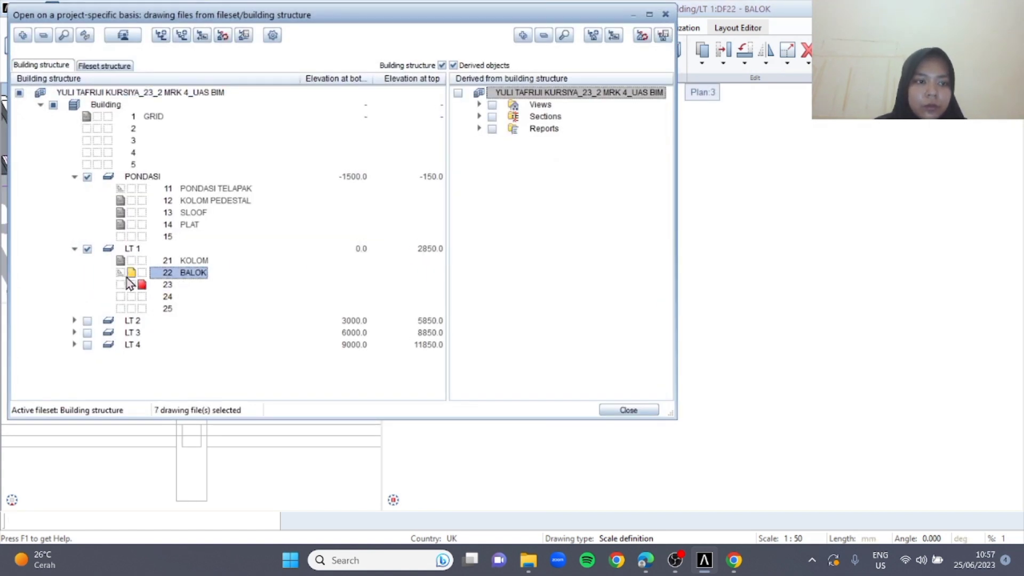
Rename drawing file 23 under LT 1 as PLAT and close the drawing file selection
right_click(180, 285)
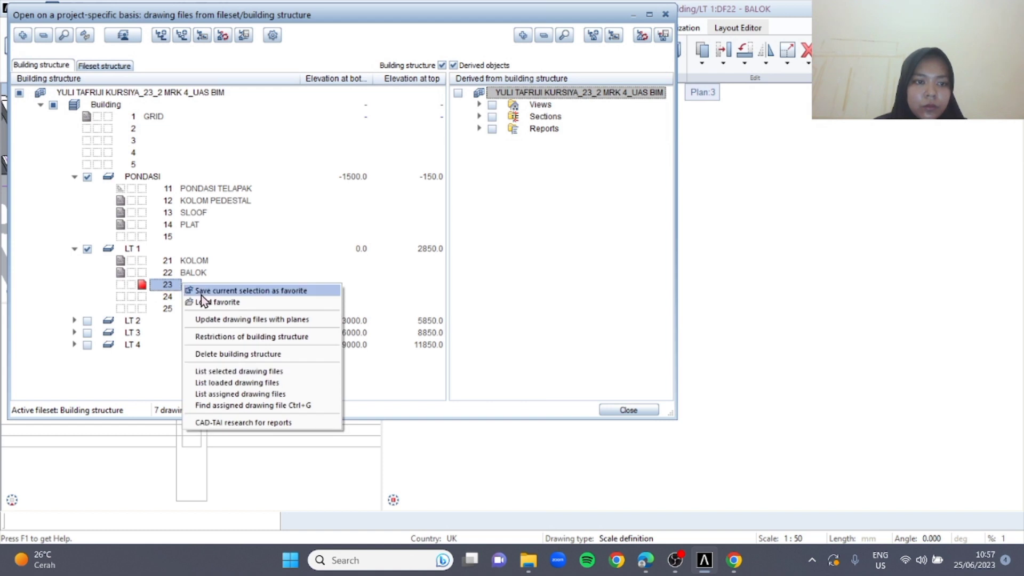
right_click(172, 285)
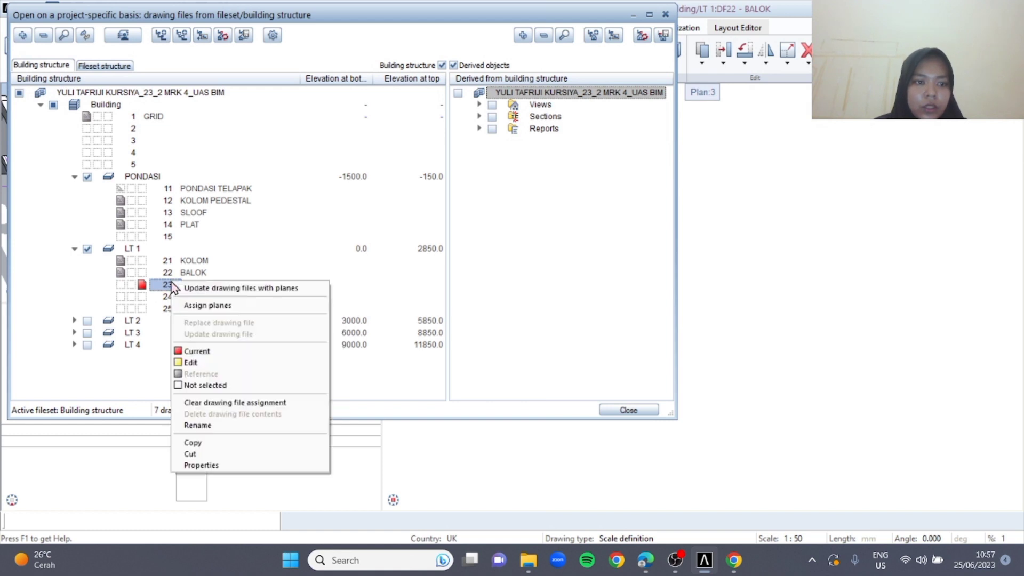
left_click(235, 424)
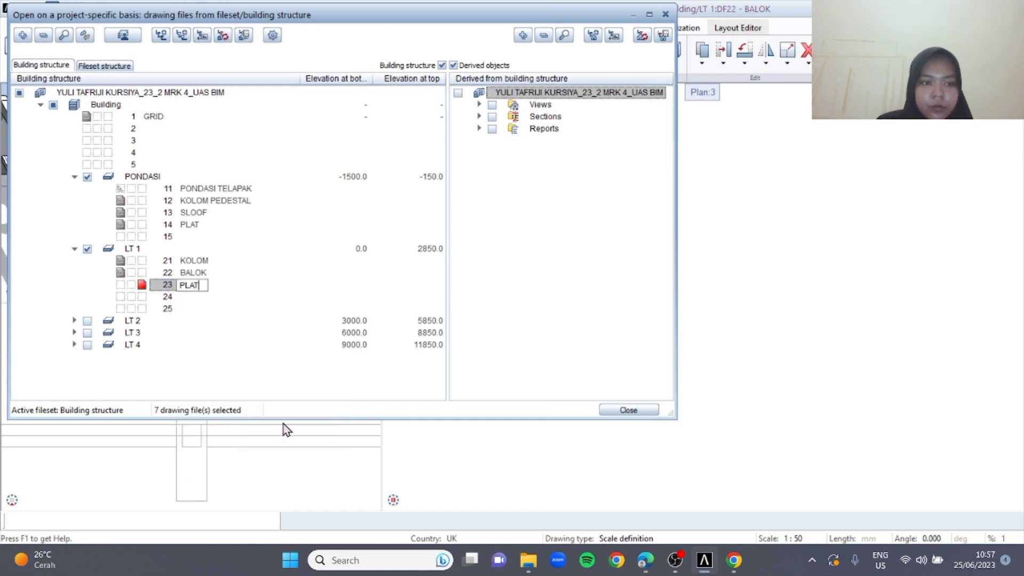
left_click(628, 411)
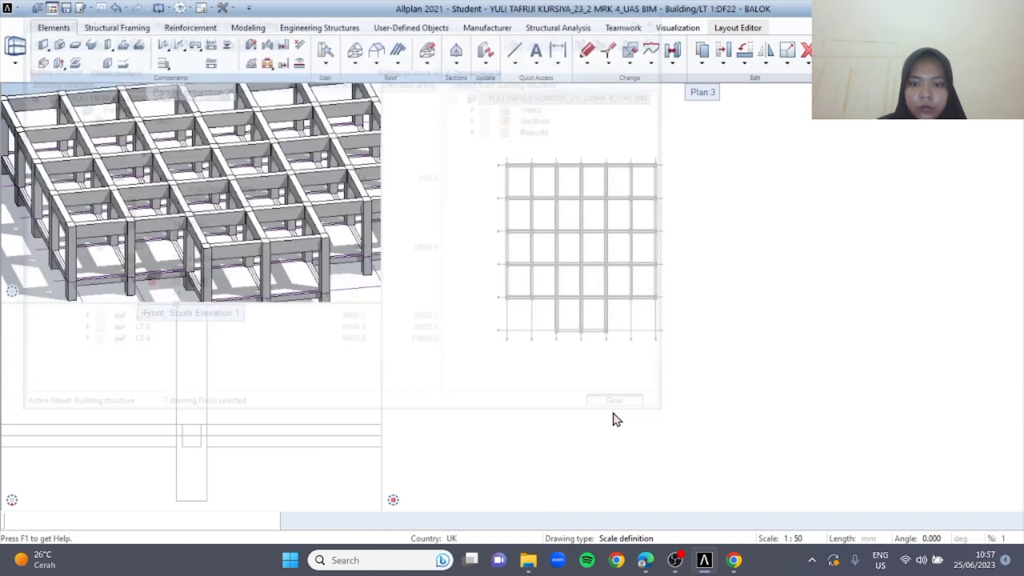
middle_click_drag(455, 196, 536, 235)
double_click(481, 192)
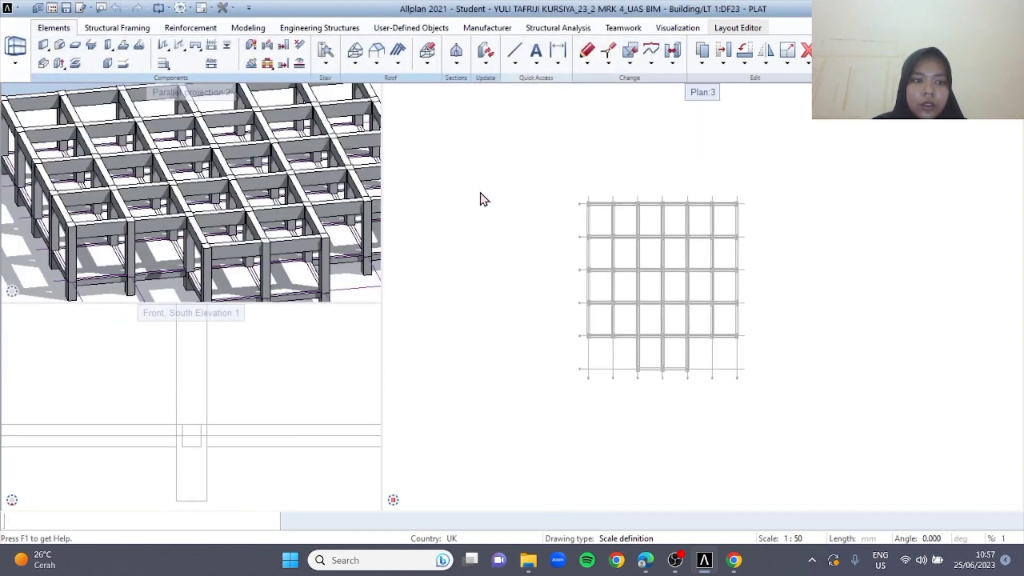
left_click(665, 13)
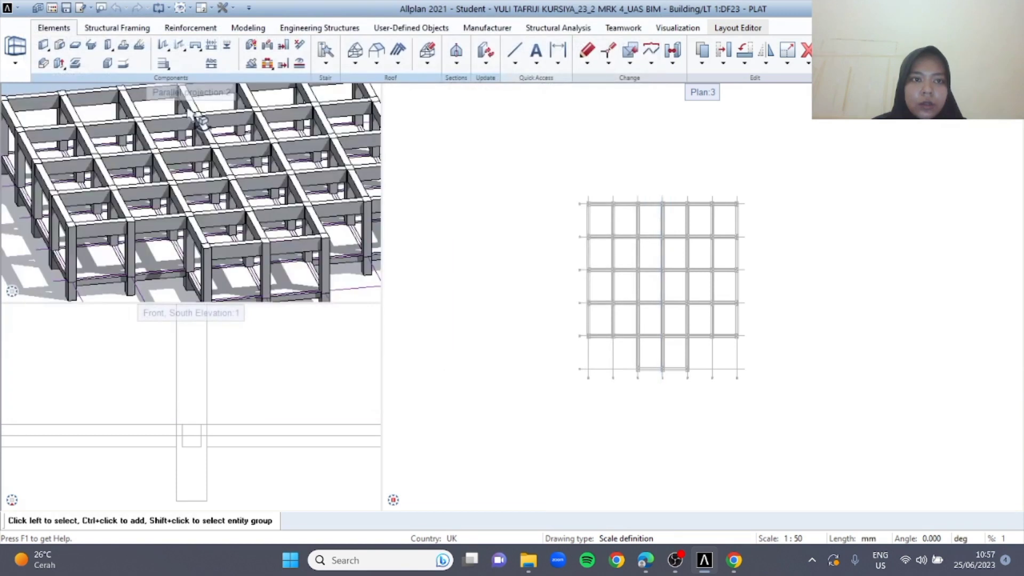
Start a slab, assign its top level to the LT 1 Top level Ground floor plane at 2850.0, and enter an offset
left_click(77, 47)
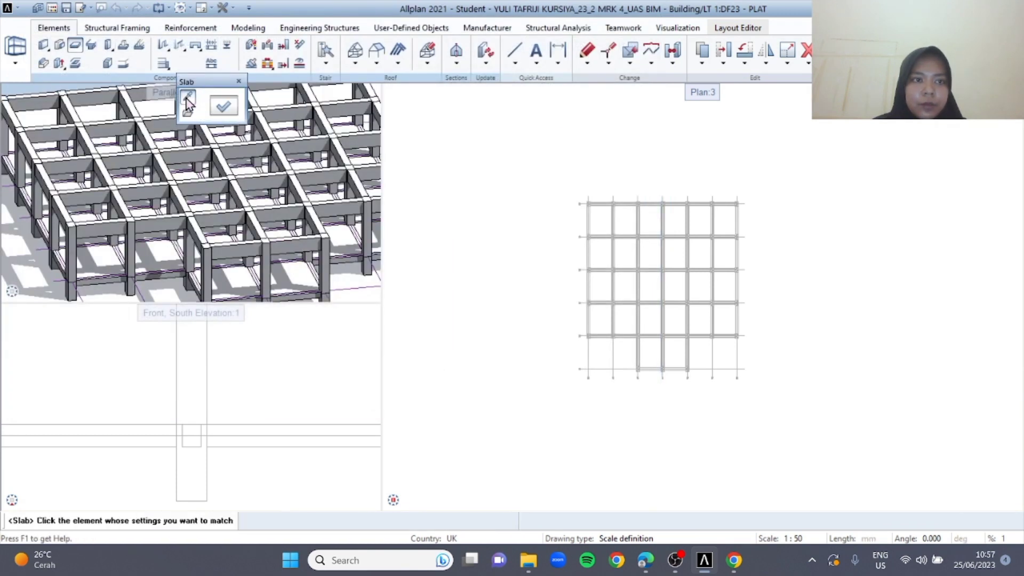
left_click(217, 109)
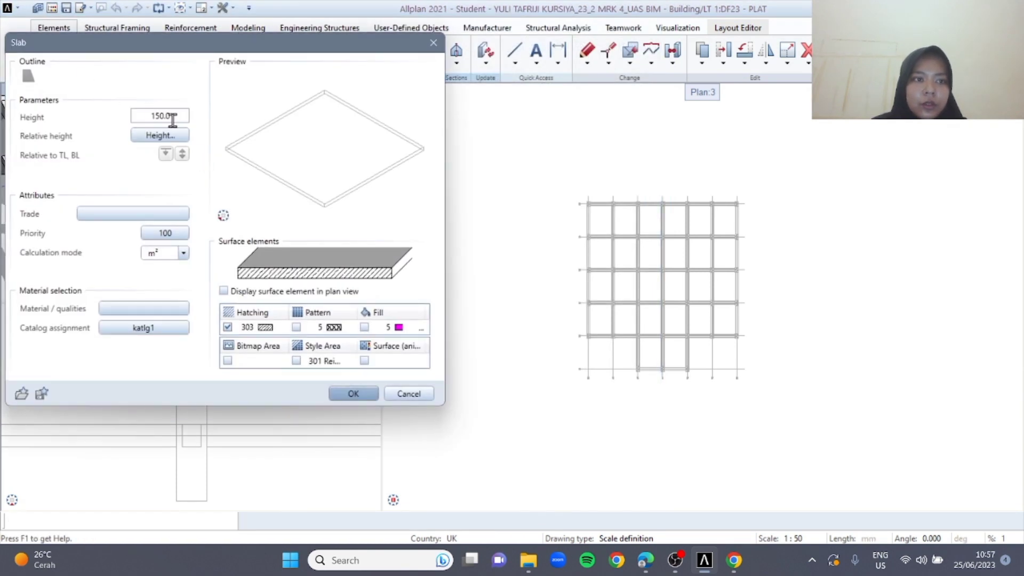
left_click(165, 138)
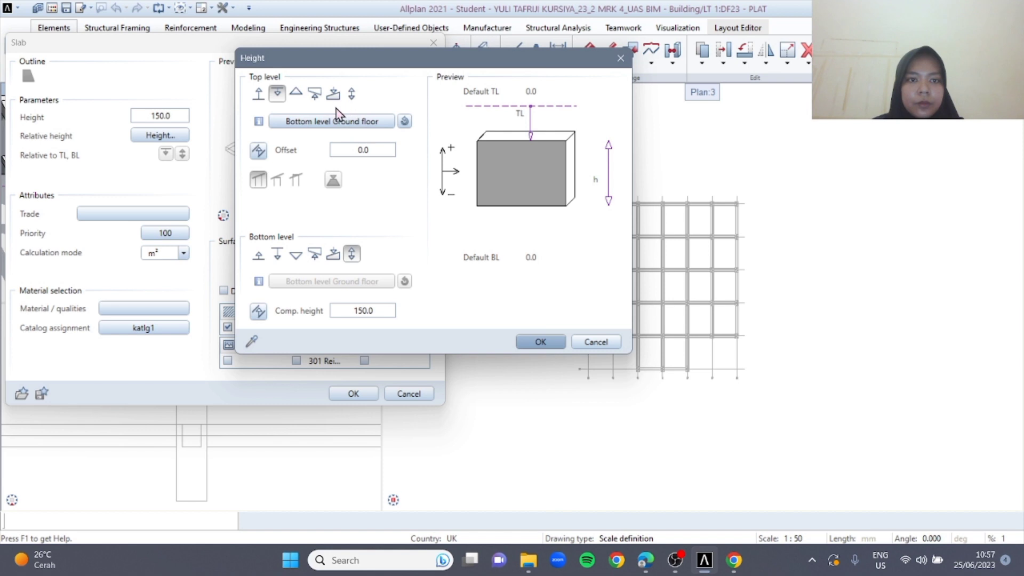
left_click(318, 123)
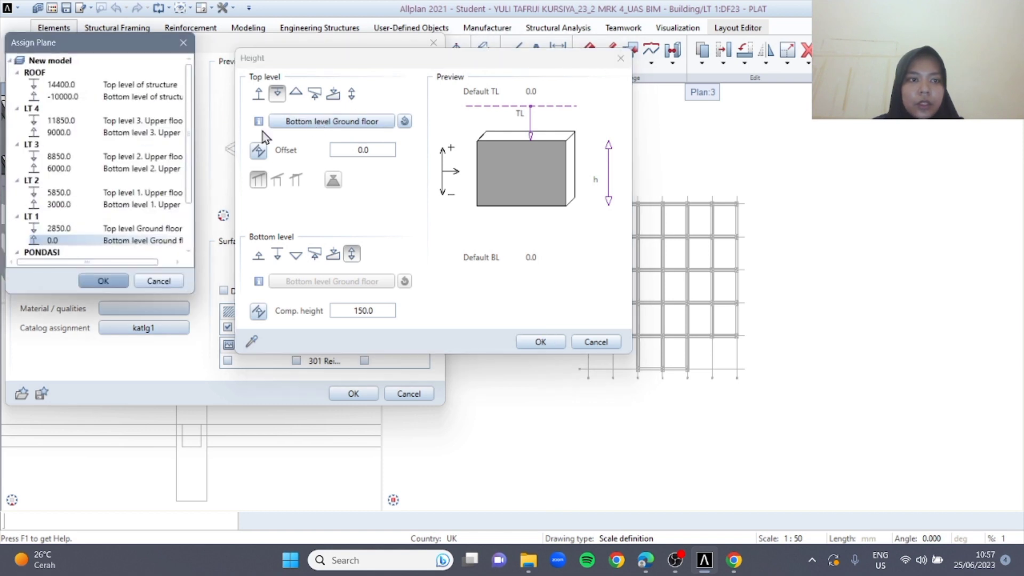
double_click(50, 253)
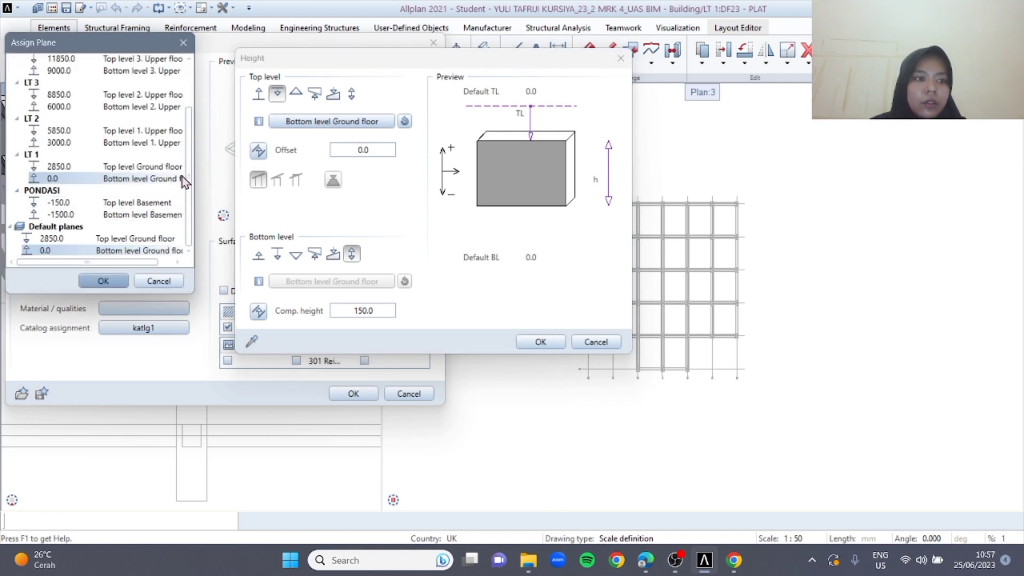
left_click(149, 167)
left_click(116, 278)
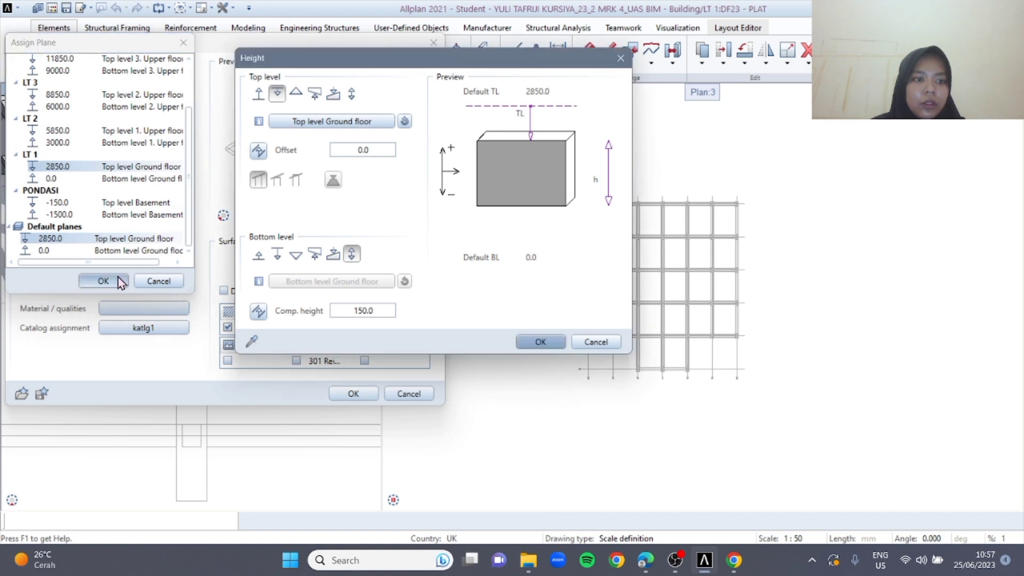
type("15")
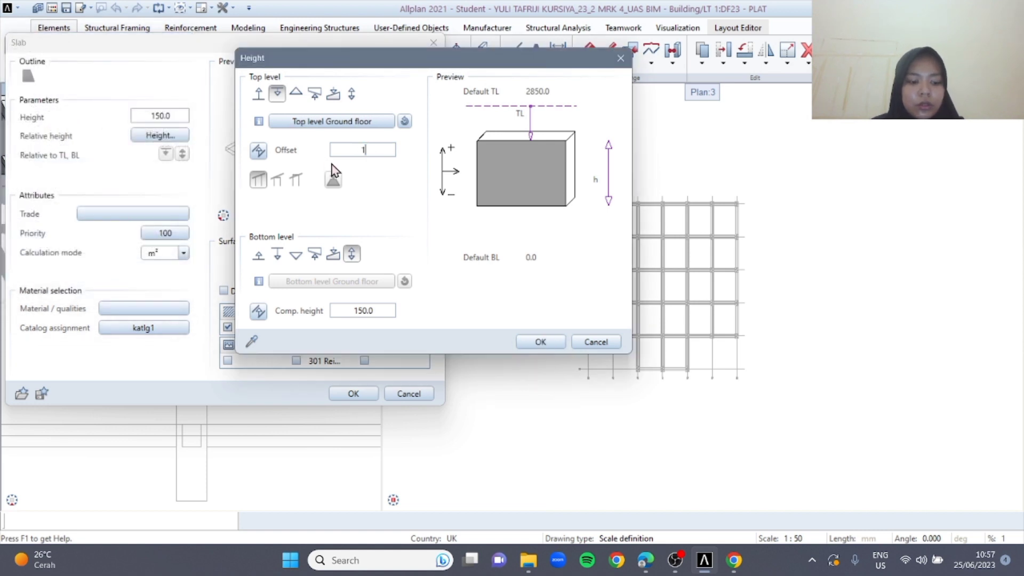
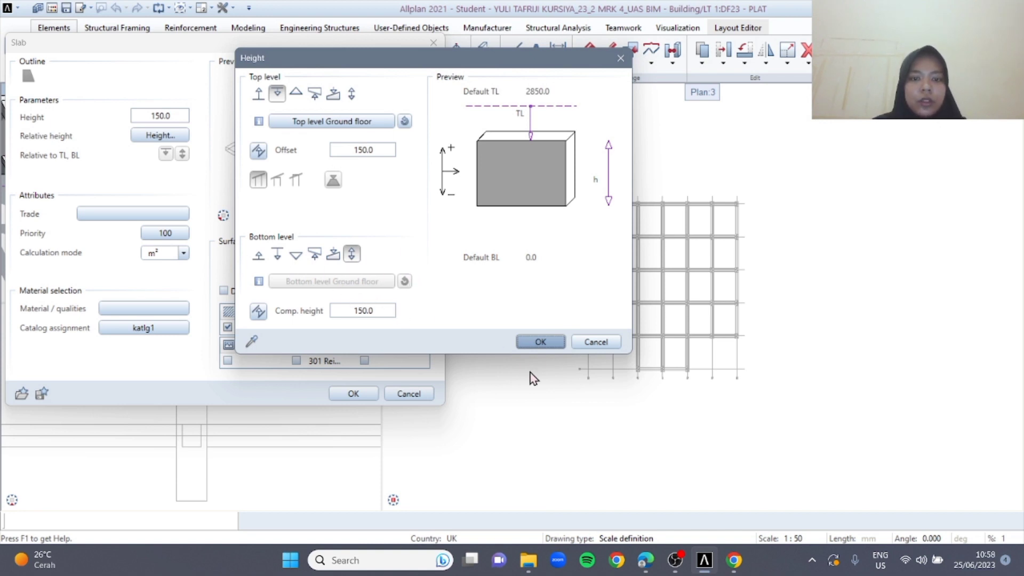
Confirm the slab height settings and properties, and place slabs in the two bays projecting at the plan's lower edge
left_click(545, 341)
left_click(349, 394)
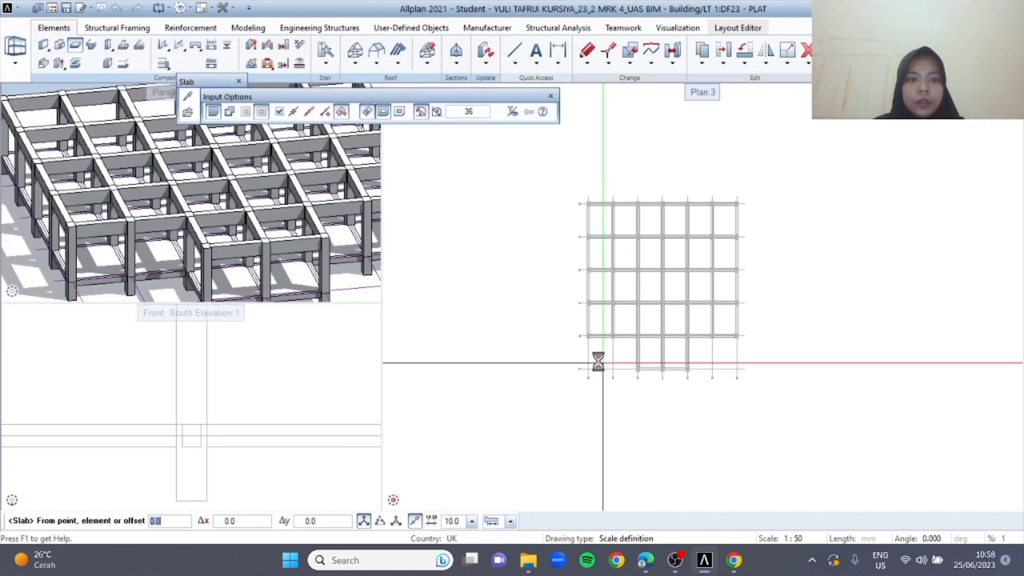
scroll(607, 356, "up", 3)
left_click(688, 352)
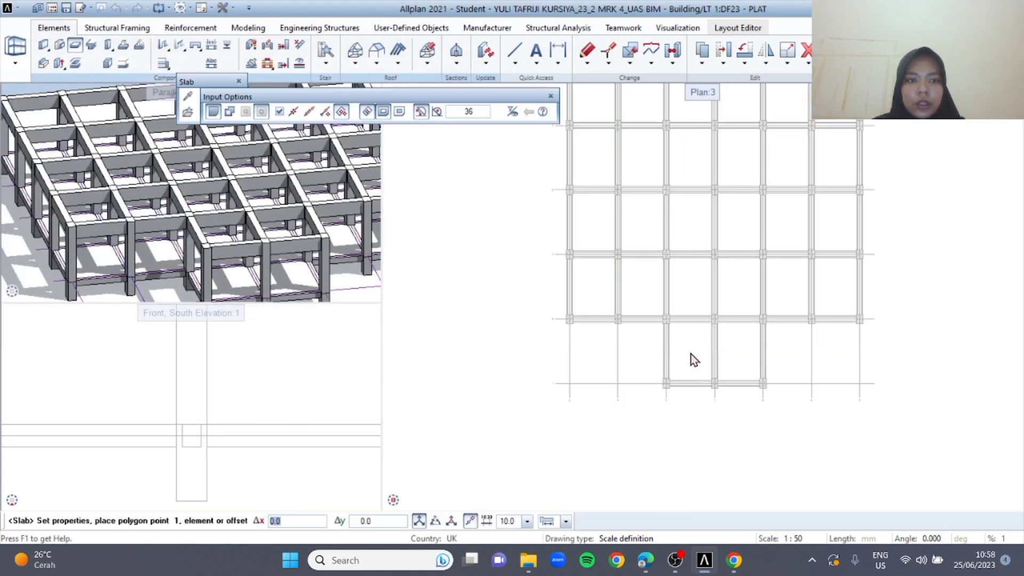
left_click(738, 347)
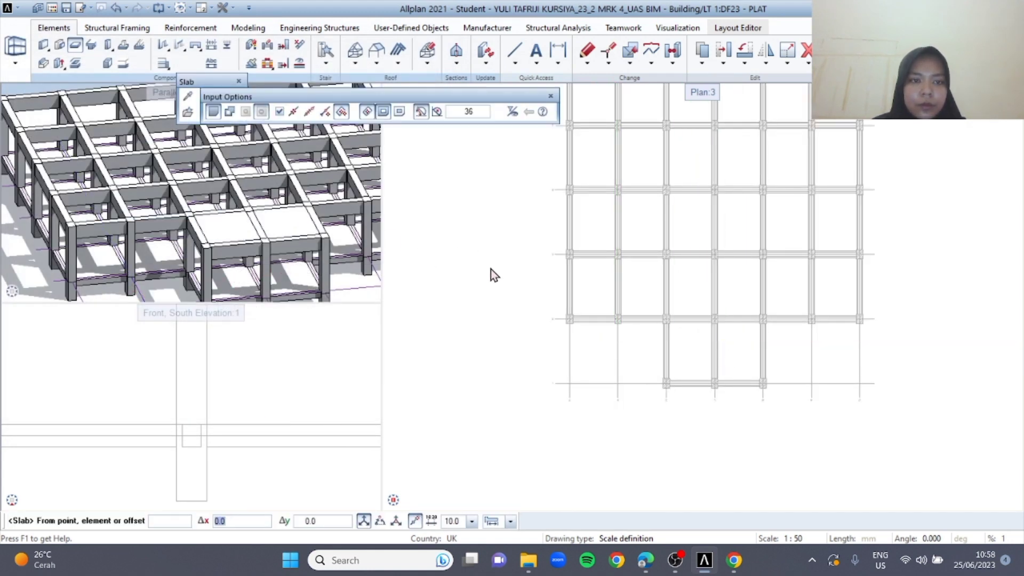
Place slabs in all six bays of the full row directly above the two projecting bays
scroll(367, 225, "up", 4)
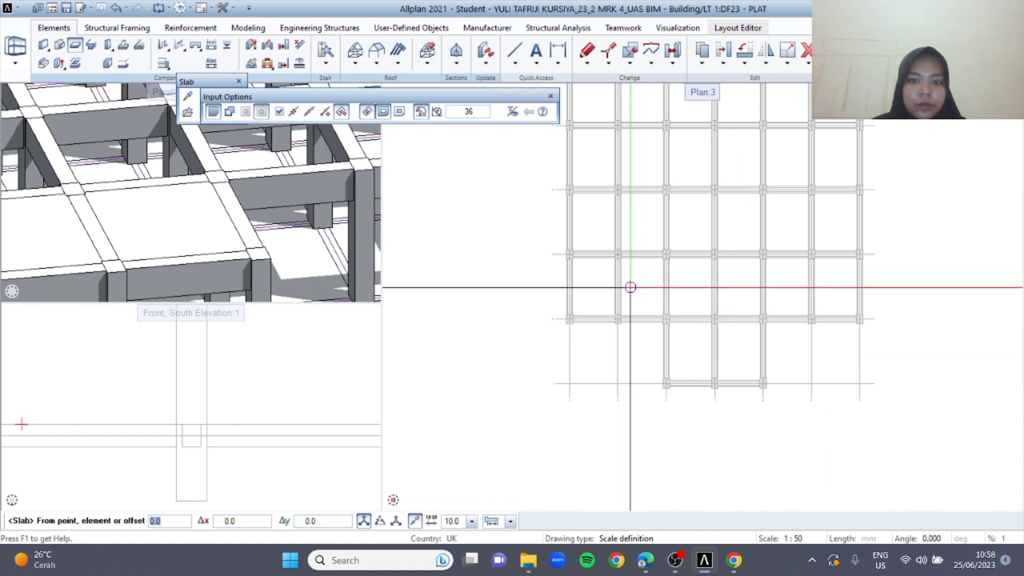
left_click(608, 287)
left_click(648, 288)
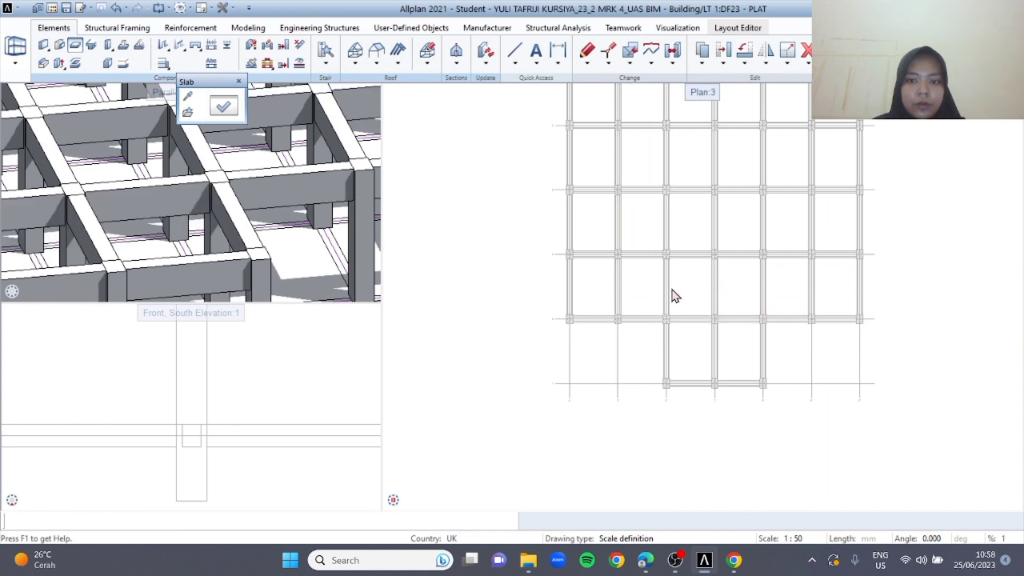
left_click(698, 286)
left_click(745, 288)
left_click(704, 261)
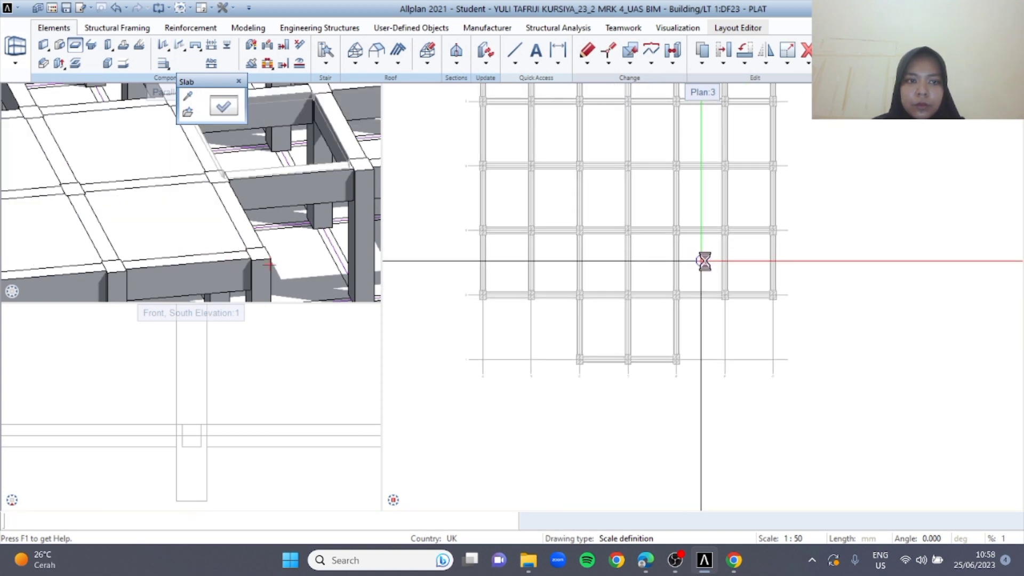
left_click(753, 268)
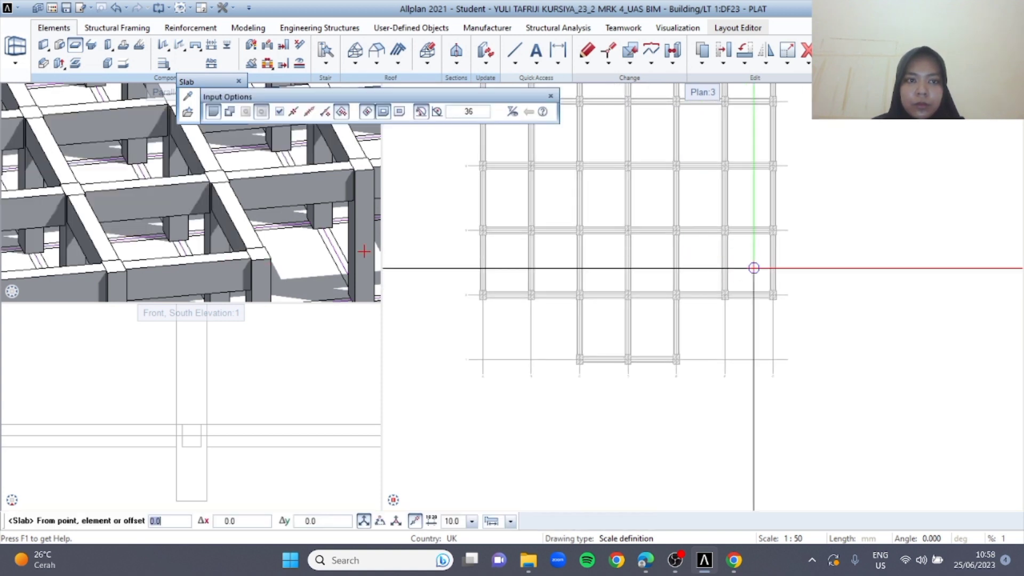
Place slabs in the bays of the second full row from the bottom of the plan
left_click(555, 200)
left_click(602, 194)
left_click(646, 195)
left_click(708, 201)
left_click(743, 201)
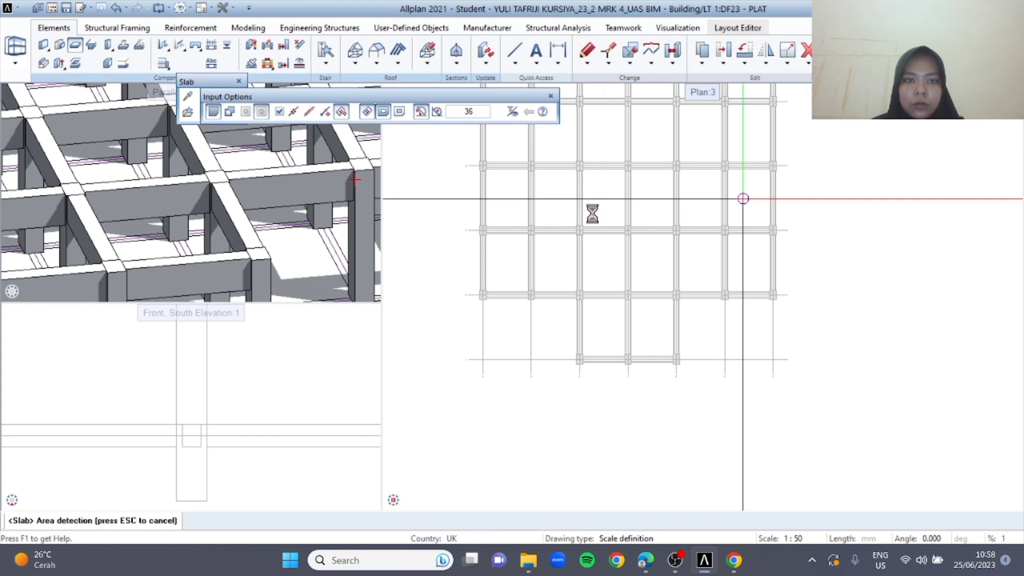
Place slabs in the bays of the third full row, directly below the top row of the plan
scroll(591, 211, "down", 2)
scroll(318, 187, "down", 4)
middle_click_drag(305, 187, 308, 236)
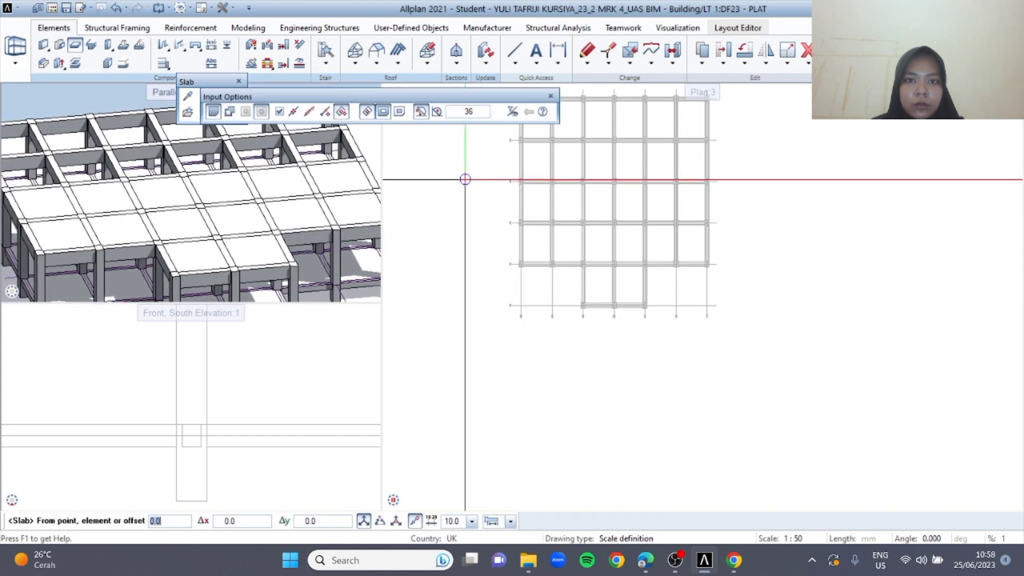
left_click(536, 156)
left_click(568, 158)
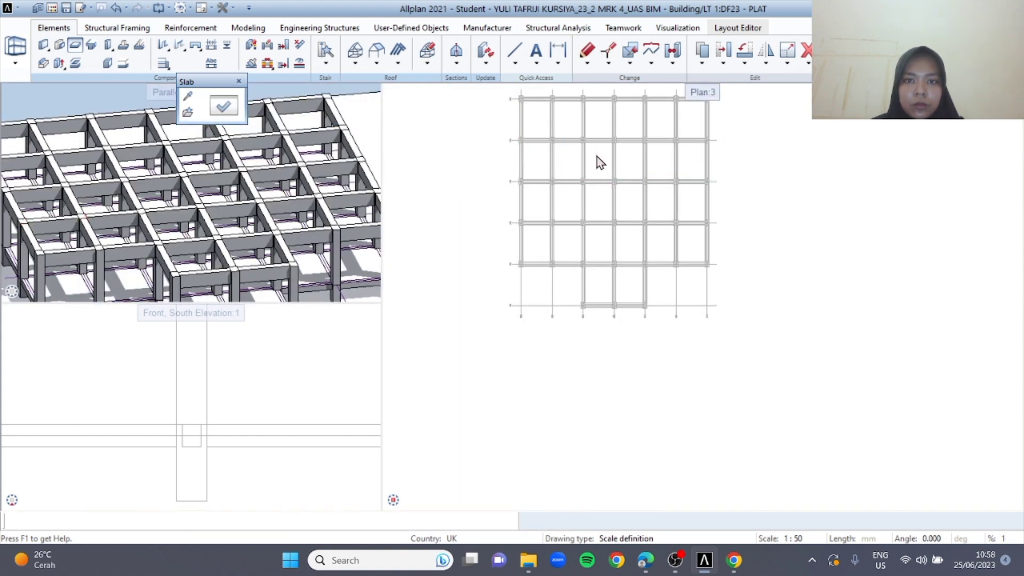
left_click(630, 157)
left_click(662, 154)
left_click(688, 159)
Place slabs in all six bays of the top row of the plan and end slab placement
left_click(687, 116)
left_click(655, 118)
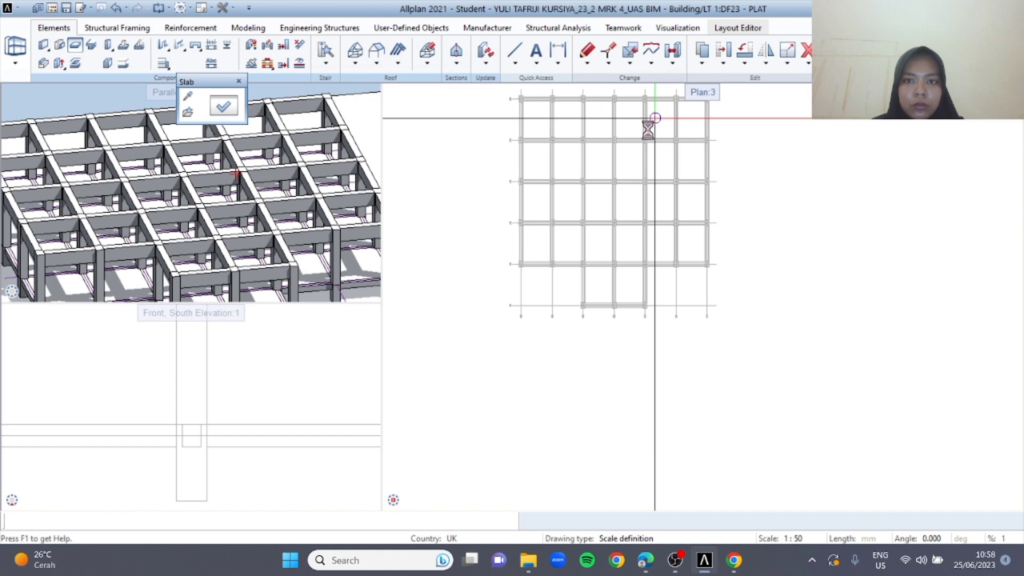
left_click(625, 118)
left_click(596, 117)
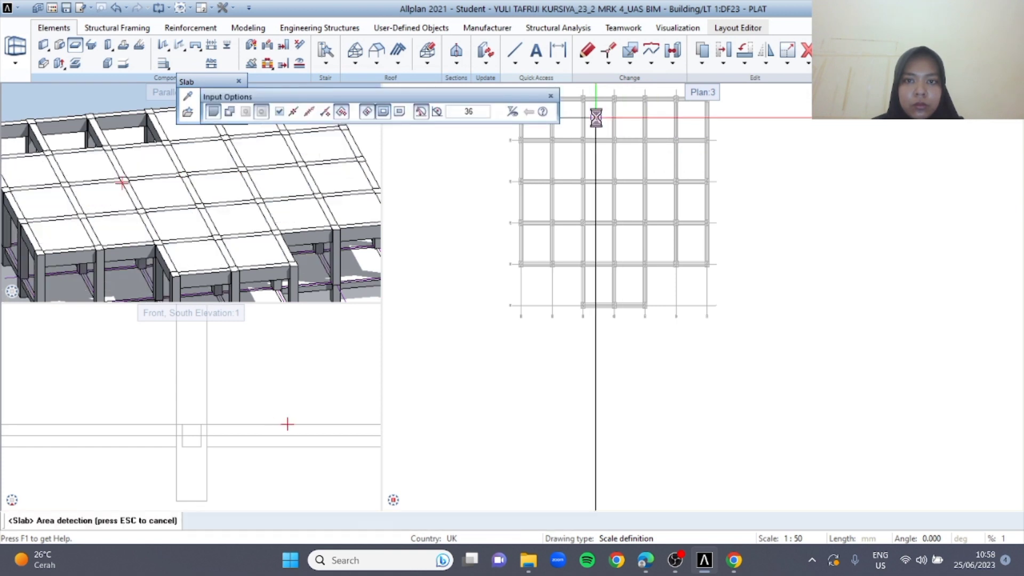
left_click(567, 118)
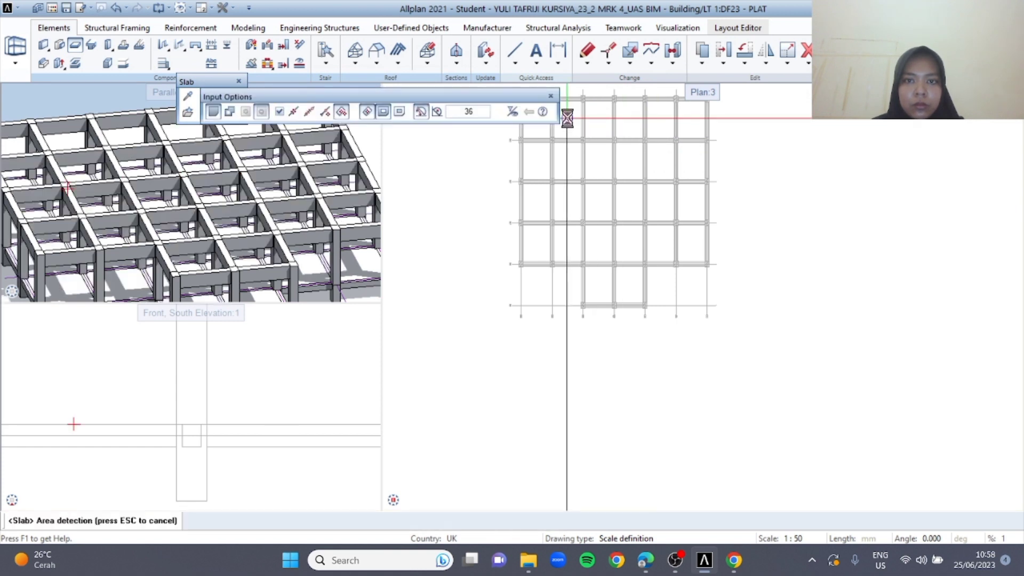
left_click(532, 127)
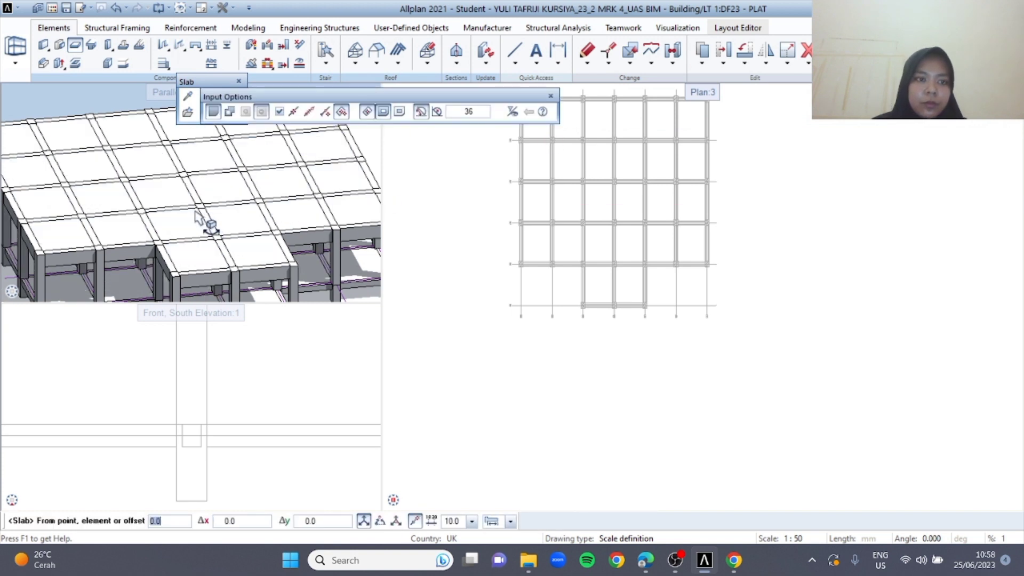
scroll(205, 213, "up", 3)
scroll(314, 210, "down", 3)
middle_click_drag(623, 171, 629, 205)
key("Escape")
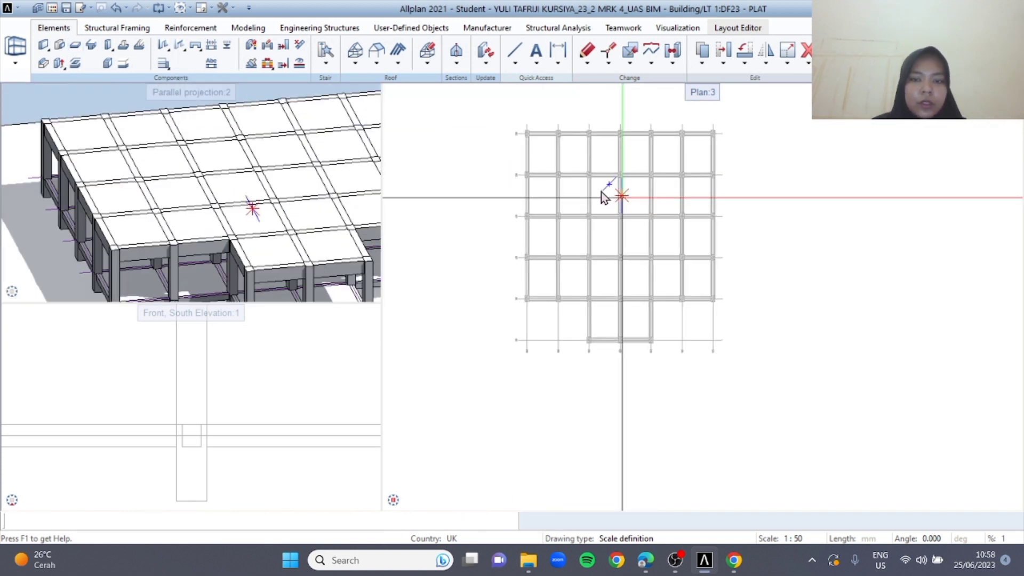
Activate drawing file 31 under LT 2, set drawing file 23 PLAT to reference, and make drawing file 21 KOLOM current
double_click(451, 183)
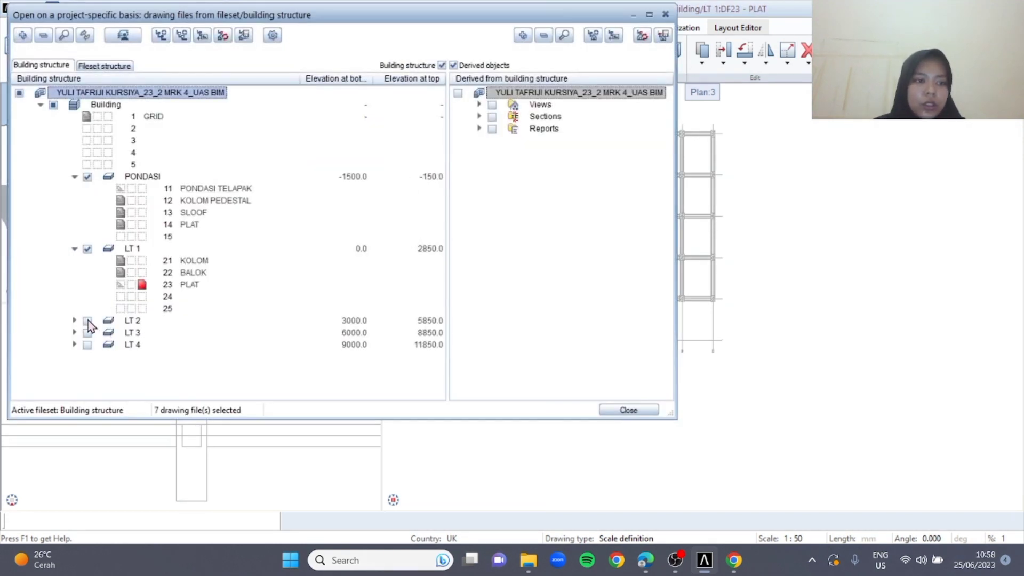
left_click(74, 321)
left_click(142, 333)
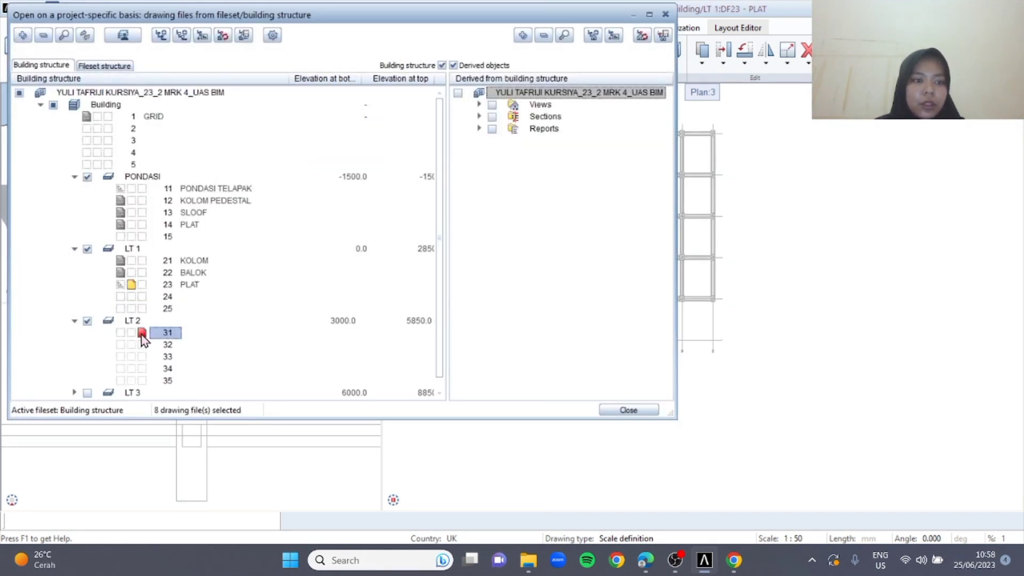
left_click(120, 285)
left_click(143, 262)
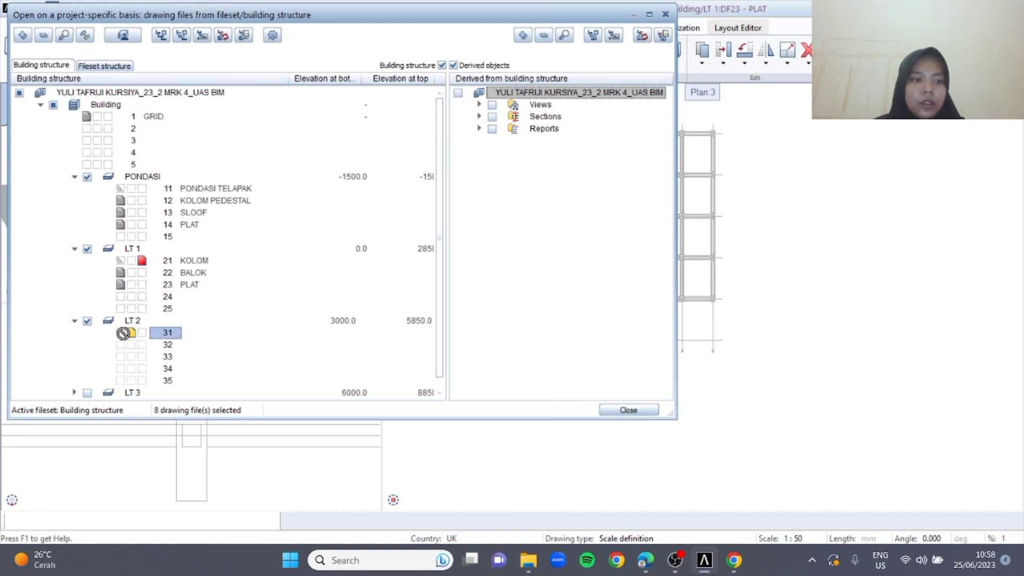
Rename drawing file 31 under LT 2 as KOLOM and close the drawing file selection
right_click(168, 336)
left_click(238, 480)
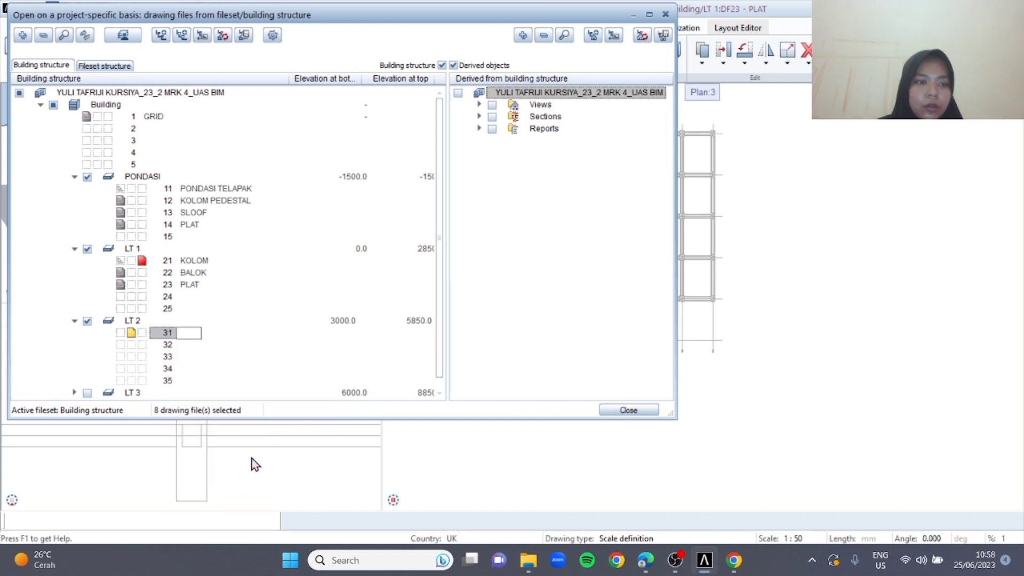
type("KOLOM")
key("Return")
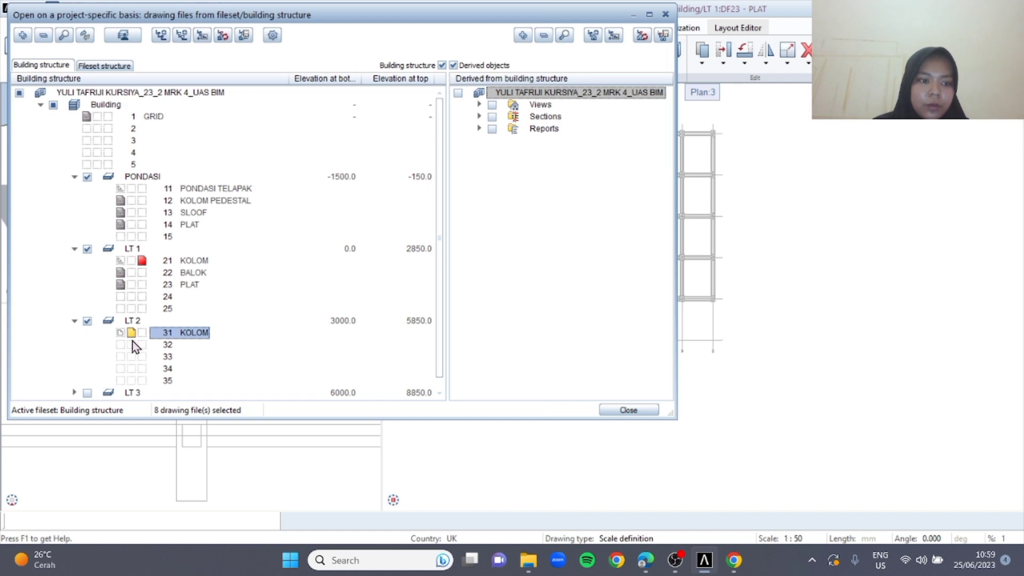
left_click(640, 412)
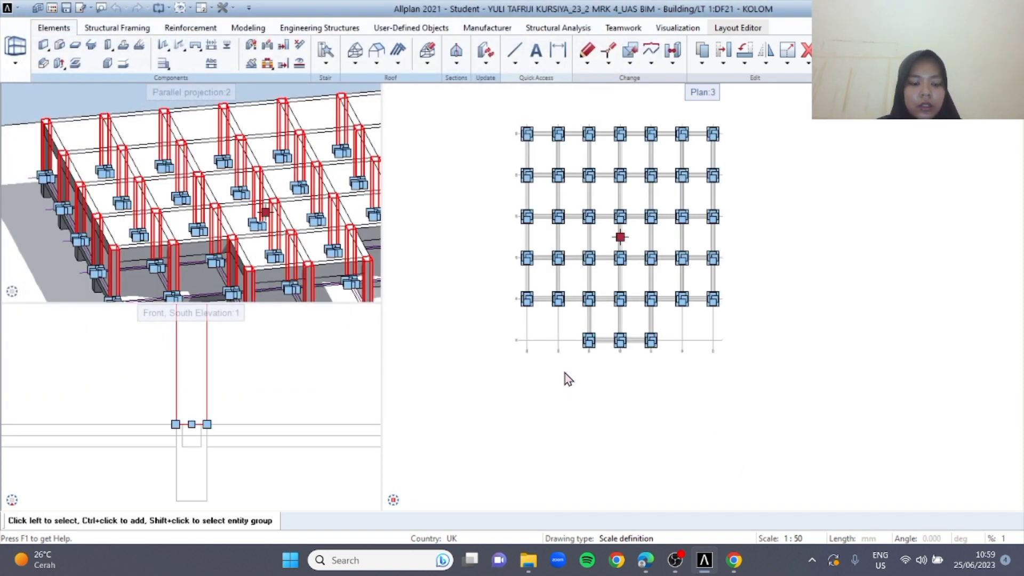
Make drawing file 31 KOLOM under LT 2 the current one and set drawing file 21 KOLOM under LT 1 to reference
double_click(479, 430)
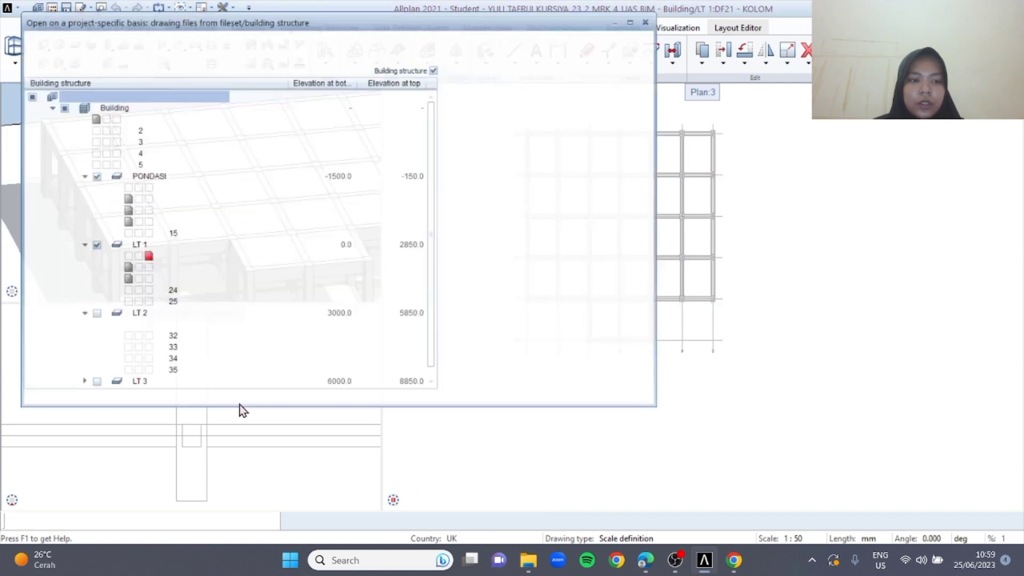
left_click(139, 333)
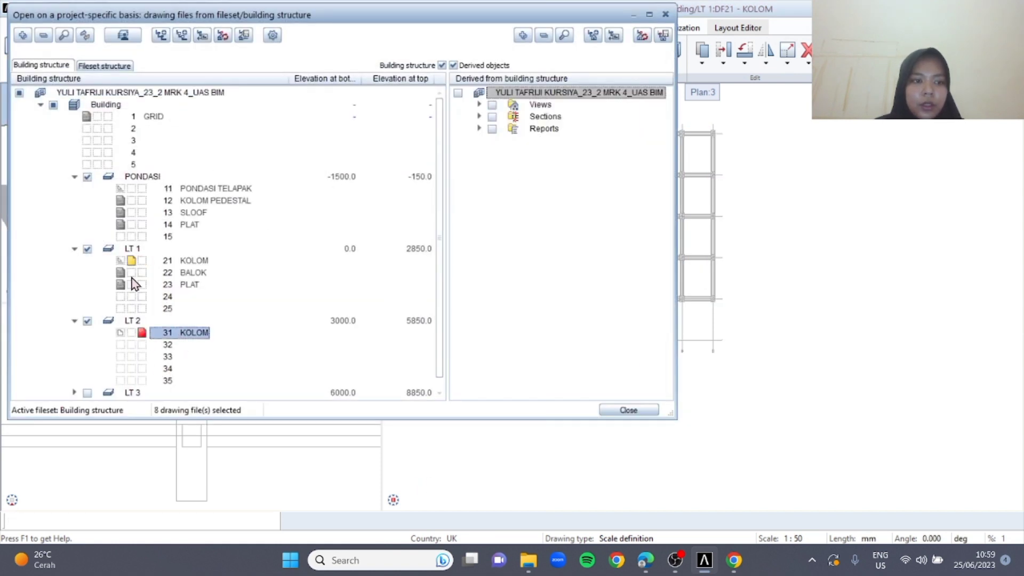
left_click(118, 263)
left_click(630, 411)
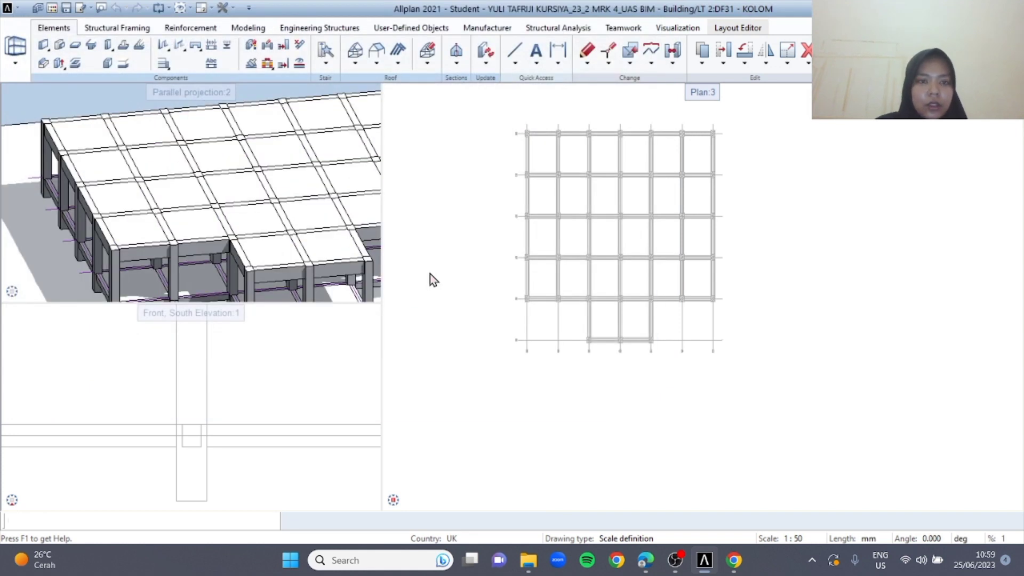
Set drawing file 31 KOLOM to reference, make drawing file 32 under LT 2 current, and rename it as BALOK
double_click(420, 195)
left_click(122, 332)
left_click(142, 344)
right_click(168, 345)
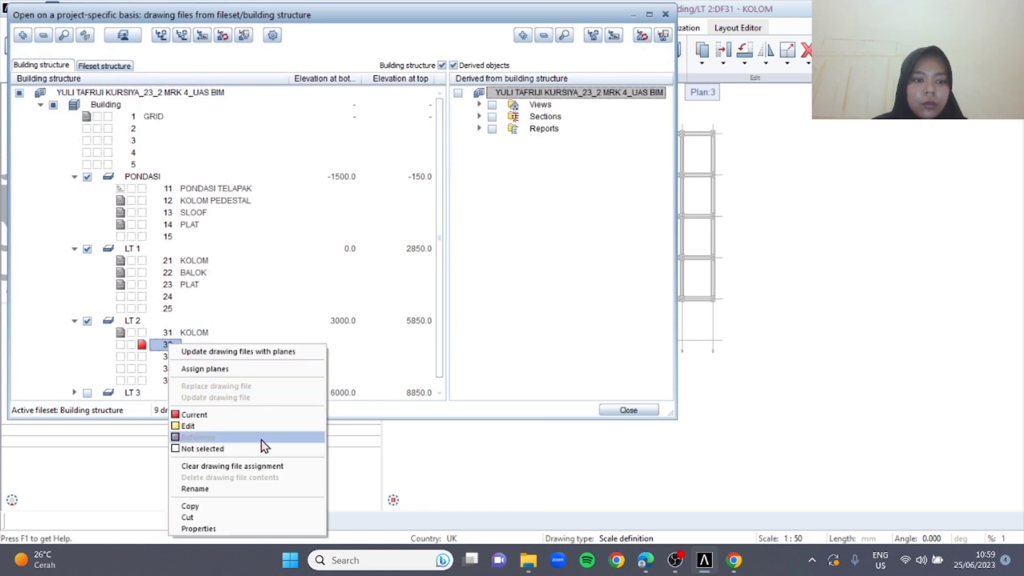
left_click(255, 489)
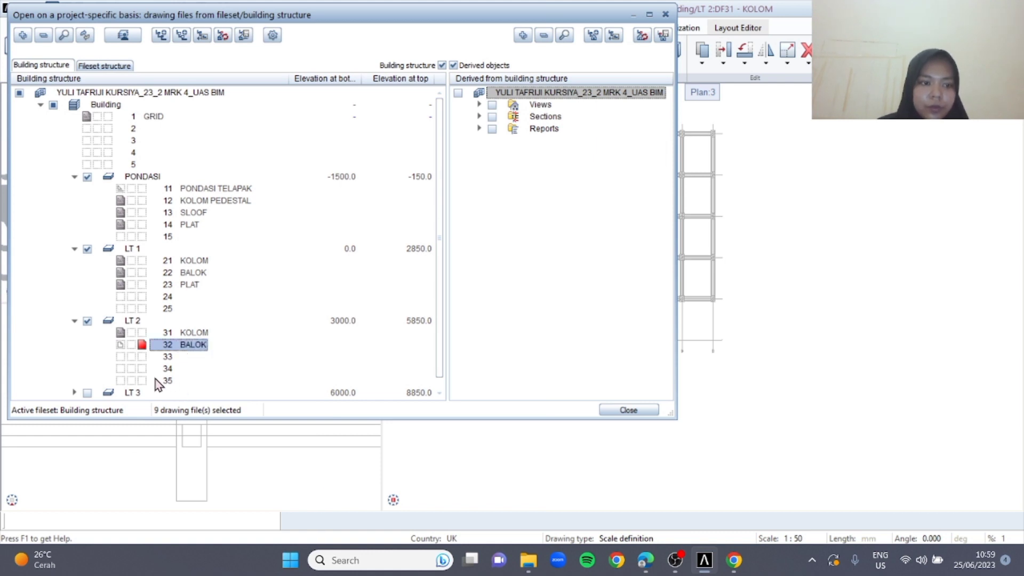
Make drawing file 33 under LT 2 the current one and rename it as PLAT
left_click(143, 356)
right_click(175, 357)
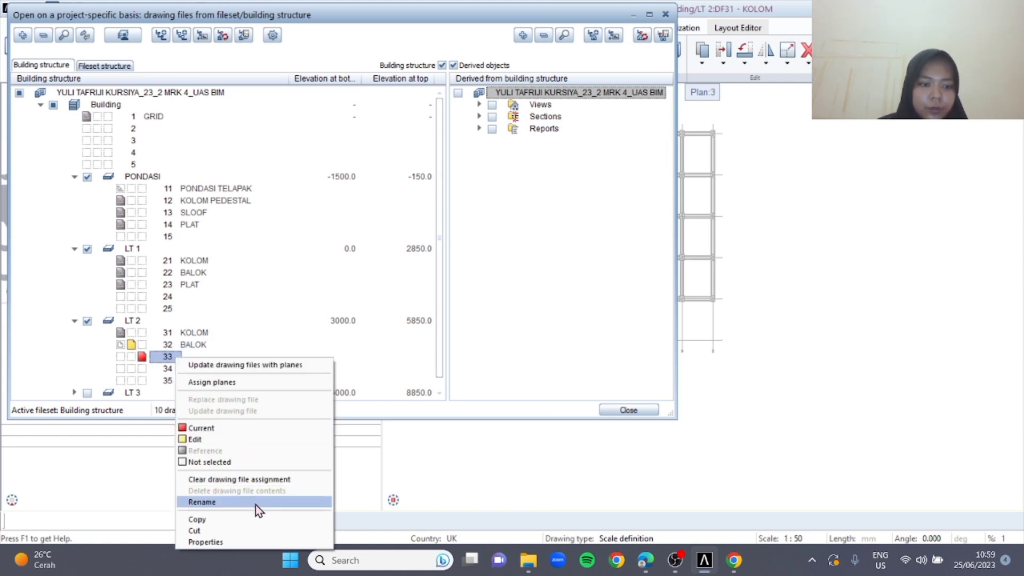
left_click(259, 502)
type("PL")
key("Caps_Lock")
type("t")
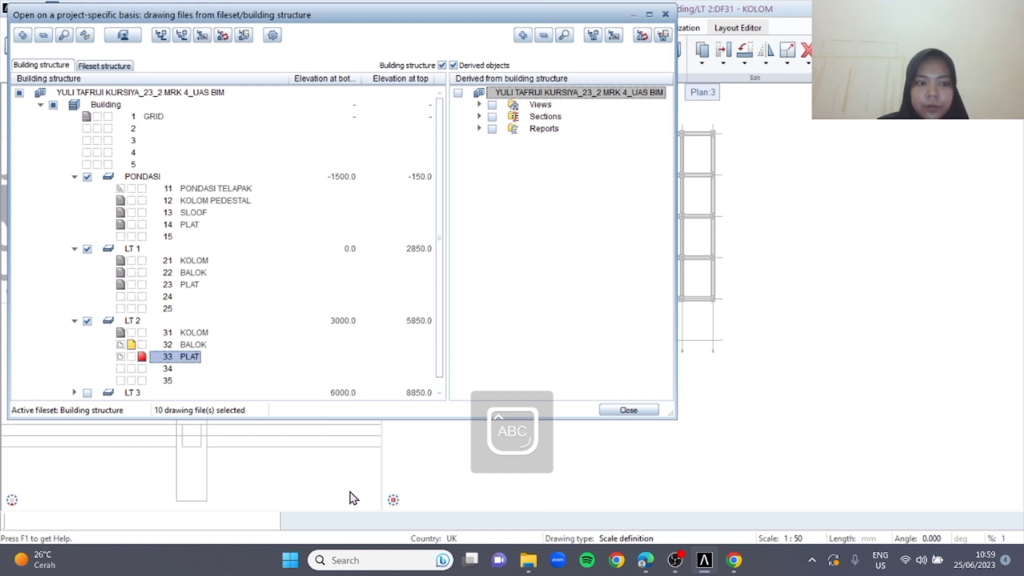
Set the LT 2 BALOK and PLAT drawing files to reference, make drawing file 22 BALOK current, and copy all its beams
left_click(119, 356)
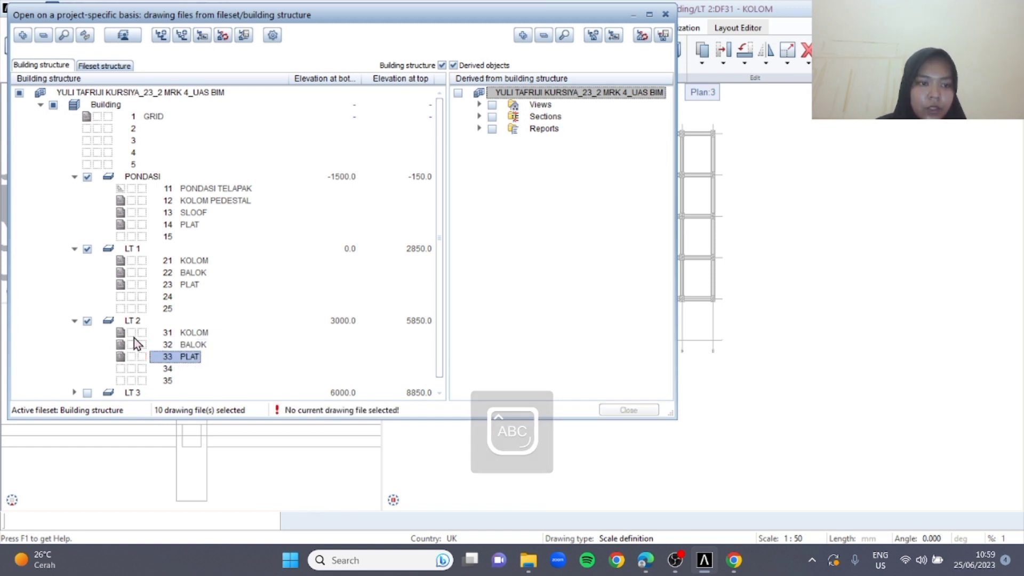
left_click(142, 272)
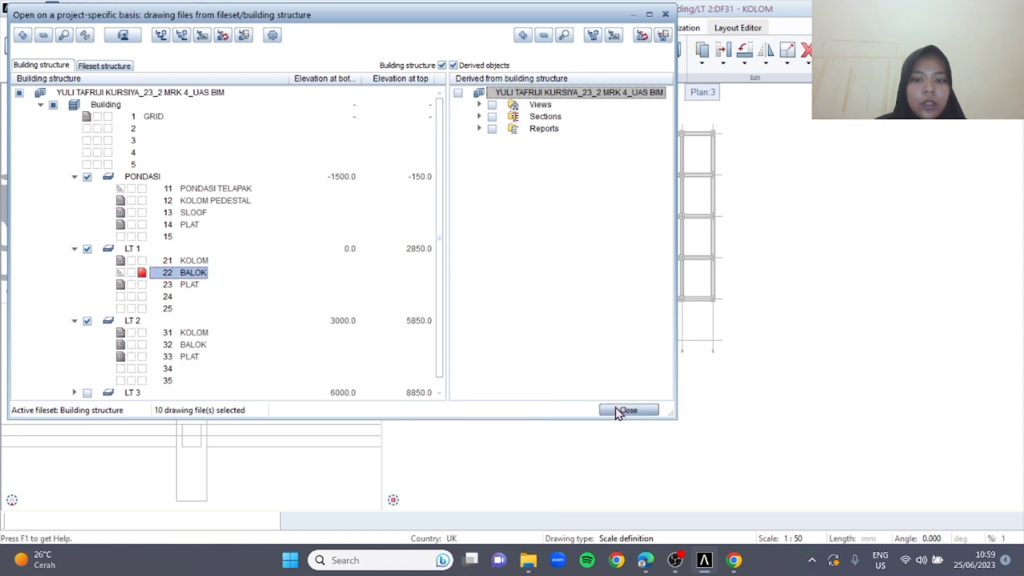
left_click(619, 409)
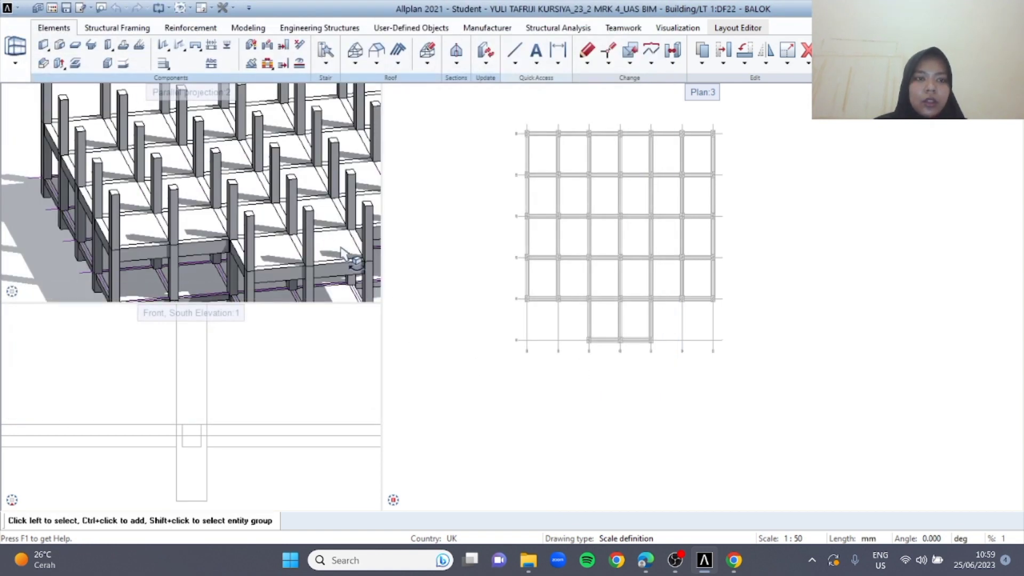
key("ctrl+a")
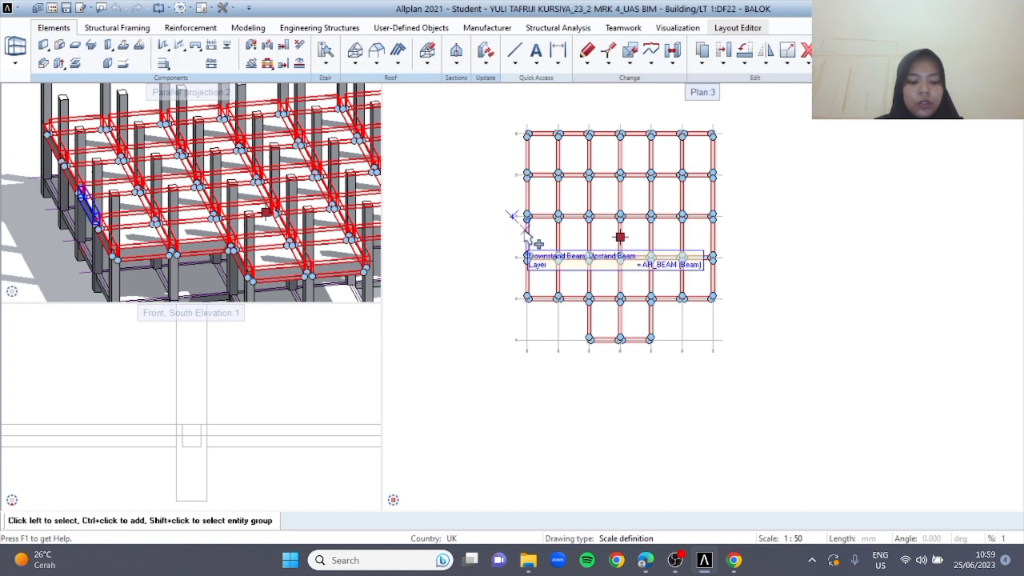
key("Delete")
Make drawing file 32 BALOK under LT 2 the current one and set drawing file 22 BALOK under LT 1 to reference
double_click(449, 245)
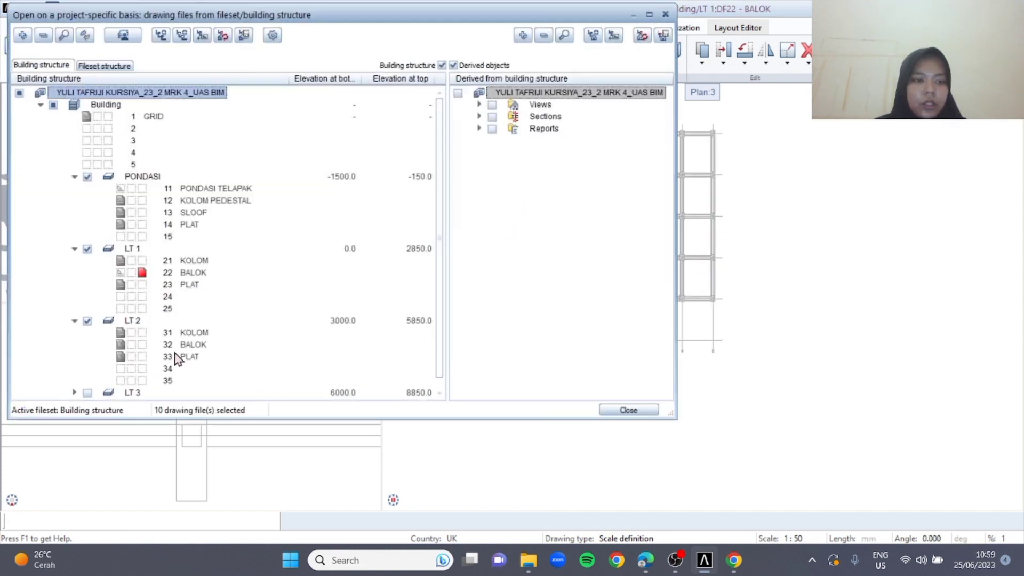
left_click(143, 346)
left_click(122, 274)
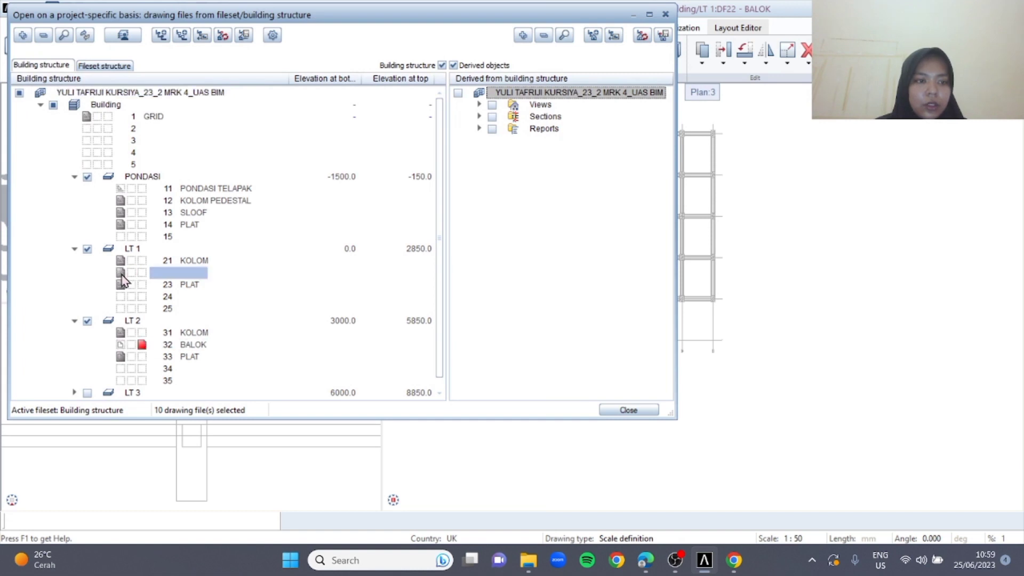
left_click(608, 413)
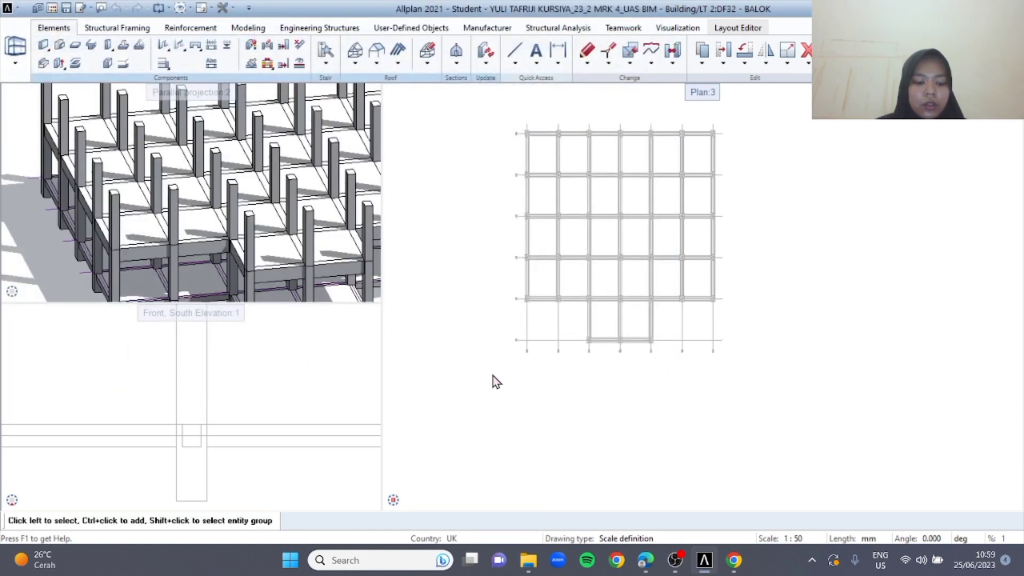
Paste the copied beams into the LT 2 BALOK drawing file at their original plan position
key("ctrl+a")
key("Escape")
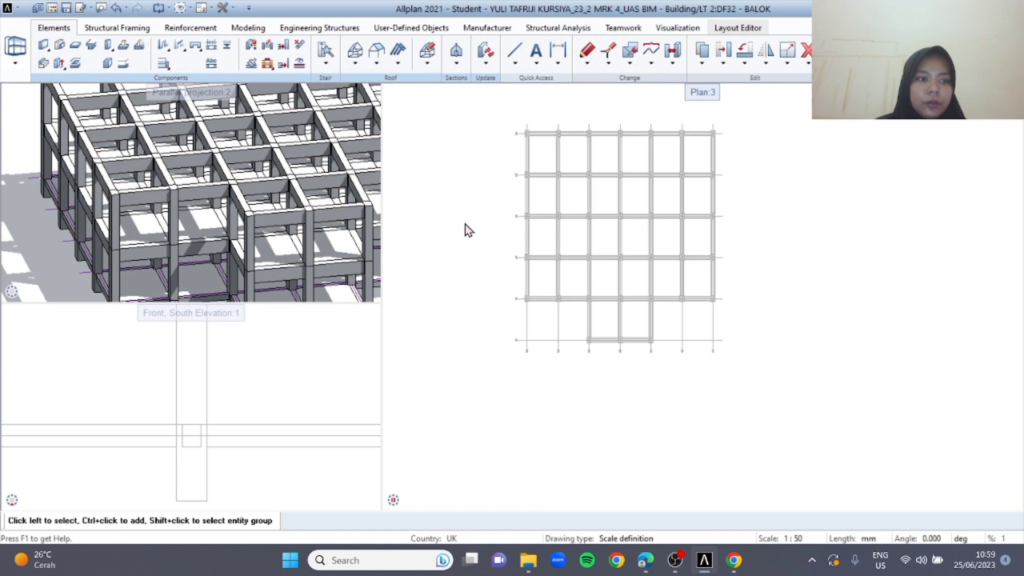
Make drawing file 23 PLAT under LT 1 current, set 32 BALOK to reference, and copy all the slabs
double_click(461, 206)
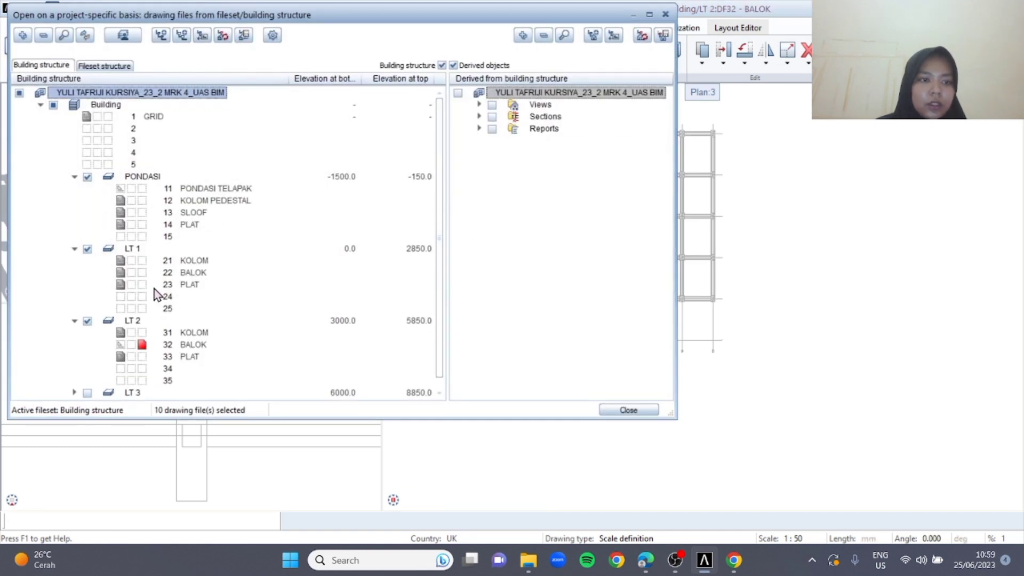
left_click(141, 284)
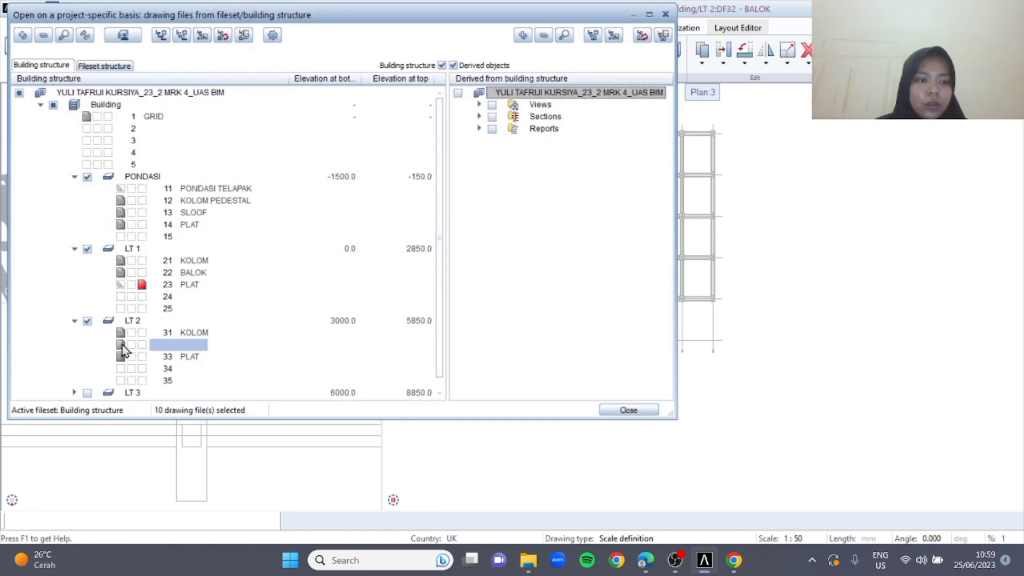
left_click(618, 409)
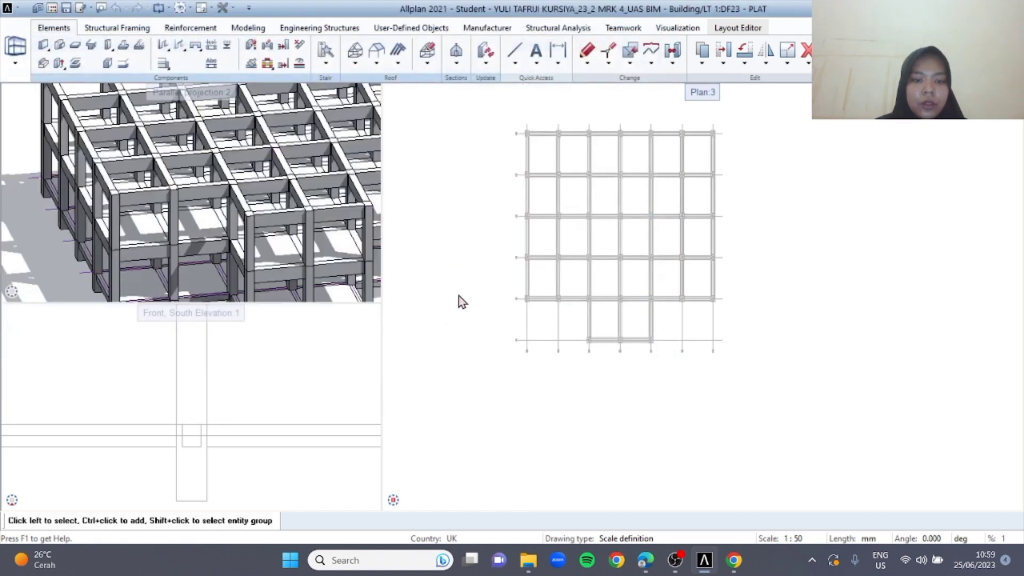
key("ctrl+a")
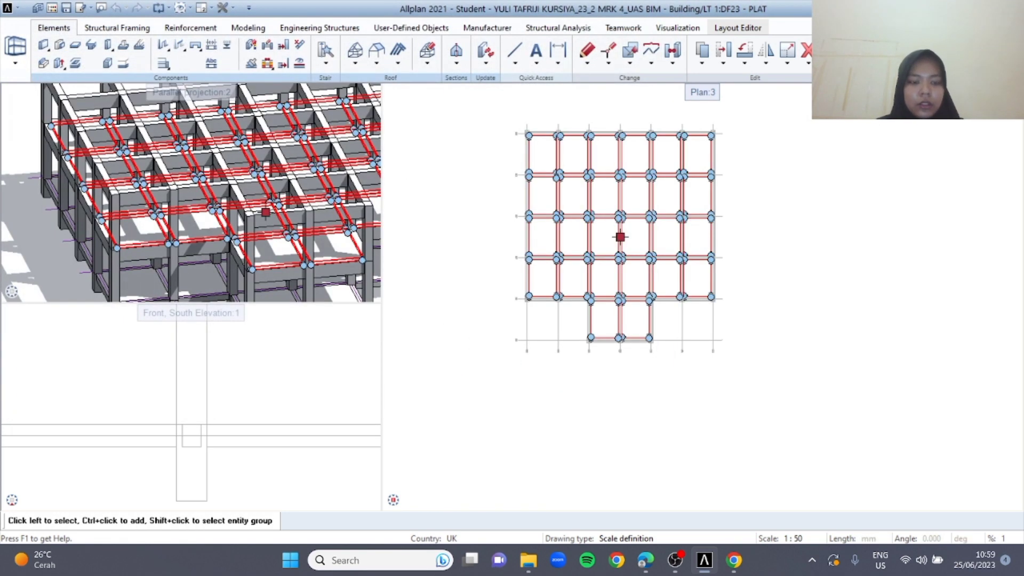
key("Escape")
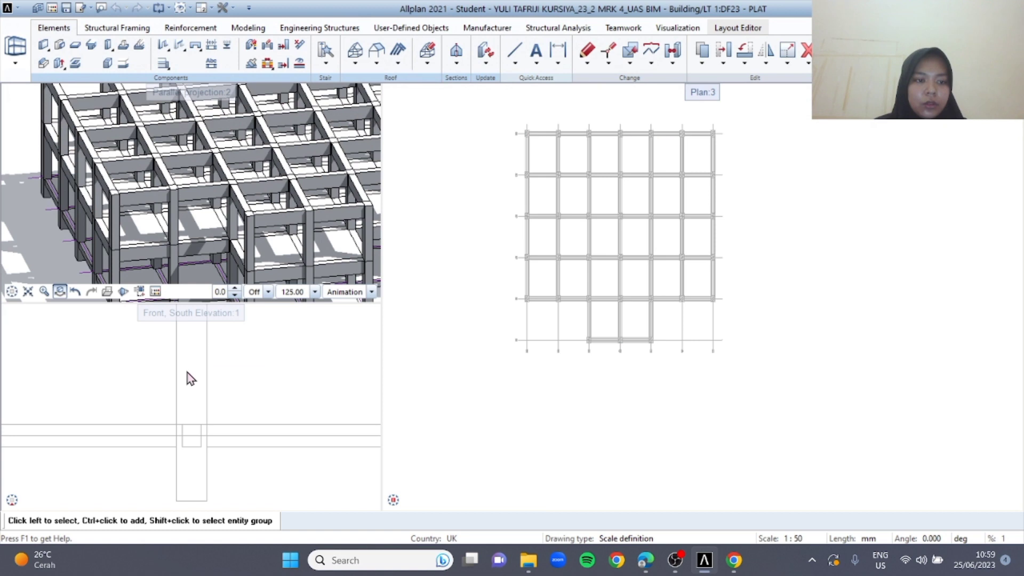
Make drawing file 33 PLAT under LT 2 the current one and set 23 PLAT under LT 1 to reference
key("ctrl+o")
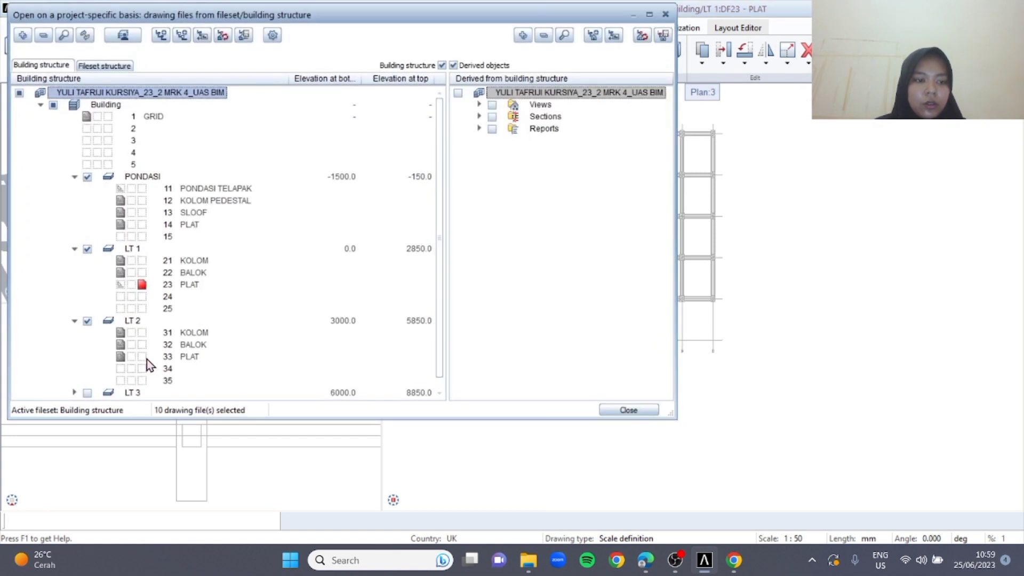
left_click(145, 357)
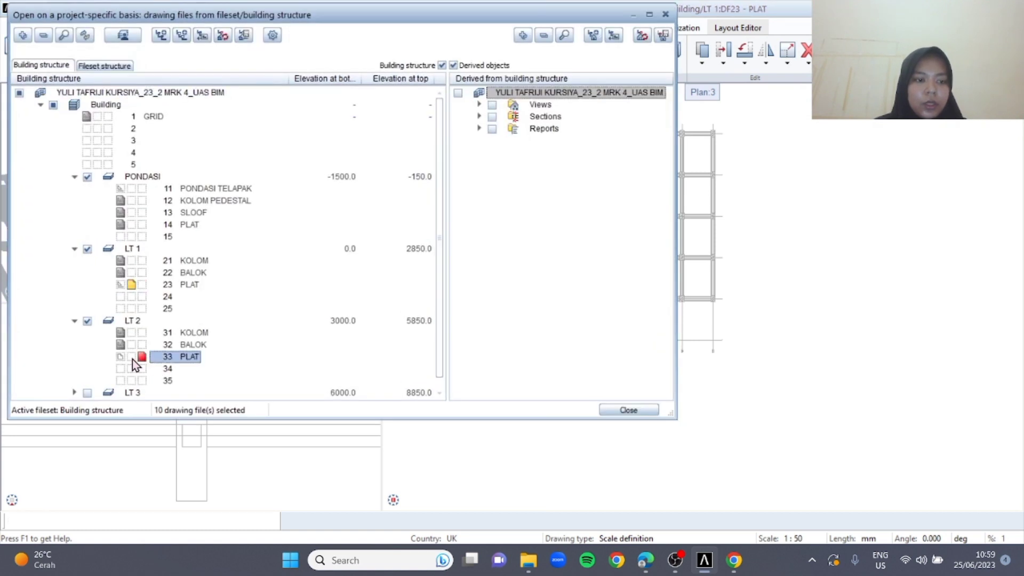
left_click(132, 288)
left_click(628, 410)
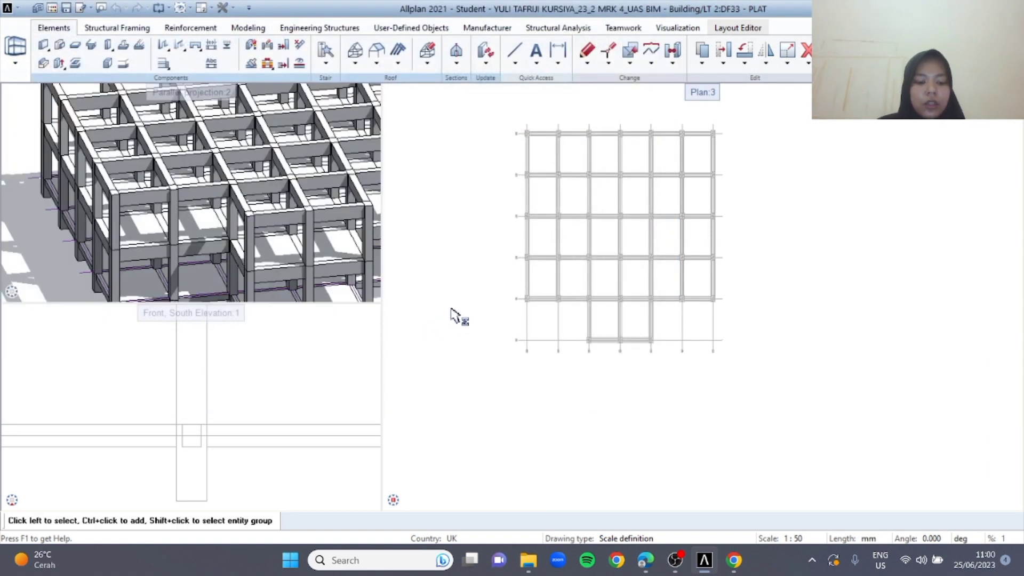
Paste the copied slabs into the LT 2 PLAT drawing file at their original plan position
scroll(405, 224, "down", 2)
middle_click_drag(488, 220, 527, 277)
scroll(458, 291, "up", 2)
middle_click_drag(510, 326, 462, 210)
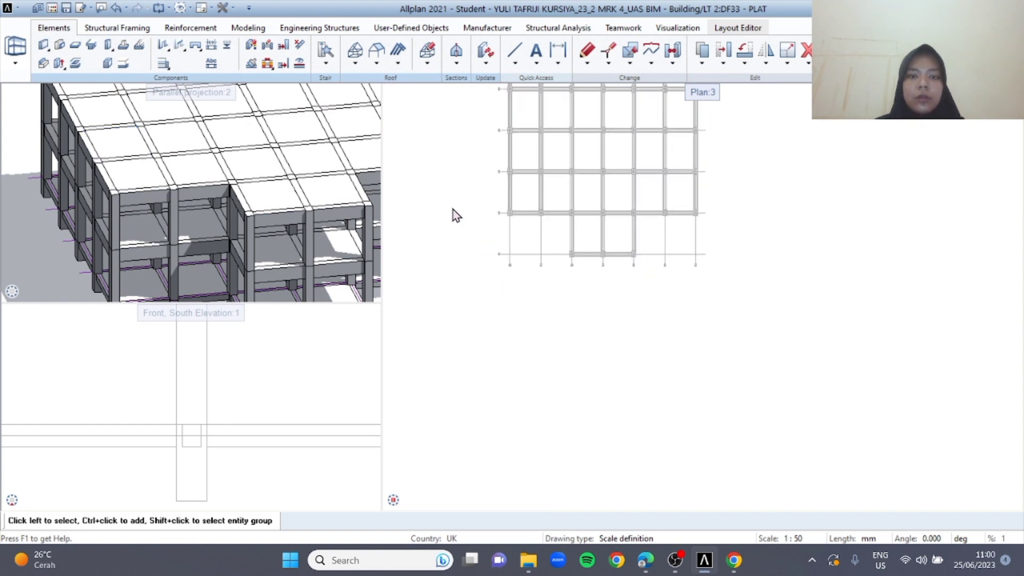
Set drawing file 33 PLAT to reference, make drawing file 41 under LT 3 current, and rename it as KOLOM
key("F2")
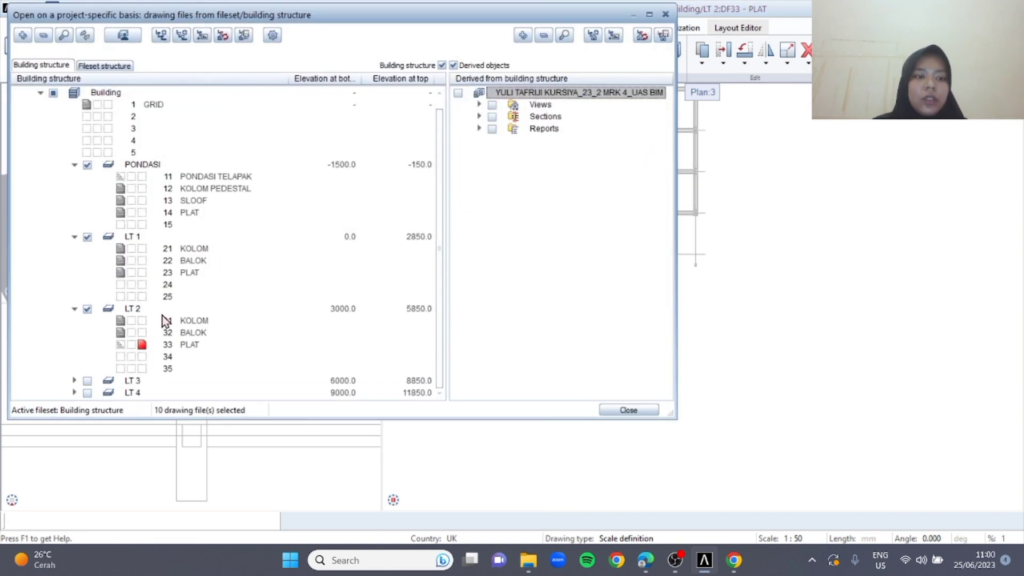
left_click(74, 381)
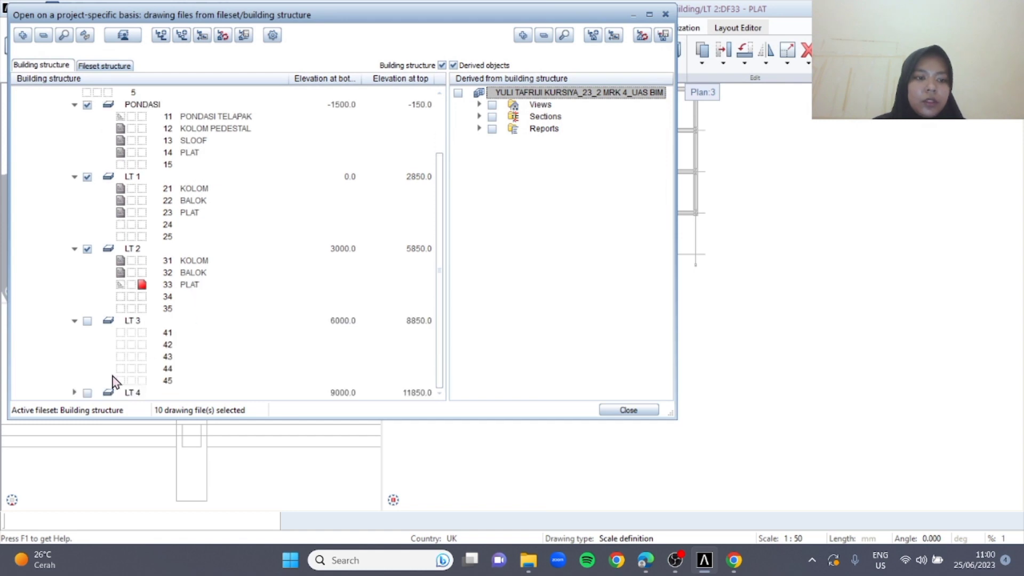
left_click(74, 393)
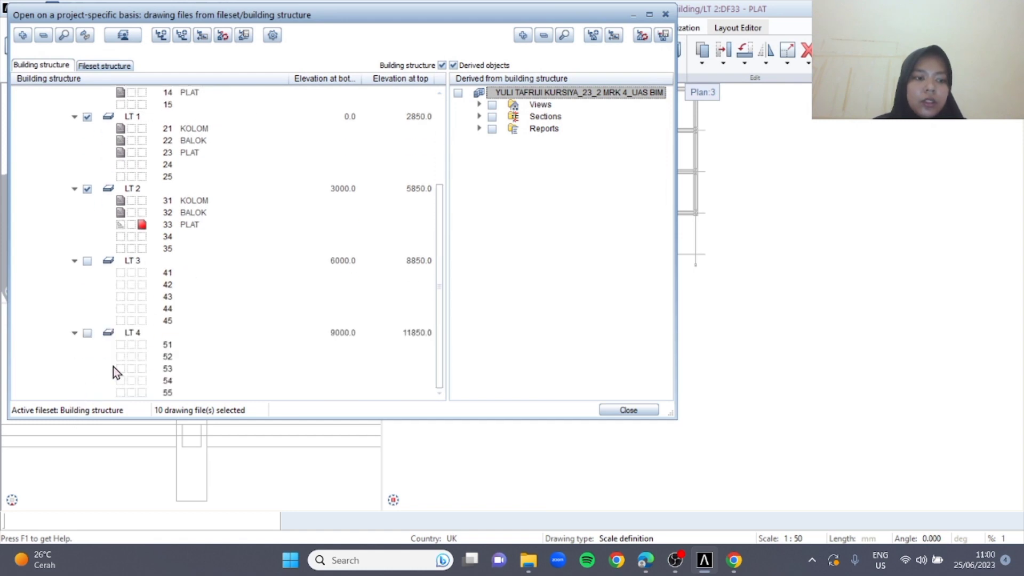
left_click(124, 224)
left_click(142, 273)
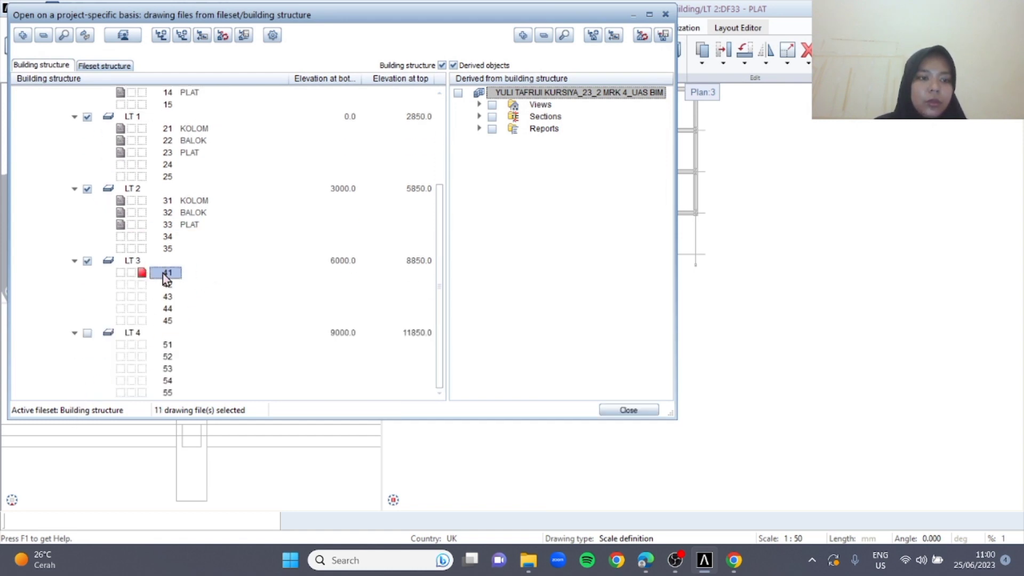
right_click(162, 274)
left_click(231, 417)
type("KOLOM")
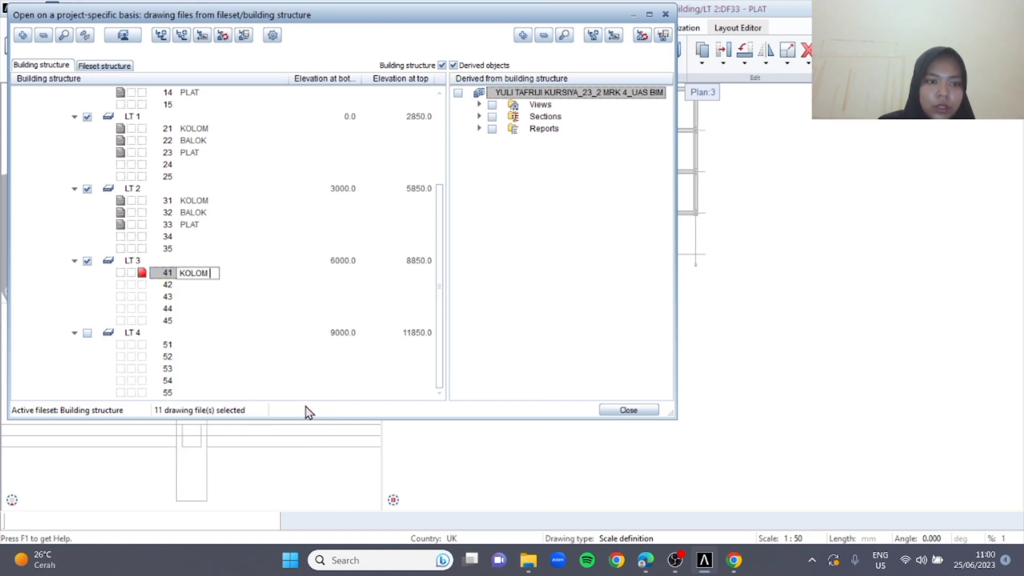
Rename drawing files 42 and 43 under LT 3 as BALOK and PLAT
left_click(171, 289)
right_click(172, 291)
left_click(259, 434)
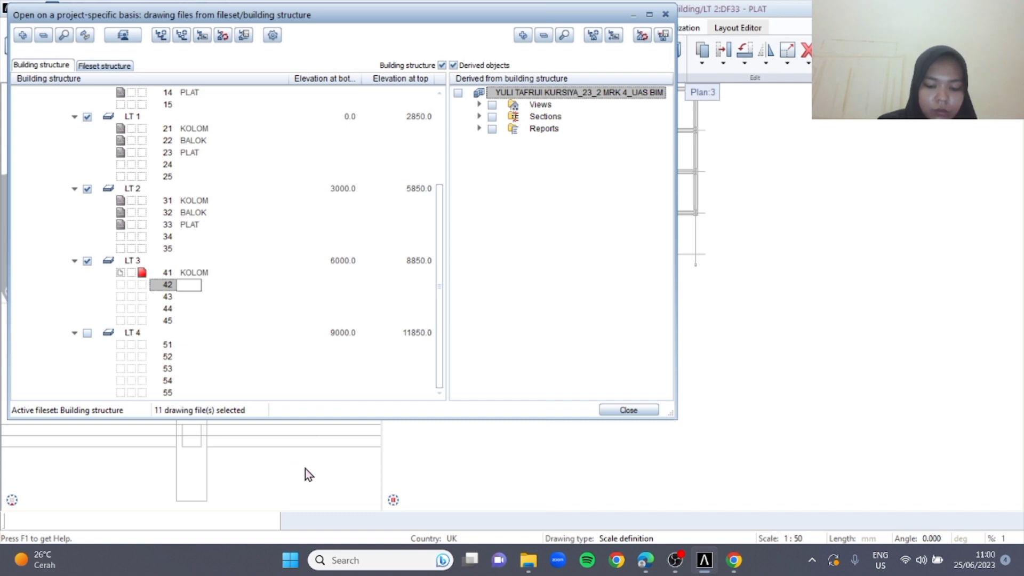
key("Return")
right_click(174, 302)
left_click(239, 438)
type("PLAT")
key("Return")
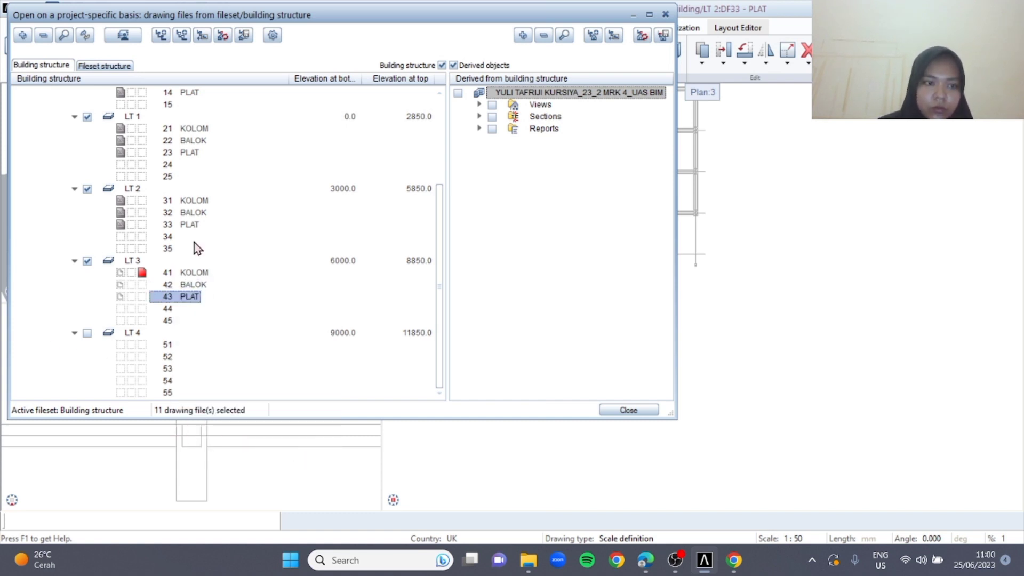
Activate drawing files 51 and 52 under LT 4 and rename them as KOLOM and BALOK
left_click(167, 346)
right_click(169, 346)
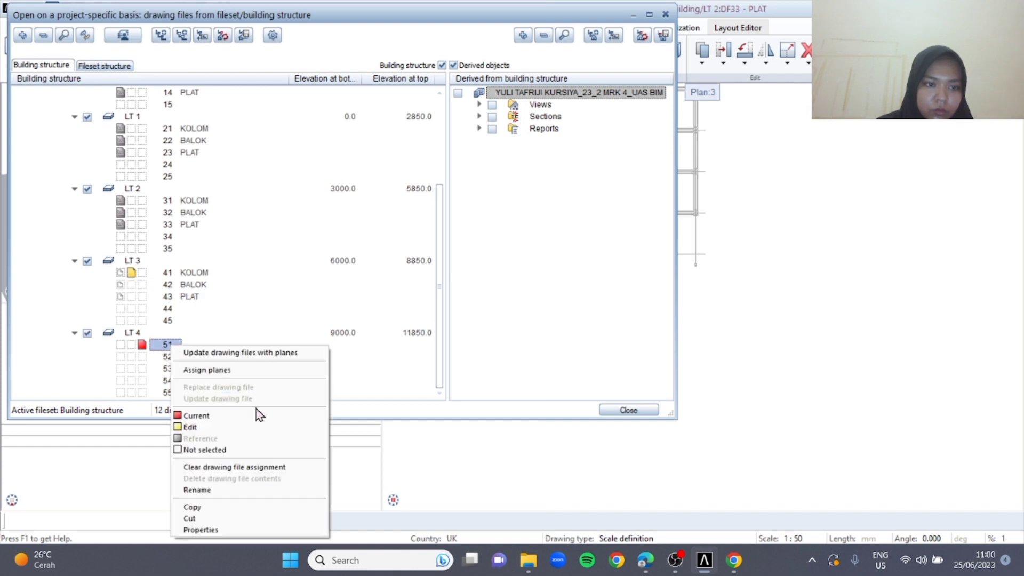
left_click(236, 494)
key("Return")
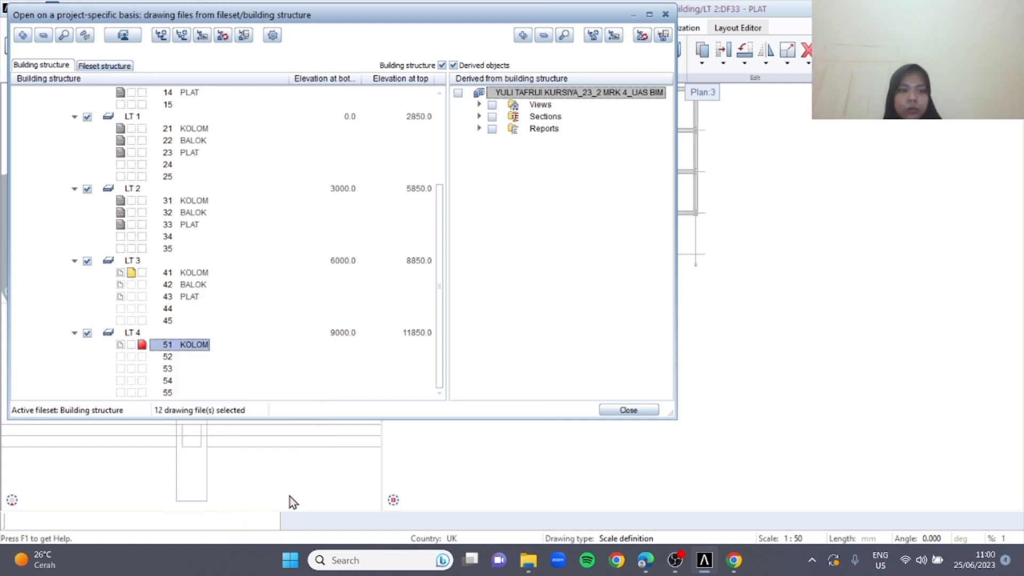
left_click(146, 356)
right_click(173, 368)
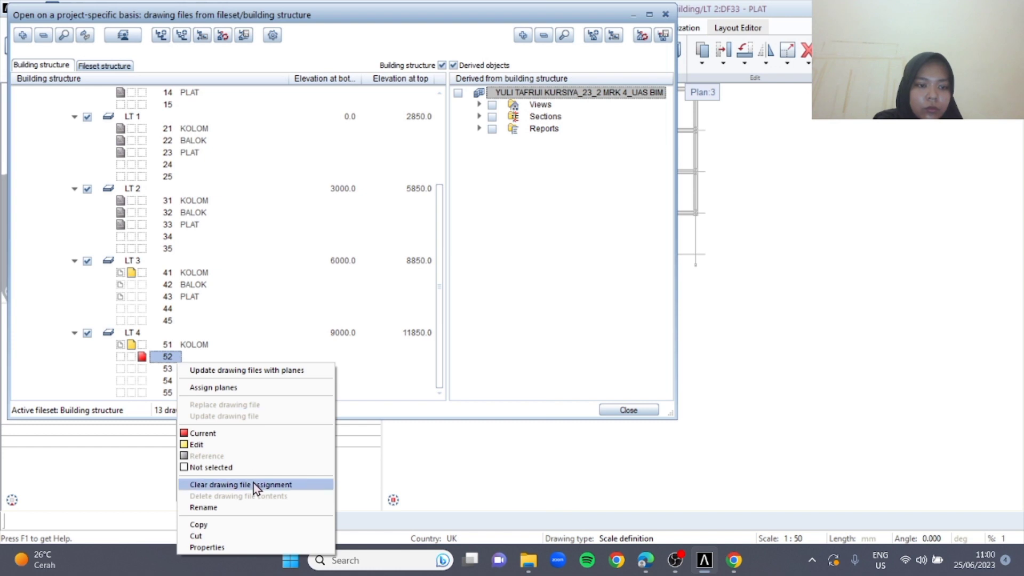
left_click(239, 503)
type("BALOK")
key("Return")
Make drawing file 53 under LT 4 current, rename it as PLAT, and close the drawing file selection
left_click(145, 369)
right_click(166, 369)
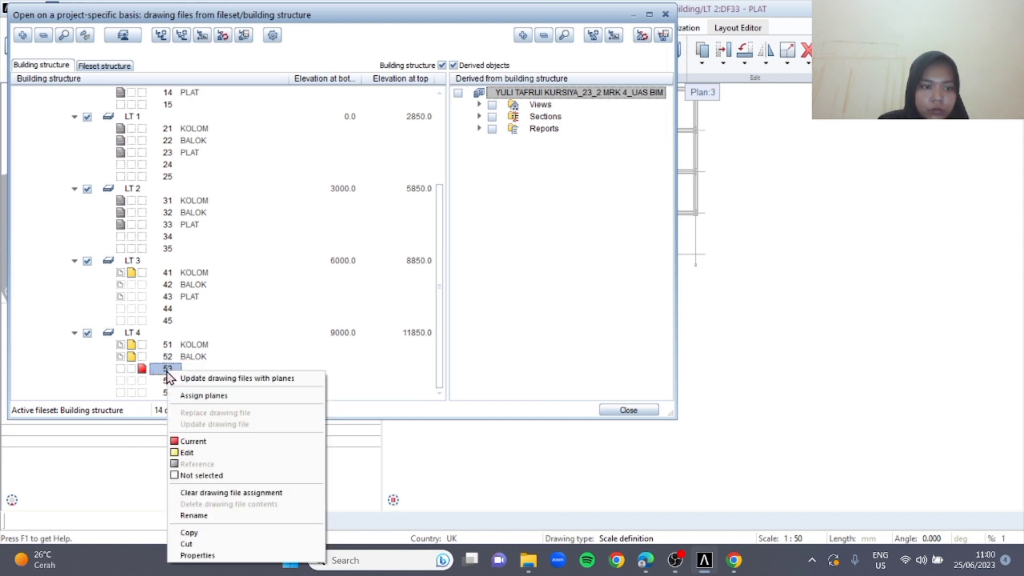
left_click(239, 515)
key("Return")
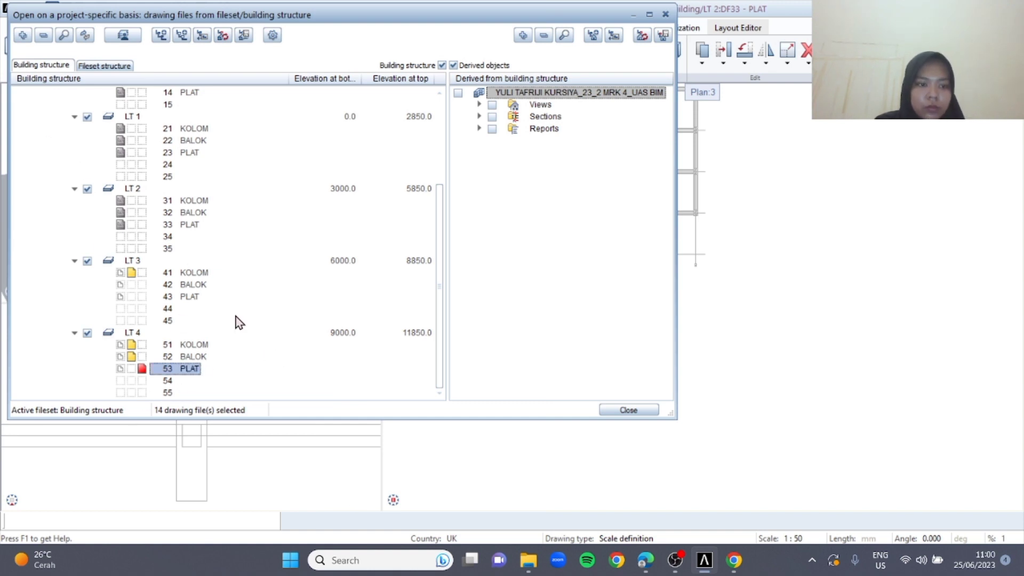
key("Escape")
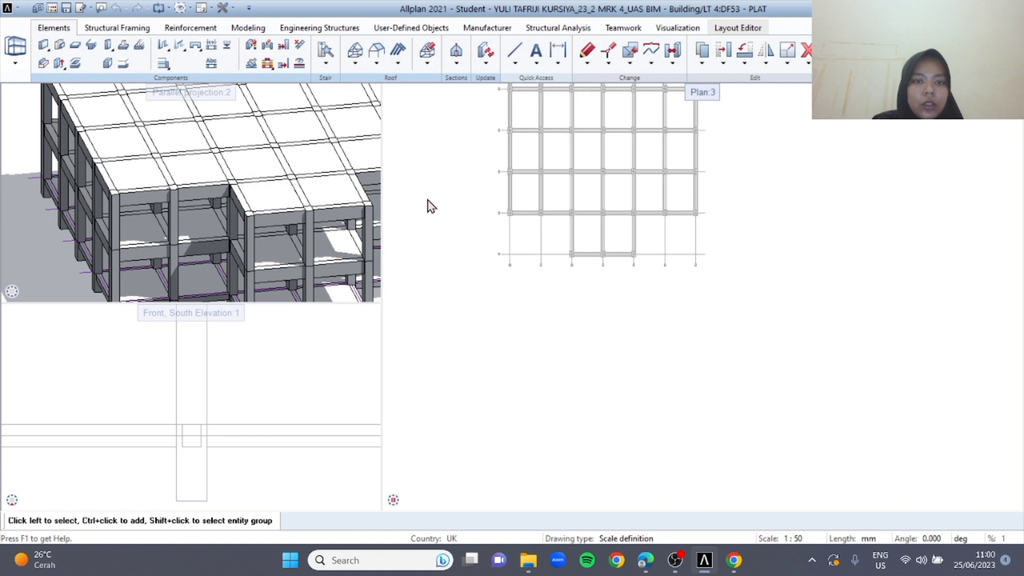
Set the KOLOM, BALOK and PLAT drawing files of LT 3 and LT 4 to reference
key("F2")
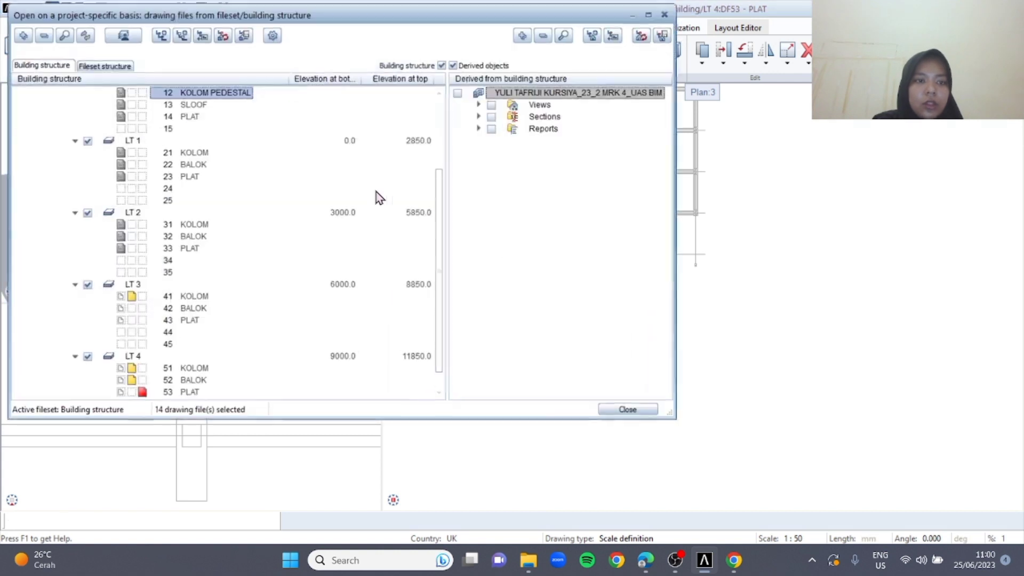
left_click(121, 298)
left_click(116, 308)
left_click(123, 320)
left_click(122, 369)
left_click(122, 380)
left_click(122, 393)
Make drawing file 31 KOLOM under LT 2 the current one for copying its columns
left_click(142, 296)
left_click(142, 296)
left_click(143, 225)
left_click(650, 409)
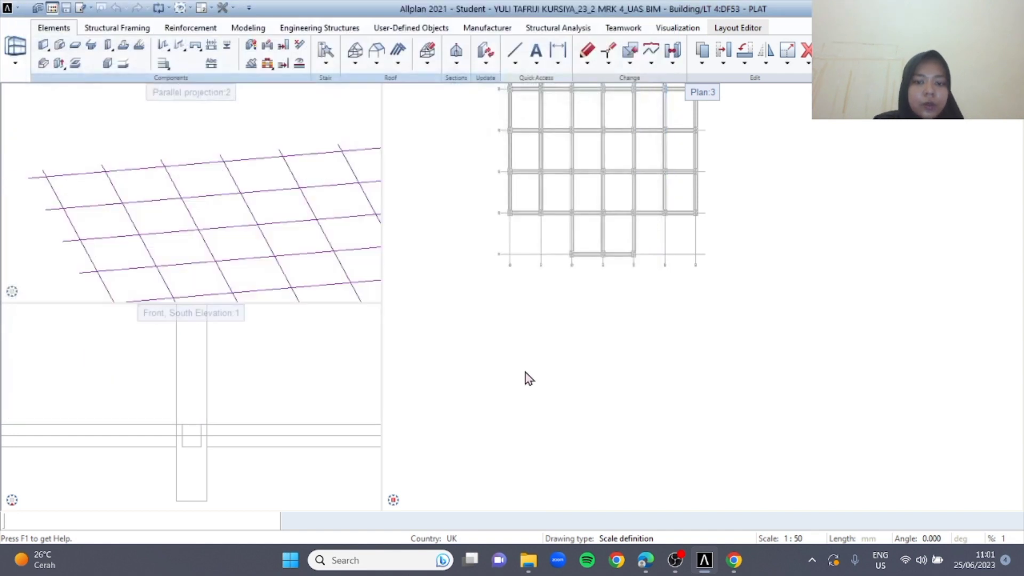
Make drawing file 41 KOLOM under LT 3 current, set 31 KOLOM to reference, and paste the copied columns in place
double_click(478, 366)
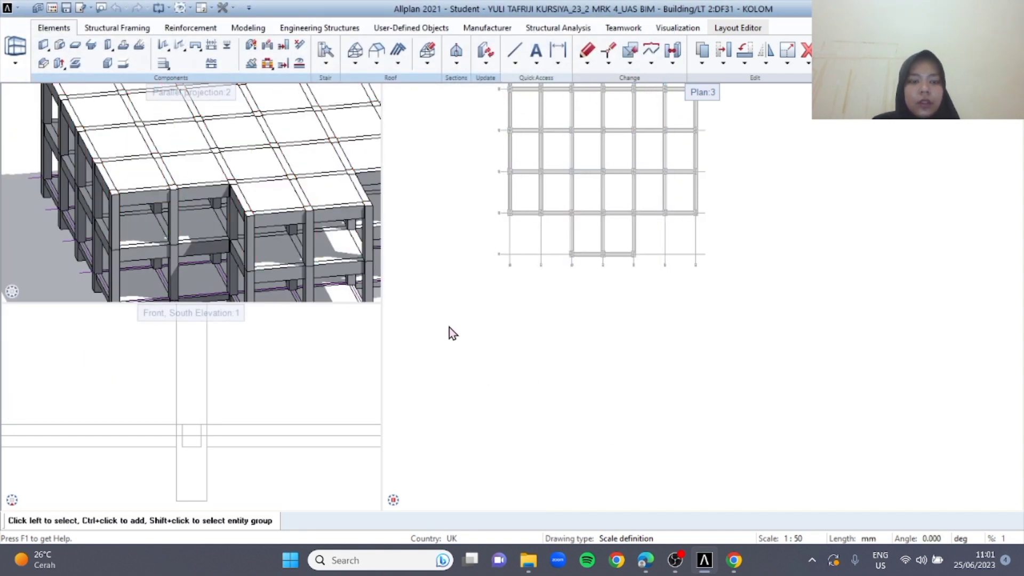
scroll(141, 319, "down", 3)
left_click(141, 225)
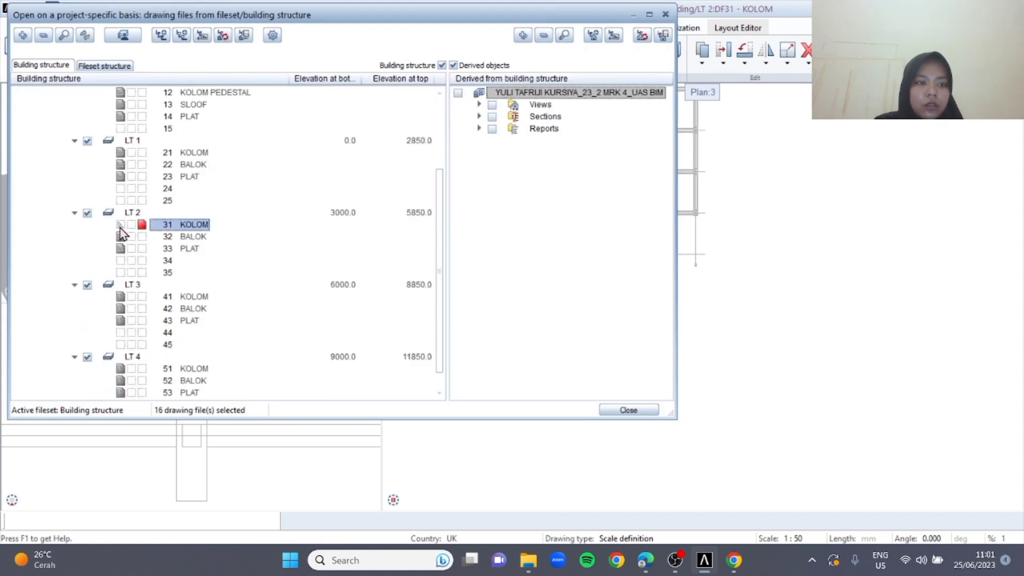
left_click(141, 296)
left_click(628, 409)
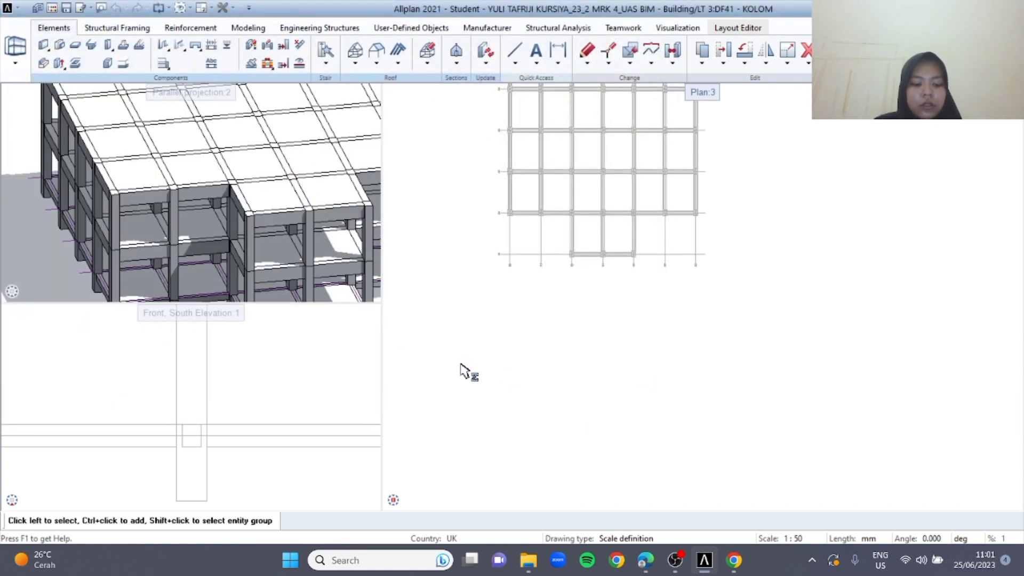
Make drawing file 32 BALOK under LT 2 the current one and set 41 KOLOM under LT 3 to reference
double_click(425, 221)
scroll(221, 240, "down", 3)
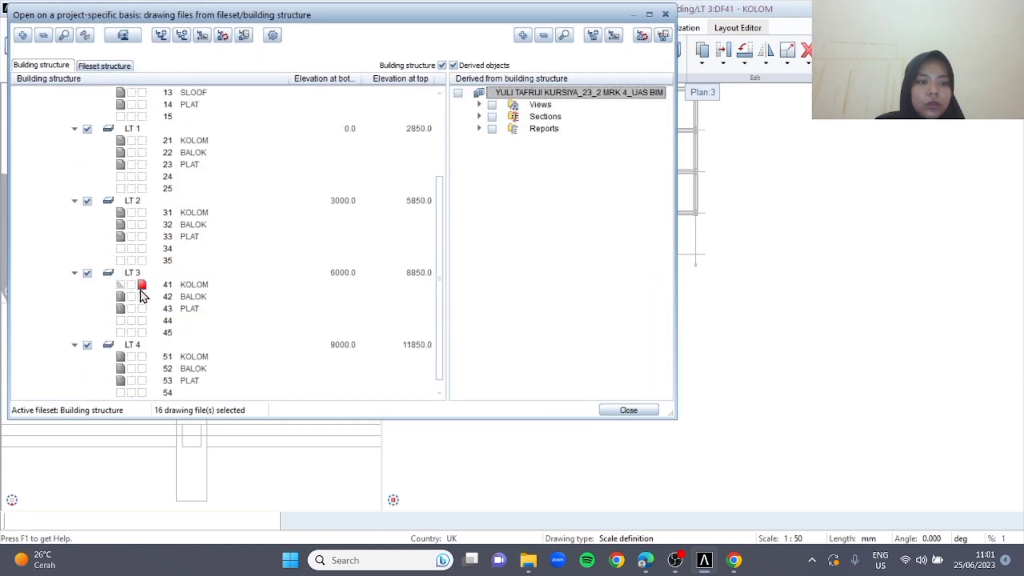
scroll(143, 292, "up", 1)
scroll(140, 304, "down", 1)
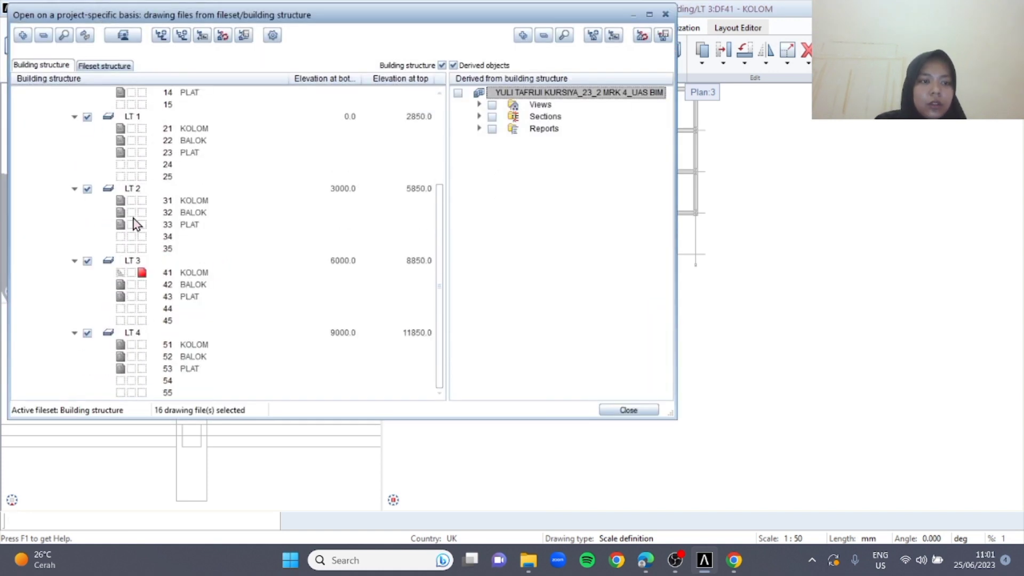
left_click(141, 212)
left_click(131, 273)
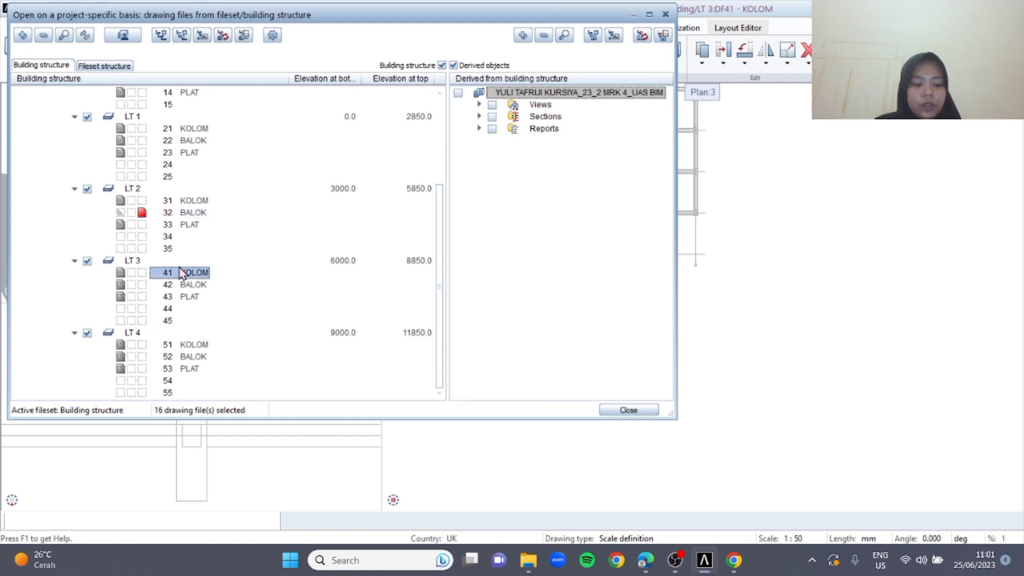
left_click(604, 409)
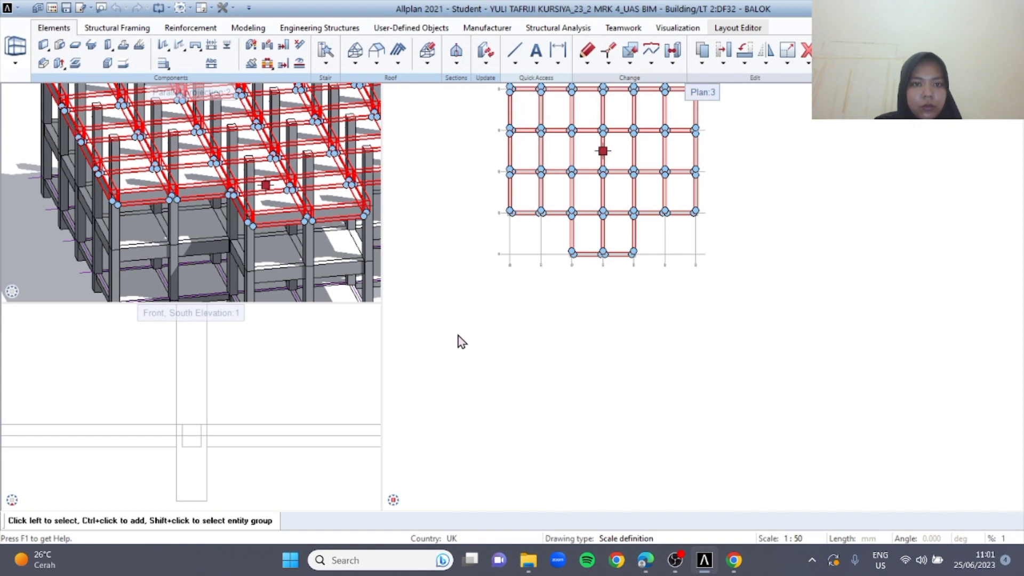
left_click(438, 293)
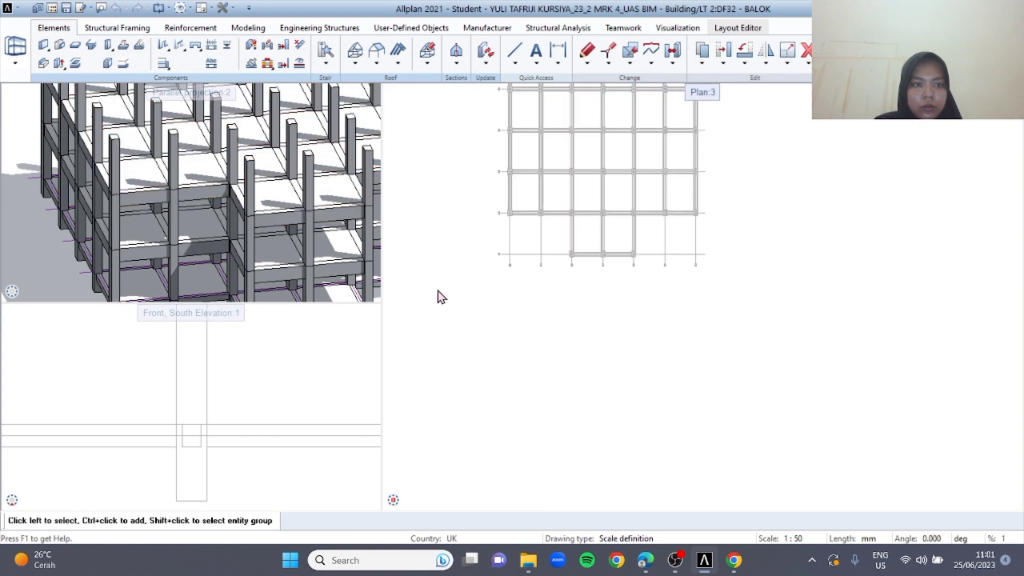
double_click(433, 218)
left_click(630, 409)
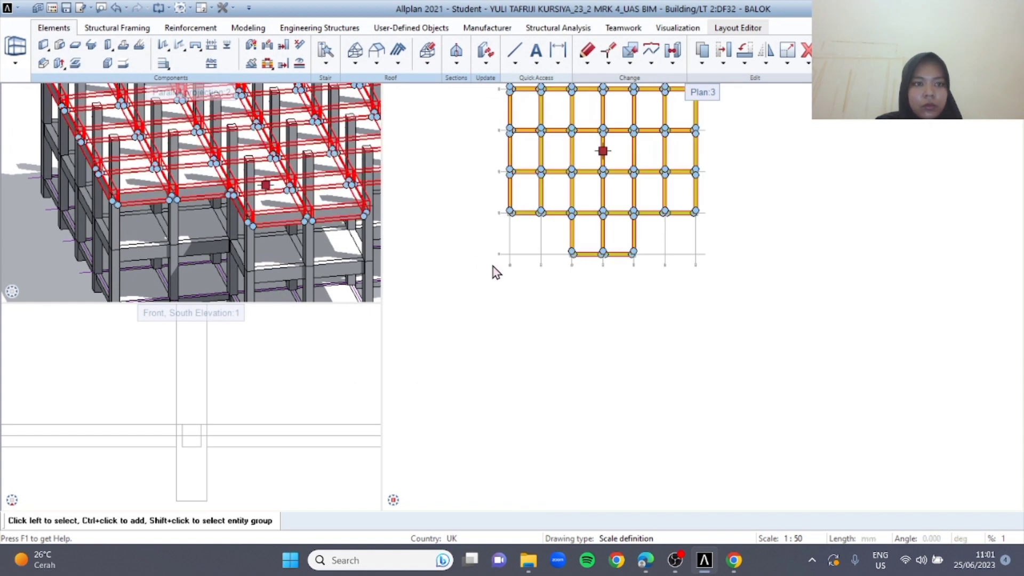
Make drawing file 22 BALOK under LT 1 current, set 32 BALOK to reference, and copy all beams of LT 1
double_click(425, 194)
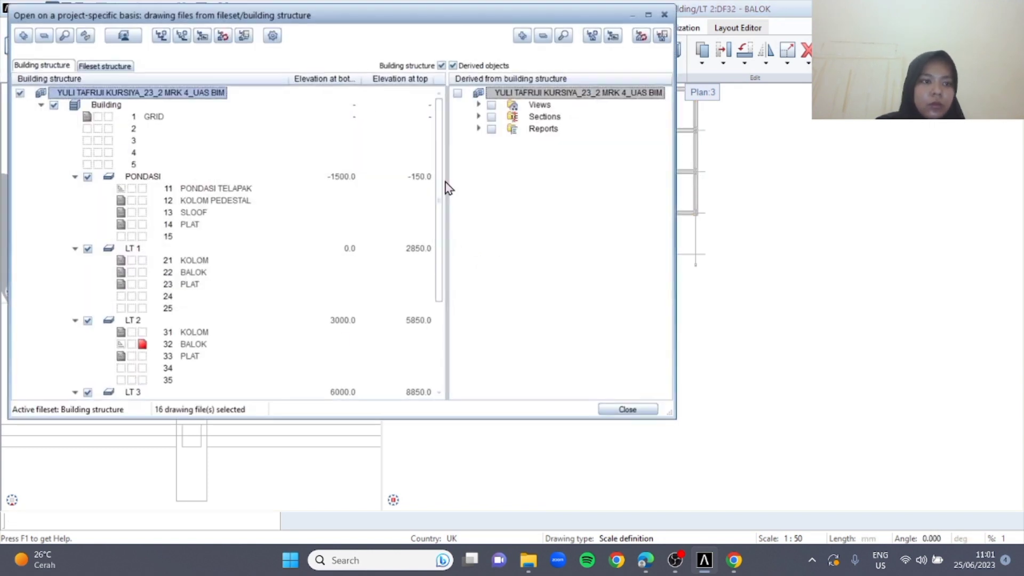
left_click(142, 272)
left_click(122, 345)
left_click(628, 410)
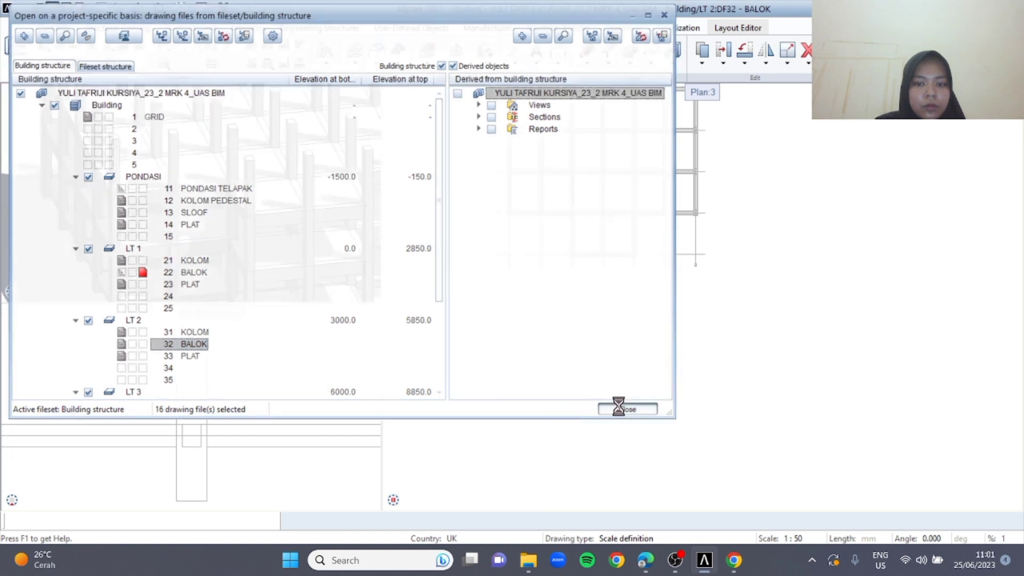
double_click(479, 419)
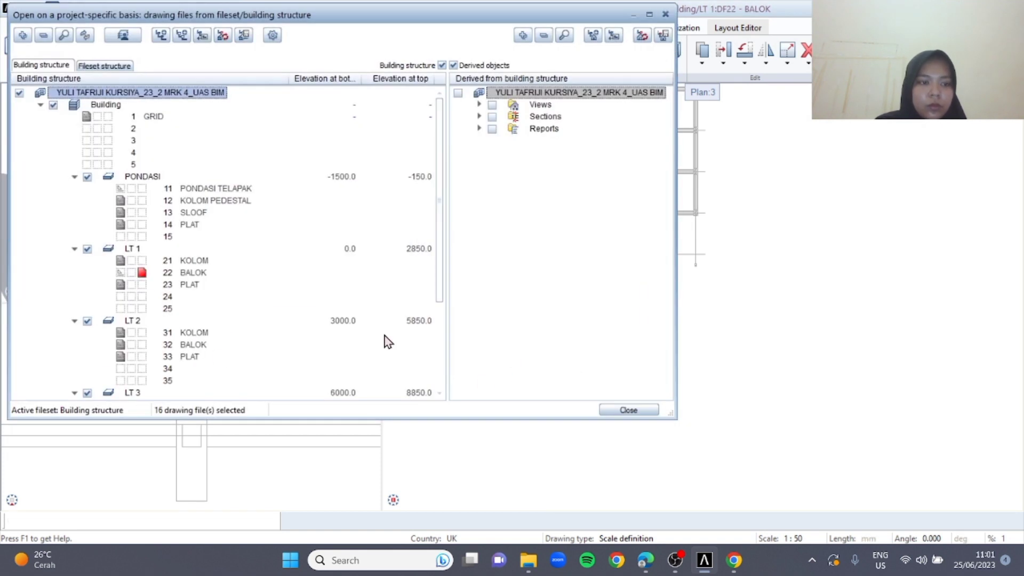
left_click(638, 411)
key("ctrl+a")
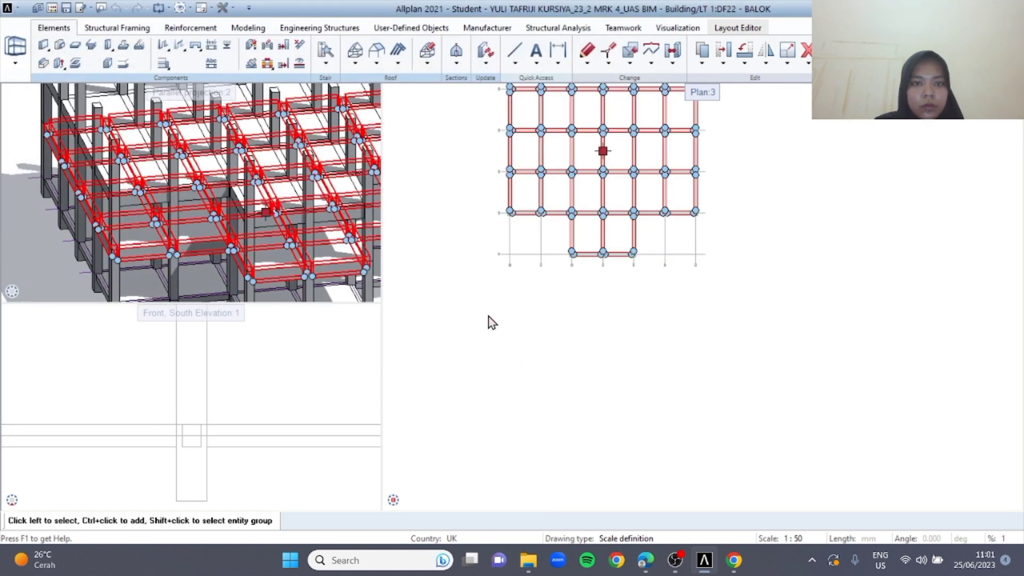
Make drawing file 42 BALOK under LT 3 current, set 22 BALOK to reference, and paste the copied beams in place
double_click(463, 308)
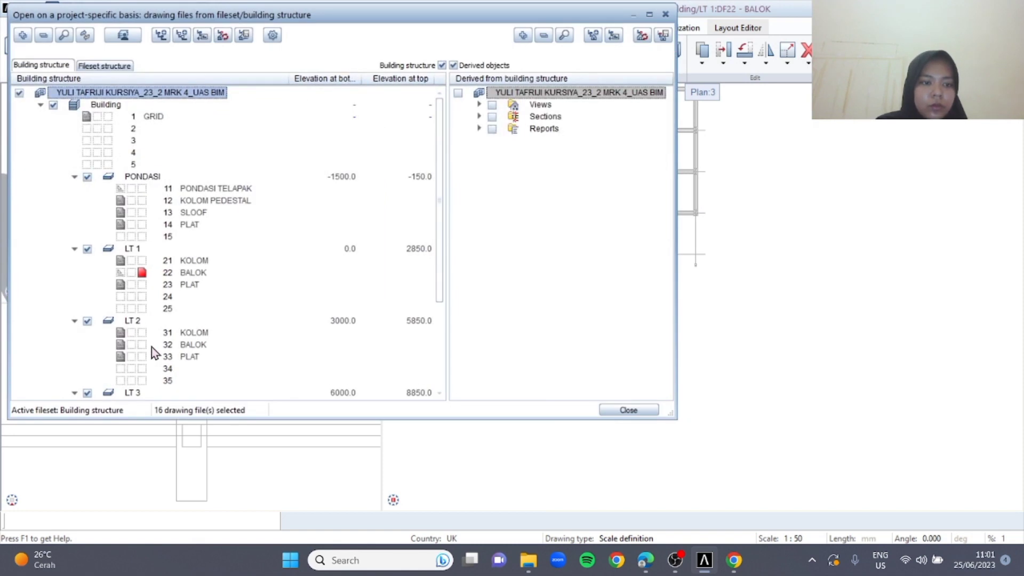
scroll(144, 353, "down", 3)
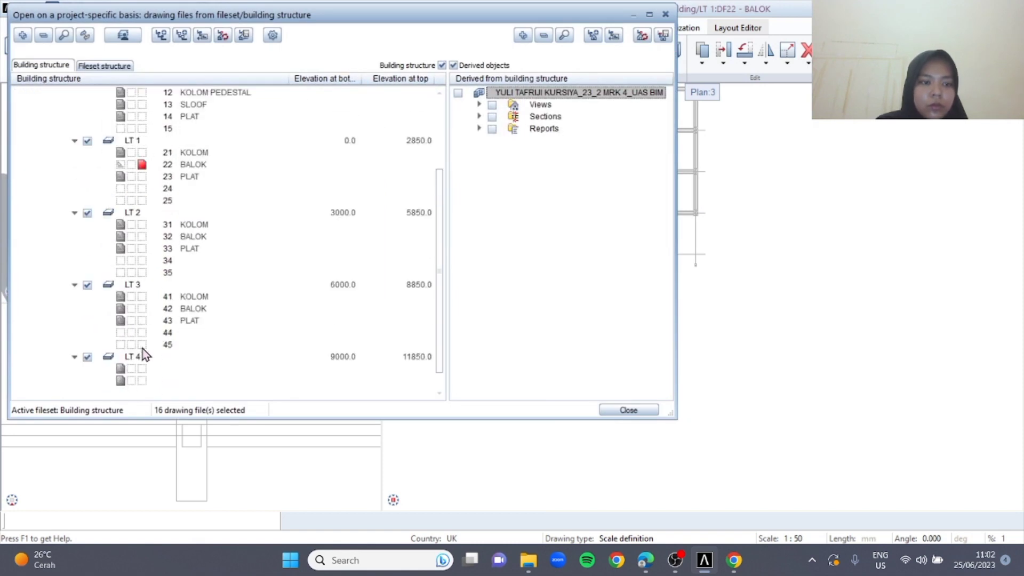
left_click(142, 309)
left_click(131, 164)
left_click(629, 409)
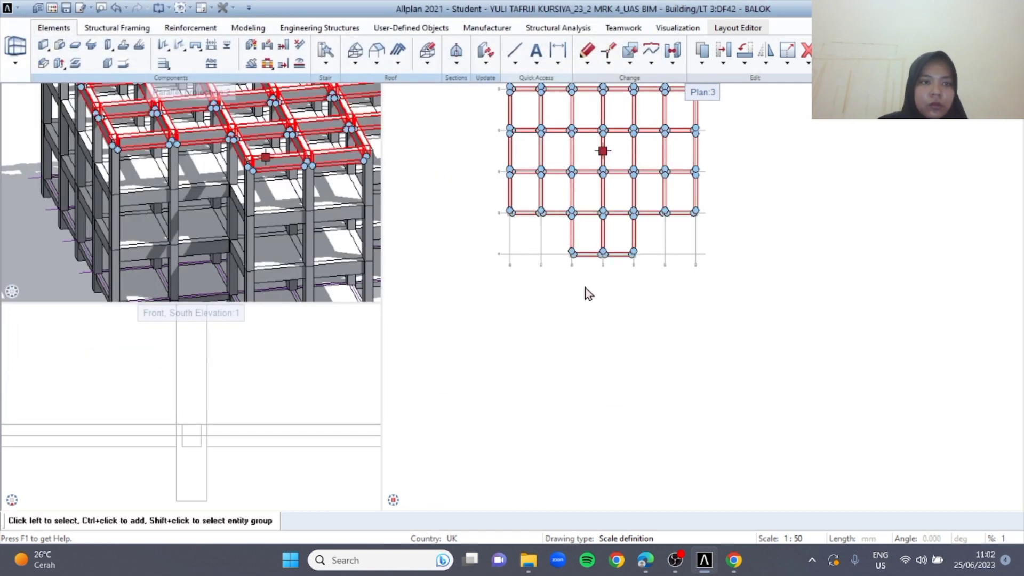
Make drawing file 23 PLAT under LT 1 current, set 42 BALOK to reference, and copy all slabs of LT 1
double_click(440, 230)
left_click(142, 260)
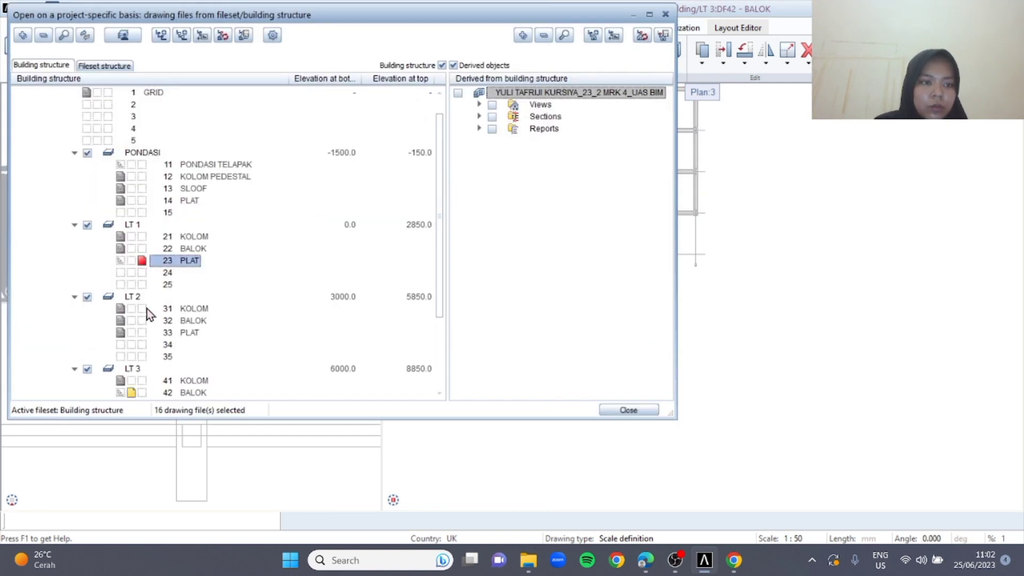
left_click(131, 392)
left_click(629, 410)
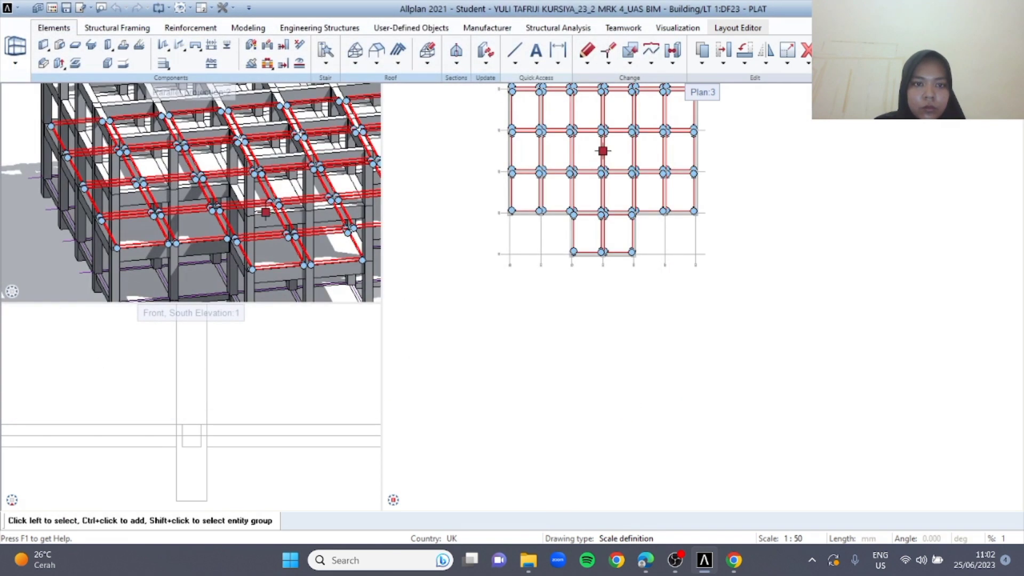
left_click(430, 318)
Make drawing file 43 PLAT under LT 3 current, set 23 PLAT to reference, and paste the copied slabs in place
double_click(460, 307)
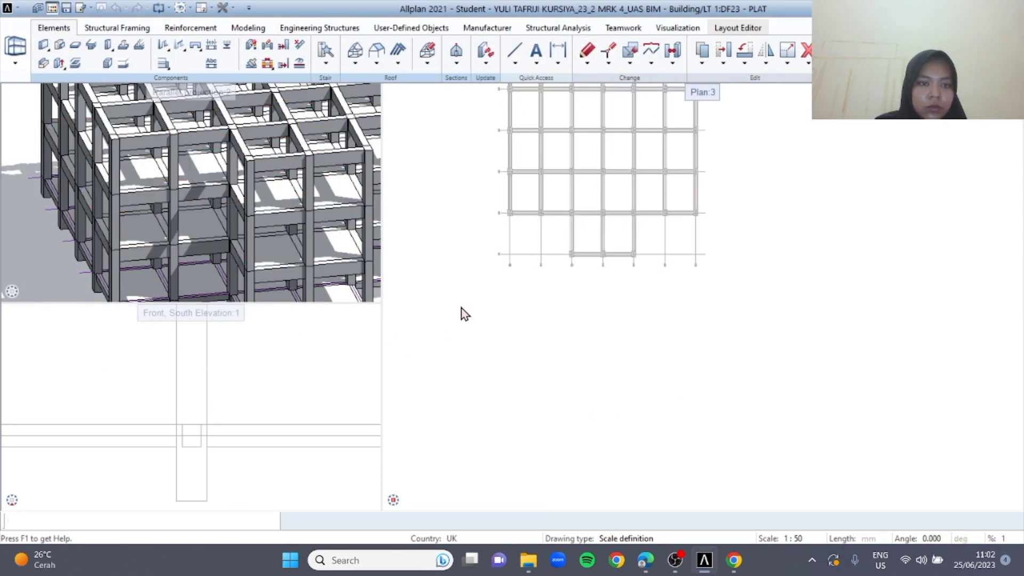
left_click(142, 284)
scroll(146, 316, "down", 4)
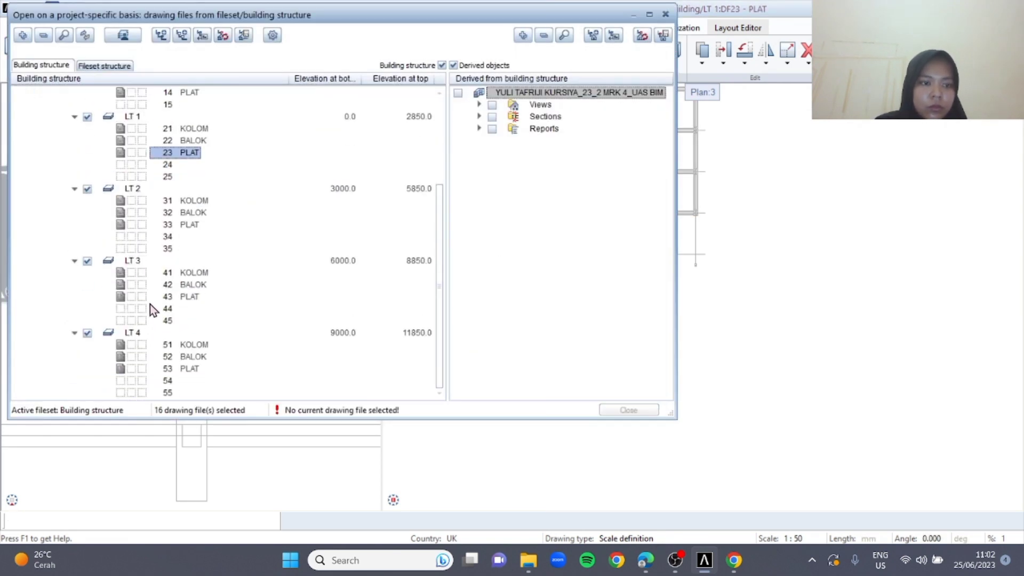
left_click(142, 296)
left_click(647, 410)
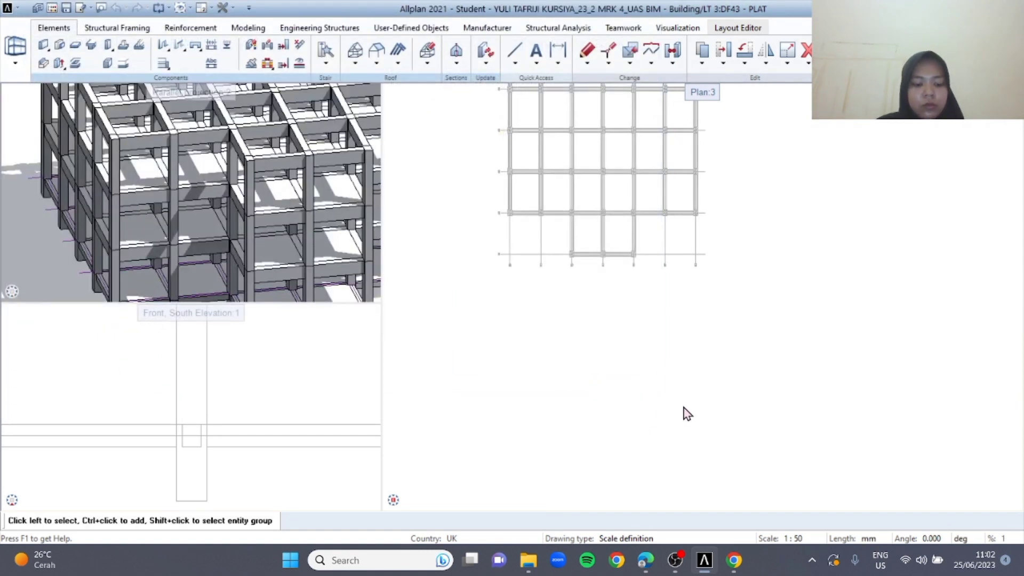
left_click(425, 190)
Set 43 PLAT to reference, make drawing file 41 KOLOM under LT 3 current, and copy all its columns
double_click(464, 190)
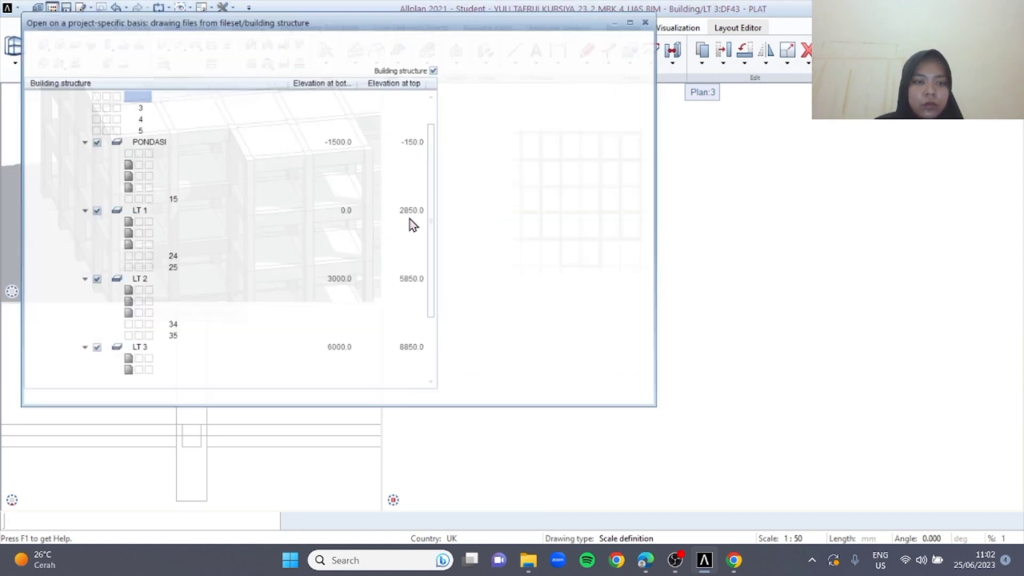
left_click(121, 297)
left_click(142, 272)
left_click(629, 410)
key("ctrl+a")
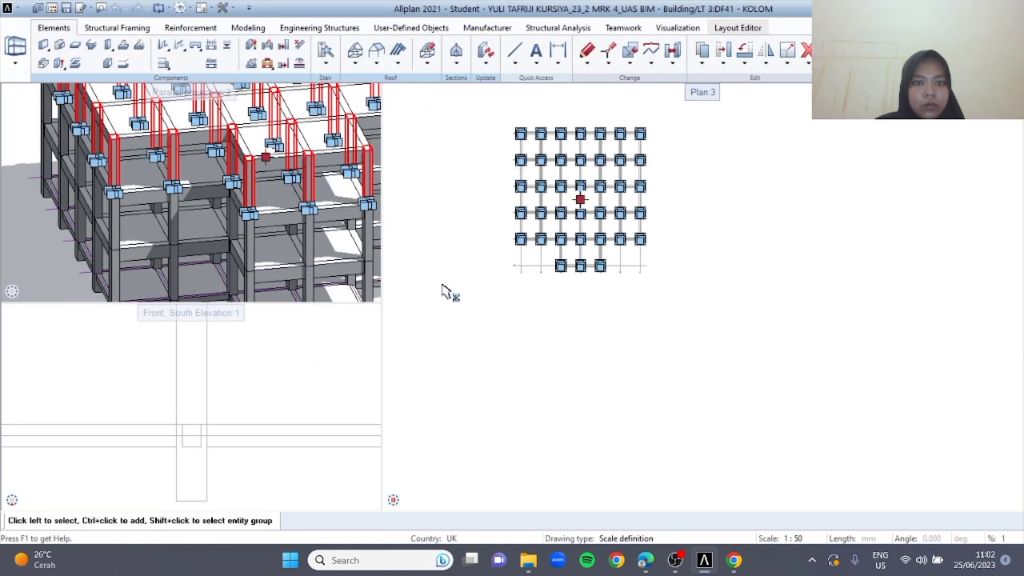
Make drawing file 51 KOLOM under LT 4 current and paste the copied LT 3 columns in place
double_click(470, 243)
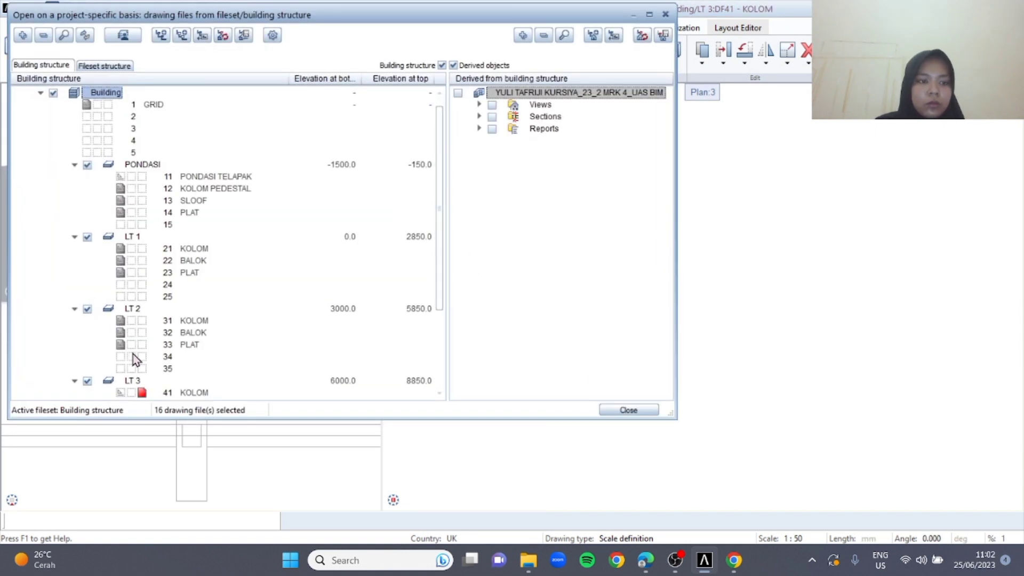
scroll(123, 277, "down", 3)
left_click(141, 273)
left_click(142, 345)
left_click(628, 410)
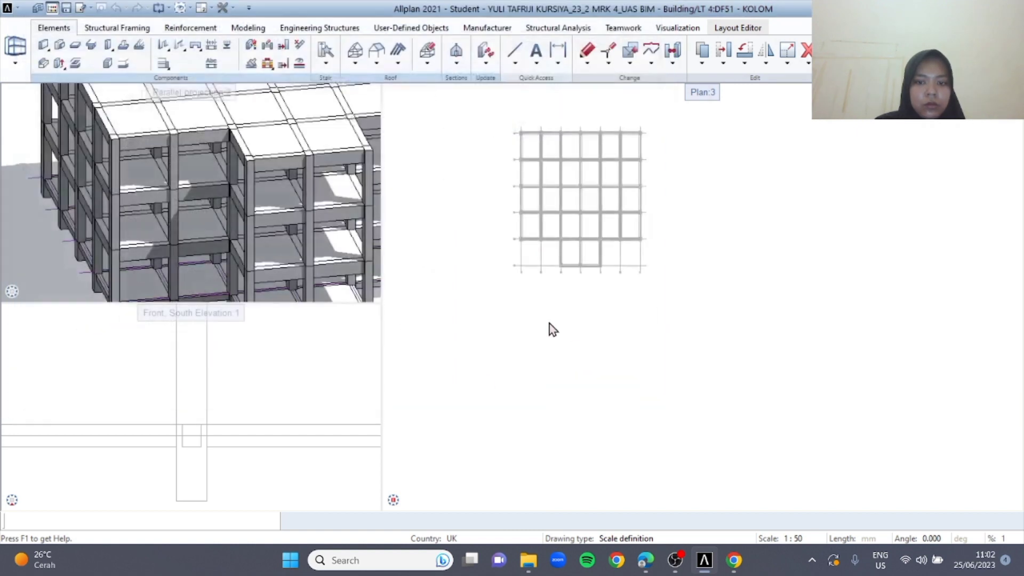
key("ctrl+alt+v")
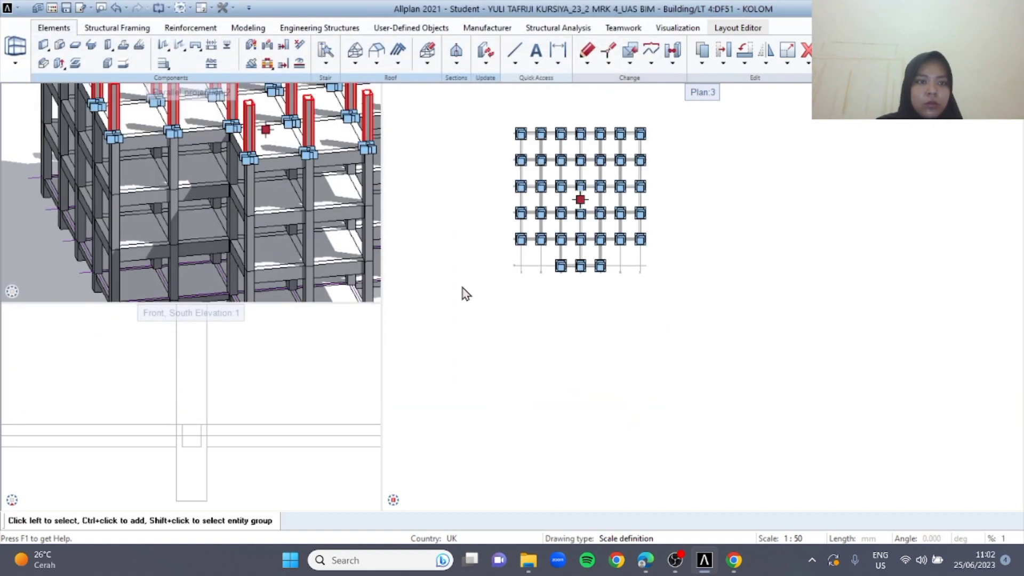
left_click(463, 288)
Set 51 KOLOM to reference, make drawing file 42 BALOK under LT 3 current, and copy all its beams
scroll(310, 174, "down", 2)
middle_click_drag(312, 177, 256, 214)
double_click(412, 207)
scroll(320, 258, "down", 2)
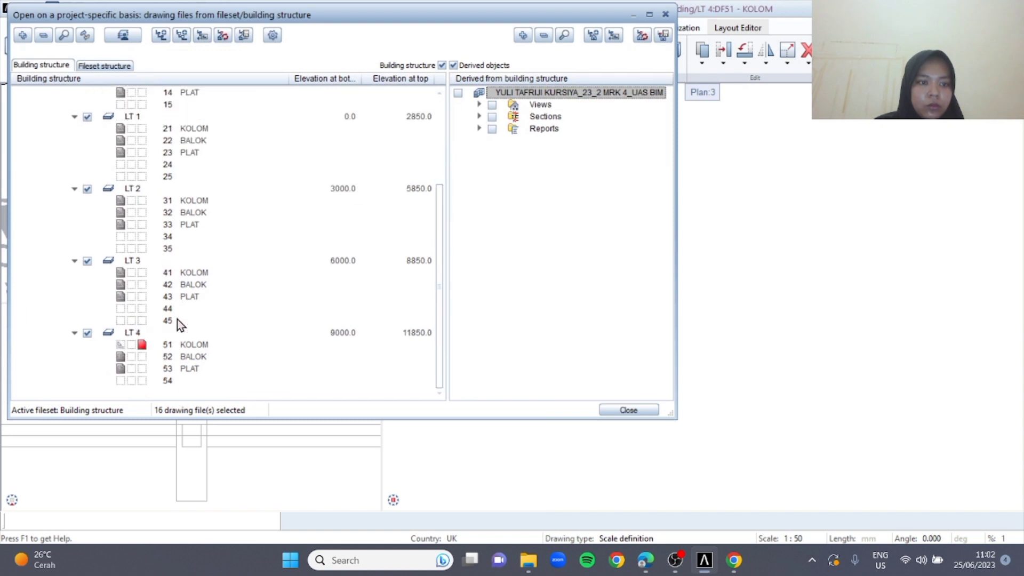
left_click(120, 345)
left_click(142, 284)
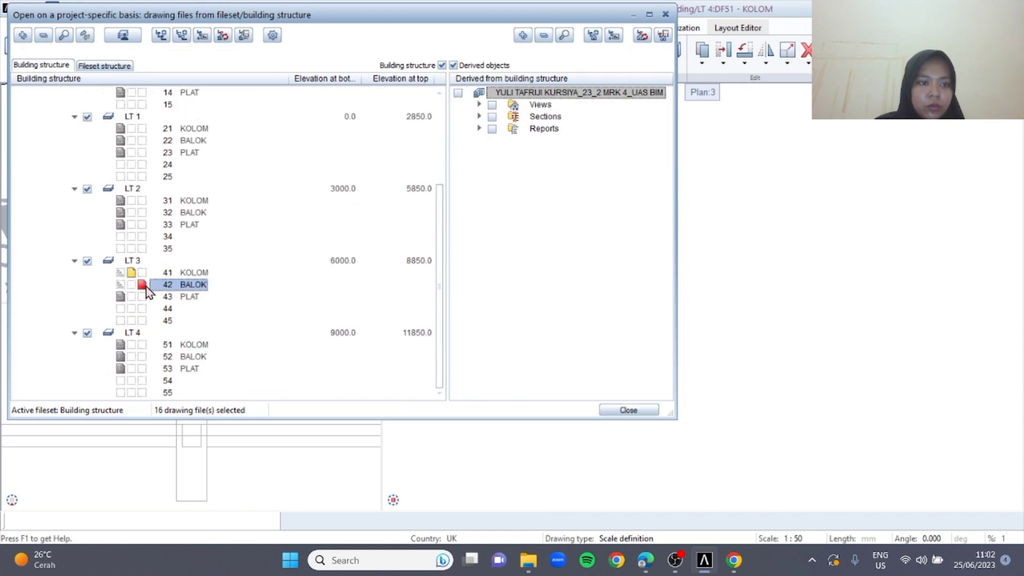
left_click(628, 410)
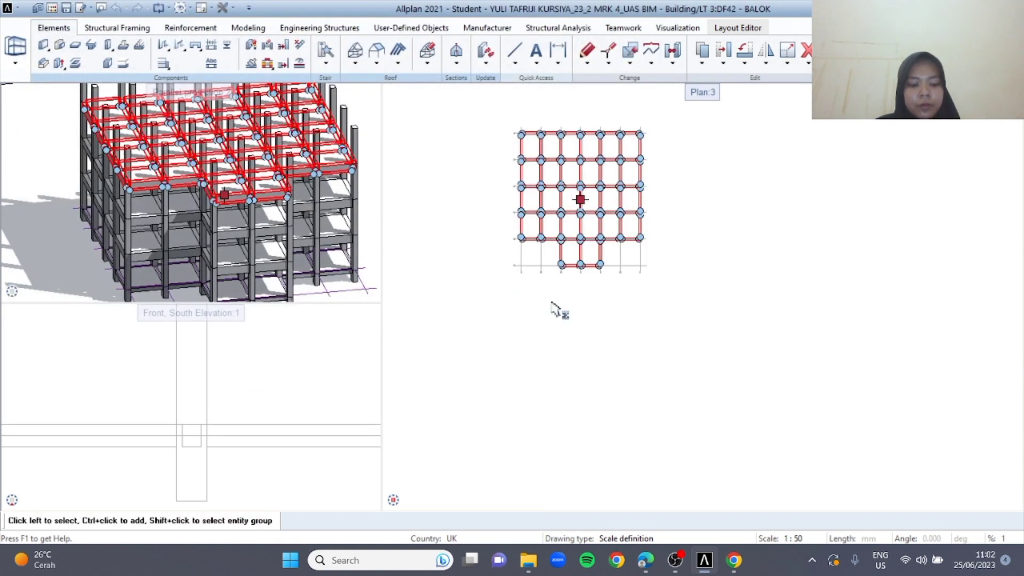
Set 42 BALOK to reference, make drawing file 52 BALOK under LT 4 current, and paste the copied beams in place
double_click(433, 287)
scroll(129, 360, "down", 3)
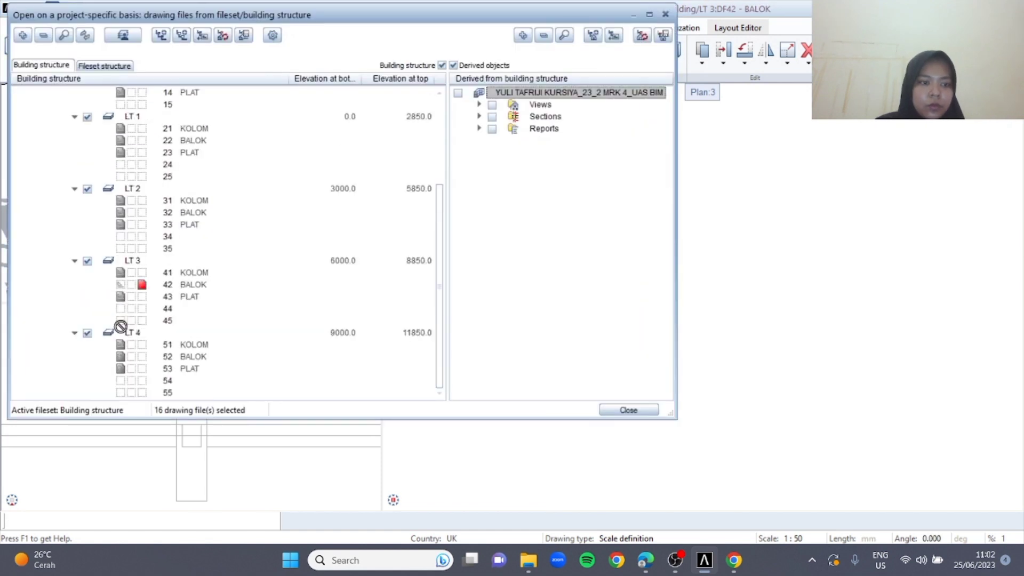
left_click(121, 285)
left_click(168, 356)
left_click(628, 411)
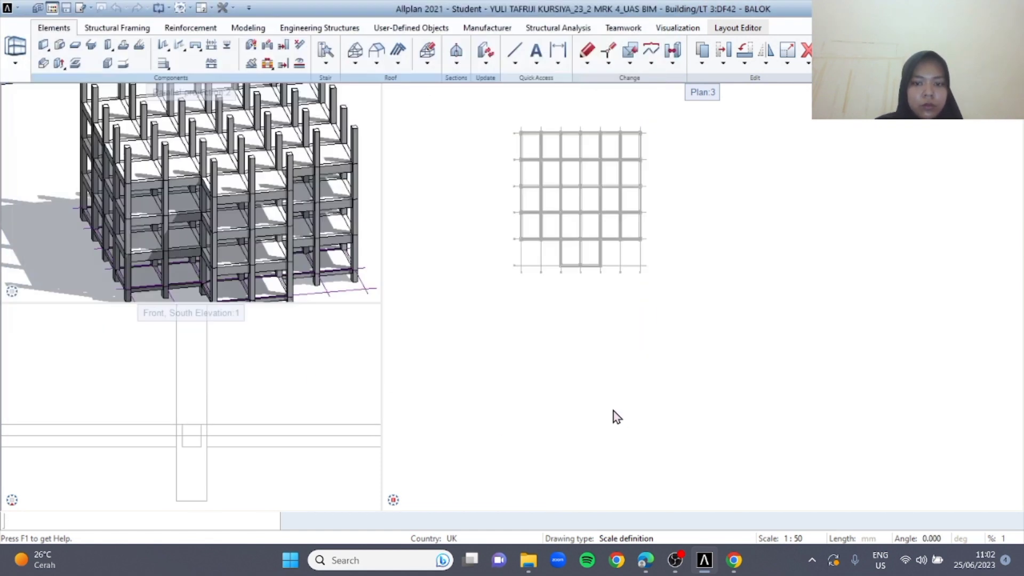
Set 52 BALOK to reference, make drawing file 43 PLAT under LT 3 current, and copy all its slabs
double_click(436, 204)
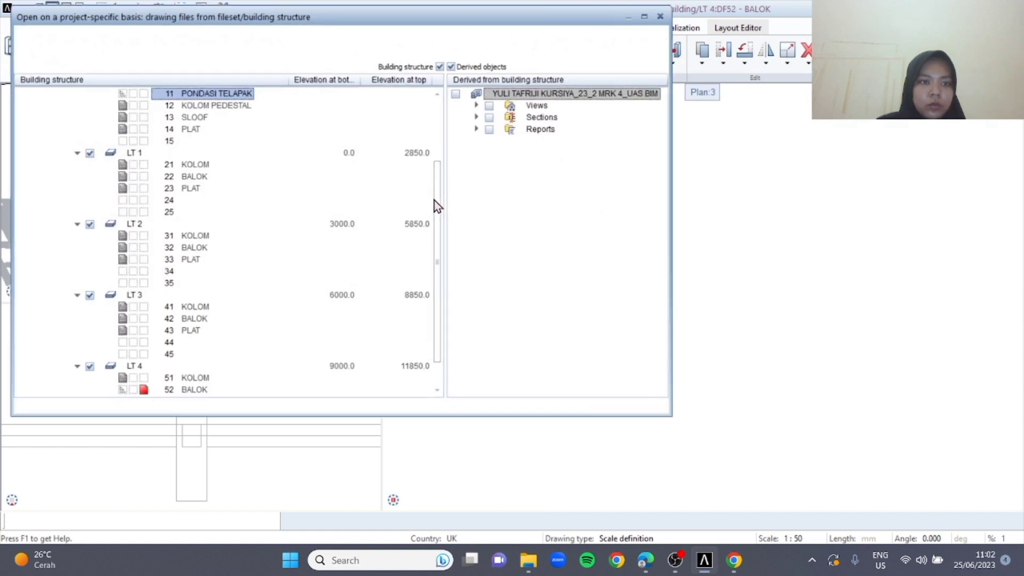
scroll(181, 318, "down", 1)
left_click(119, 357)
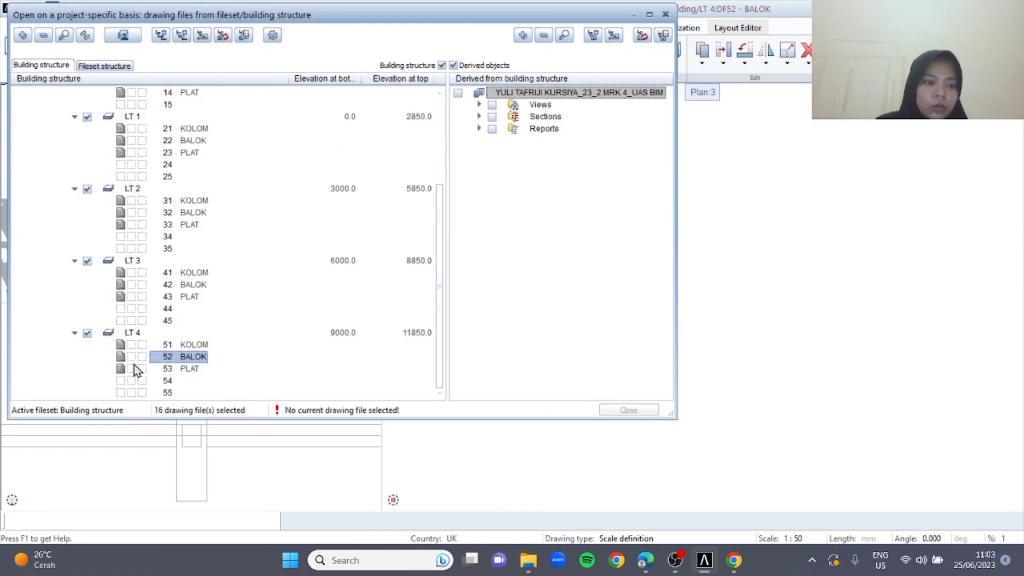
left_click(142, 297)
left_click(629, 409)
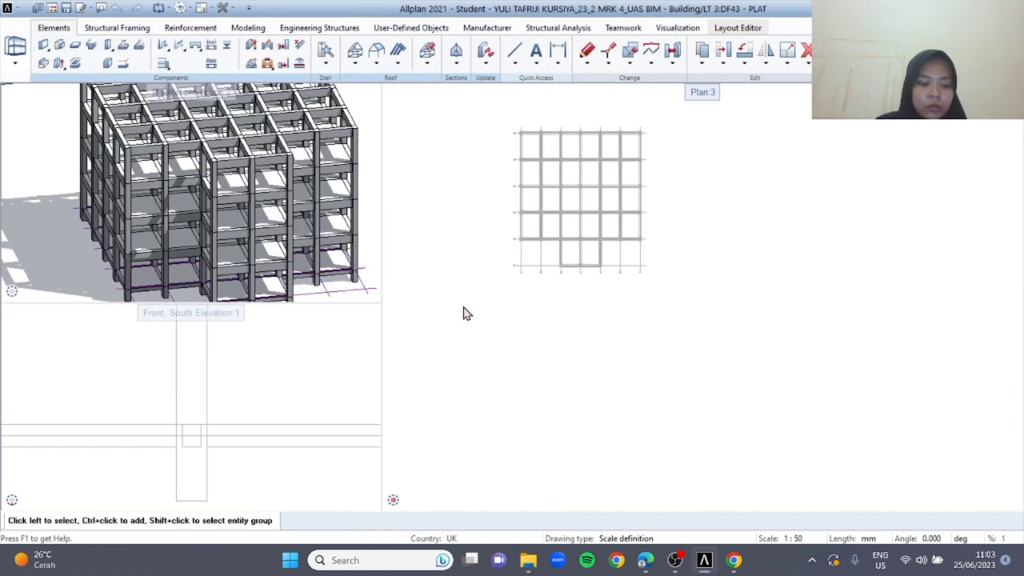
key("ctrl+a")
Make drawing file 53 PLAT under LT 4 current, set 43 PLAT to reference, and paste the copied slabs in place
key("F2")
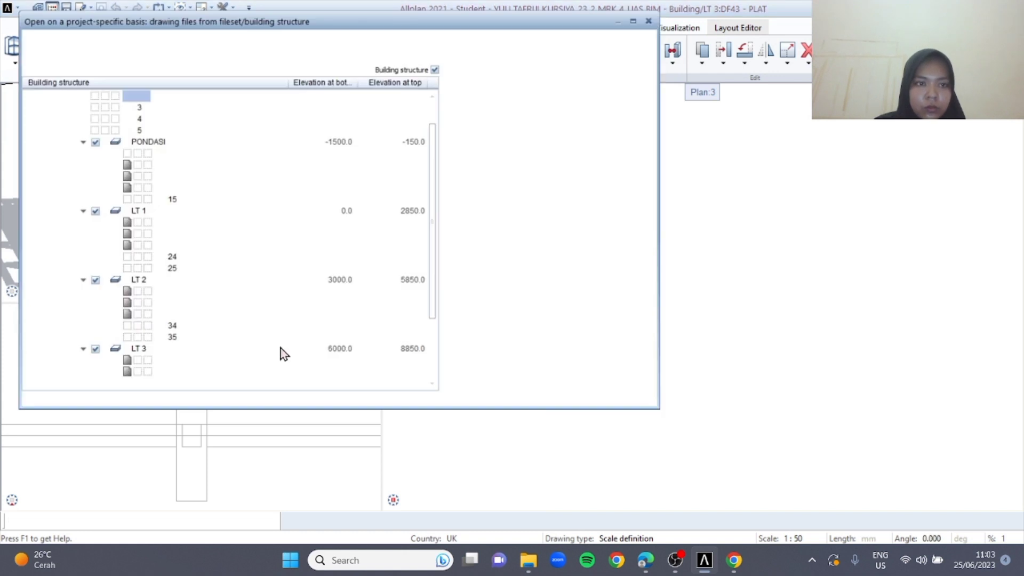
left_click(142, 368)
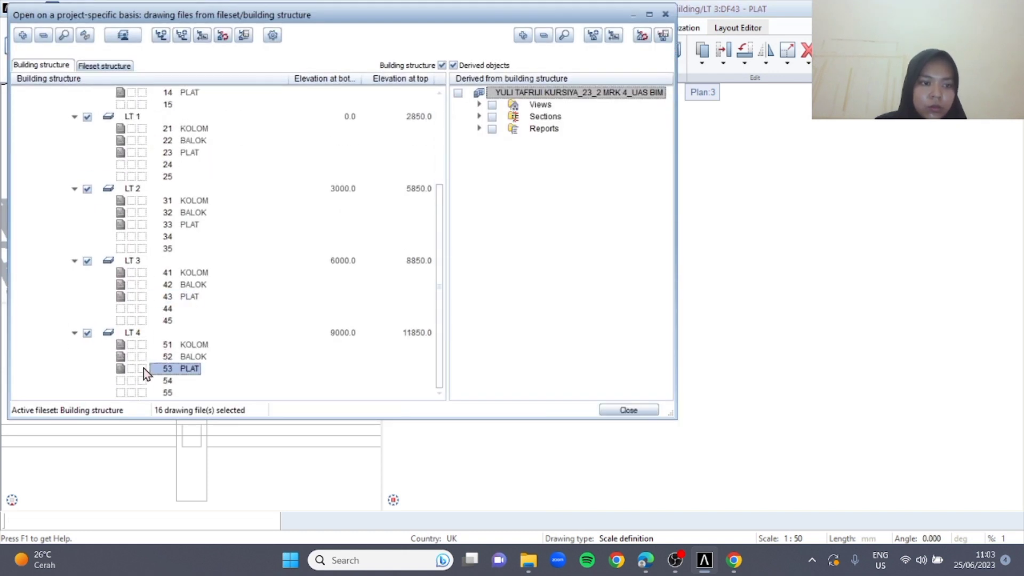
left_click(624, 409)
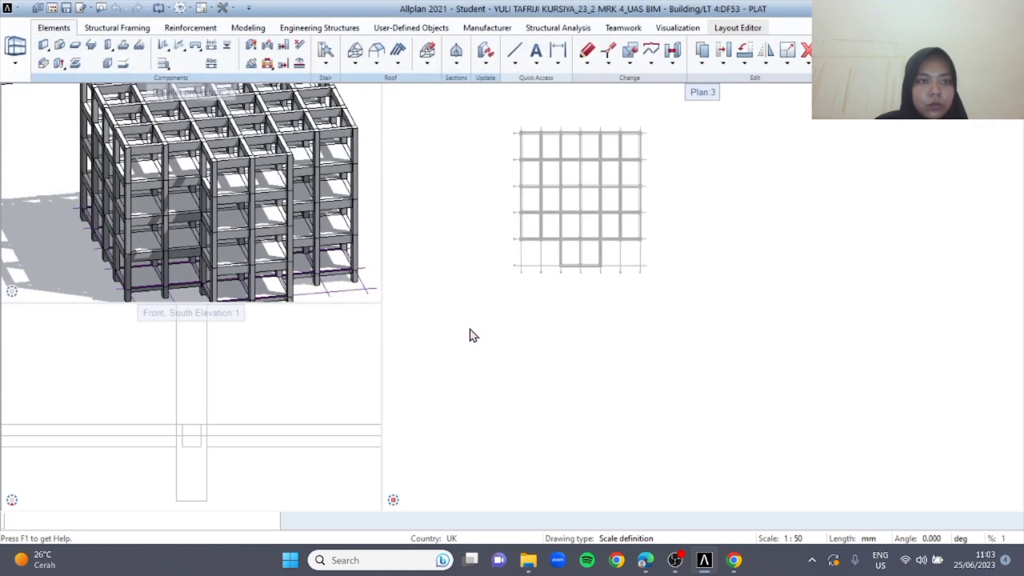
Switch to the assignment PDF in Edge, examine the isometric and floor plan figures on page 45, and return to Allplan
left_click(646, 560)
scroll(459, 344, "down", 8)
scroll(437, 336, "up", 3)
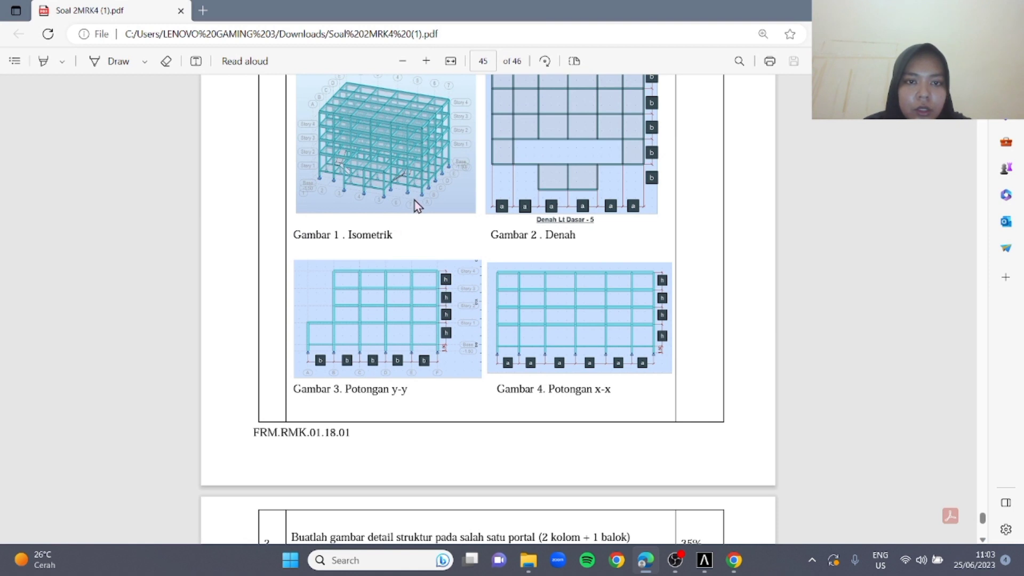
scroll(367, 135, "up", 5, "ctrl")
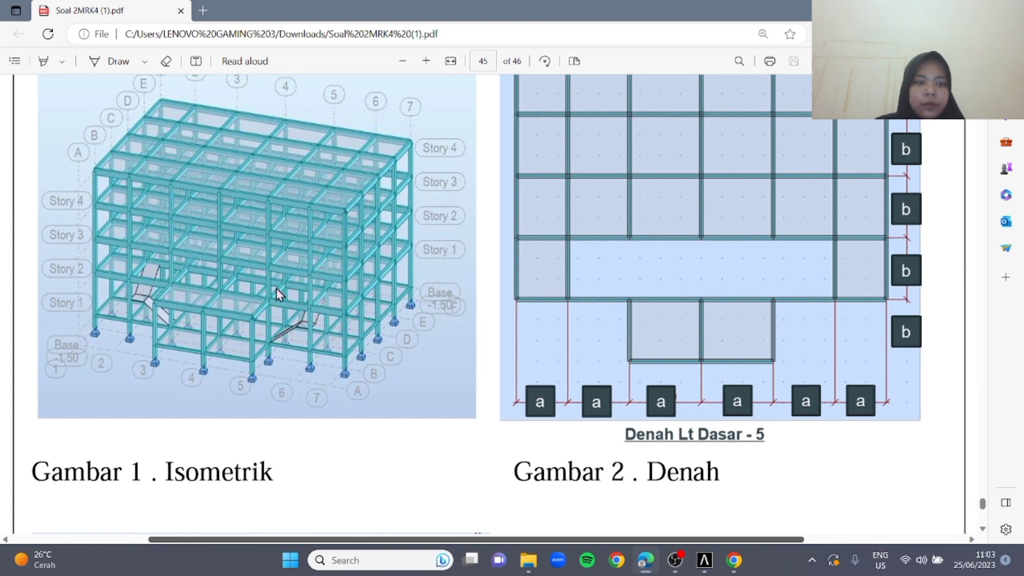
scroll(275, 289, "up", 1)
scroll(271, 297, "down", 1)
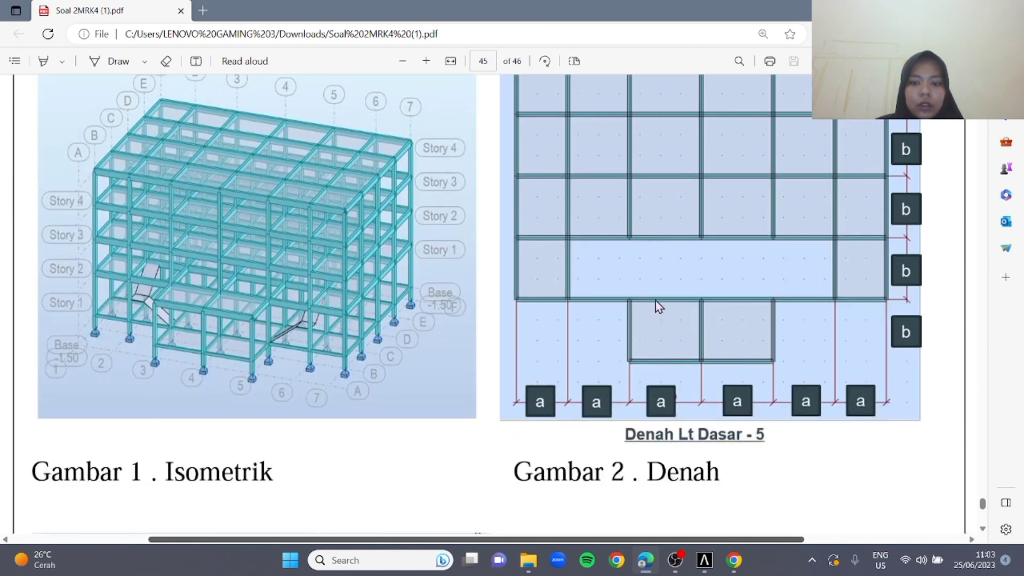
scroll(655, 301, "down", 1, "ctrl")
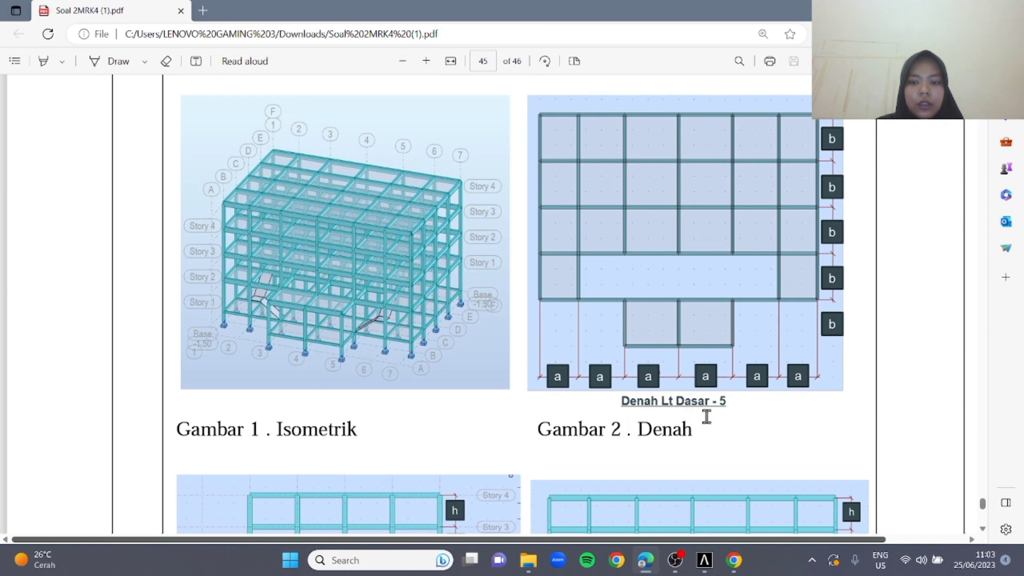
key("alt+Tab")
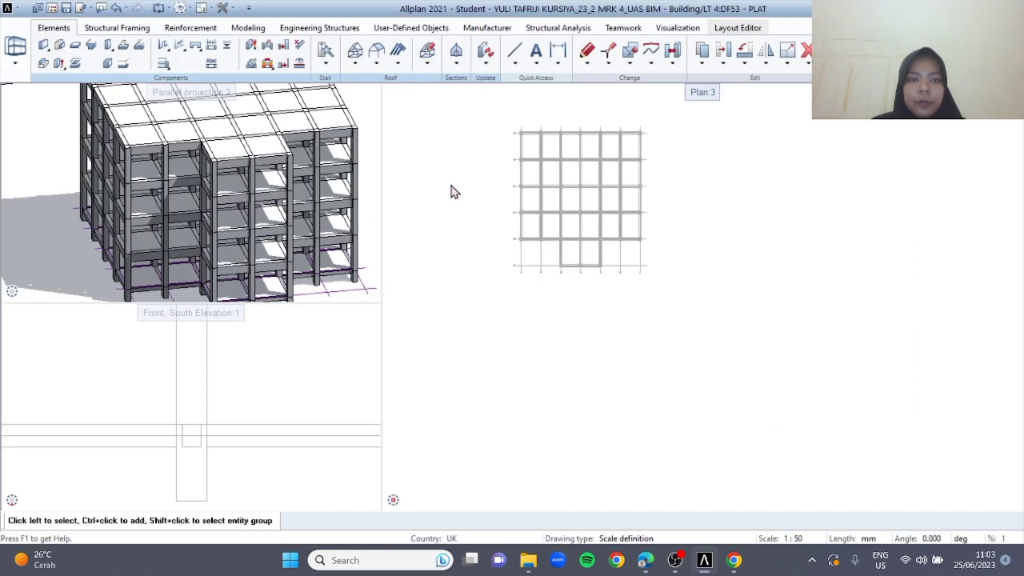
Open drawing files 21 KOLOM, 22 BALOK and 23 PLAT under LT 1 for editing, with 23 PLAT current and 53 PLAT as reference
double_click(450, 184)
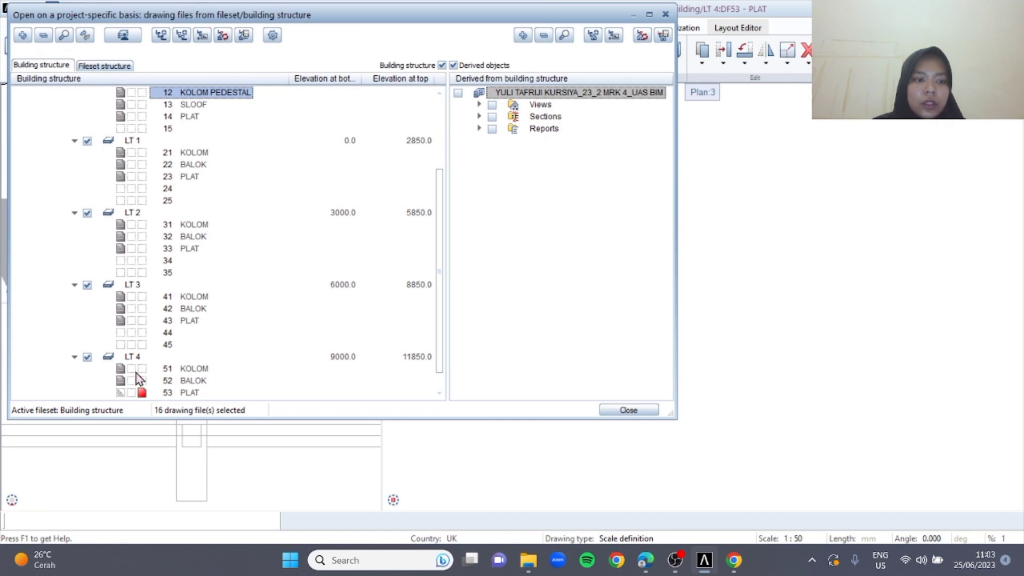
left_click(127, 392)
left_click(140, 155)
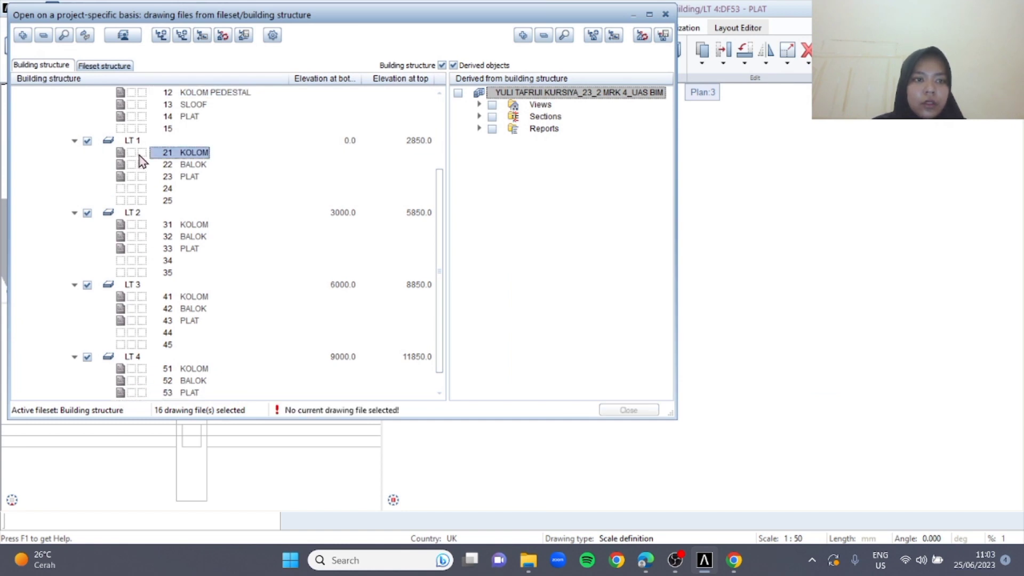
left_click(142, 164)
left_click(142, 177)
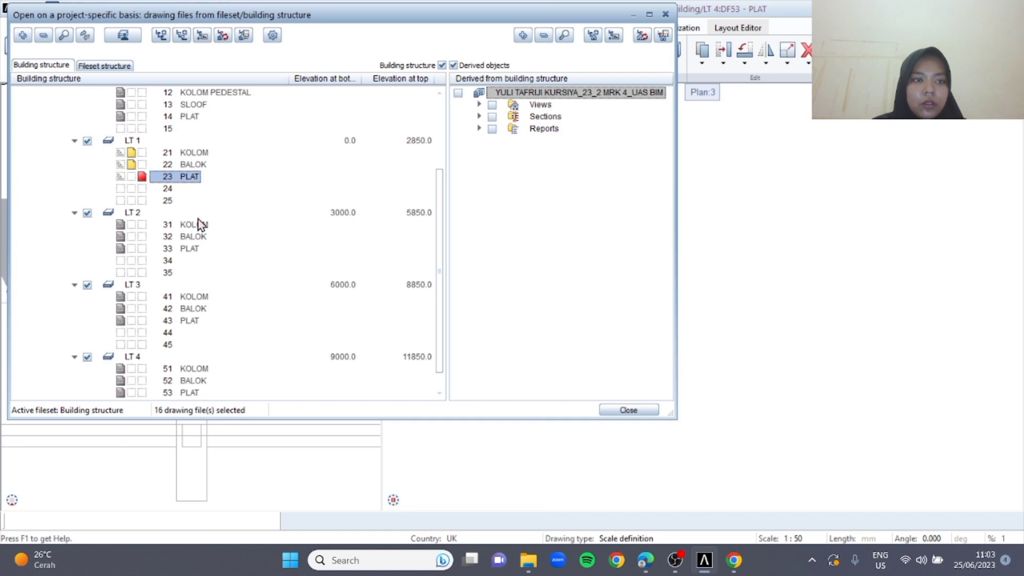
left_click(630, 410)
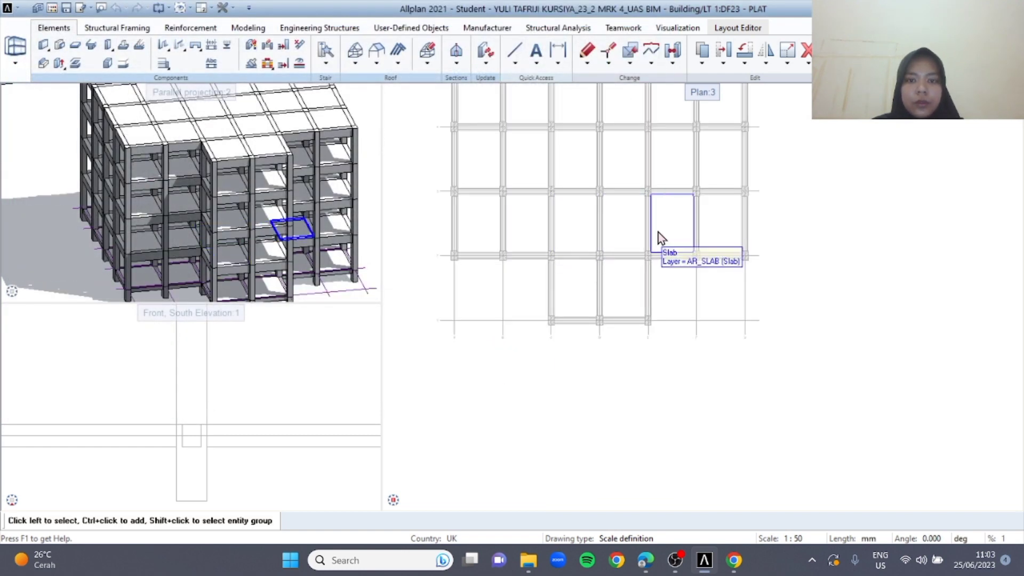
Delete the four middle slabs on LT 1 in the row of bays just behind the front projection
left_click(532, 238)
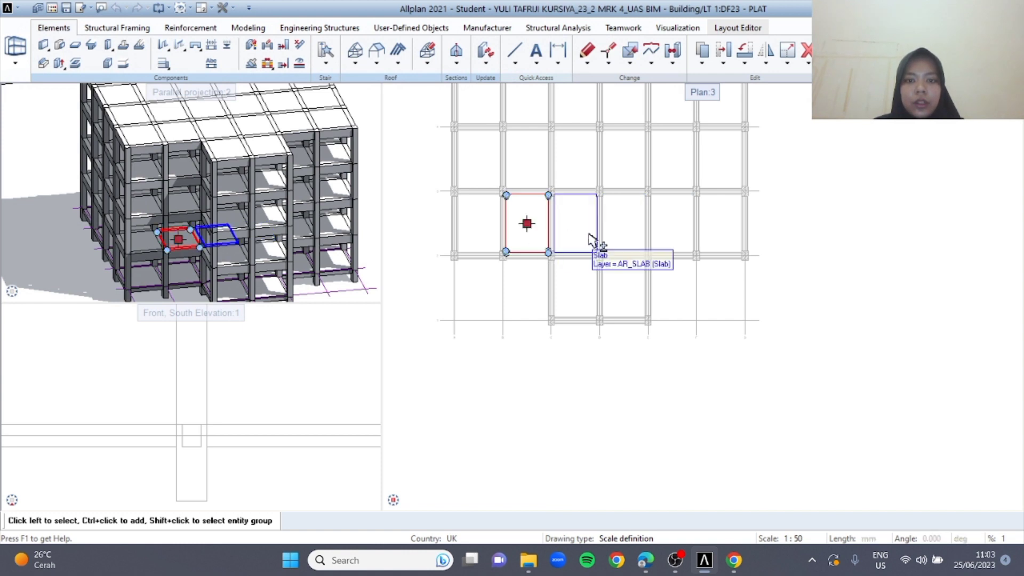
left_click(590, 237, "ctrl")
left_click(630, 235, "ctrl")
left_click(679, 226, "ctrl")
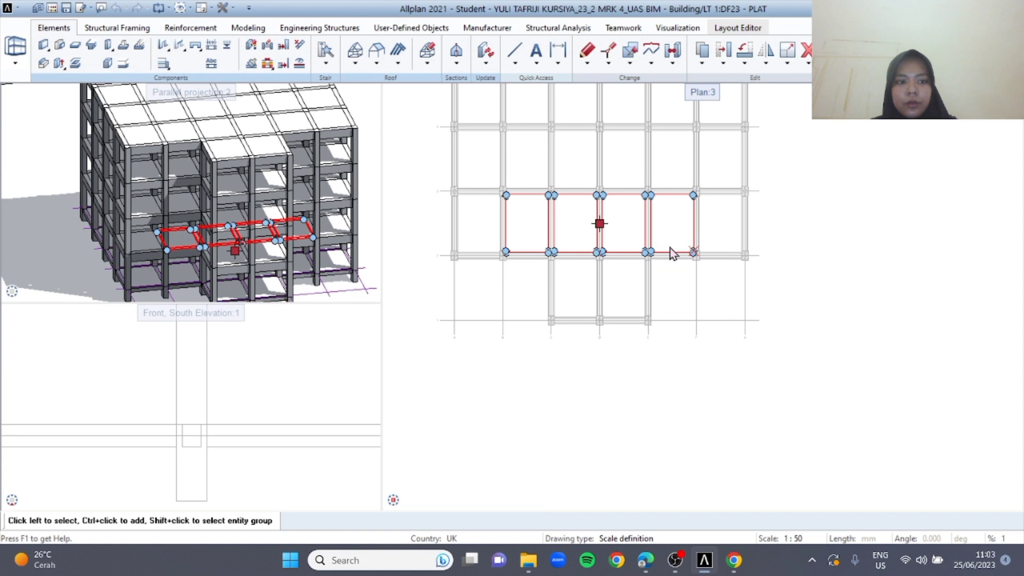
key("Delete")
Delete the three beams crossing the middle of the slab opening on LT 1 and check the opening in 3D
scroll(567, 219, "up", 1)
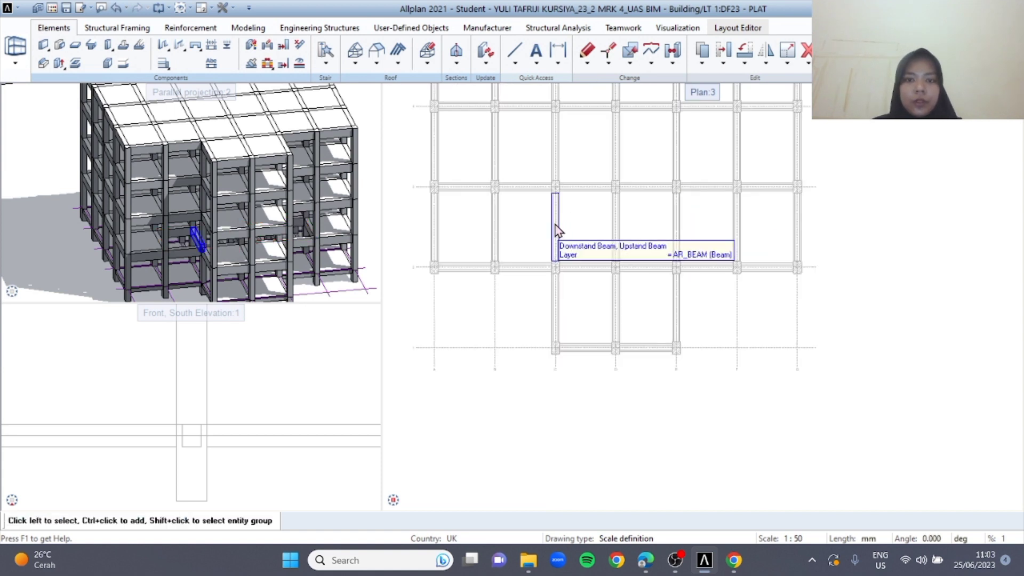
left_click(555, 229)
left_click(614, 234, "ctrl")
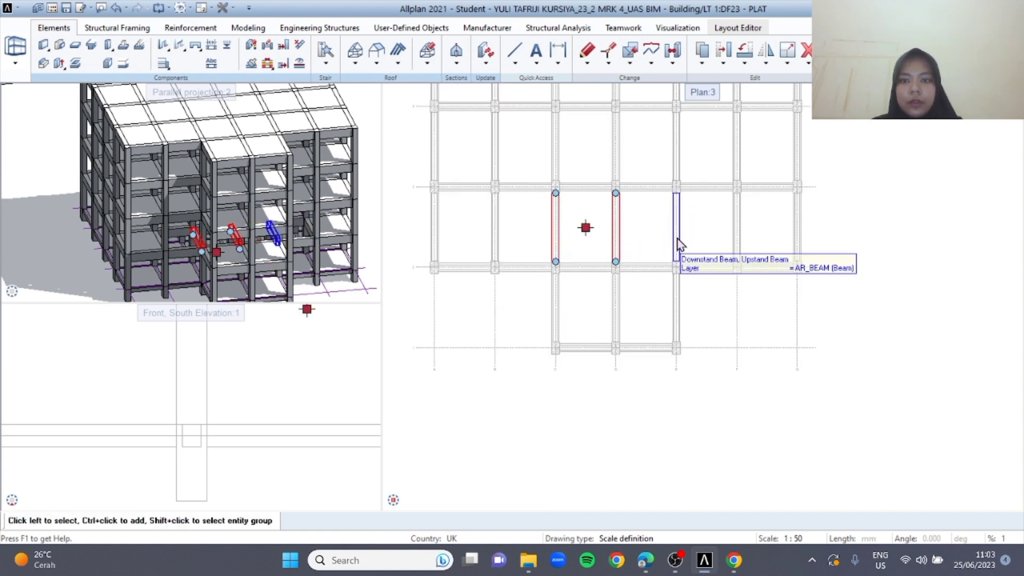
left_click(677, 238, "ctrl")
key("Escape")
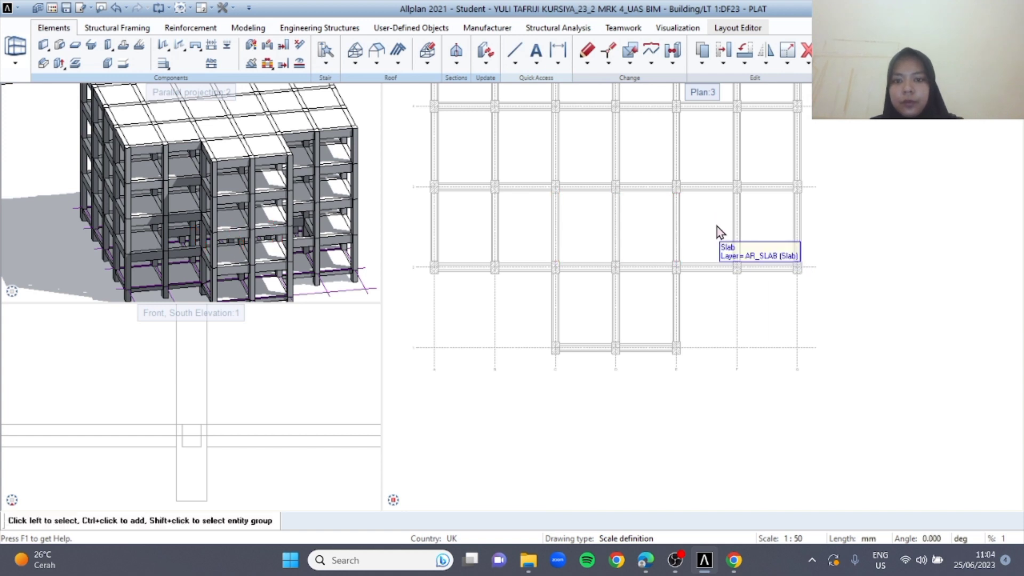
scroll(234, 243, "up", 5)
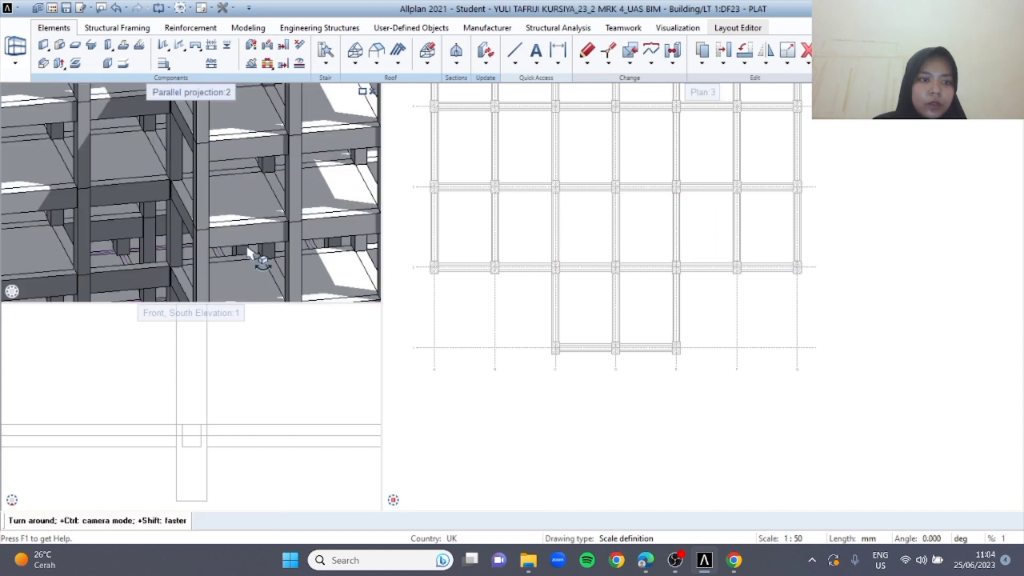
scroll(555, 213, "down", 4)
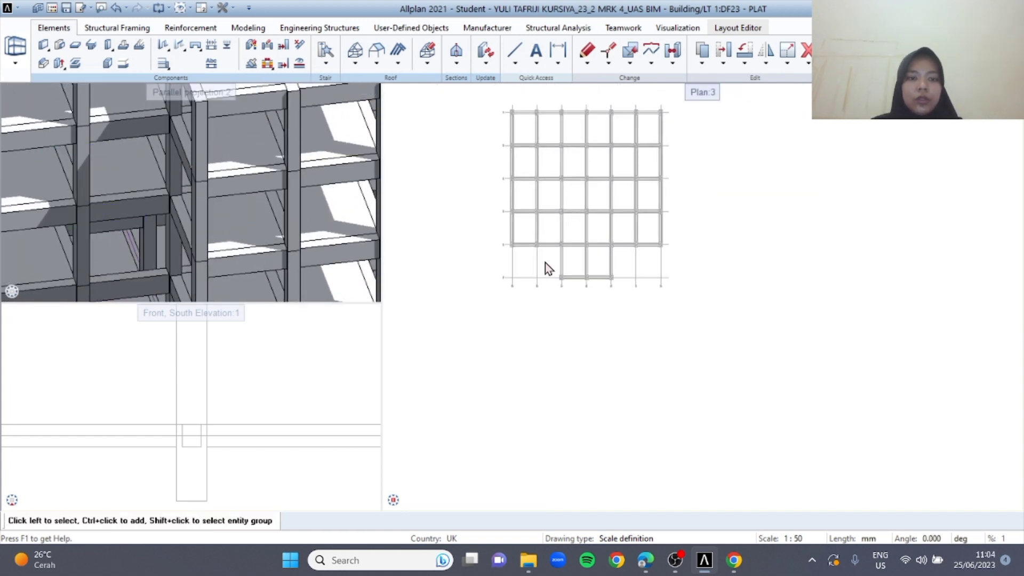
Set the LT 1 drawing files 21, 22 and 23 to reference and make drawing file 43 PLAT under LT 3 current
key("F2")
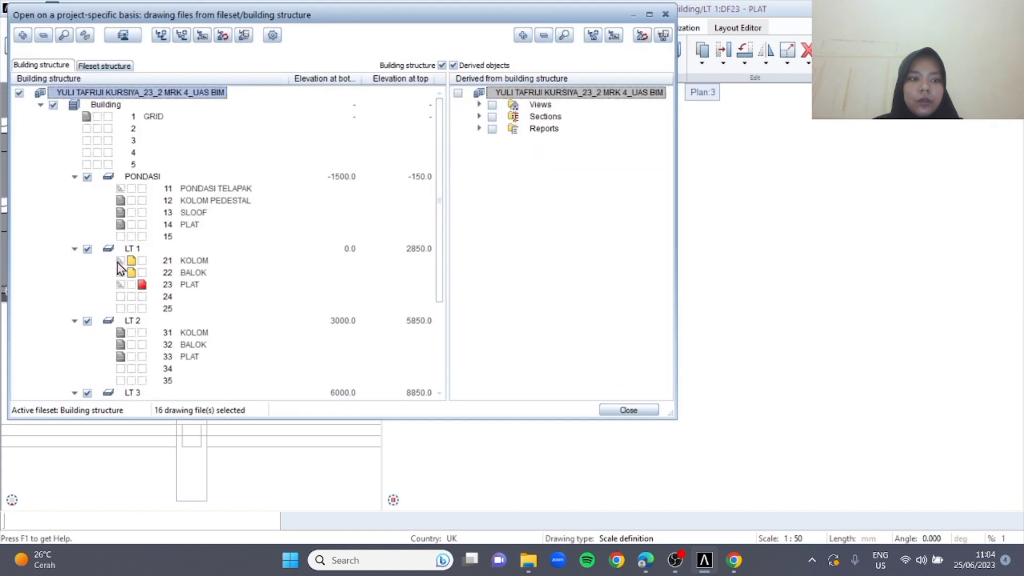
left_click(118, 261)
left_click(118, 273)
left_click(119, 285)
scroll(150, 322, "down", 3)
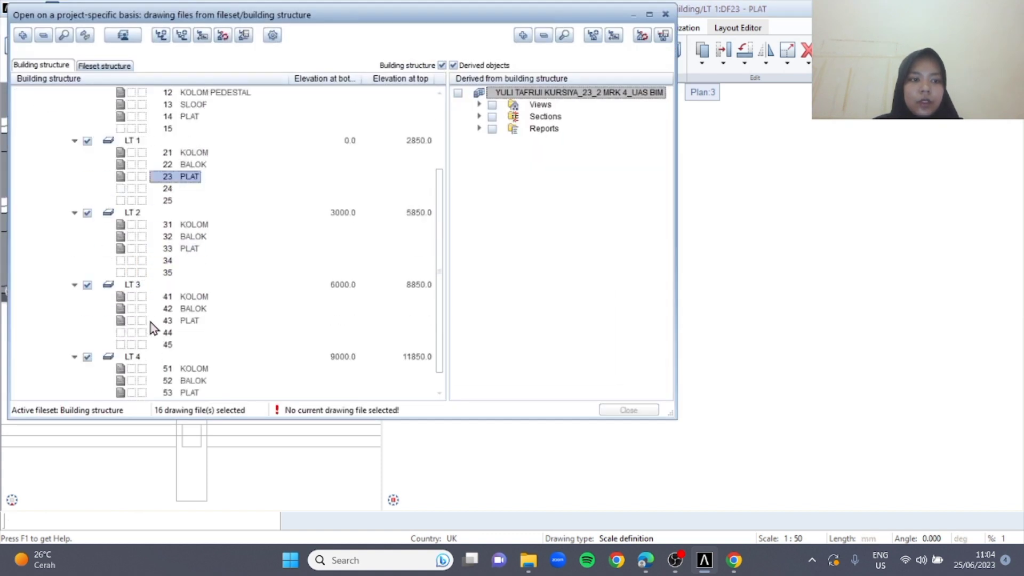
scroll(150, 315, "down", 1)
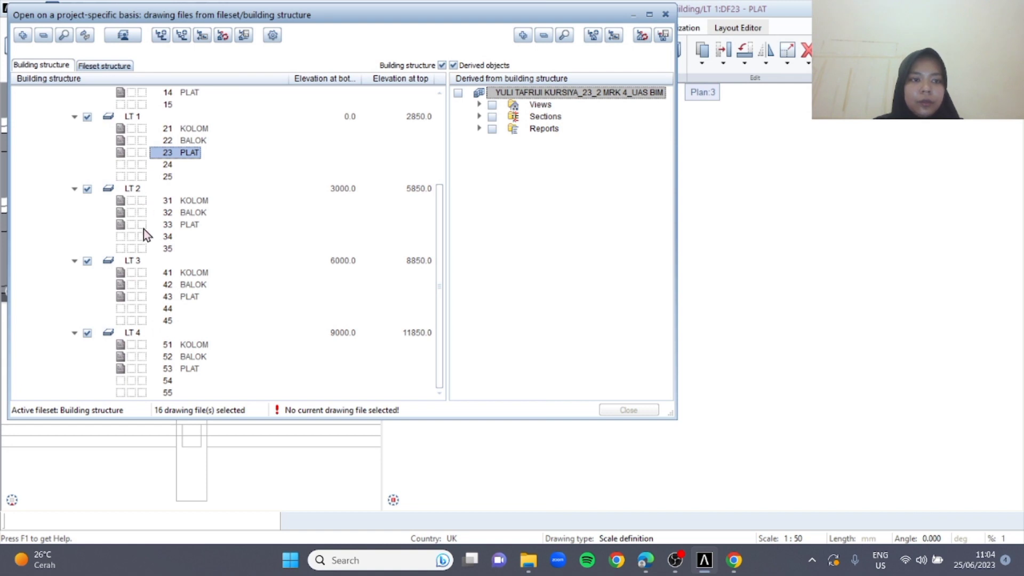
left_click(141, 226)
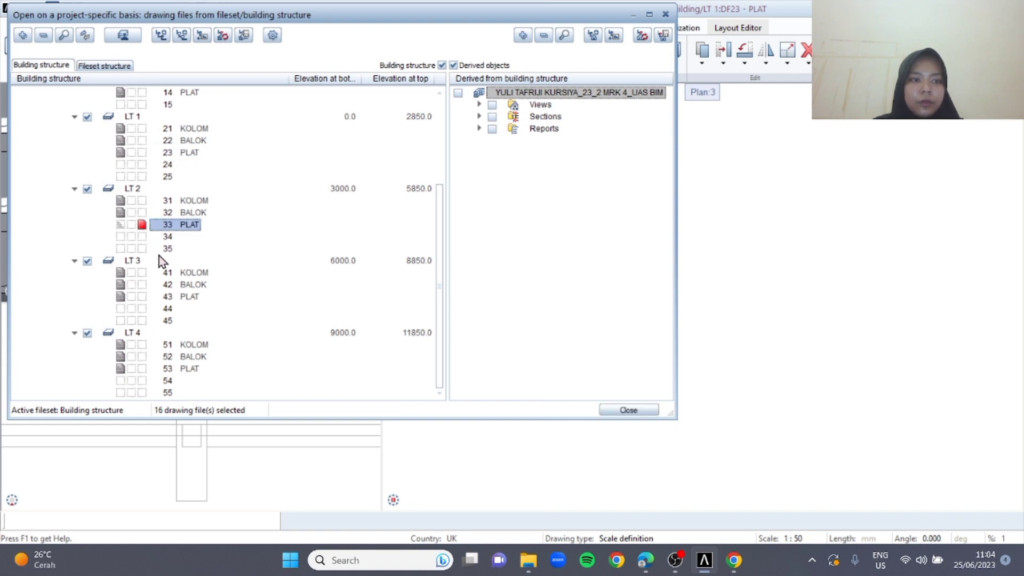
left_click(142, 226)
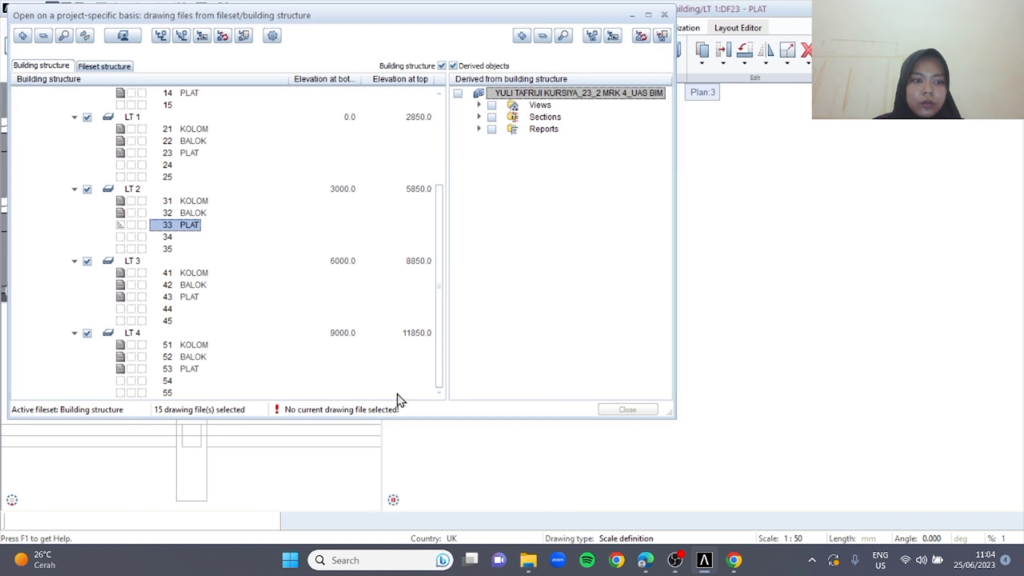
left_click(151, 299)
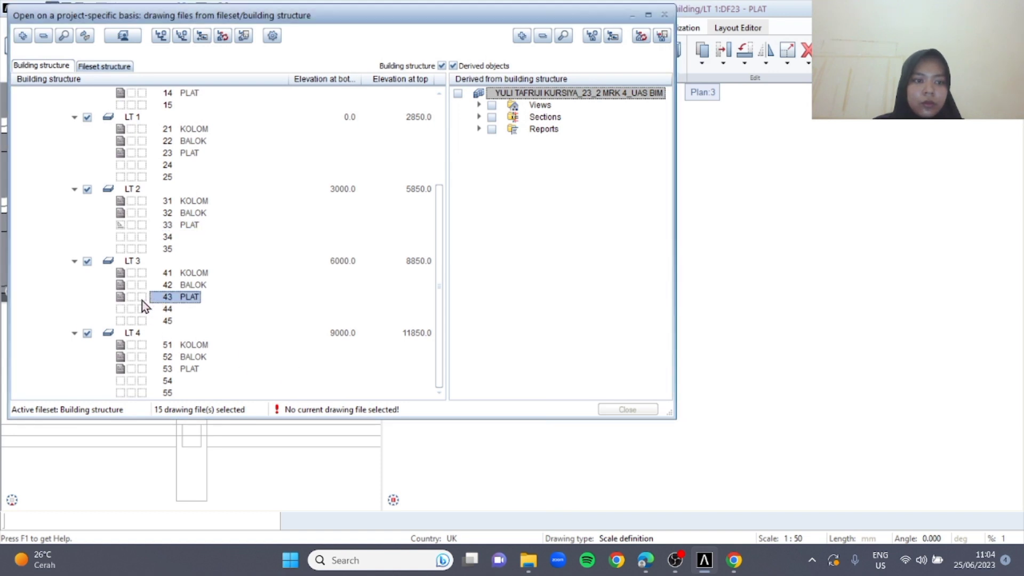
left_click(627, 410)
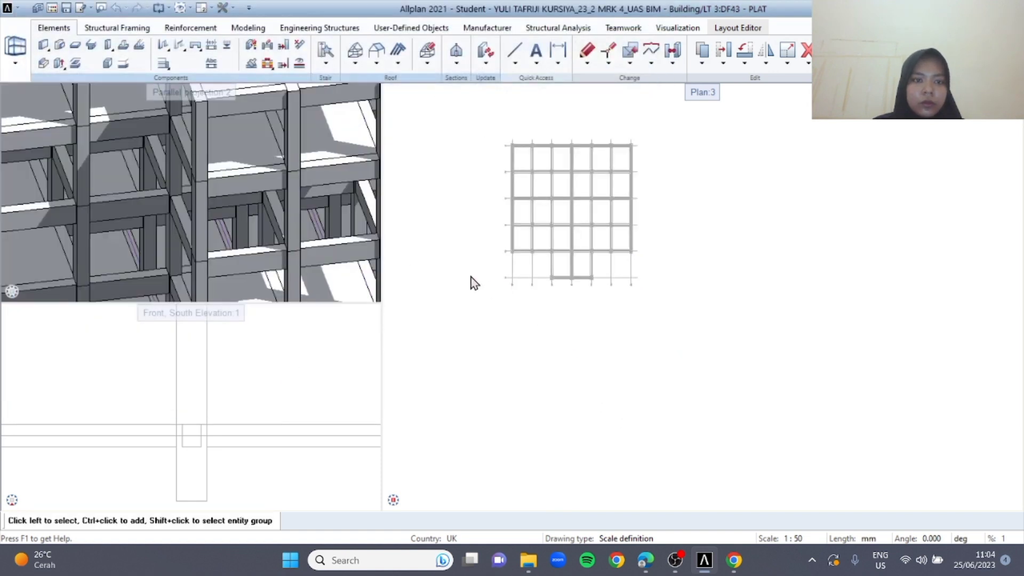
mouse_move(322, 257)
middle_mouse_down()
mouse_move(331, 377)
mouse_move(320, 316)
middle_mouse_up()
Reopen drawing file 33 PLAT under LT 2 for editing while keeping 43 PLAT under LT 3 current
double_click(474, 250)
scroll(152, 301, "down", 3)
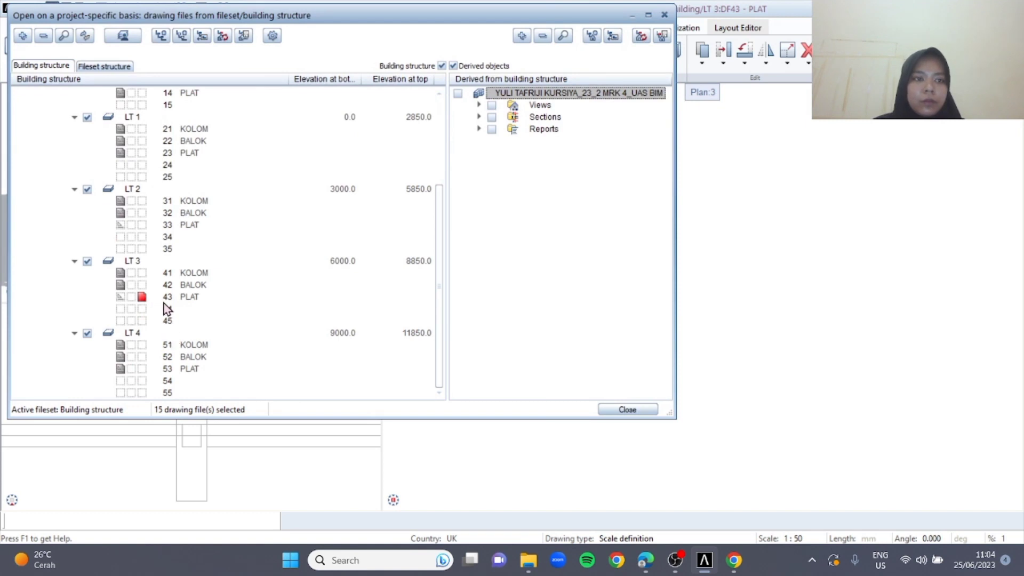
left_click(143, 225)
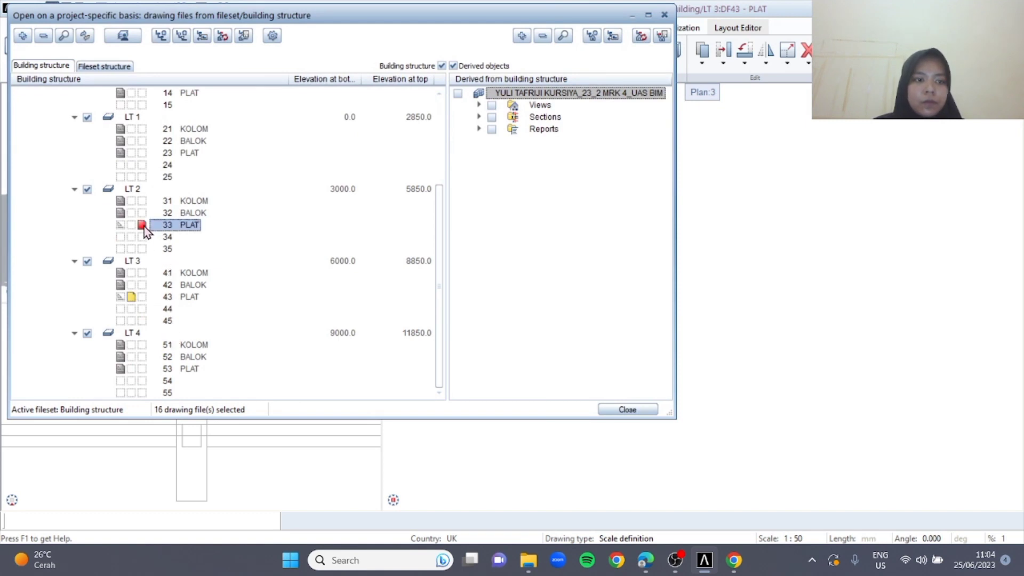
left_click(143, 300)
left_click(627, 409)
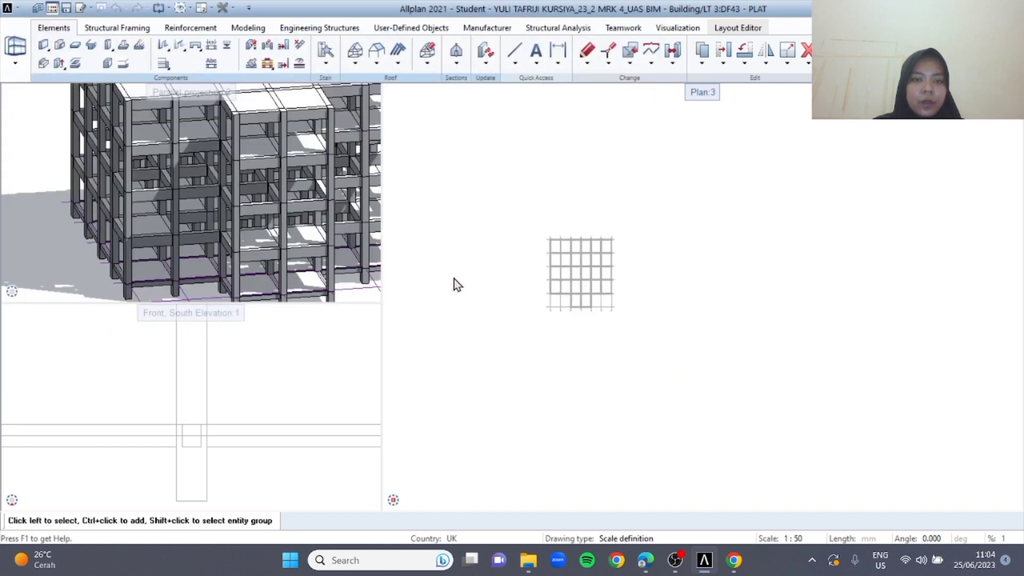
Delete the slab in the upper-left corner bay of the LT 3 plan
left_click(552, 270)
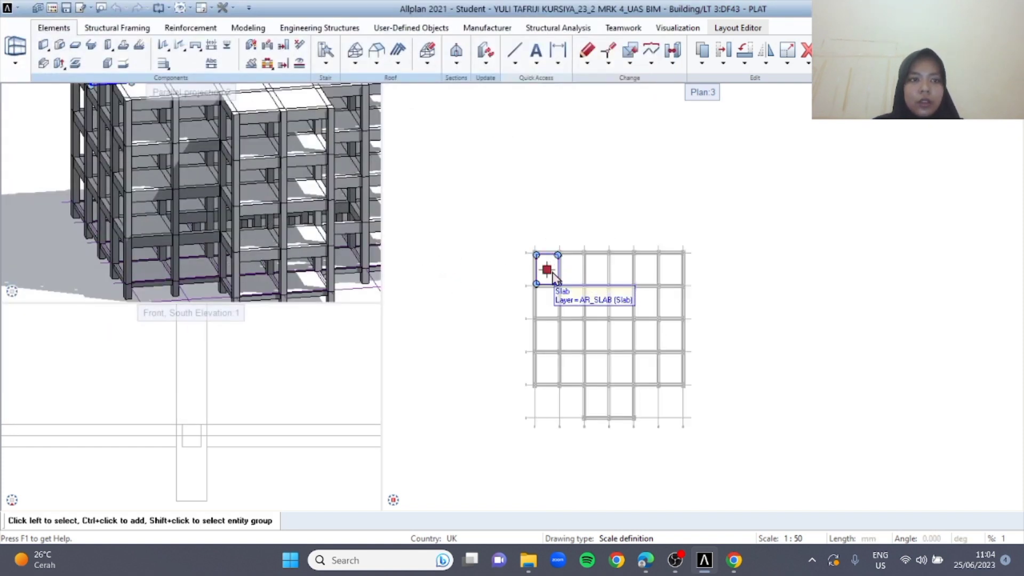
middle_click_drag(265, 165, 278, 224)
key("Delete")
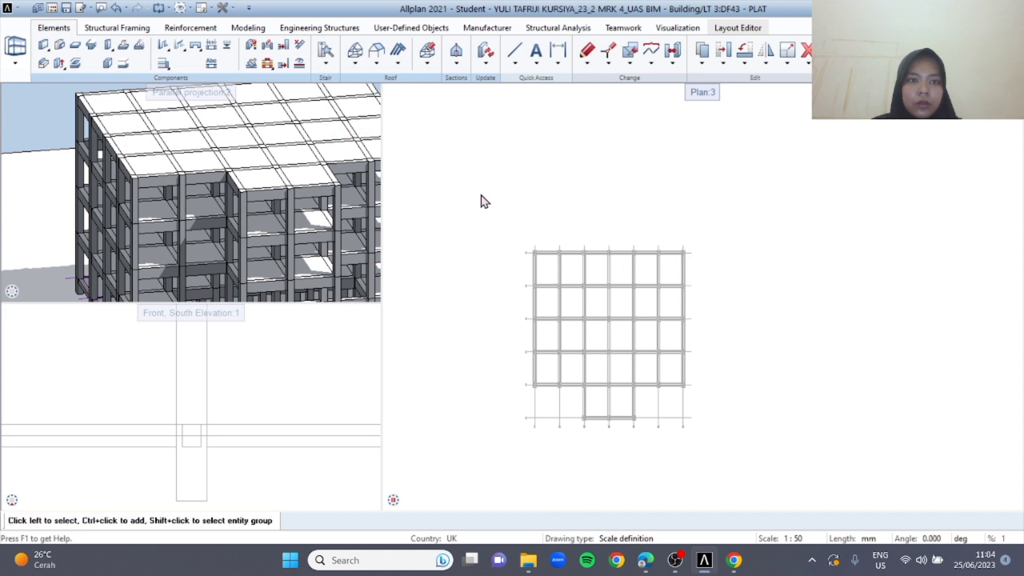
Make drawing file 33 PLAT under LT 2 current and look over its slabs in the plan
key("F2")
scroll(146, 326, "down", 1)
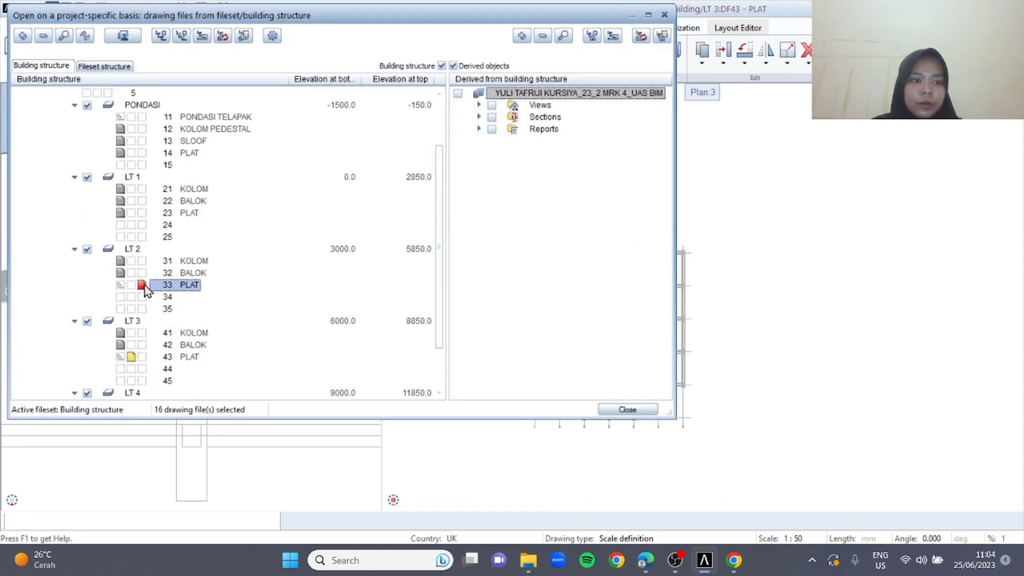
left_click(616, 411)
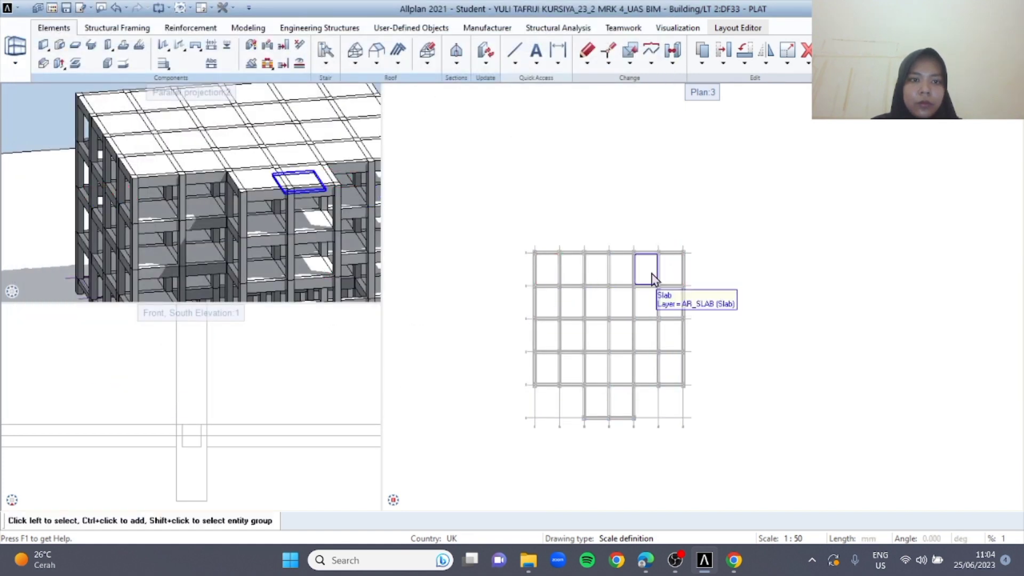
scroll(512, 270, "down", 2)
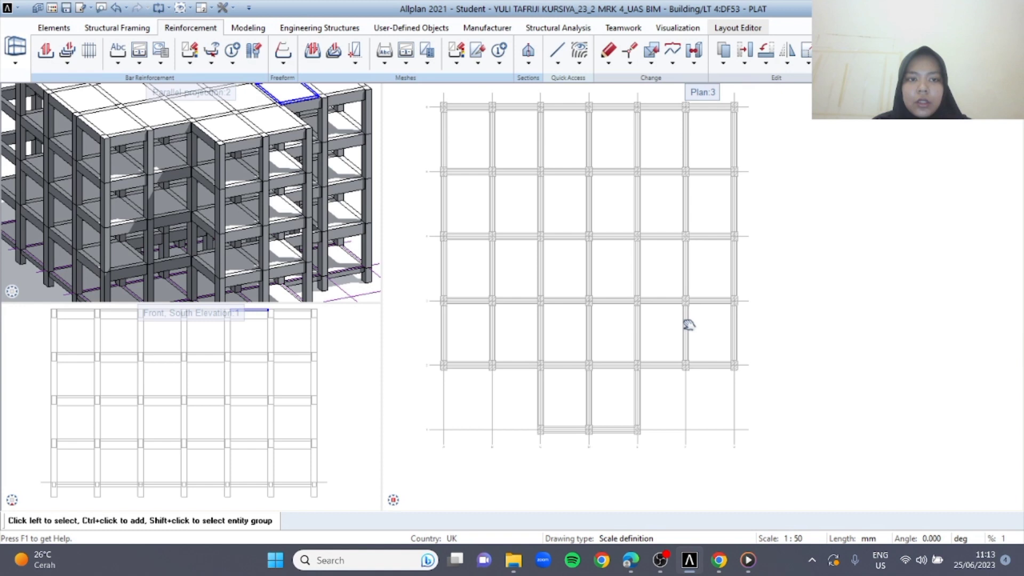
scroll(686, 327, "down", 2)
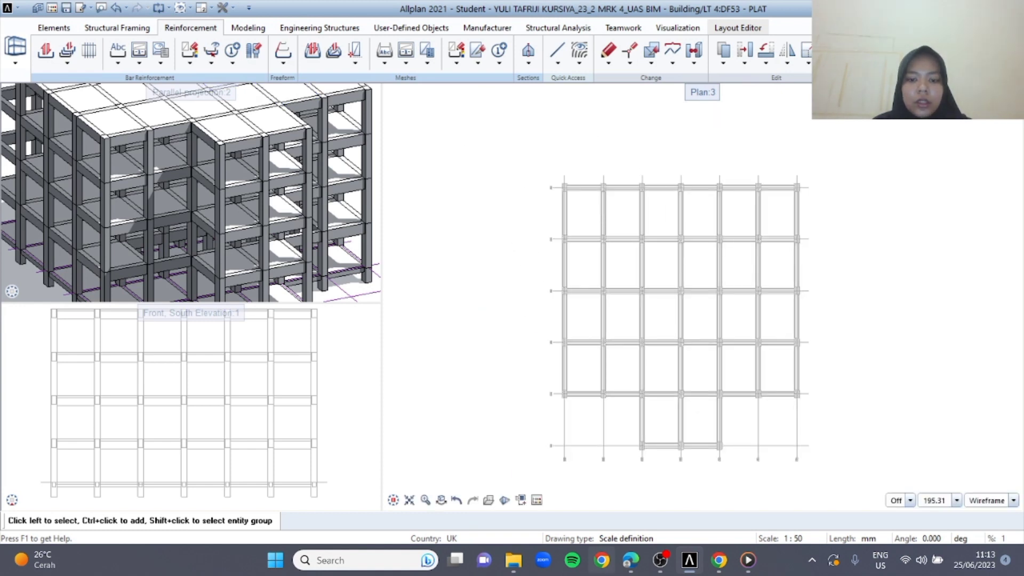
Switch to the assignment PDF in Edge, compare the isometric, plan and elevation figures on page 45, and return to Allplan
left_click(633, 566)
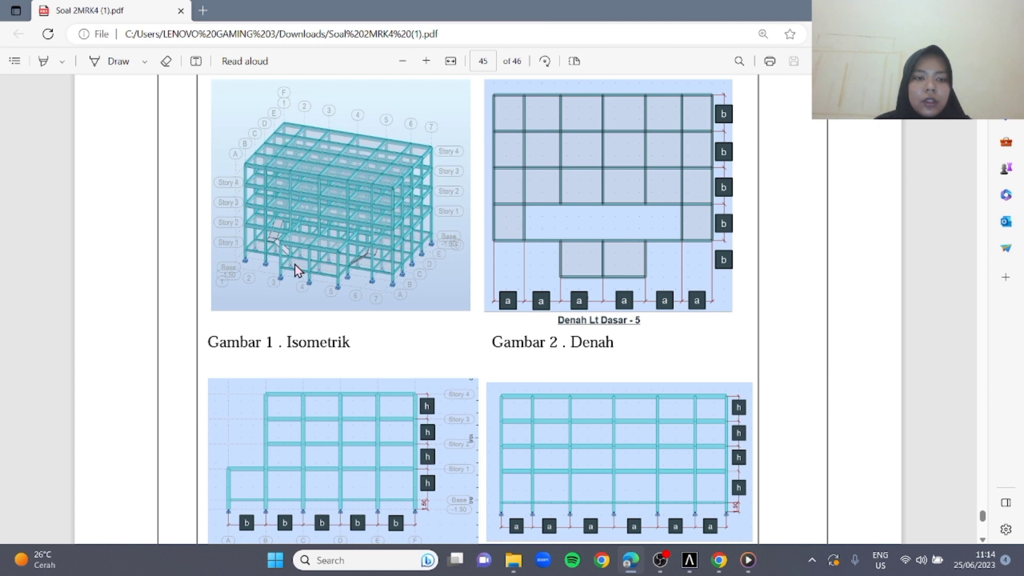
mouse_move(720, 570)
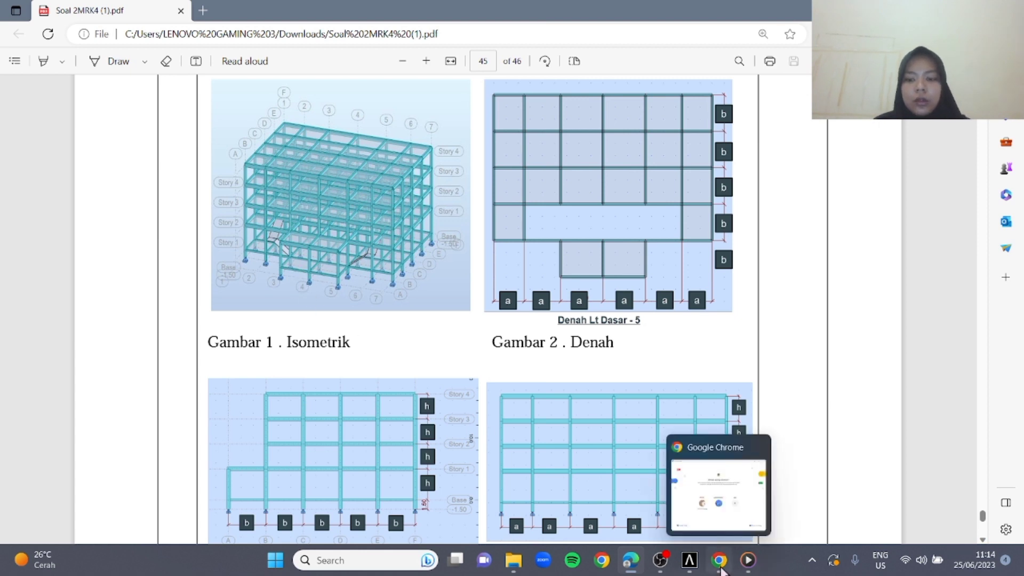
left_click(689, 565)
Open the column, beam and slab drawing files of LT 2, LT 3 and LT 4 for editing, with 52 BALOK current
double_click(497, 197)
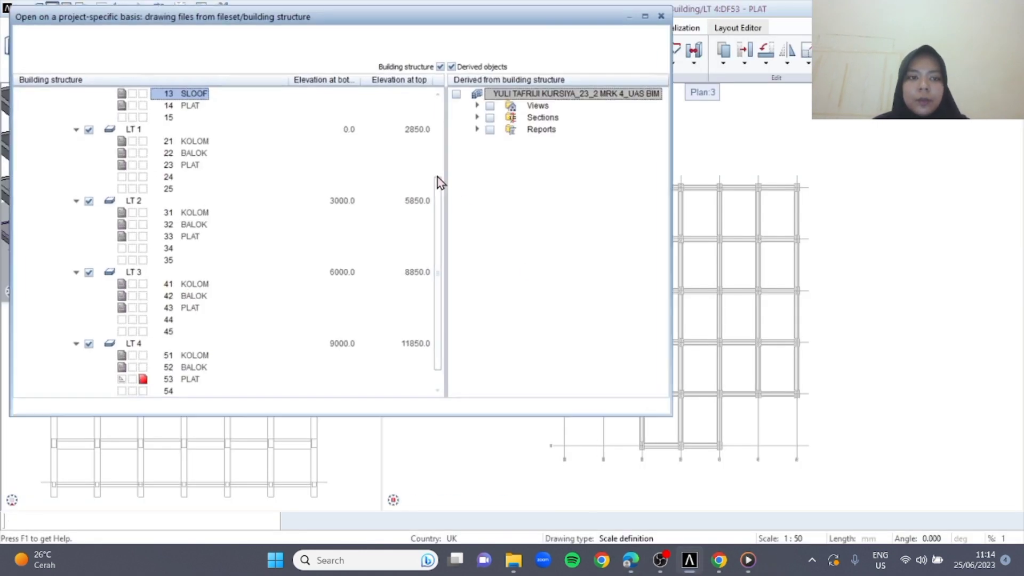
scroll(160, 235, "down", 1)
scroll(161, 244, "up", 1)
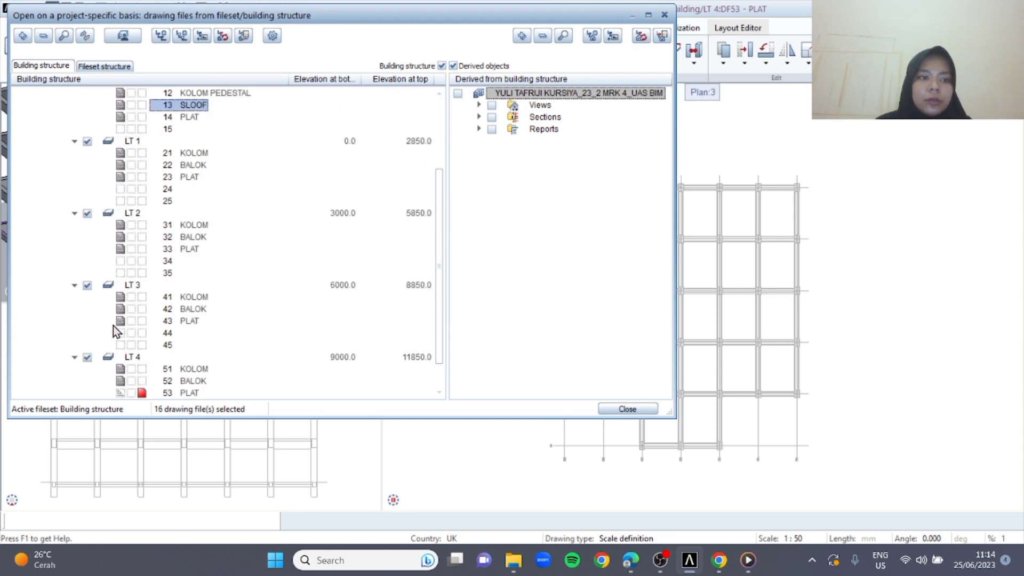
left_click(142, 224)
left_click(141, 237)
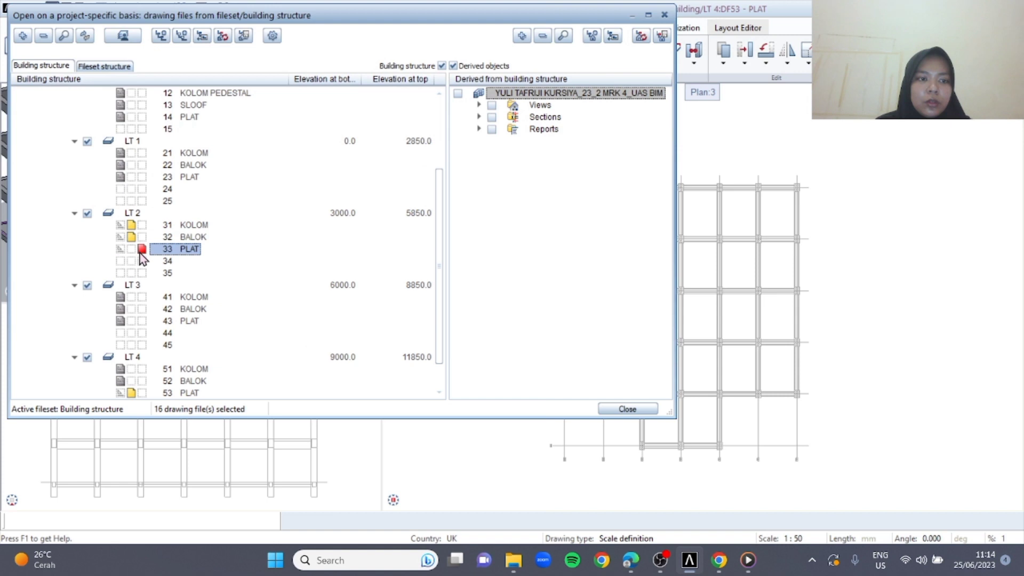
left_click(142, 297)
left_click(141, 308)
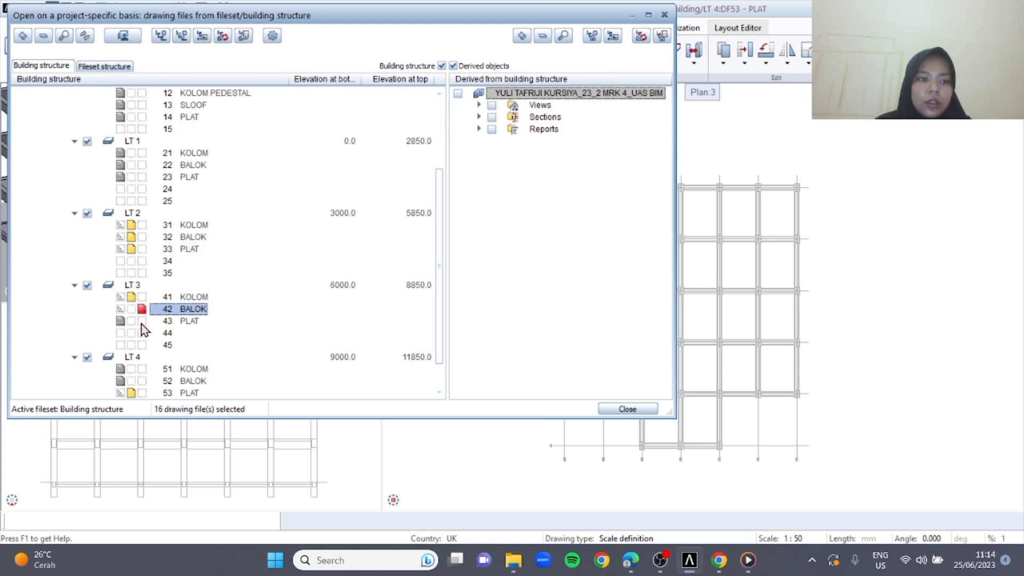
left_click(142, 320)
scroll(149, 364, "down", 1)
left_click(142, 332)
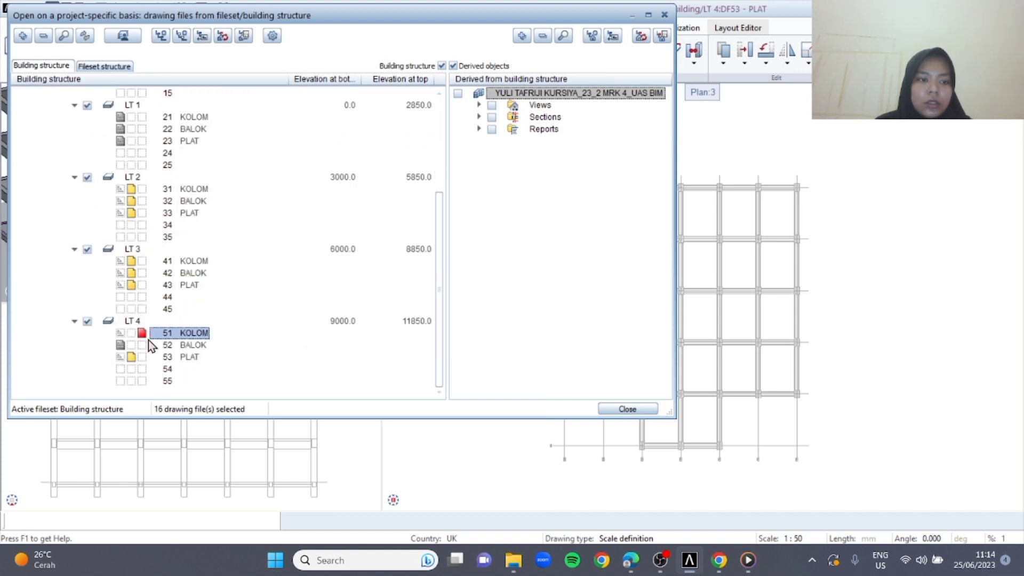
left_click(627, 409)
Delete the columns, beams and slabs of the front projecting bay on LT 2, LT 3 and LT 4, keeping the LT 1 bay
scroll(480, 363, "down", 2)
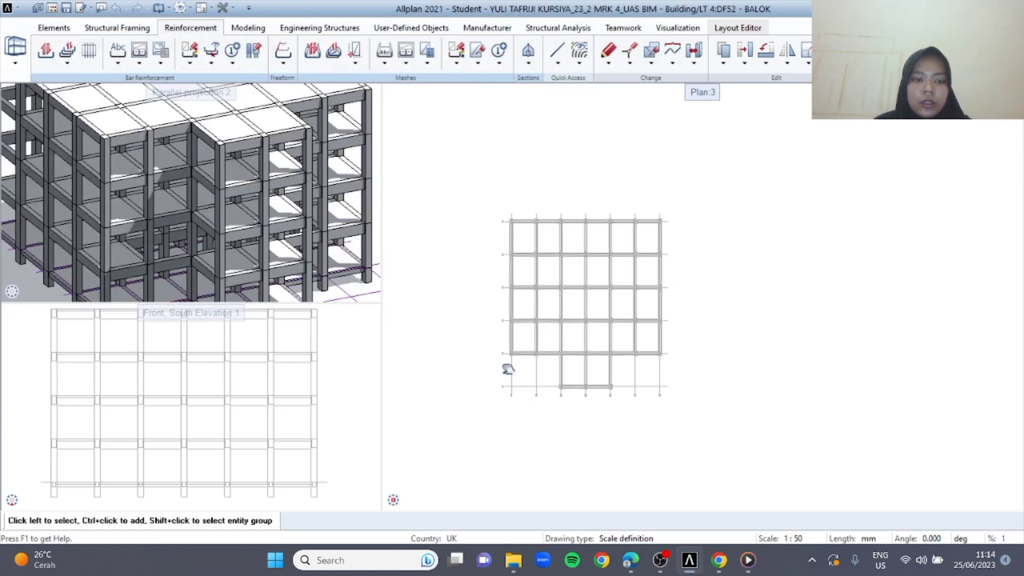
scroll(640, 400, "up", 2)
left_click_drag(648, 402, 539, 336)
scroll(221, 199, "down", 2)
middle_click_drag(254, 204, 231, 187)
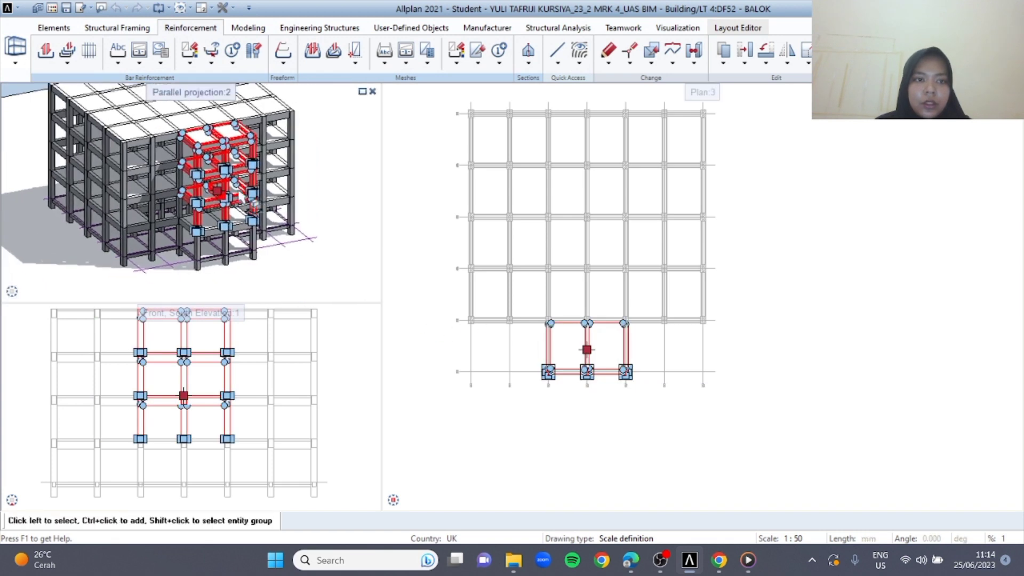
scroll(231, 187, "up", 1)
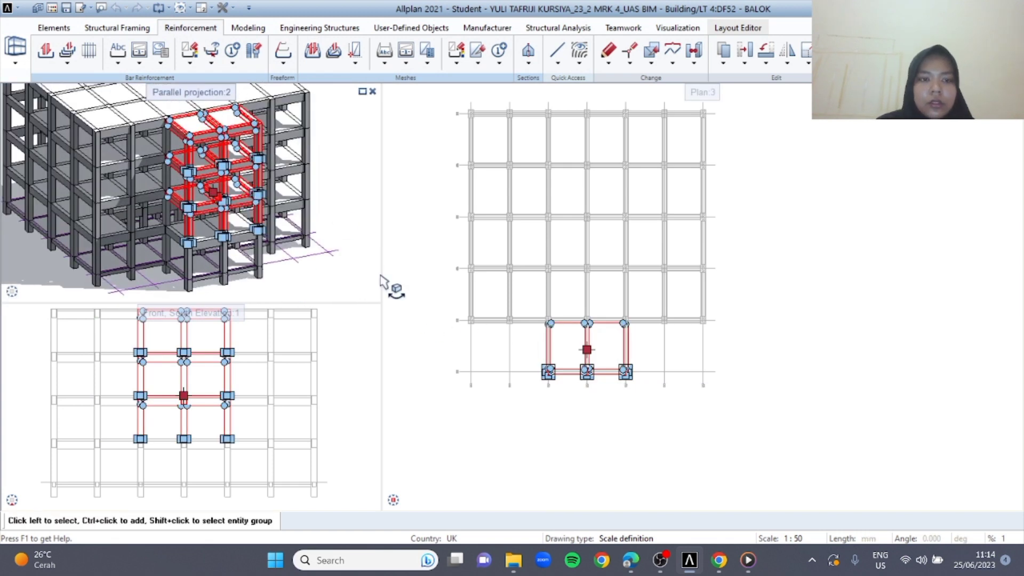
key("Escape")
scroll(274, 202, "up", 1)
scroll(277, 204, "down", 2)
mouse_move(307, 166)
left_mouse_down()
mouse_move(252, 233)
mouse_move(296, 214)
mouse_move(314, 183)
left_mouse_up()
scroll(209, 154, "up", 1)
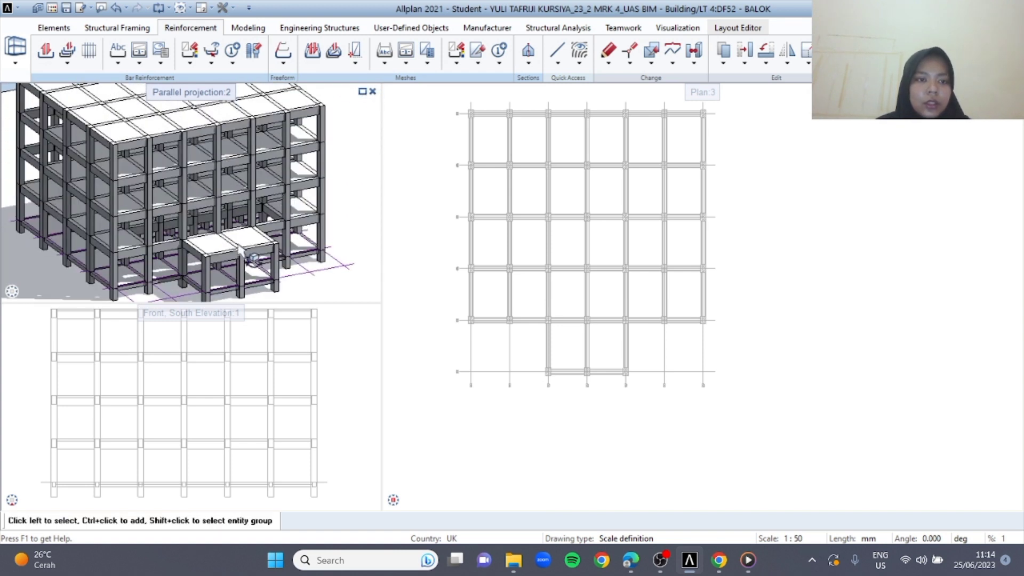
scroll(240, 250, "up", 2)
scroll(239, 250, "down", 2)
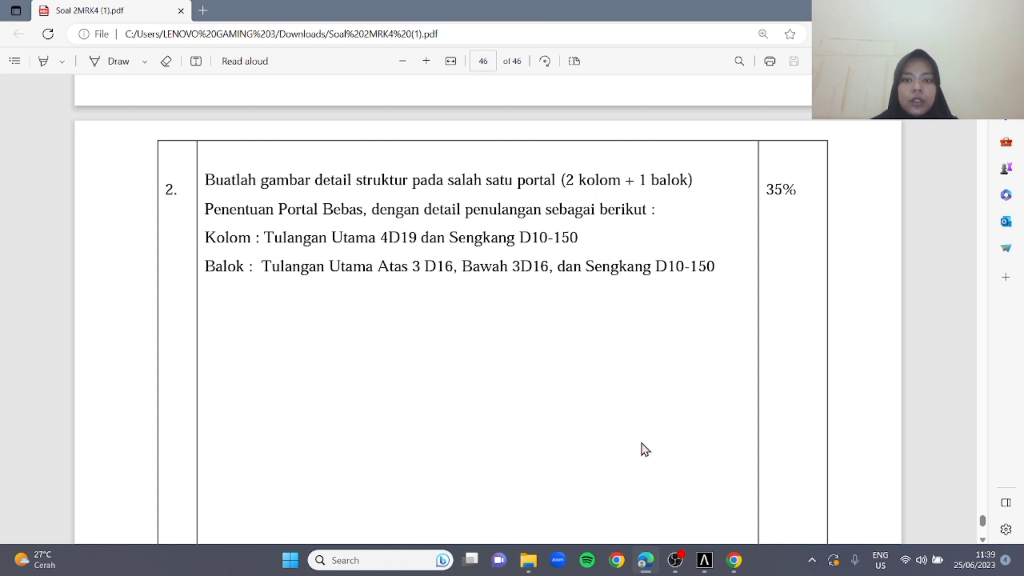
Switch to Allplan, generate the Right, East Elevation view of the building and place it beside the floor plan
left_click(705, 561)
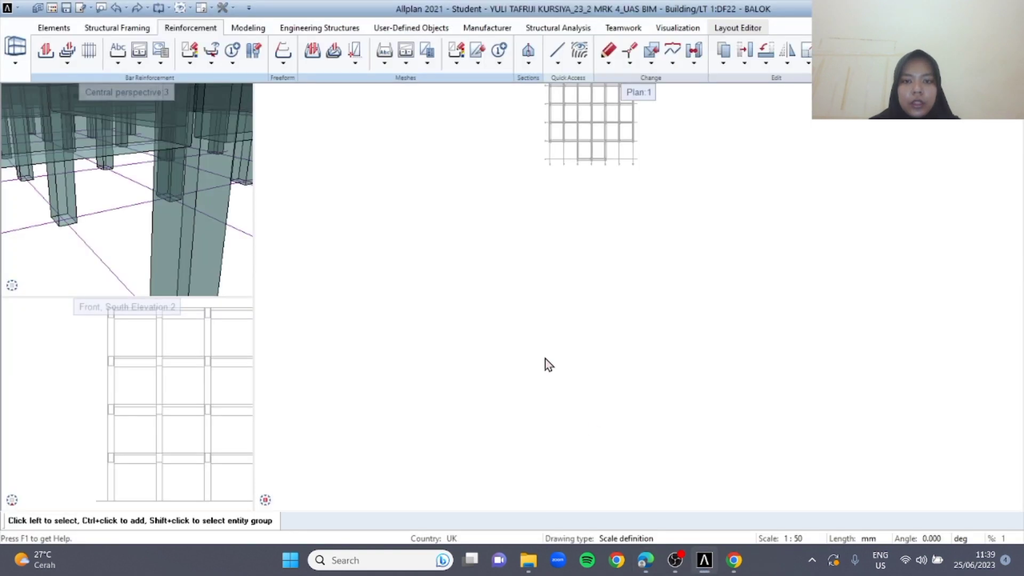
middle_click_drag(667, 303, 577, 225)
scroll(491, 175, "up", 3)
middle_click_drag(539, 142, 543, 176)
scroll(530, 121, "down", 2)
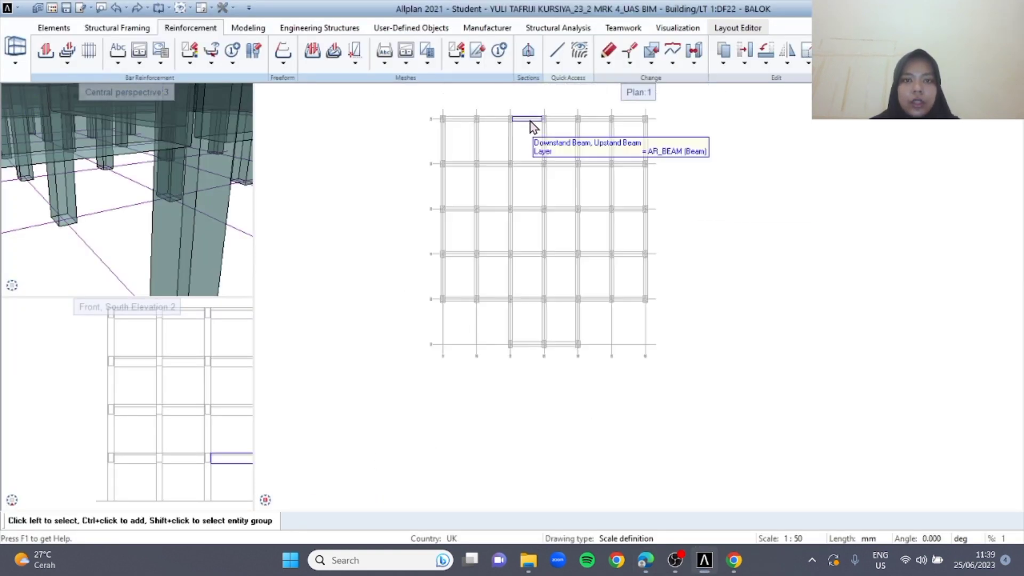
left_click(532, 66)
left_click(558, 79)
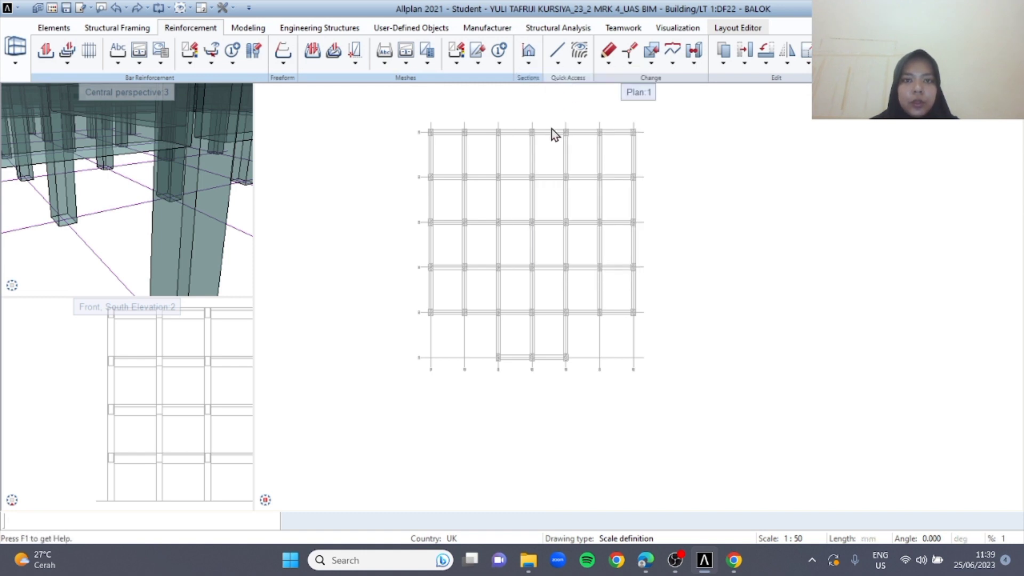
left_click(192, 319)
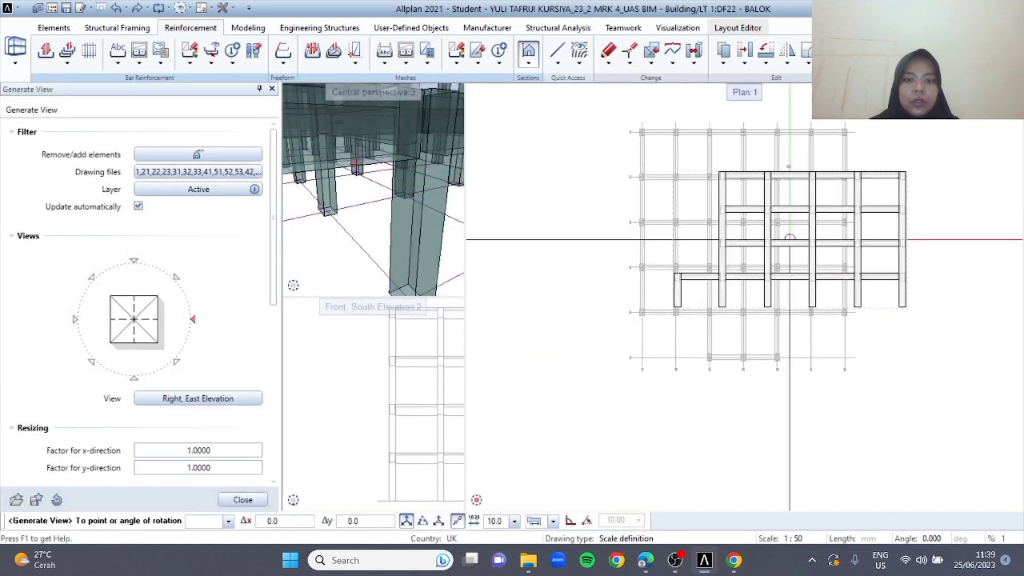
scroll(790, 239, "down", 3)
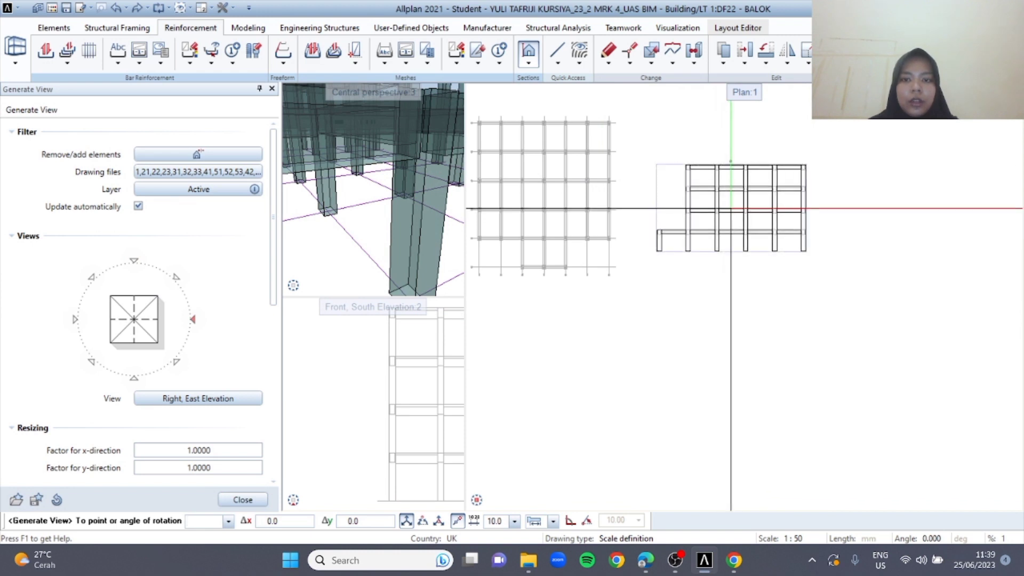
left_click(731, 208)
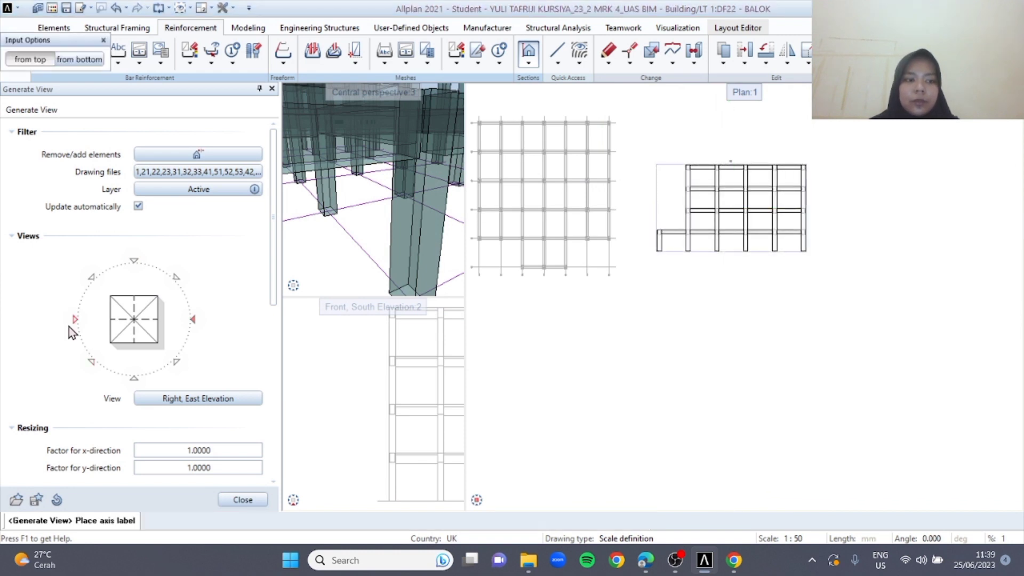
key("Escape")
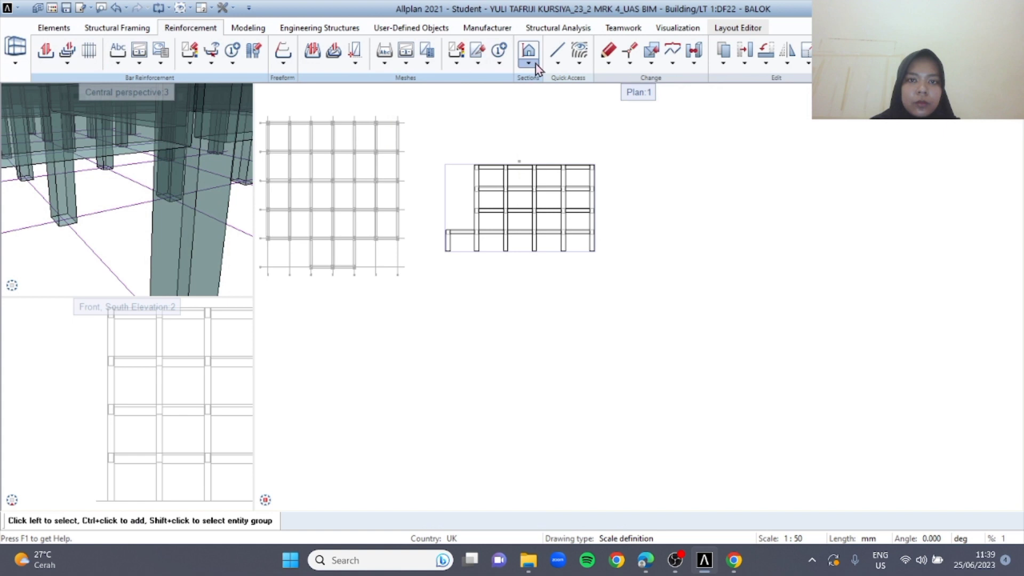
Generate the Left, West Elevation view and place it in line with the east elevation
left_click(535, 64)
left_click(562, 91)
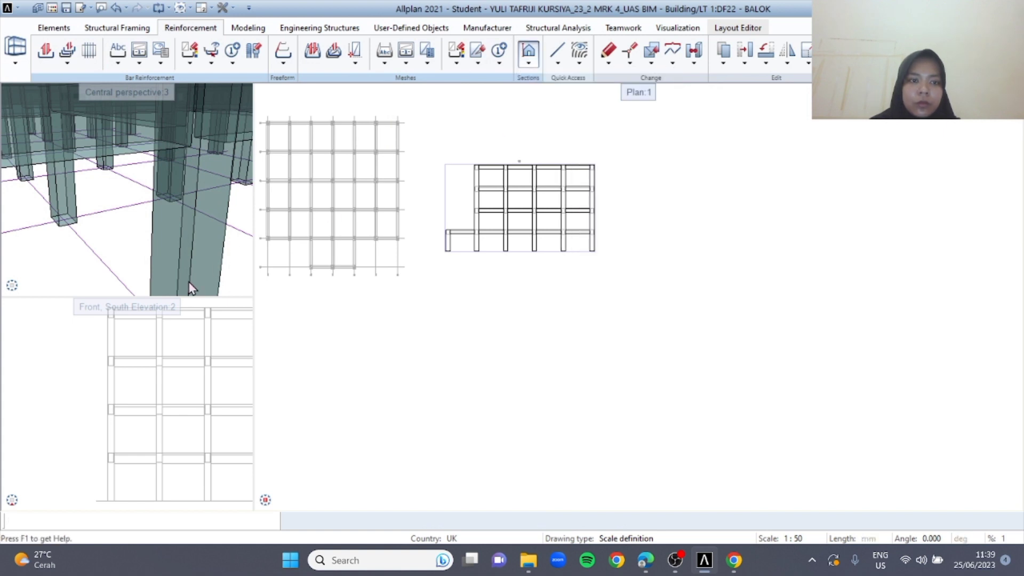
left_click(82, 319)
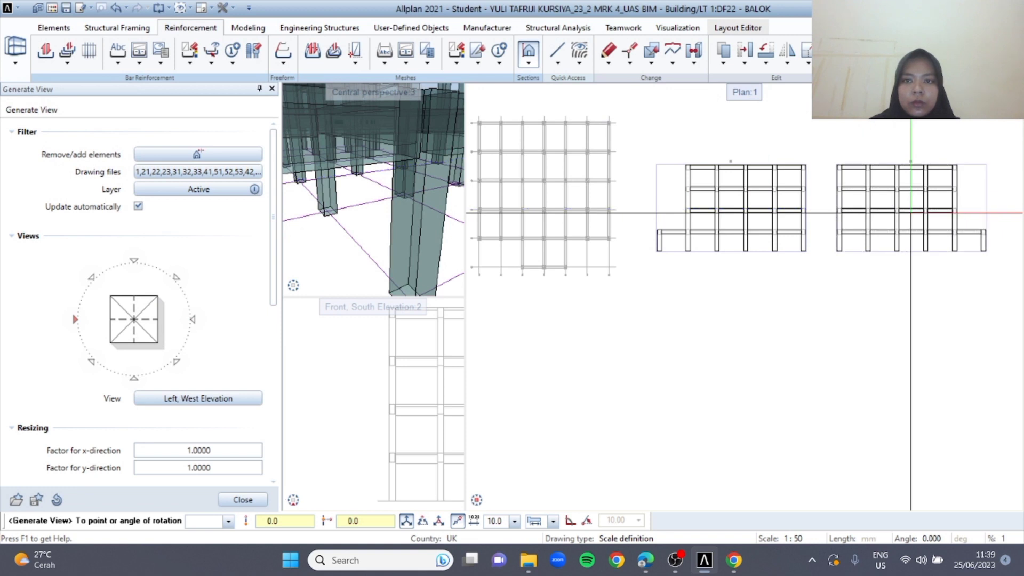
left_click(911, 213)
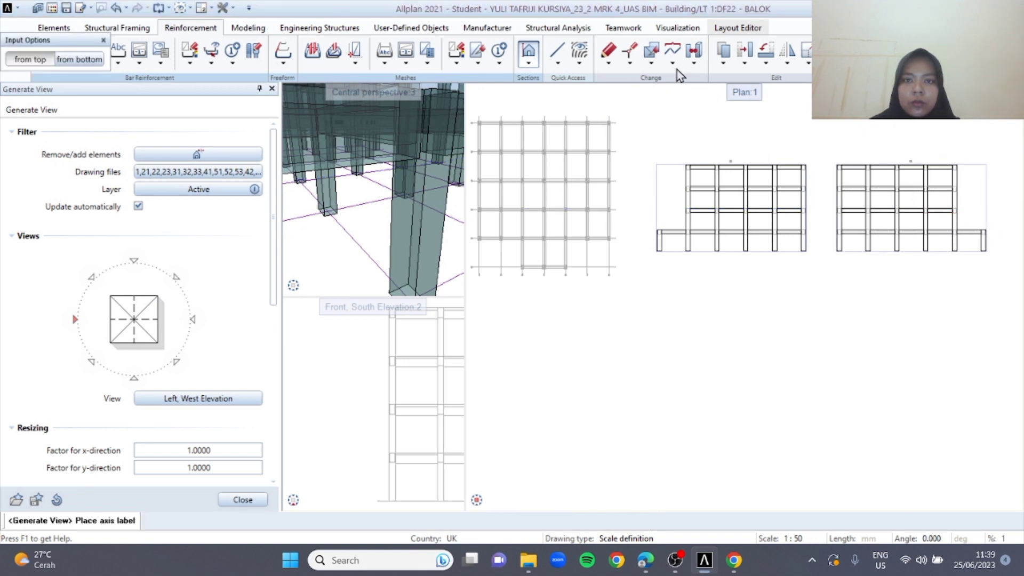
Generate a Plan View of the whole building and place it below the original floor plan
left_click(530, 66)
left_click(573, 90)
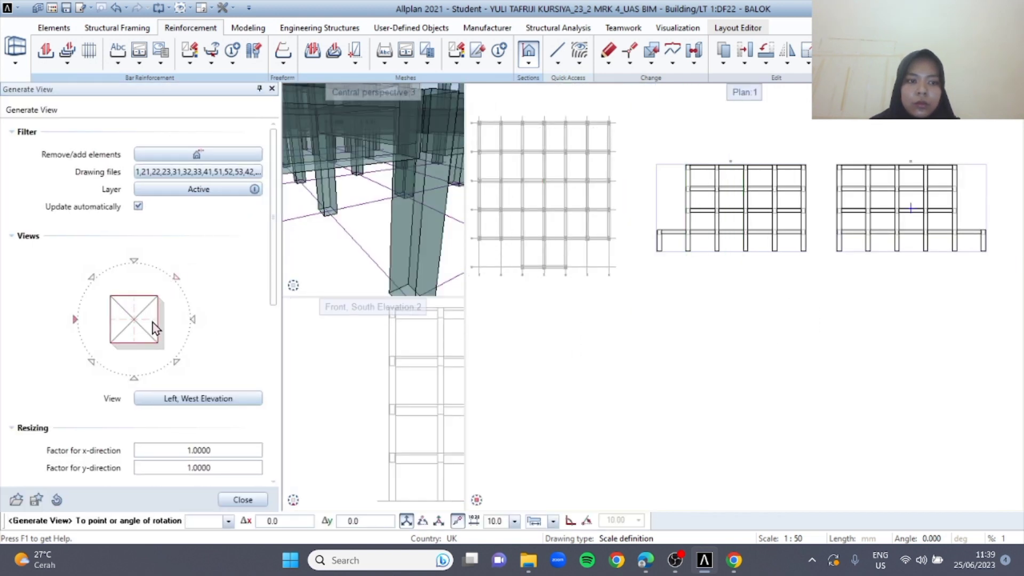
left_click(133, 323)
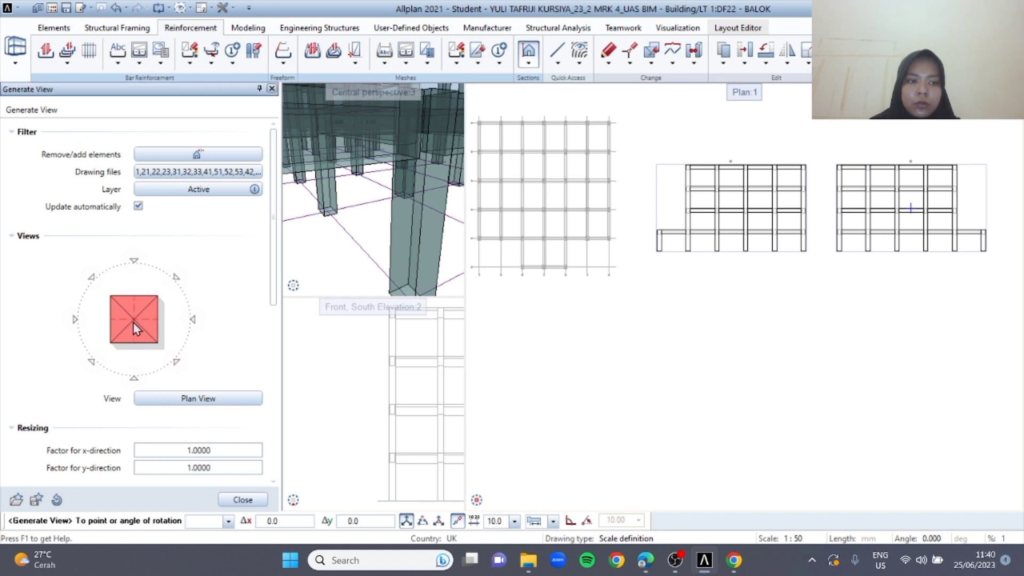
scroll(911, 208, "up", 4)
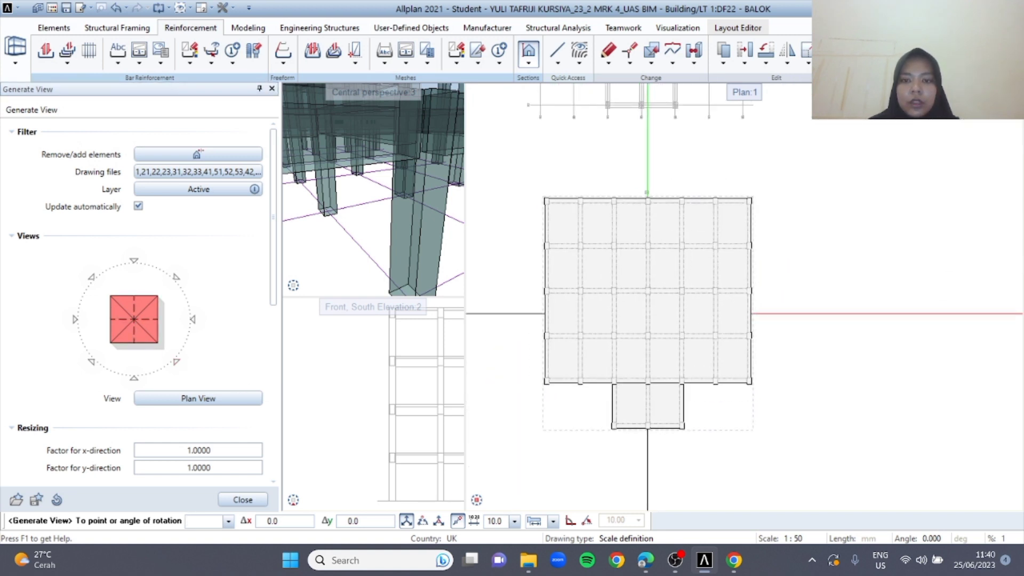
left_click(641, 329)
middle_click_drag(764, 402, 720, 250)
key("Escape")
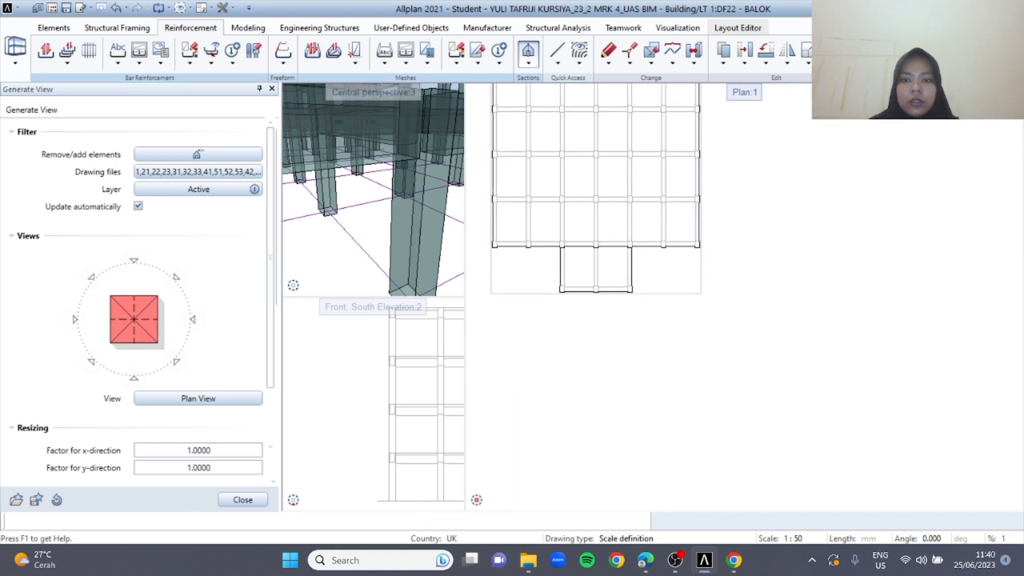
Define clipping path 1 for a section across the projecting bay in the generated plan, about 7490 mm wide, with its depth reaching past the front columns
middle_click_drag(396, 276, 460, 366)
scroll(453, 390, "up", 2)
middle_click_drag(402, 347, 433, 368)
scroll(567, 373, "down", 3)
scroll(507, 291, "up", 5)
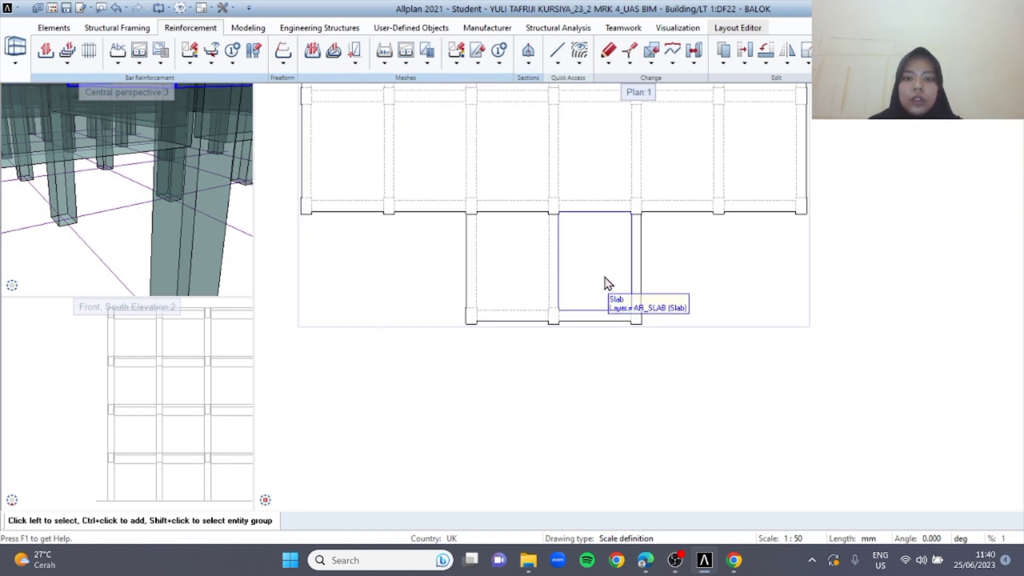
left_click(535, 68)
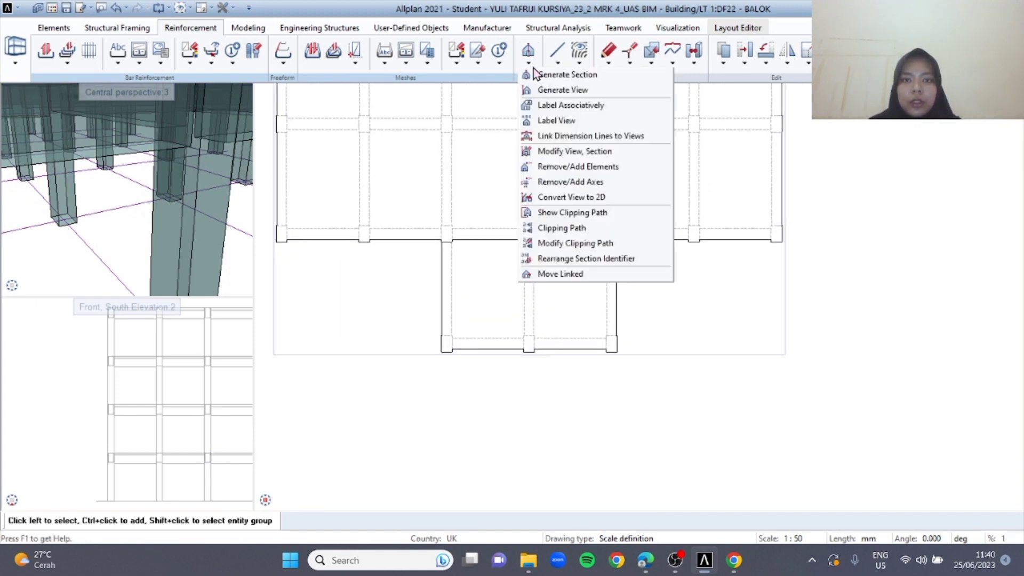
left_click(567, 75)
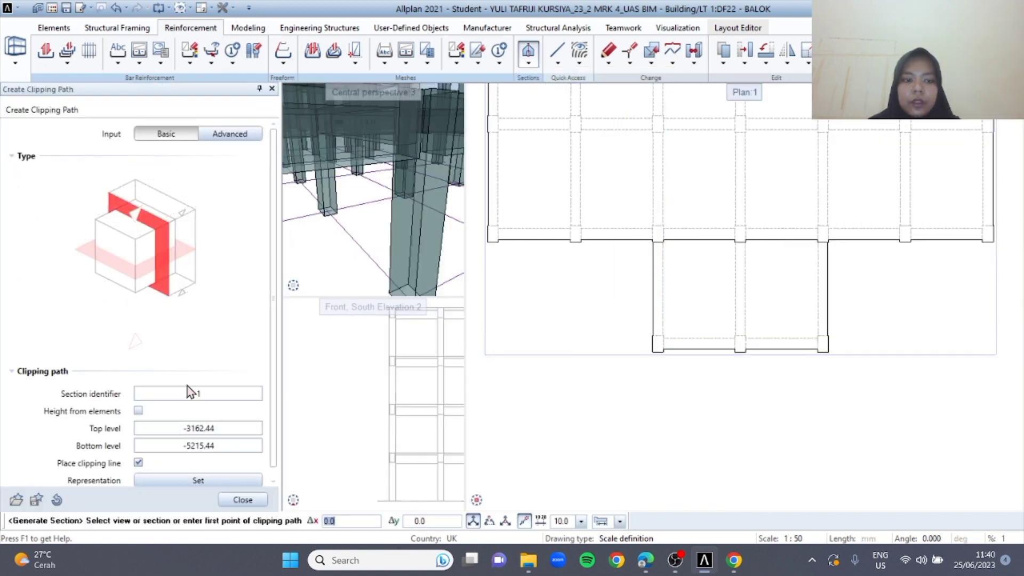
scroll(715, 315, "up", 1)
middle_click_drag(715, 315, 642, 260)
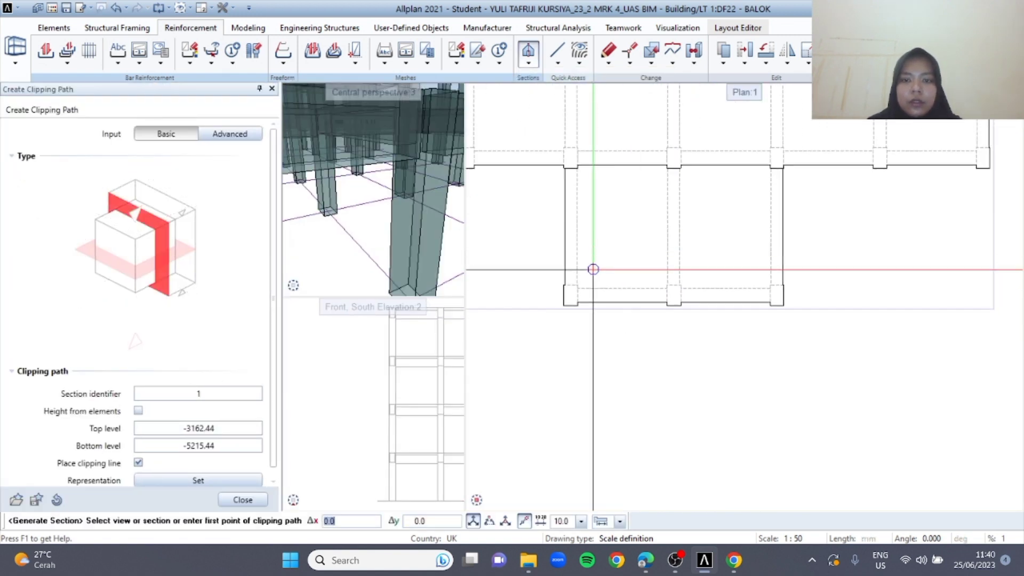
left_click(543, 310)
scroll(548, 229, "up", 1)
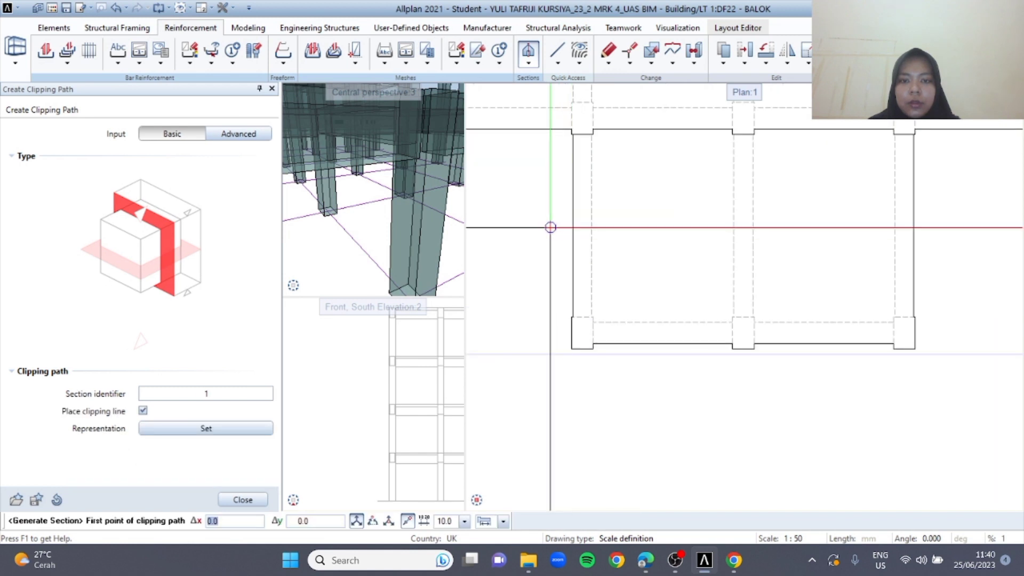
left_click(544, 230)
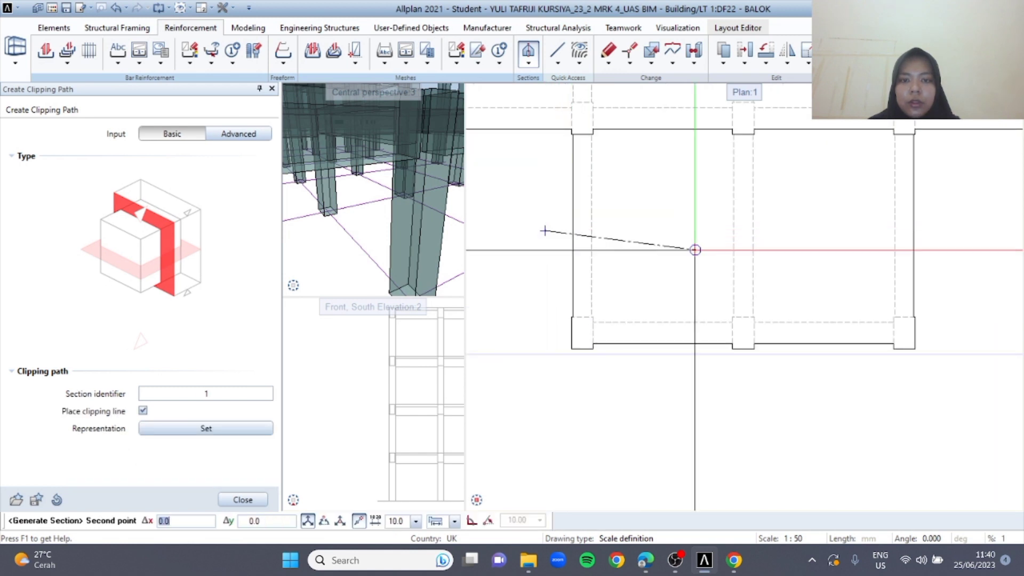
left_click(947, 231)
key("Escape")
scroll(945, 344, "up", 2)
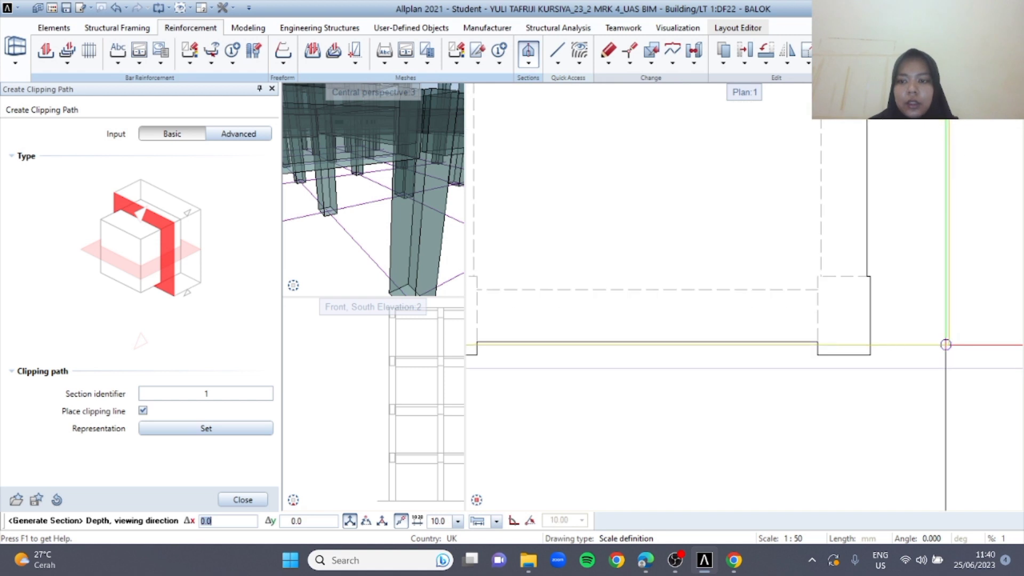
left_click(932, 367)
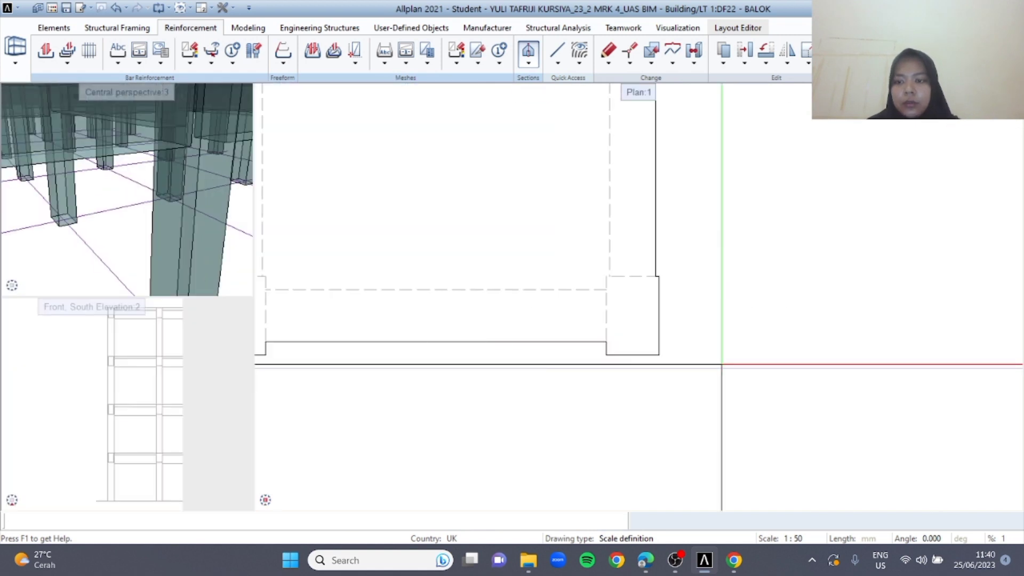
Place section 1-1 of the projecting bay below the generated plan view
scroll(901, 342, "down", 3)
scroll(754, 375, "down", 3)
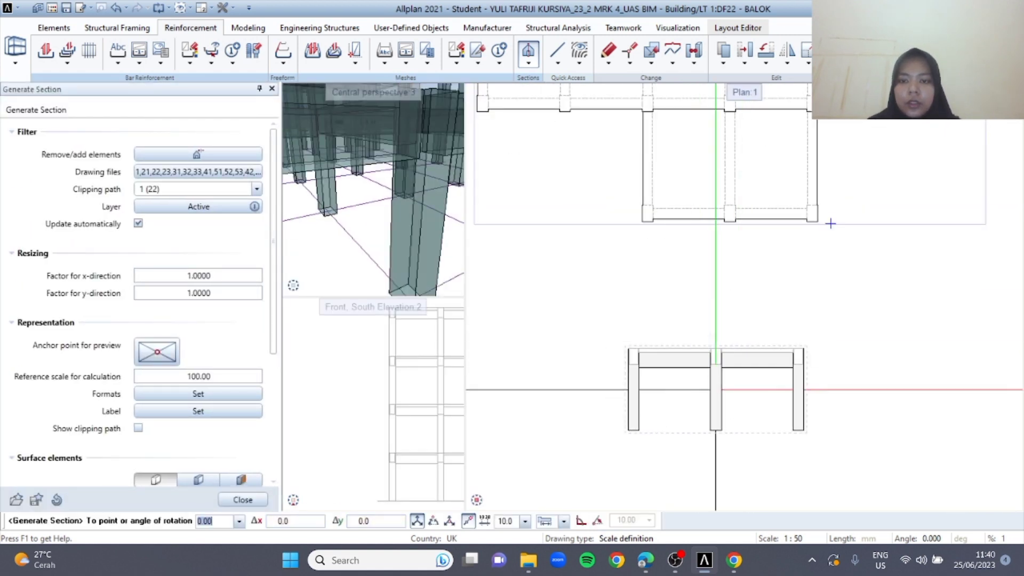
left_click(726, 414)
middle_click_drag(843, 315, 796, 231)
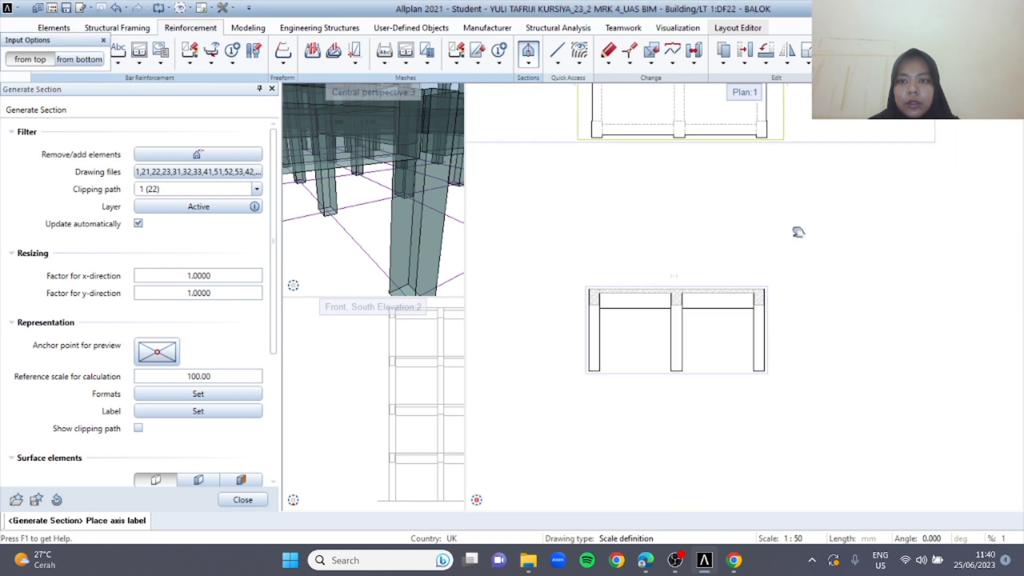
key("Escape")
scroll(510, 261, "up", 5)
Define clipping path 2 for a horizontal section across the leftmost column of section 1-1, viewing downward
left_click(528, 63)
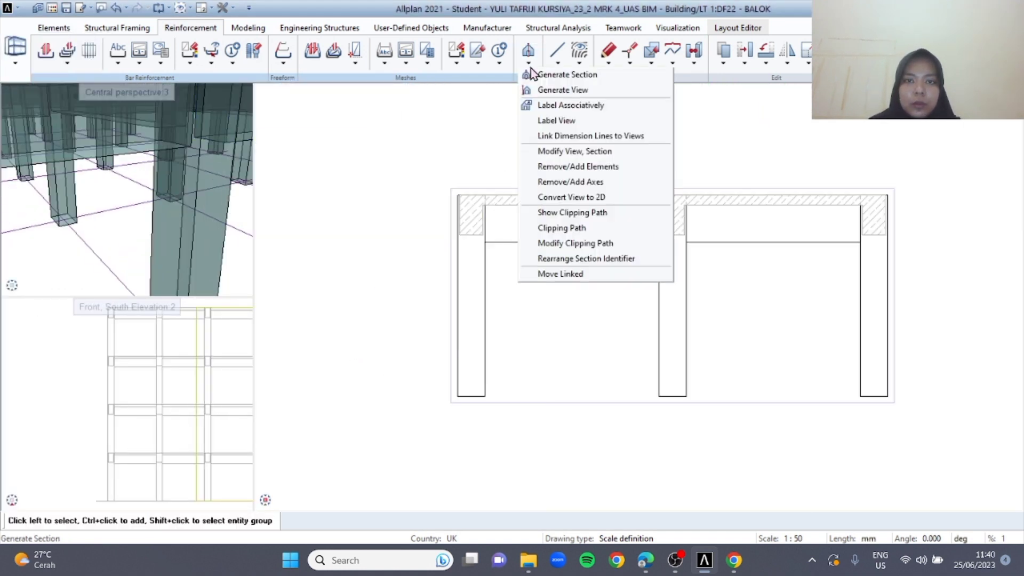
left_click(561, 75)
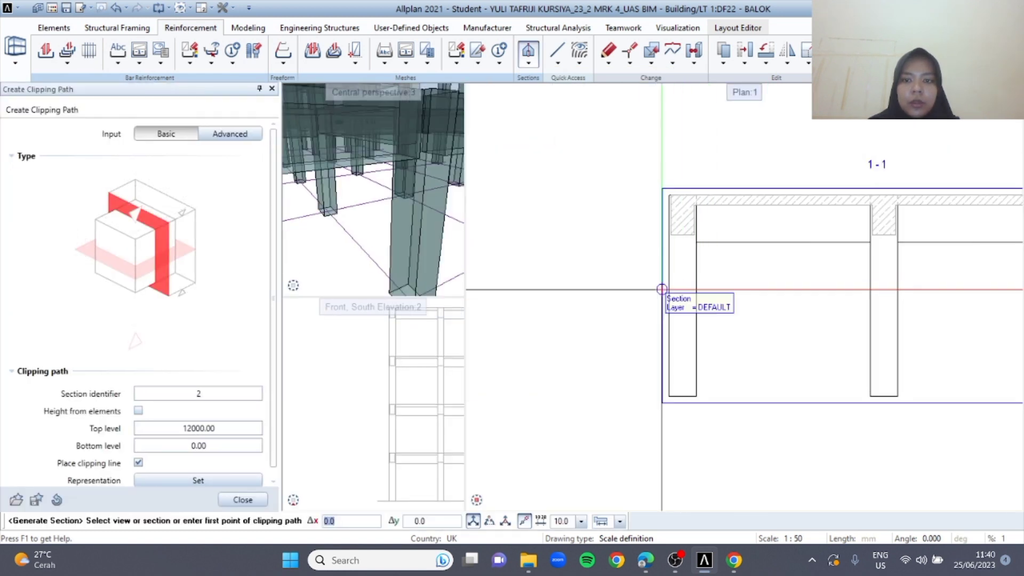
scroll(691, 314, "up", 4)
middle_click_drag(747, 323, 684, 296)
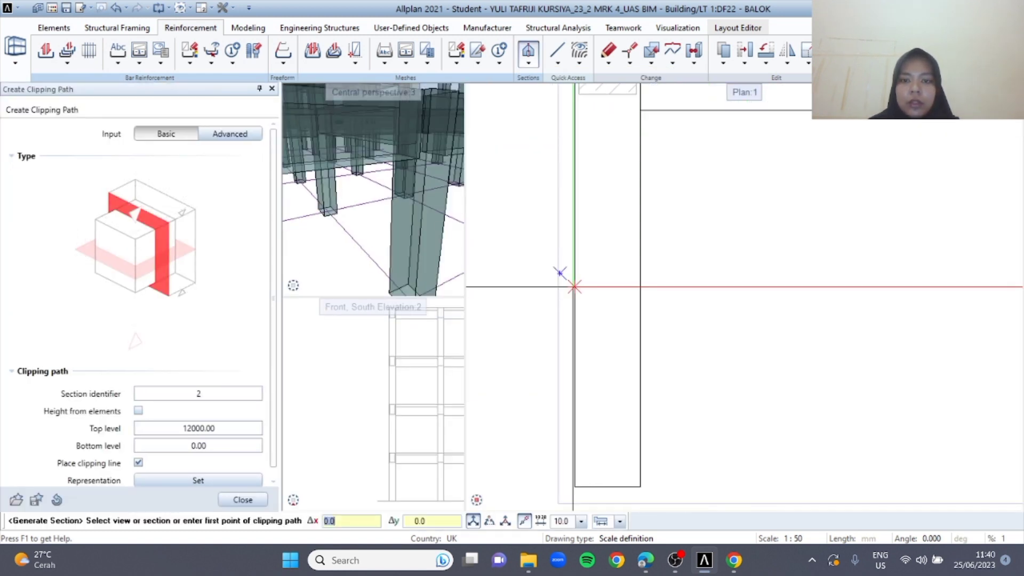
left_click(558, 277)
left_click(547, 267)
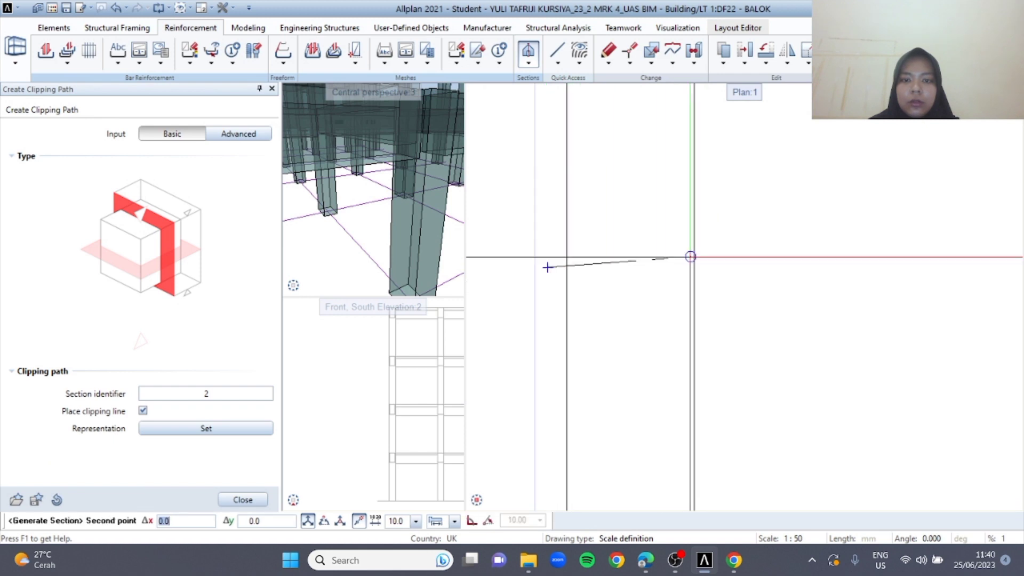
left_click(734, 267)
key("Escape")
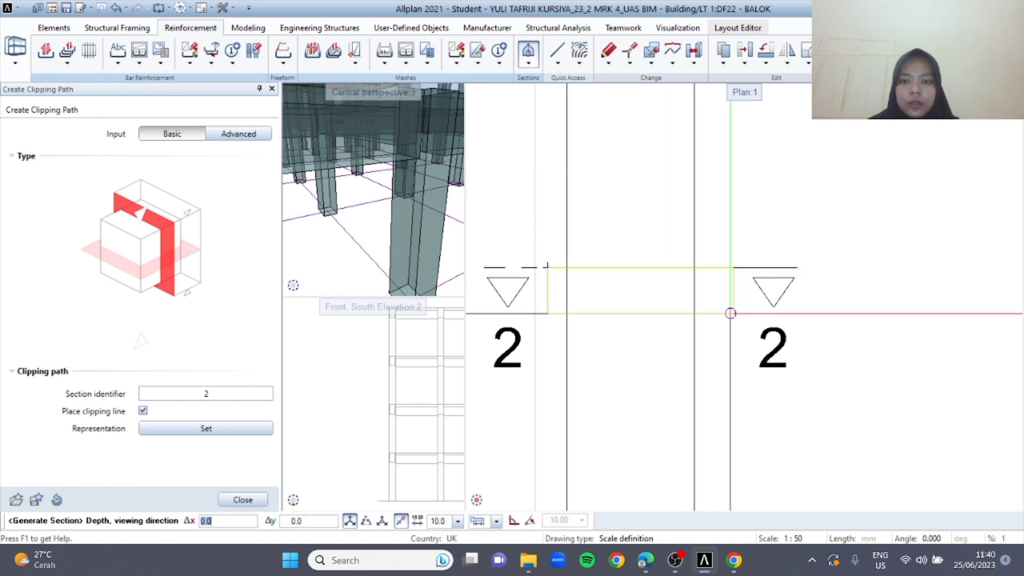
left_click(733, 363)
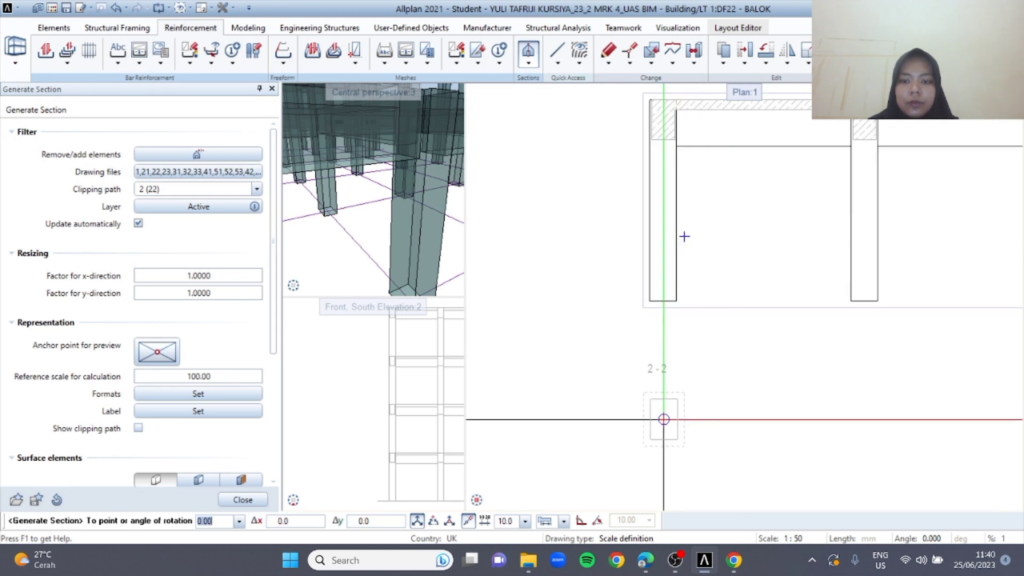
Place horizontal section 2-2 of the leftmost column directly below section 1-1
left_click(664, 420)
key("Escape")
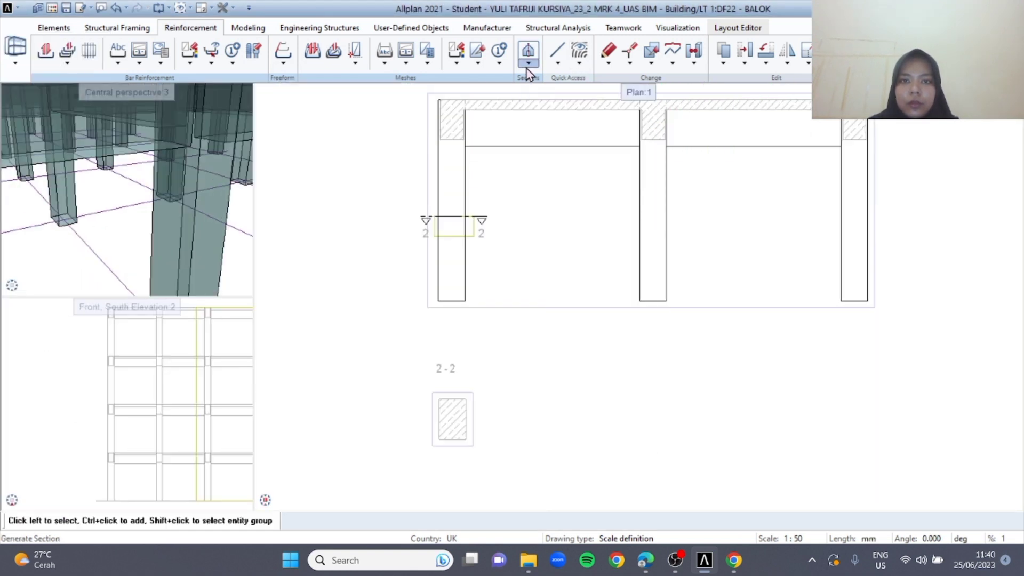
Define clipping path 3 for a vertical section across the beam and slab between the leftmost and second columns of section 1-1
left_click(528, 63)
left_click(573, 81)
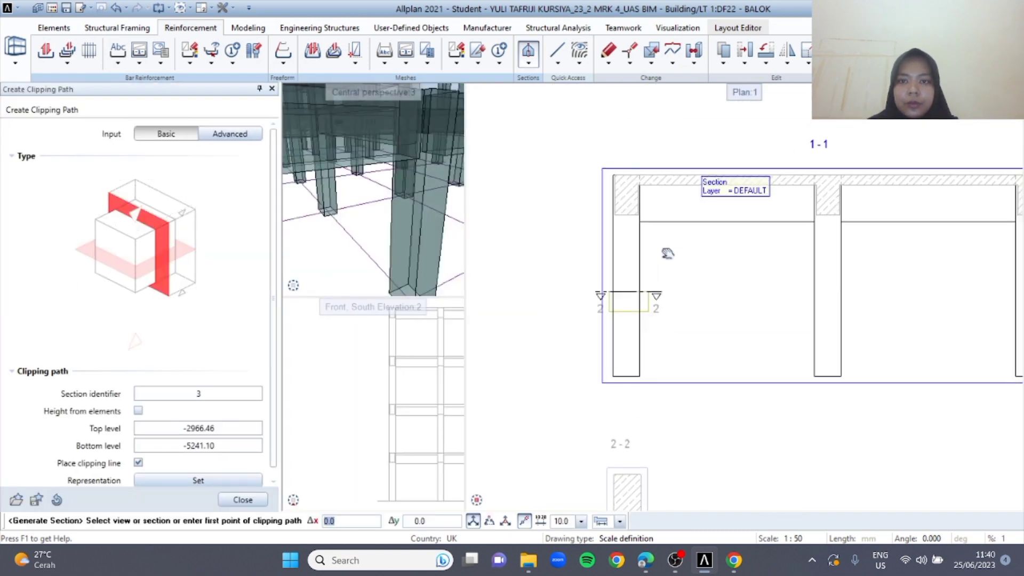
scroll(700, 179, "up", 3)
left_click(710, 158)
scroll(713, 161, "up", 4)
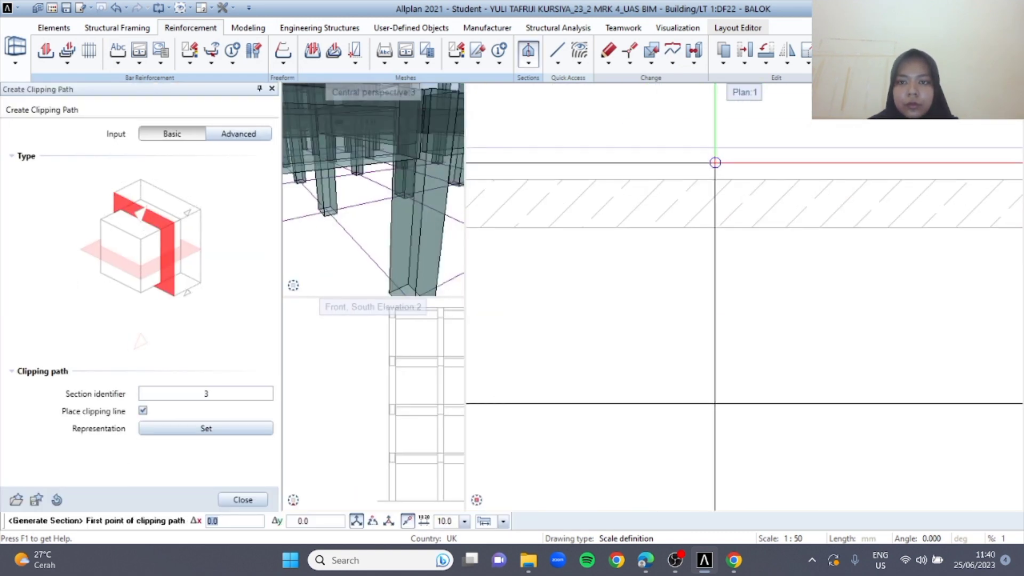
left_click(715, 162)
left_click(716, 457)
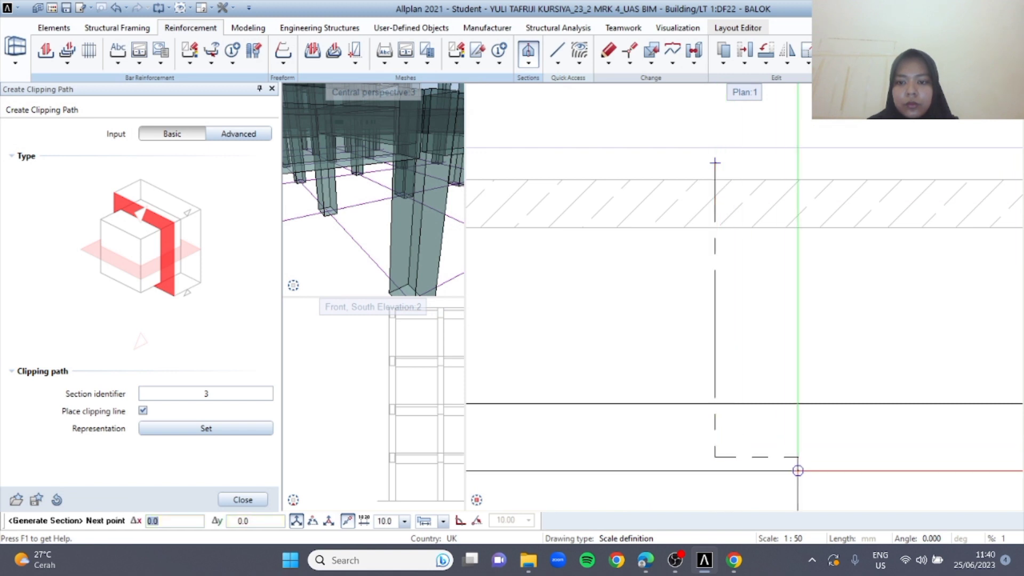
key("Escape")
left_click(861, 444)
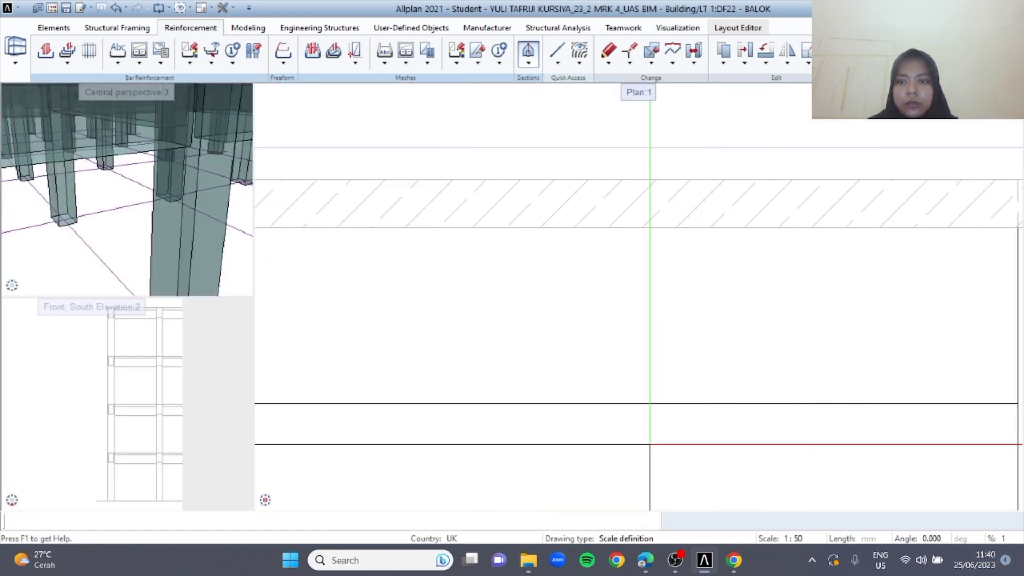
Place section 3-3 of the beam and slab beside section 2-2, below section 1-1
scroll(832, 416, "down", 5)
scroll(764, 384, "up", 3)
left_click(804, 368)
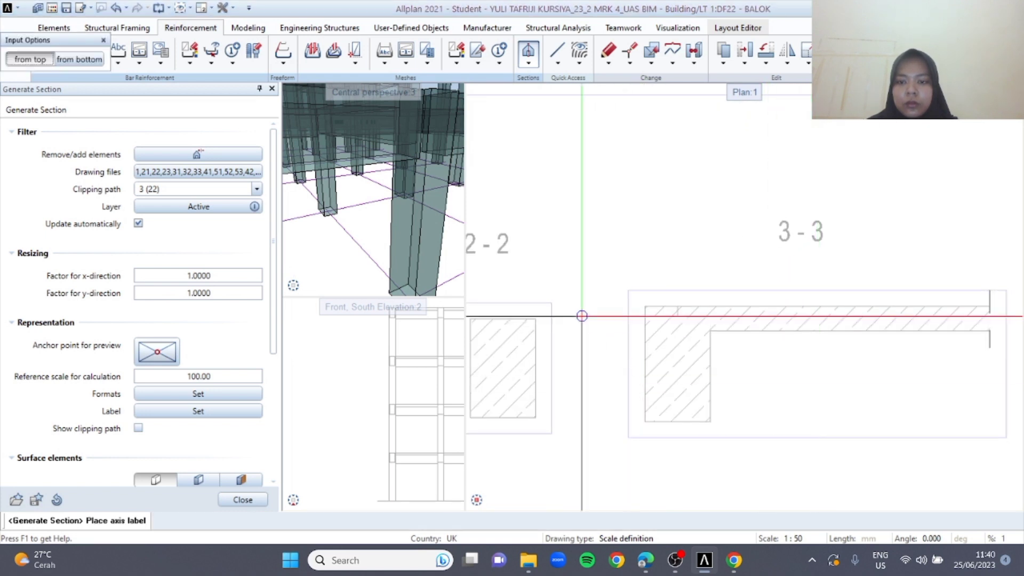
key("Escape")
scroll(587, 206, "down", 3)
middle_click_drag(431, 408, 484, 361)
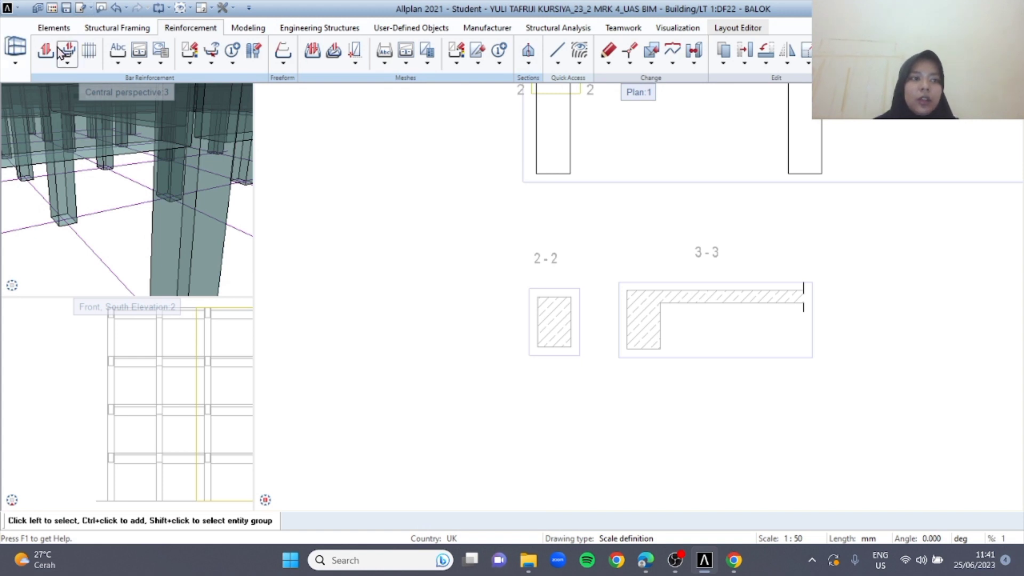
Check the column reinforcement in the brief and set up a closed stirrup bar shape with 10 mm diameter and 30 mm concrete cover
left_click(643, 571)
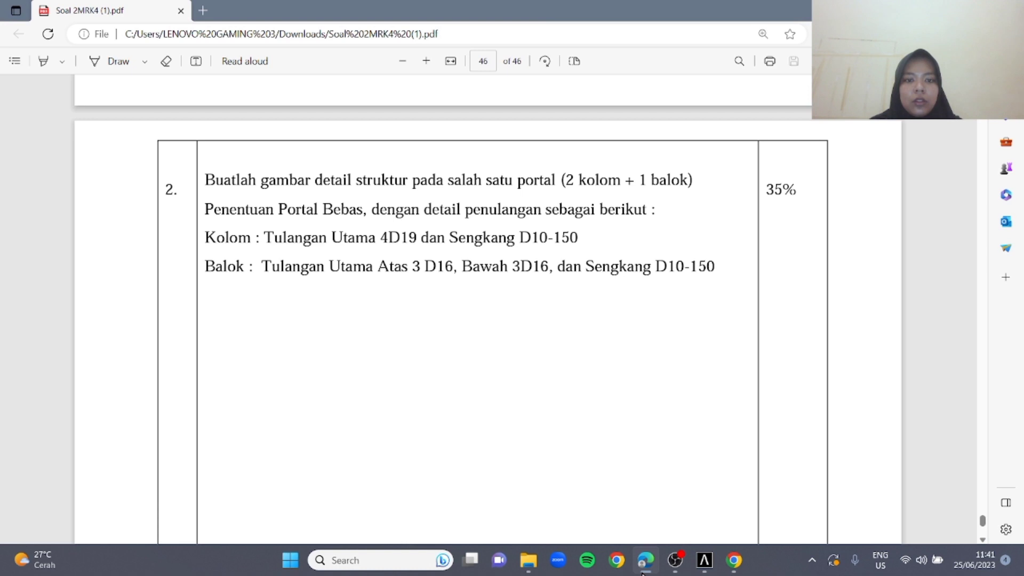
left_click(643, 570)
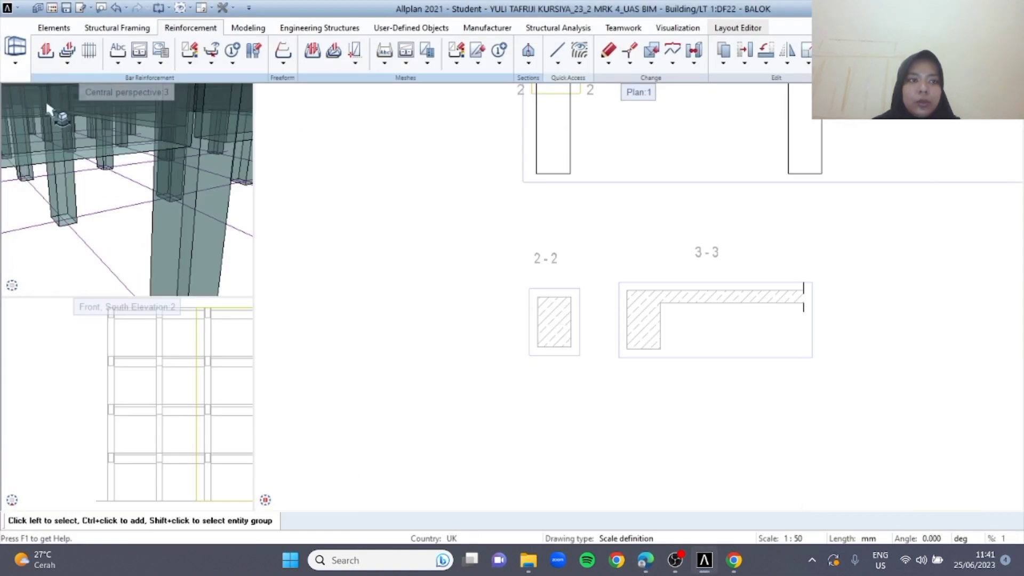
left_click(51, 59)
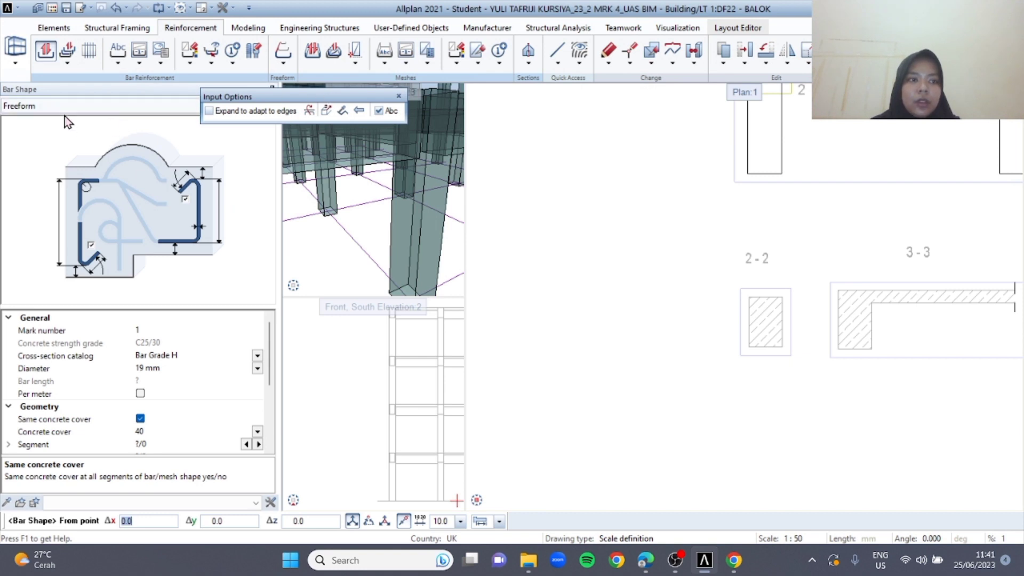
left_click(62, 109)
left_click(53, 139)
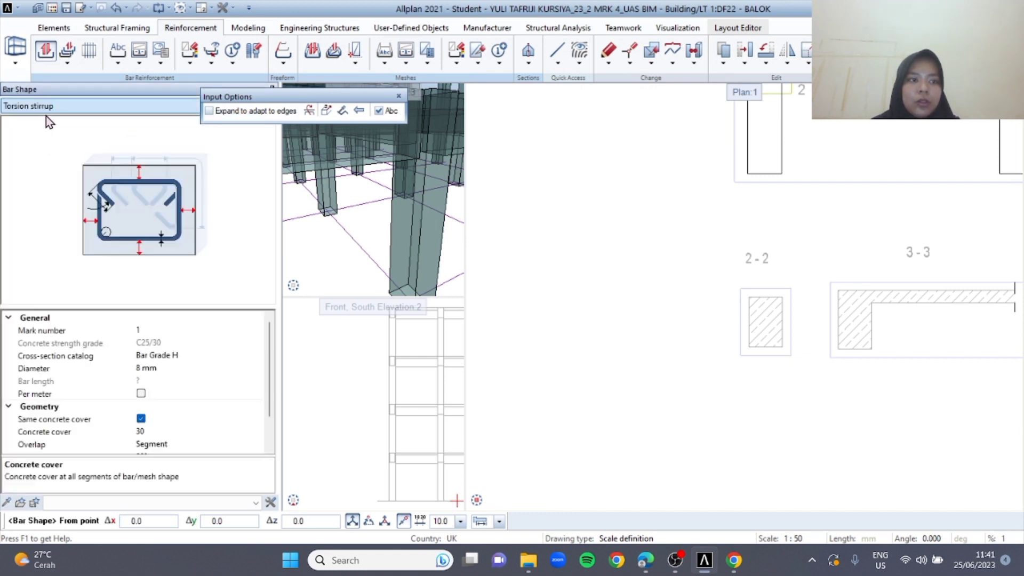
left_click(42, 109)
left_click(40, 109)
left_click(40, 109)
left_click(43, 132)
scroll(171, 373, "down", 1)
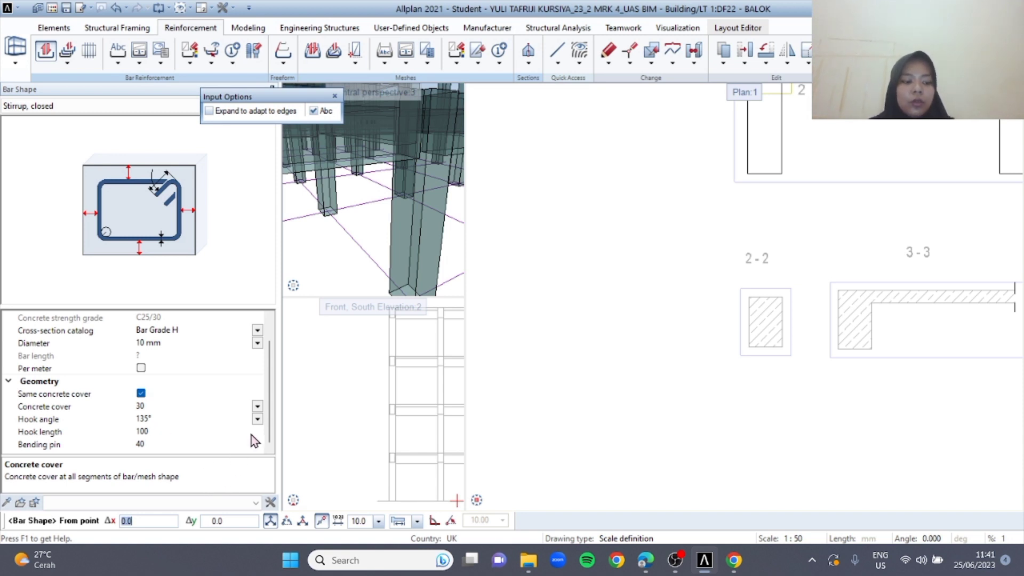
Fit the closed stirrup to the column outline in section 2-2 by expanding it to the edges, and skip its label
scroll(769, 331, "up", 3)
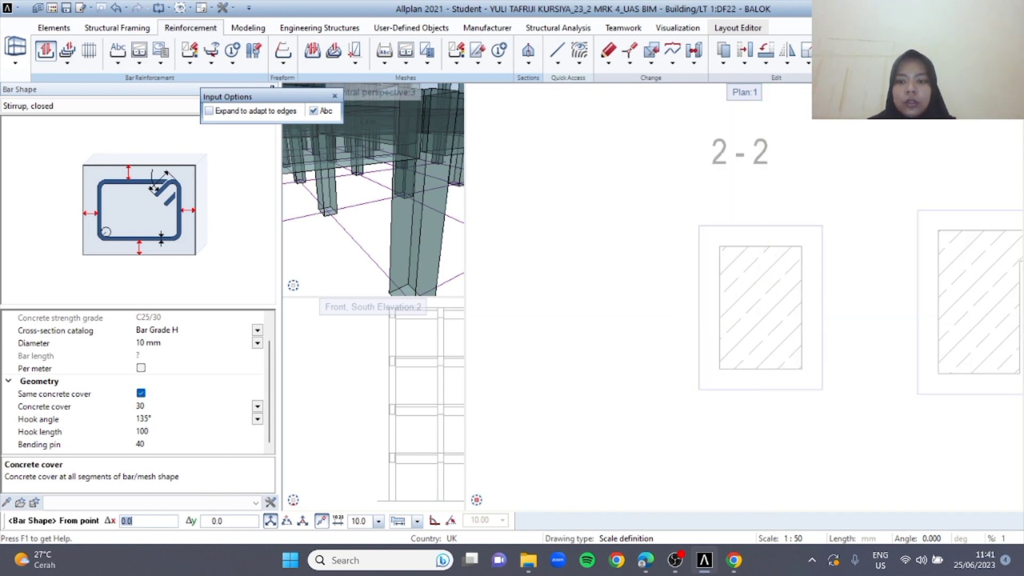
left_click(210, 112)
scroll(775, 329, "up", 3)
scroll(775, 329, "up", 1)
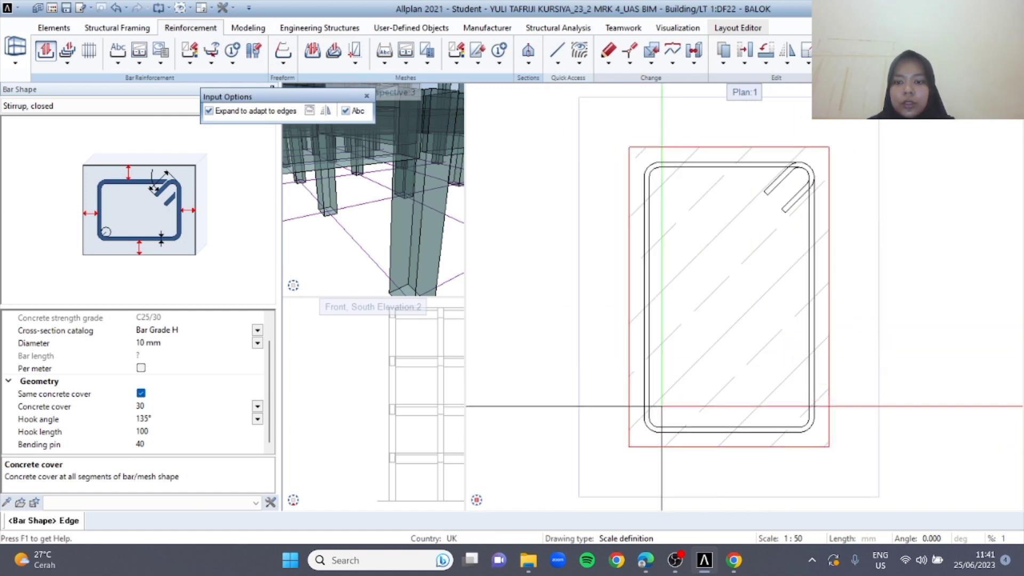
left_click(726, 321)
scroll(727, 322, "down", 3)
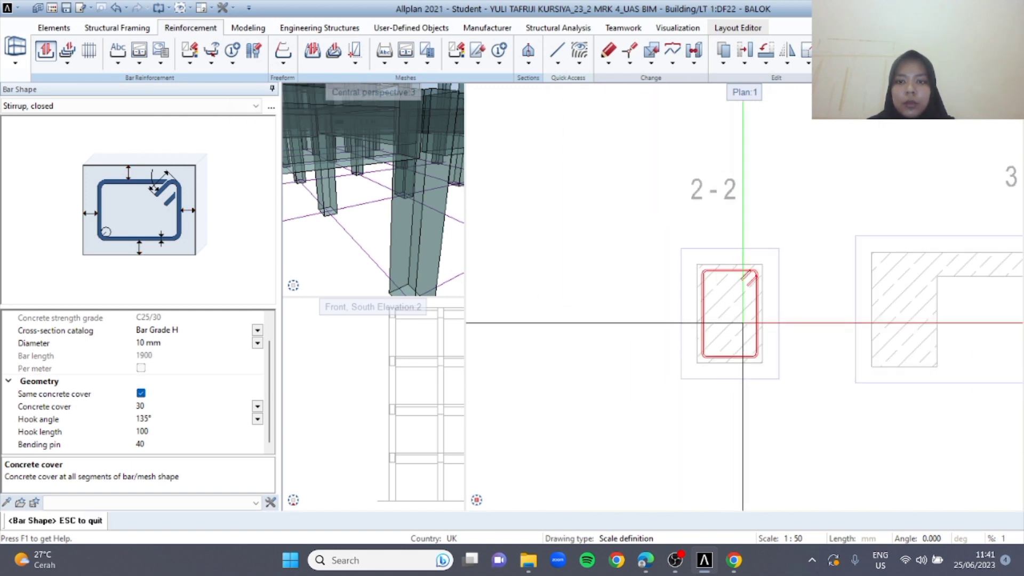
mouse_move(424, 280)
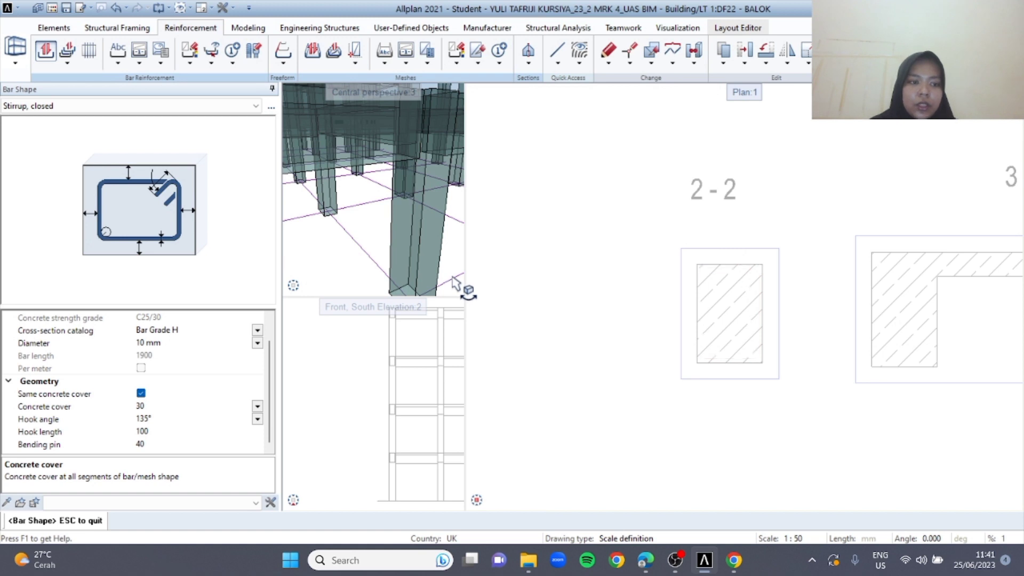
key("Escape")
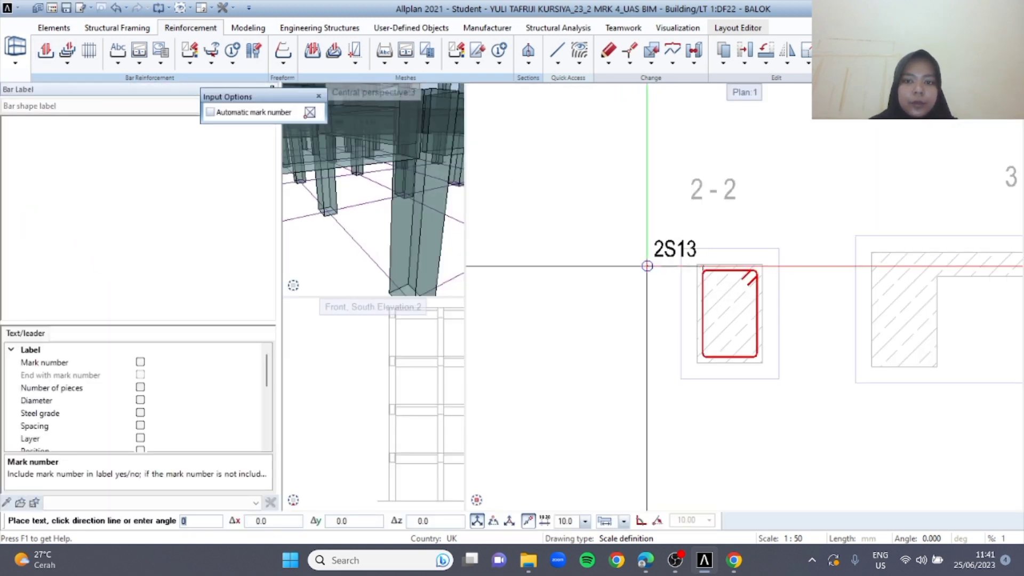
key("Escape")
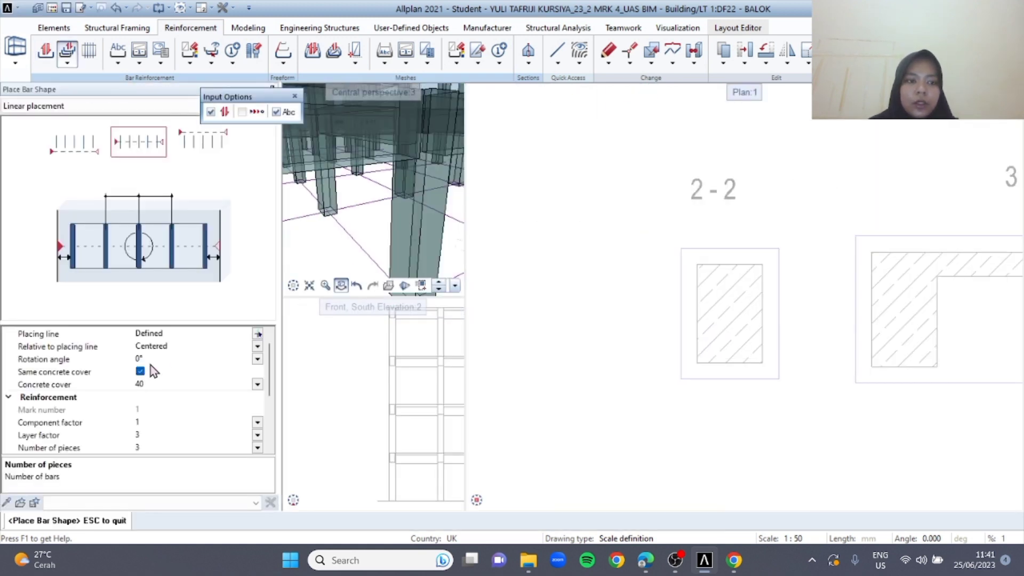
Place the stirrups linearly along the leftmost column of section 1-1 with 30 mm cover and 150 mm spacing, without a label
scroll(148, 380, "down", 1)
left_click(143, 346)
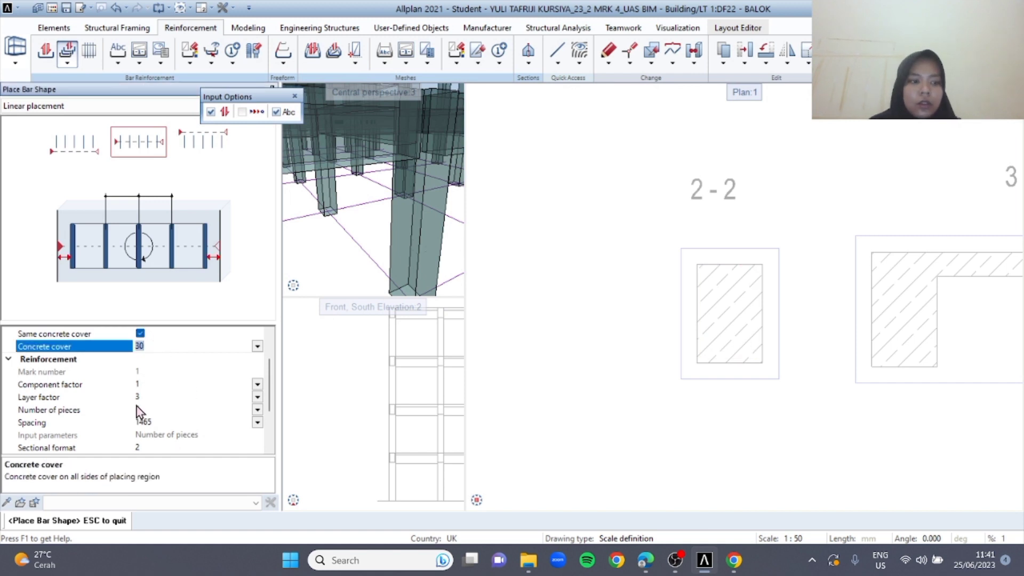
left_click(144, 422)
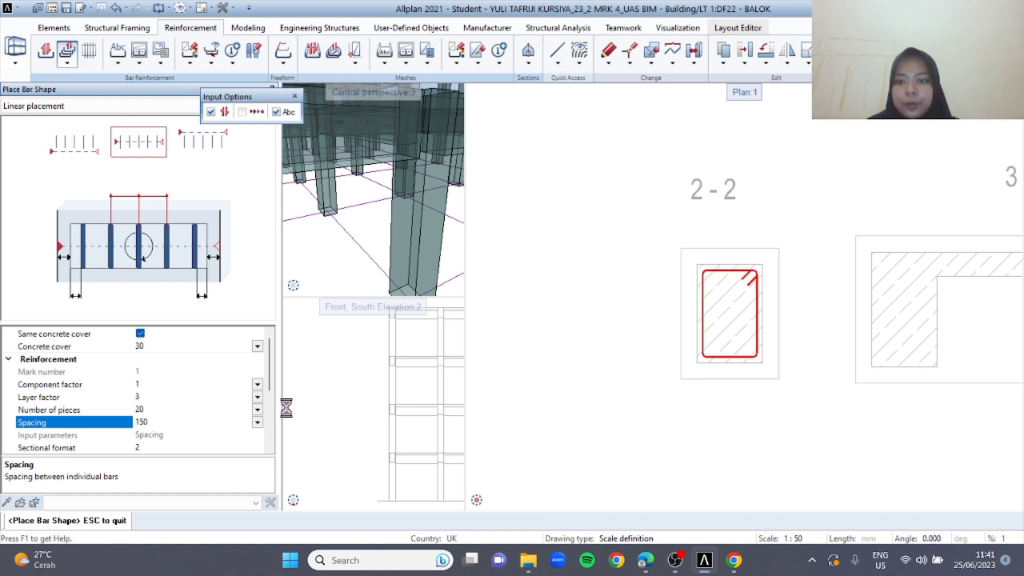
middle_click_drag(741, 228, 646, 342)
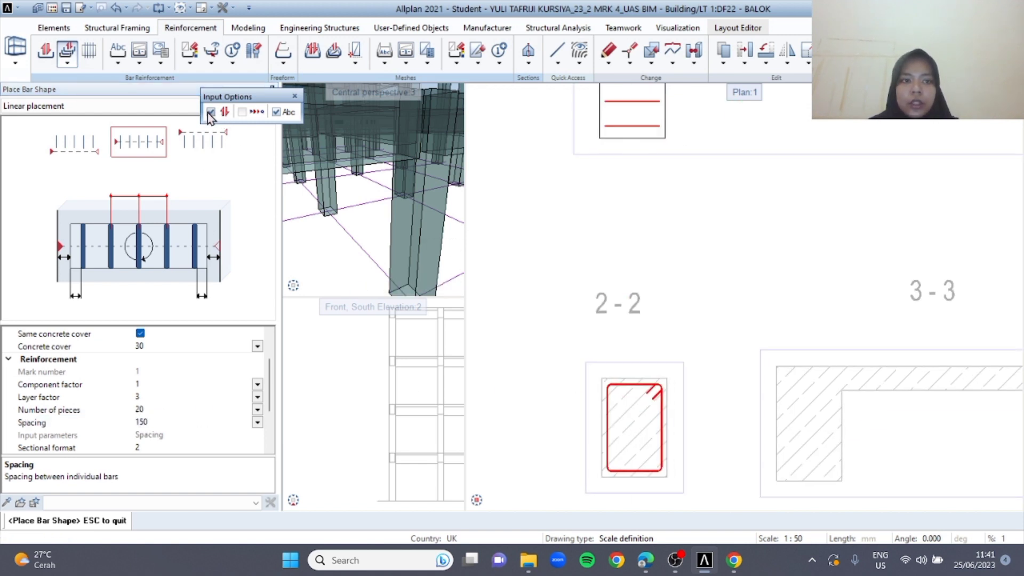
middle_click_drag(532, 150, 542, 258)
scroll(606, 245, "down", 5)
middle_click_drag(670, 160, 645, 279)
scroll(581, 219, "up", 3)
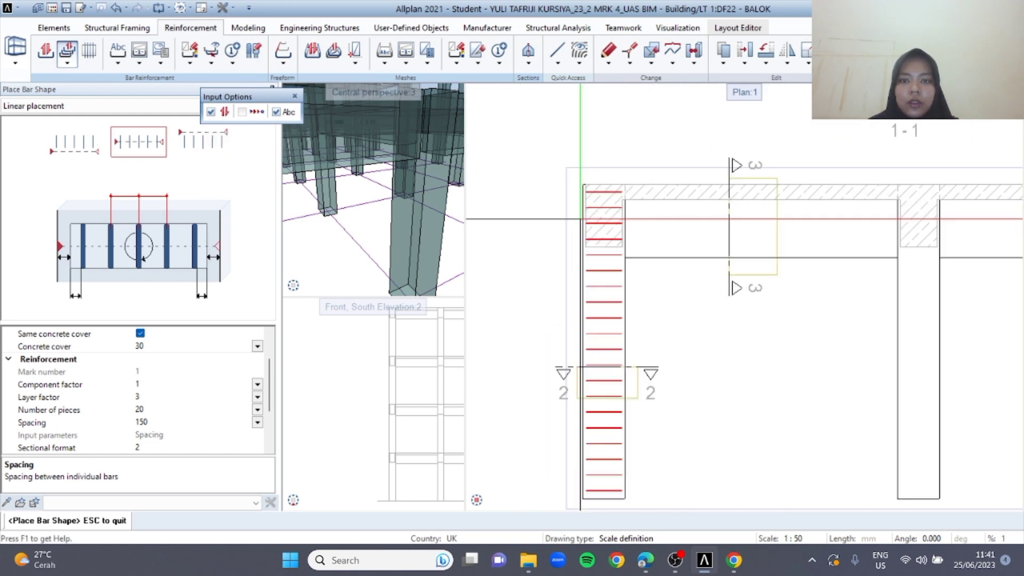
left_click(638, 192)
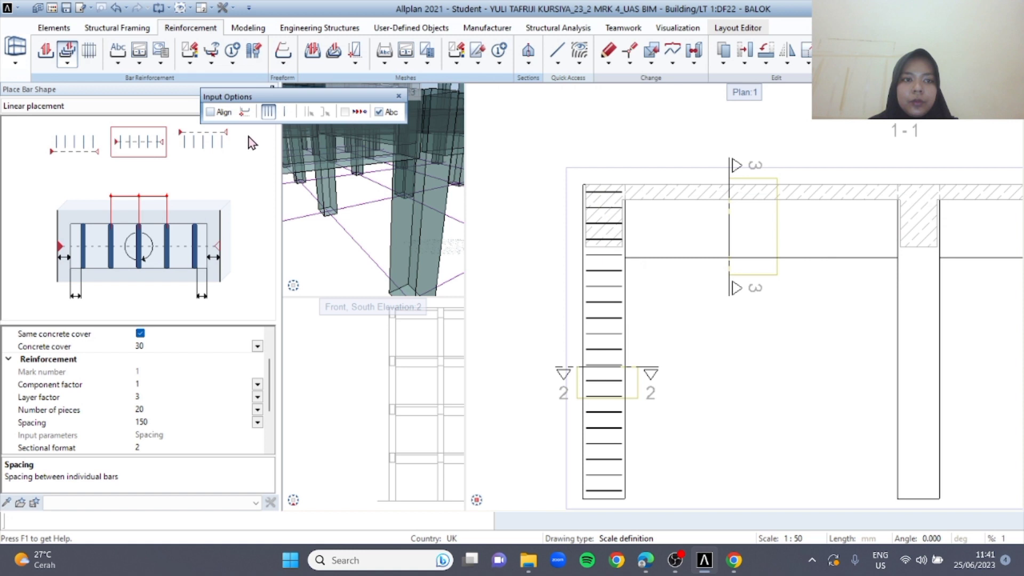
key("Escape")
key("Escape")
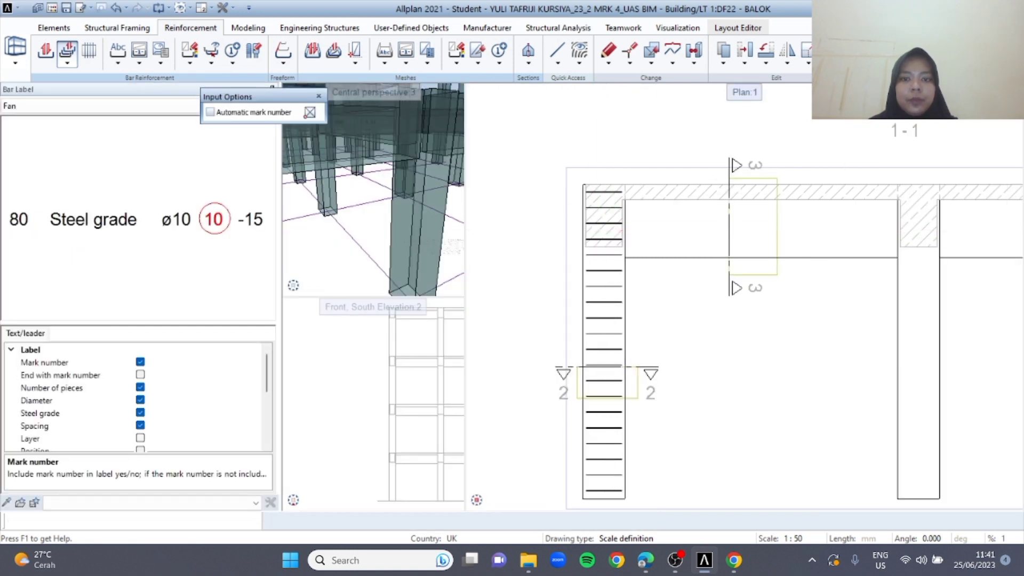
key("Escape")
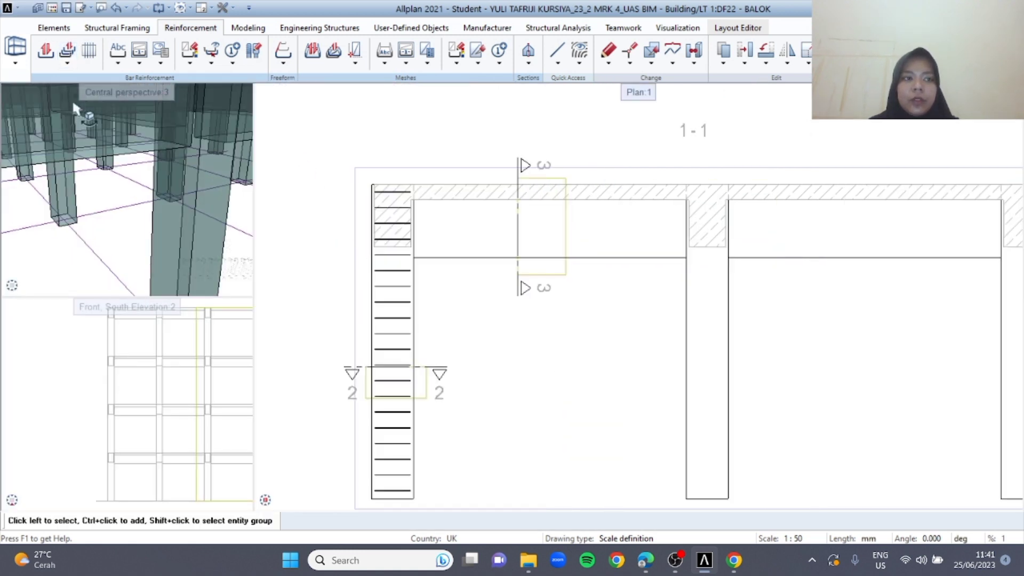
Recheck the brief and set up a freeform column main bar with 19 mm diameter, 40 mm cover and 220 mm hooks at 90°
left_click(46, 56)
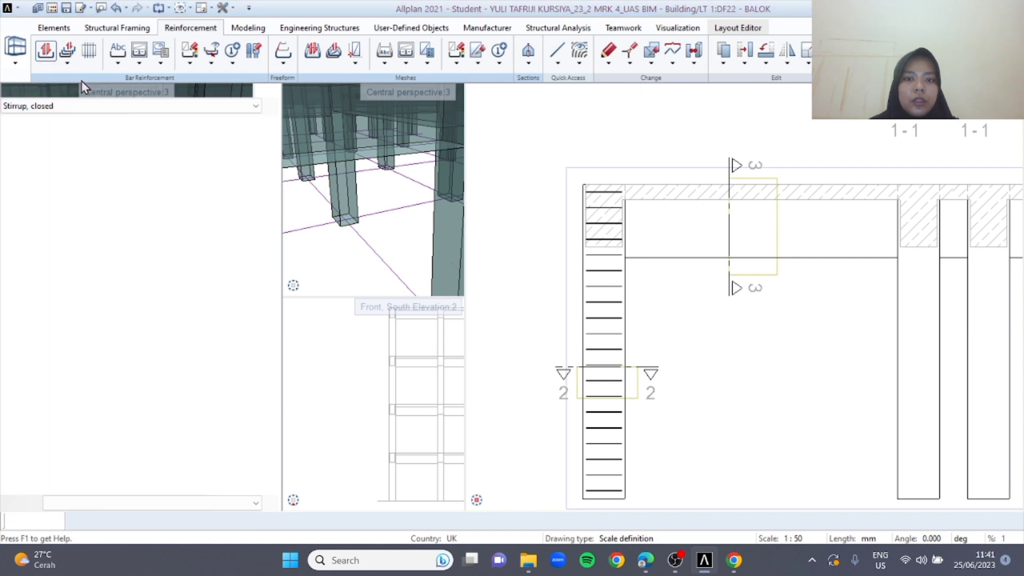
left_click(366, 97)
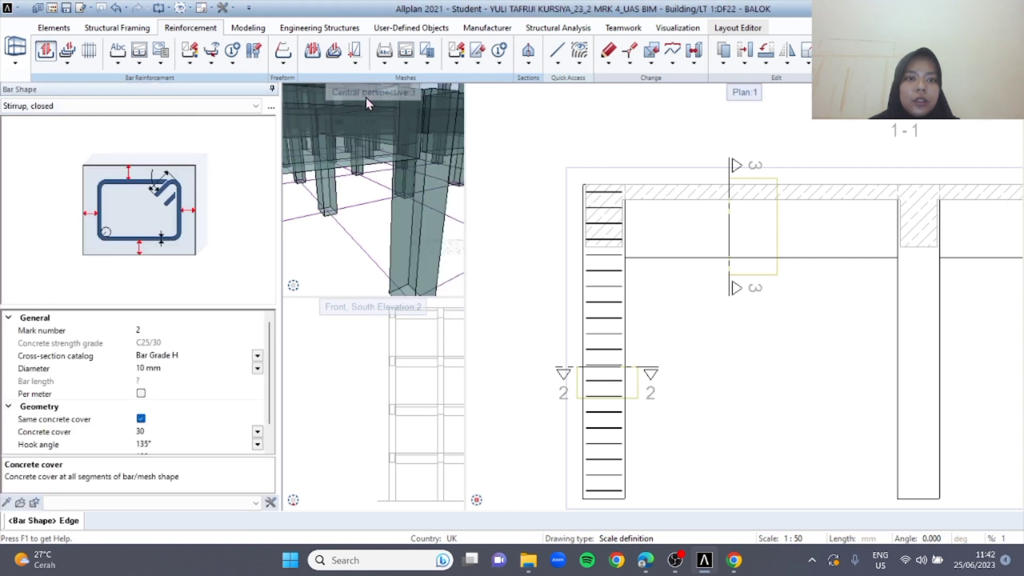
left_click(104, 106)
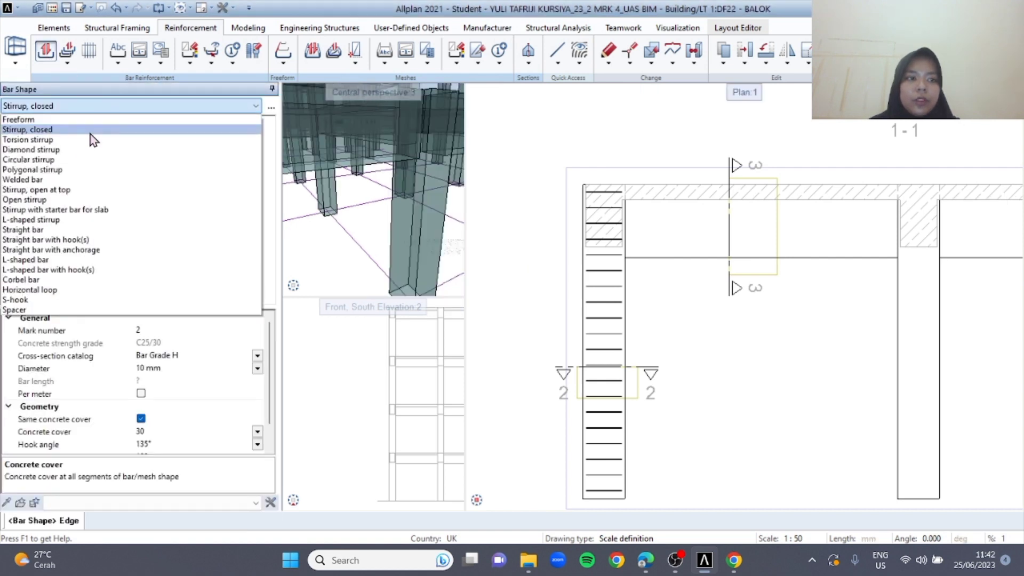
left_click(21, 120)
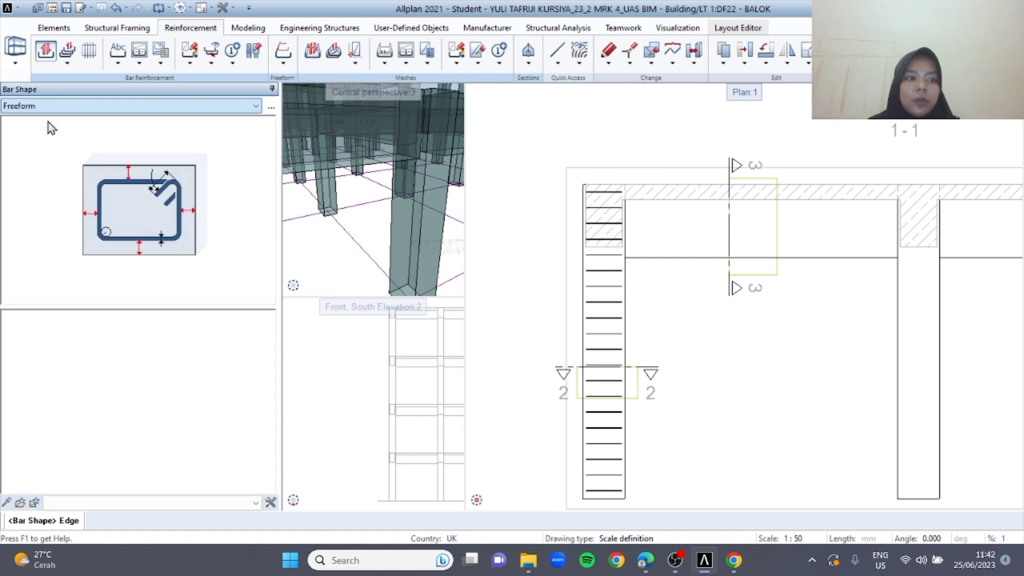
left_click(653, 562)
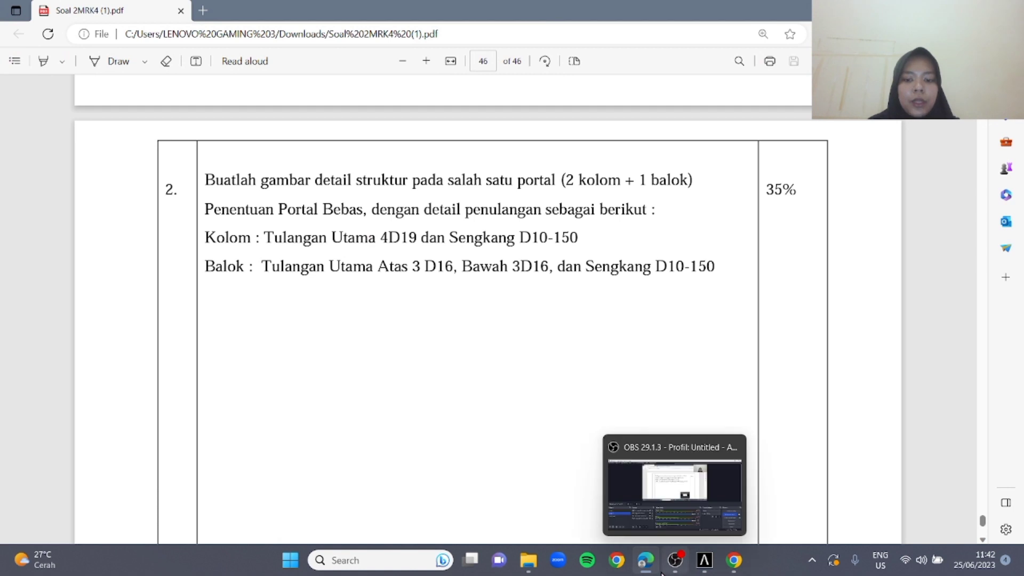
left_click(674, 561)
left_click(704, 563)
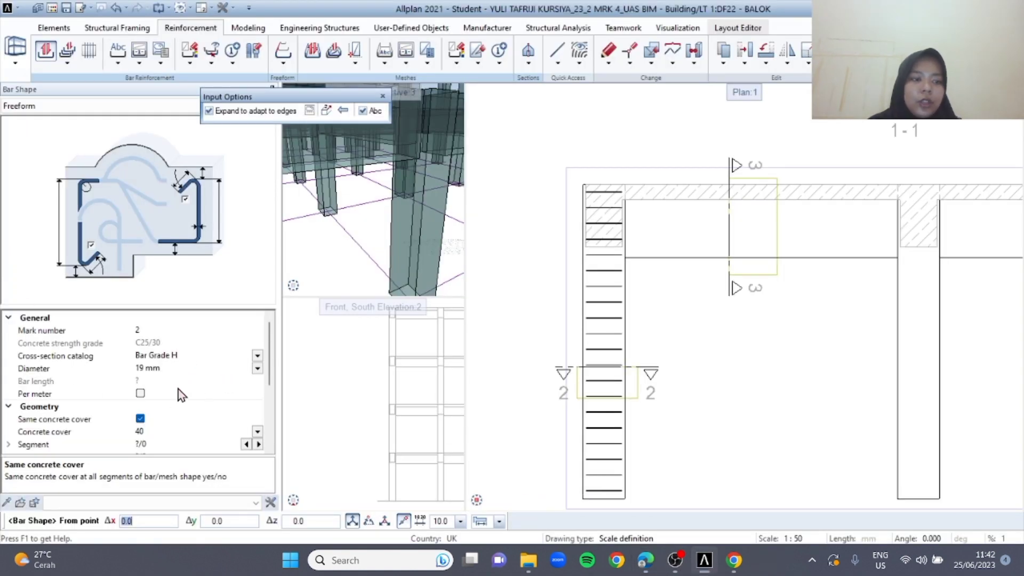
scroll(203, 385, "down", 1)
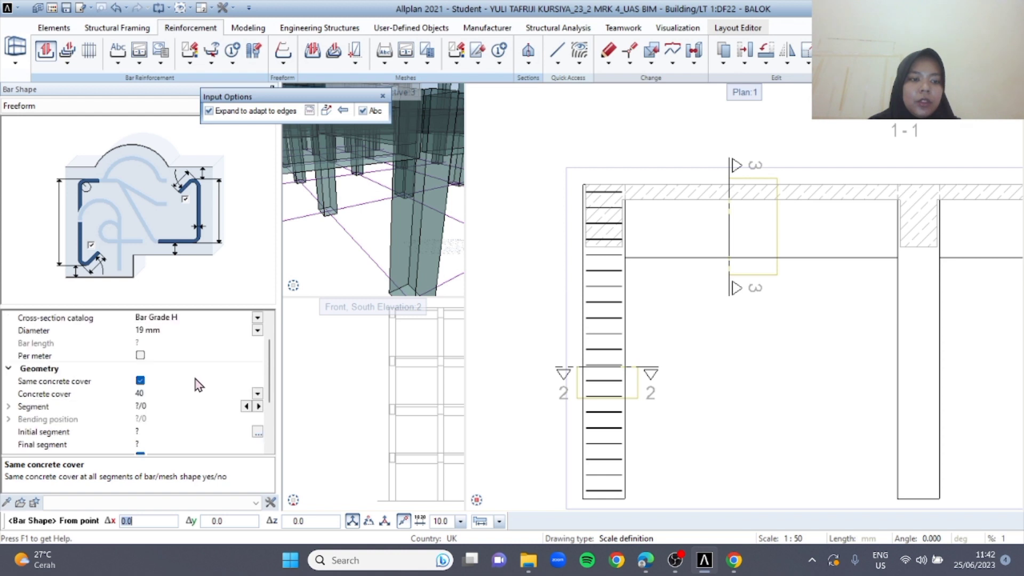
left_click(139, 393)
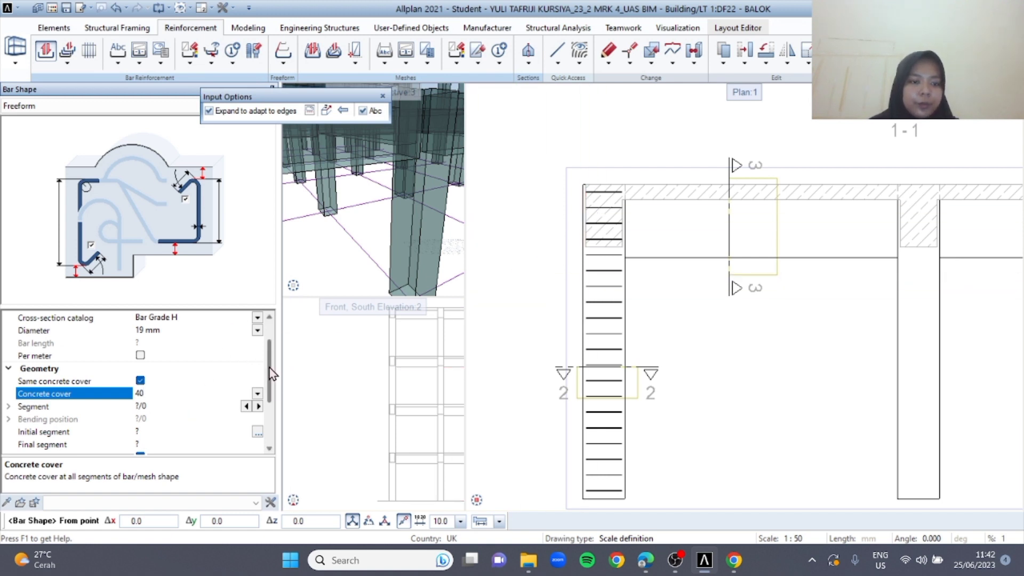
left_click_drag(270, 369, 260, 422)
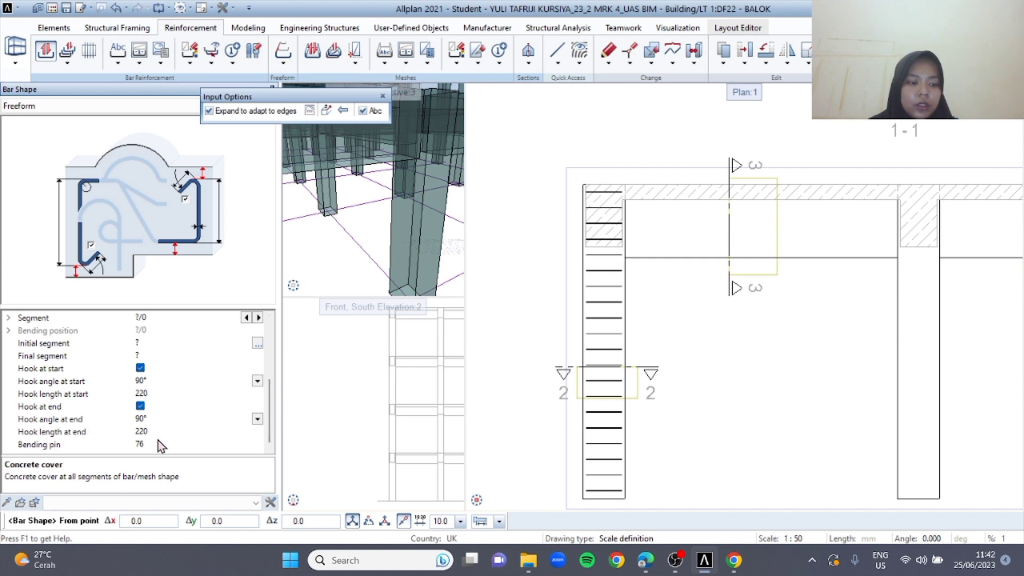
Draw the main bar up the outer edge of the leftmost column in section 1-1, without expanding to edges, and skip its label
scroll(602, 352, "up", 3)
middle_click_drag(602, 352, 587, 182)
middle_click_drag(558, 463, 578, 359)
scroll(578, 362, "up", 4)
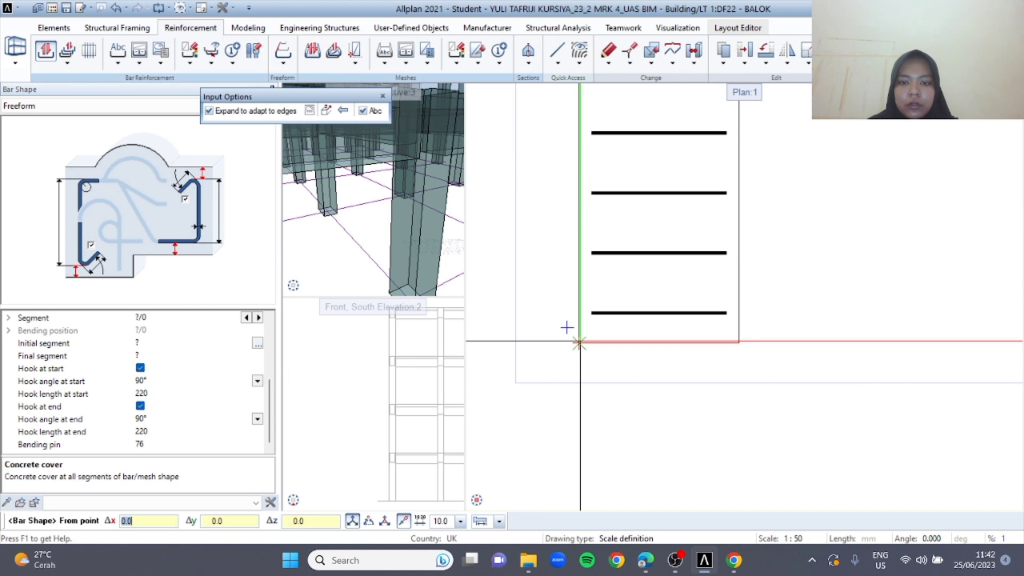
left_click(579, 342)
middle_click_drag(611, 229, 581, 426)
scroll(546, 262, "down", 3)
middle_click_drag(566, 212, 558, 425)
middle_click_drag(558, 228, 555, 437)
scroll(543, 225, "up", 4)
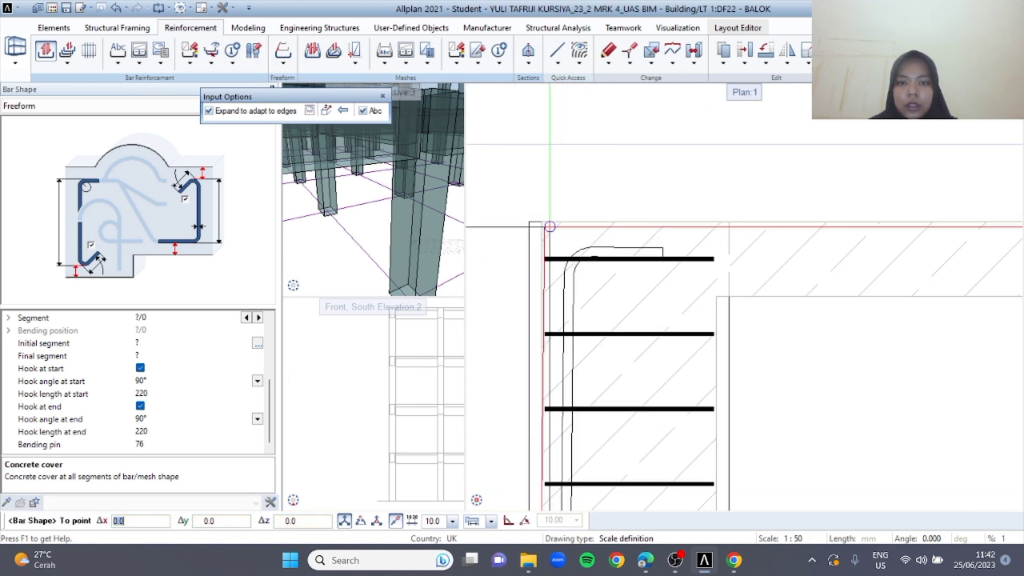
left_click(208, 111)
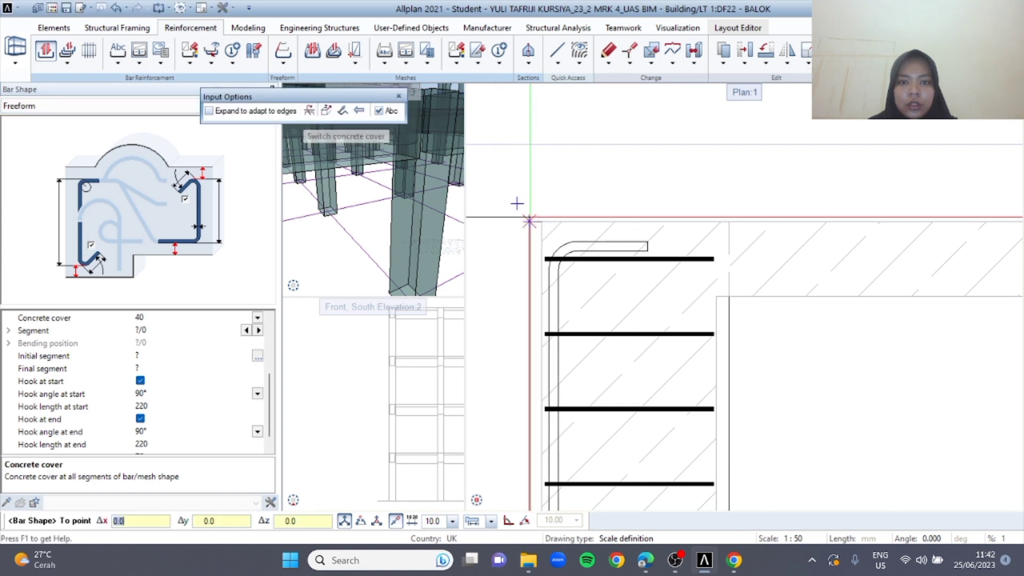
middle_click_drag(675, 375, 638, 233)
key("Escape")
scroll(655, 208, "down", 5)
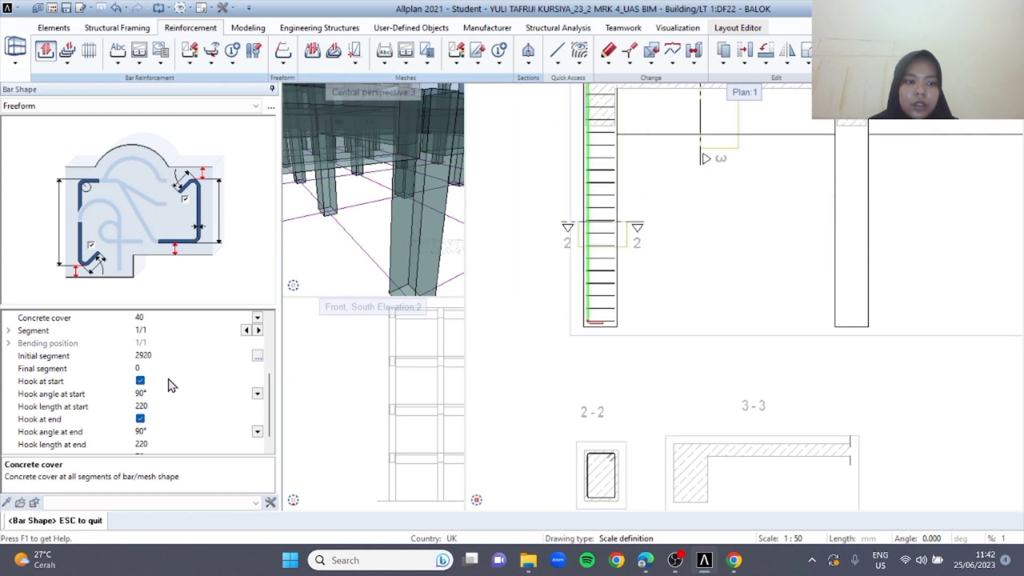
scroll(172, 385, "up", 1)
key("Escape")
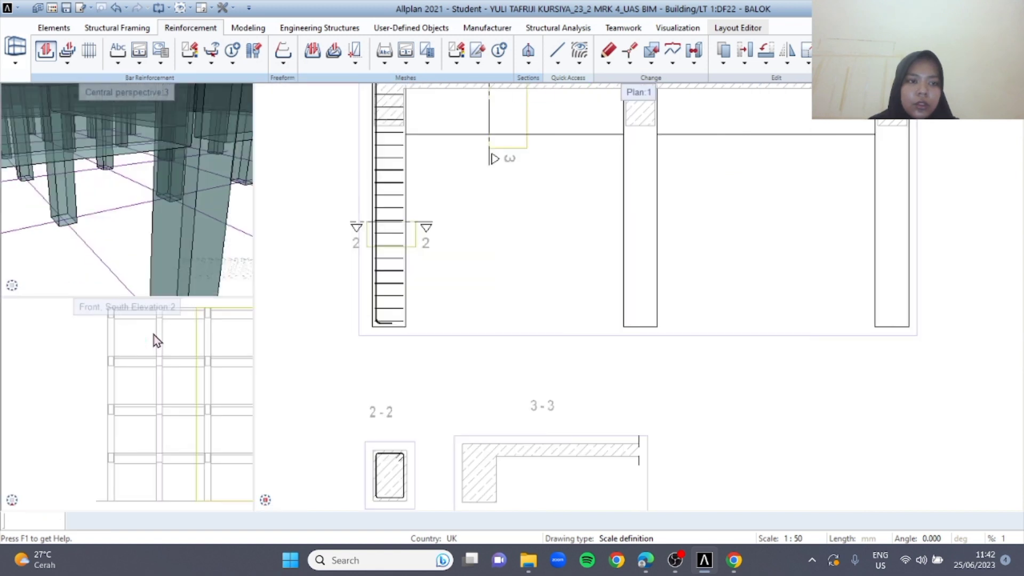
key("Escape")
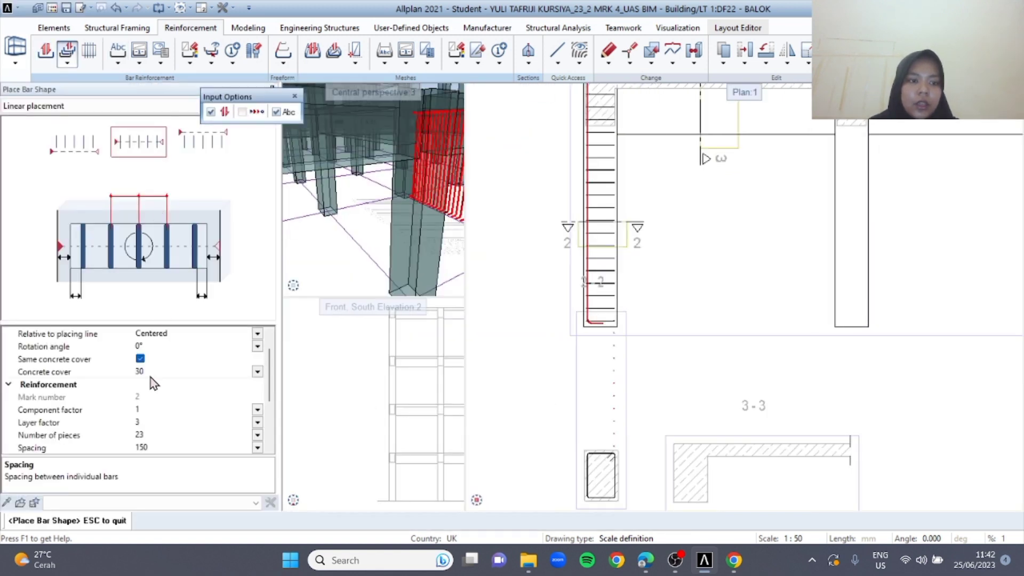
Set the linear placement of the main bar to 40 mm concrete cover and a layer factor of 2
left_click(148, 372)
type("40")
key("Return")
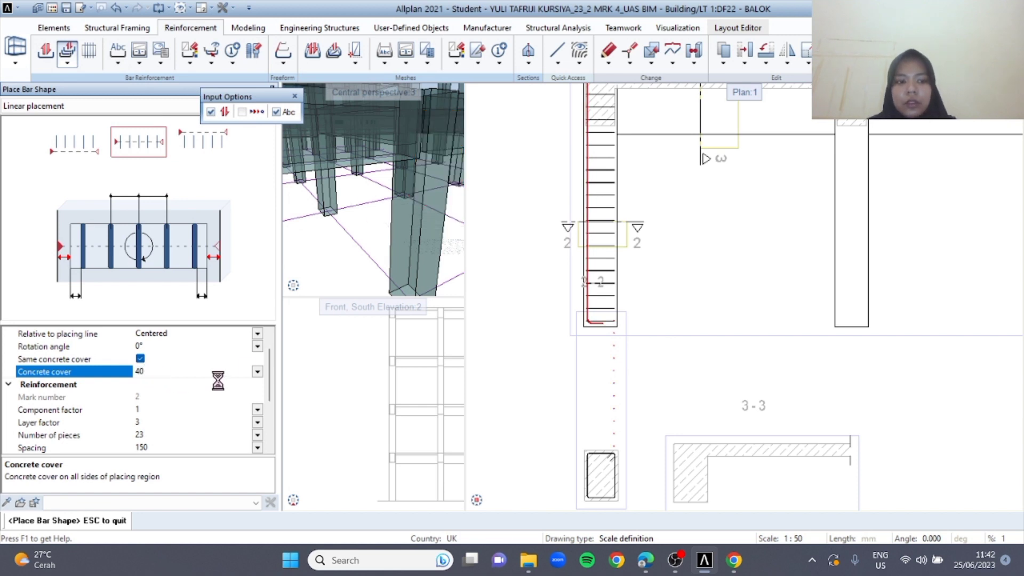
left_click_drag(271, 373, 268, 401)
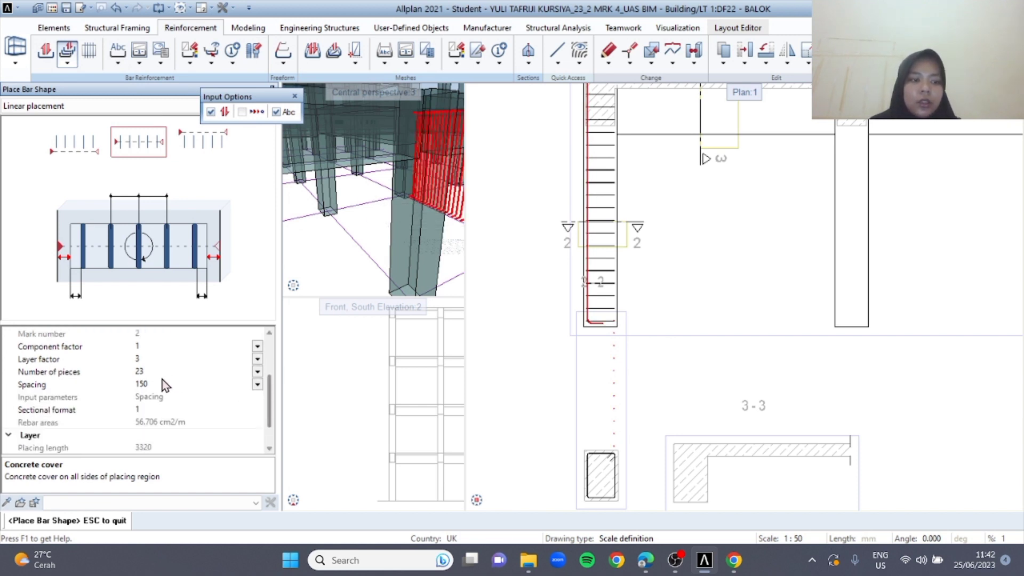
left_click(138, 359)
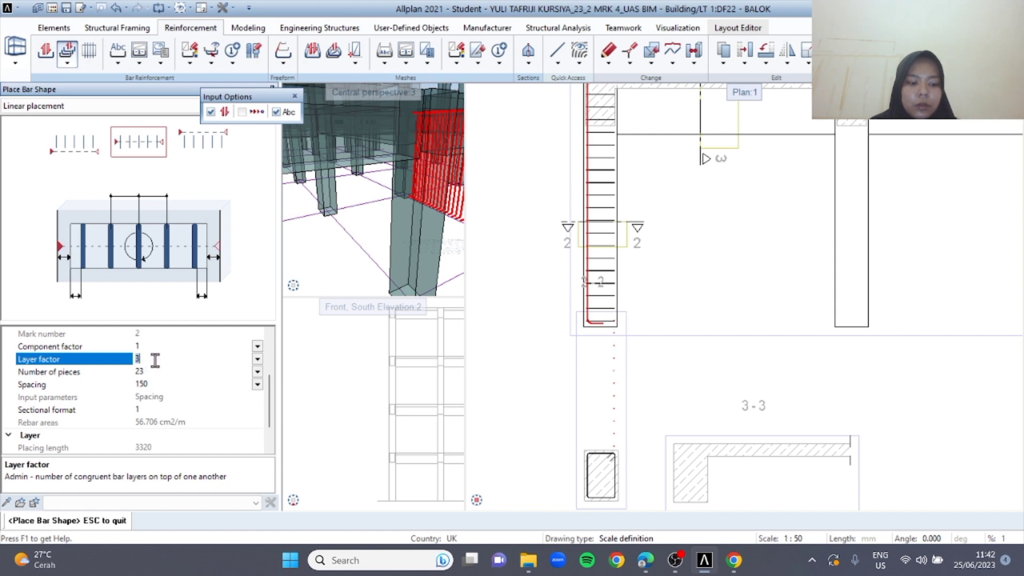
key("Return")
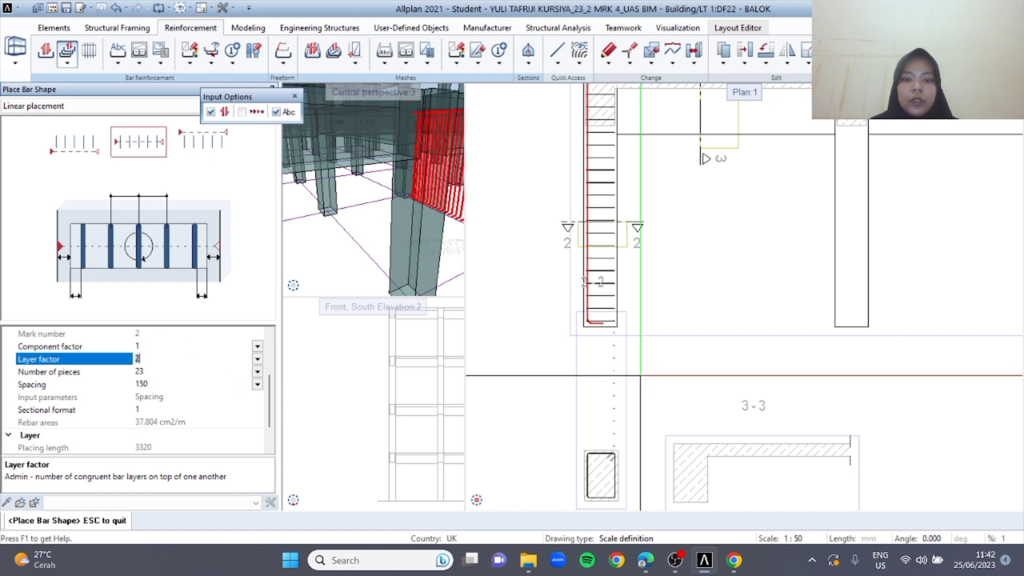
Turn off aligned placement and distribute the main bars along the right leg of the stirrup in section 2-2
middle_click_drag(633, 400, 618, 323)
scroll(594, 333, "up", 3)
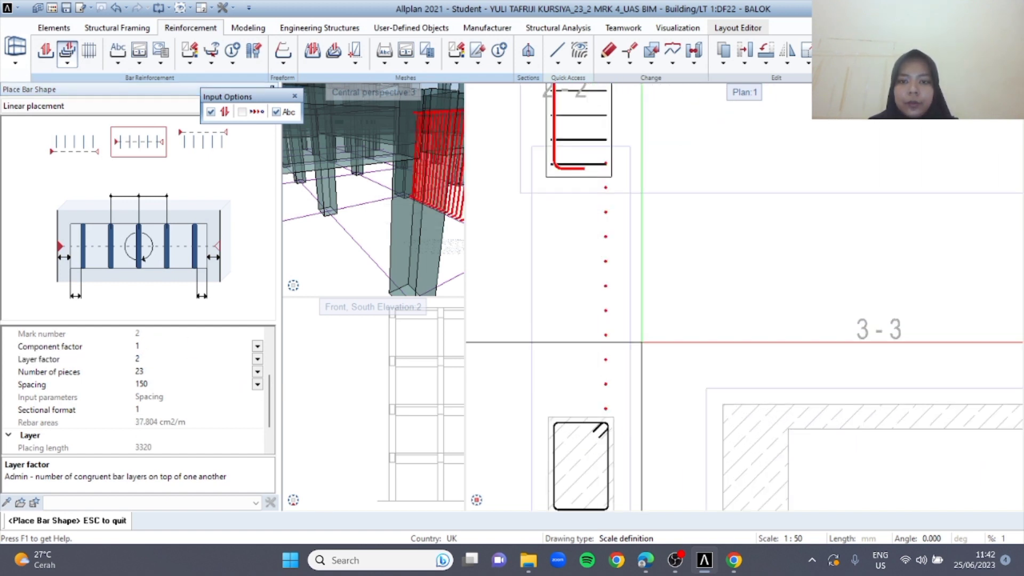
scroll(654, 338, "down", 2)
middle_click_drag(635, 348, 633, 382)
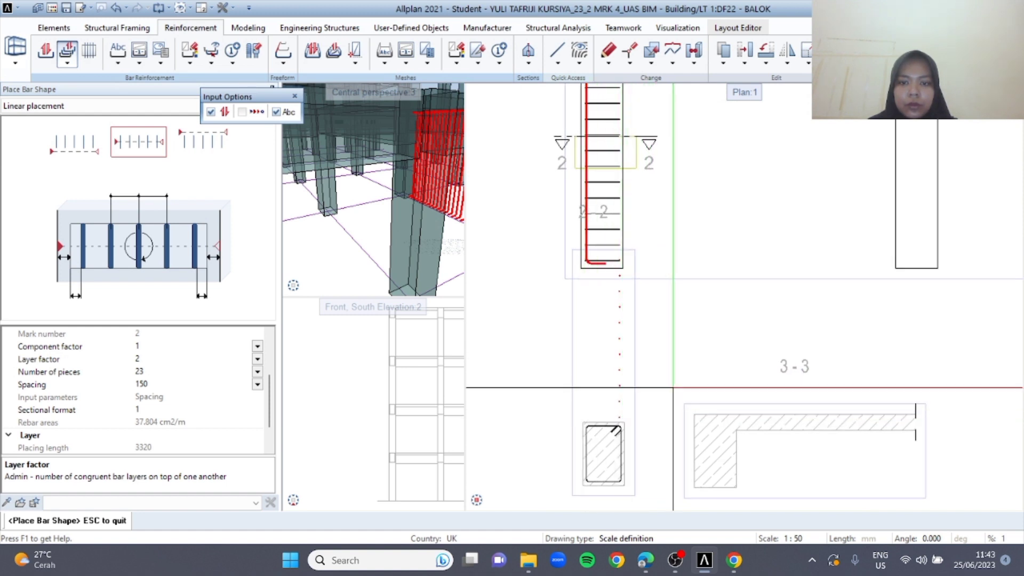
left_click(211, 112)
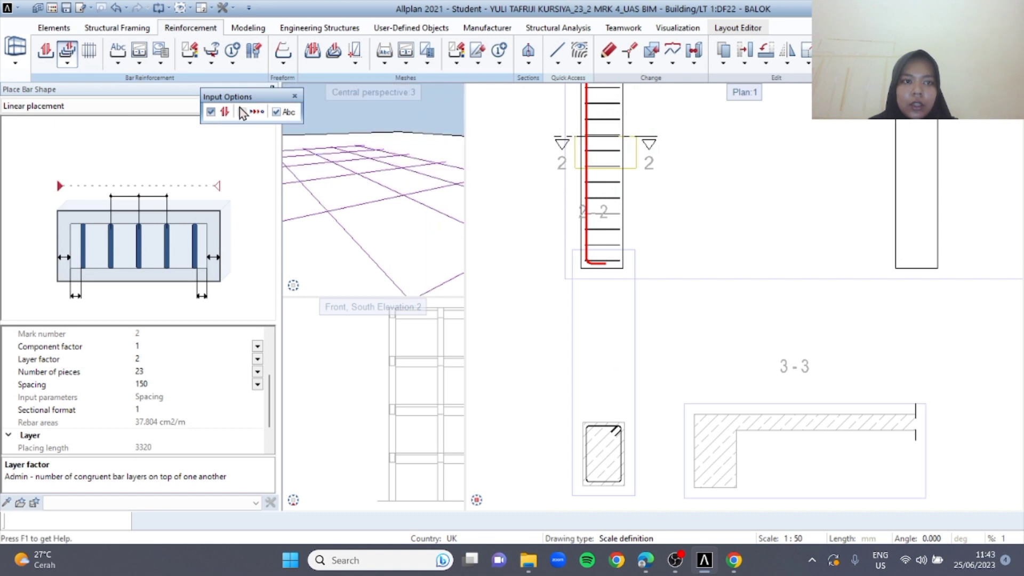
left_click(275, 112)
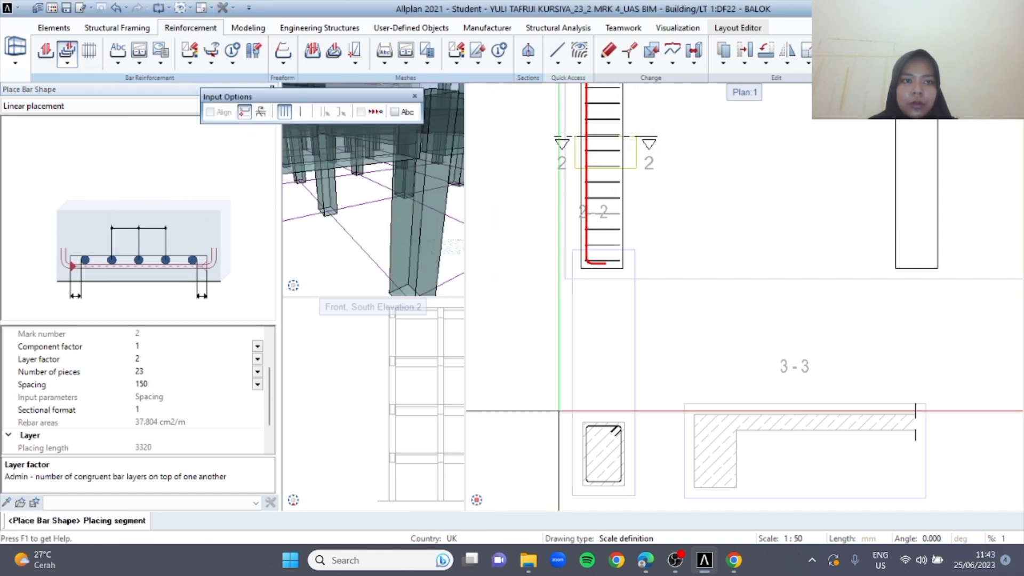
scroll(661, 419, "up", 5)
left_click(659, 416)
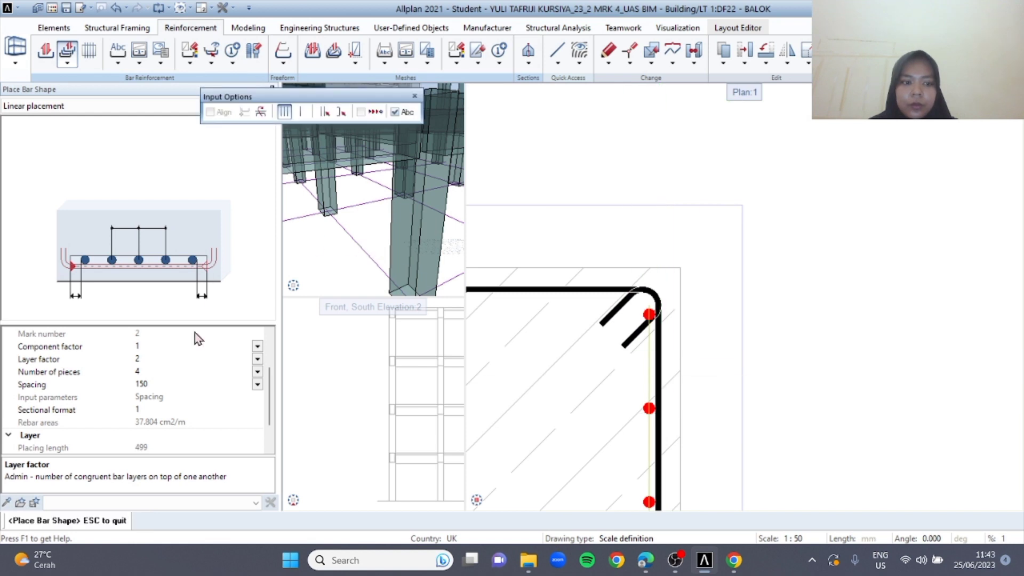
Set the placement to 2 pieces with a layer factor of 3, and finish it without a label
left_click(143, 371)
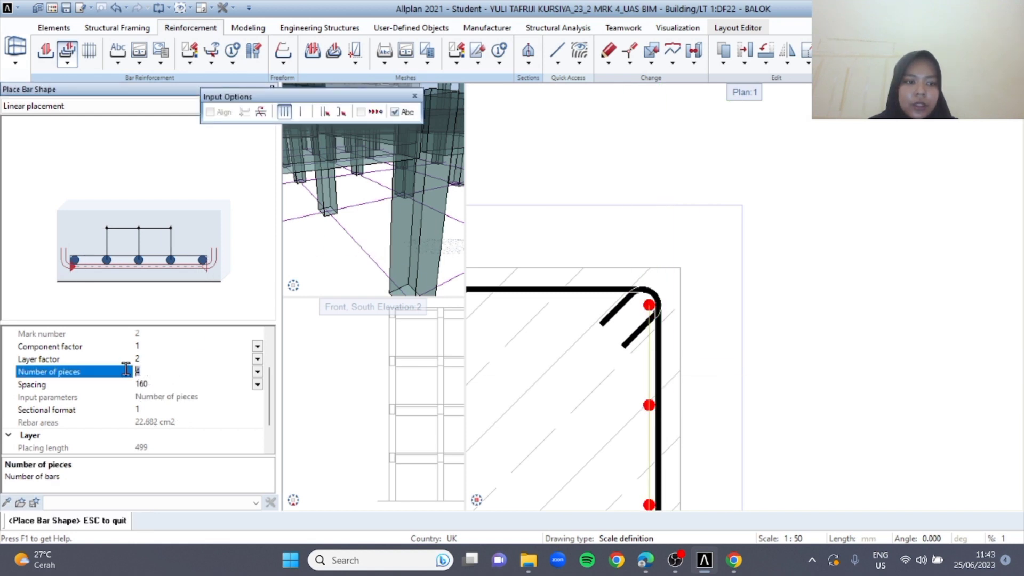
type("2")
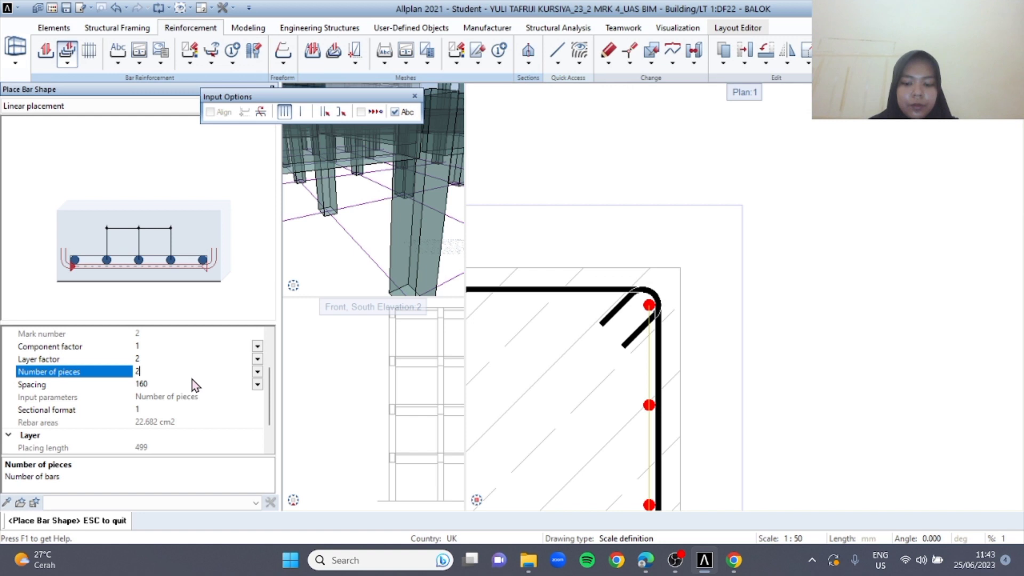
left_click(141, 359)
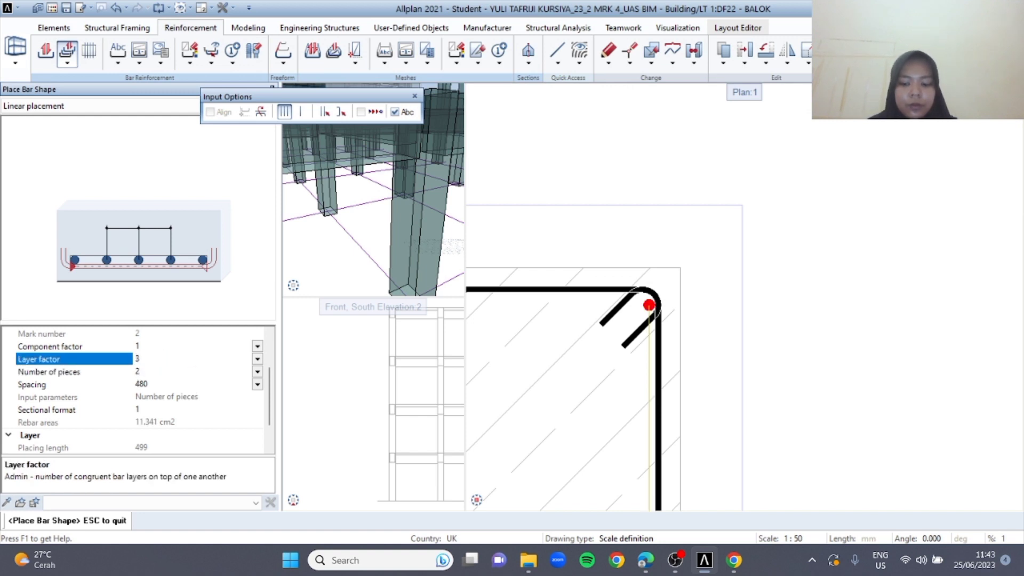
scroll(646, 375, "down", 4)
middle_click_drag(723, 386, 698, 329)
key("Escape")
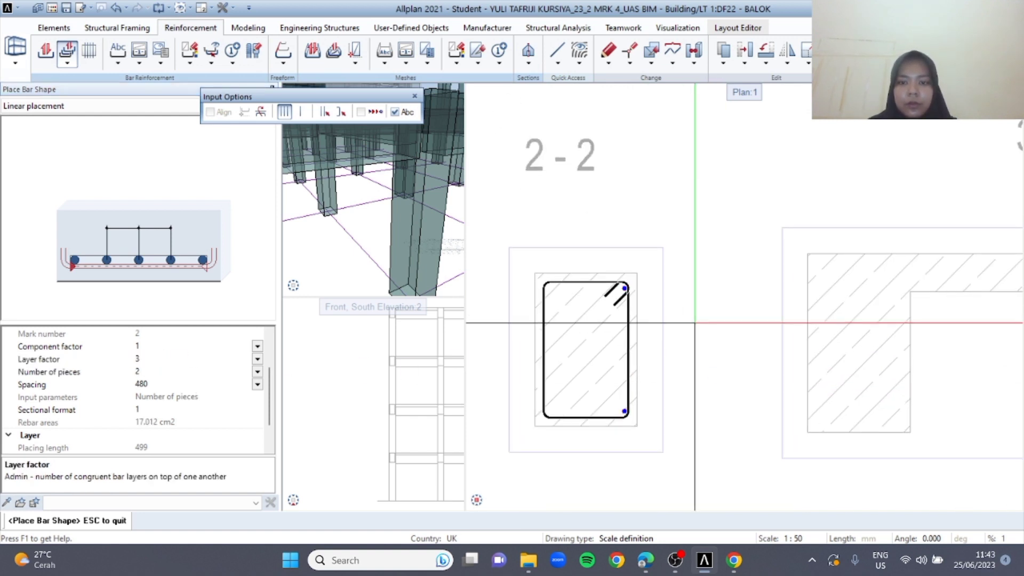
scroll(618, 255, "down", 3)
scroll(619, 254, "down", 4)
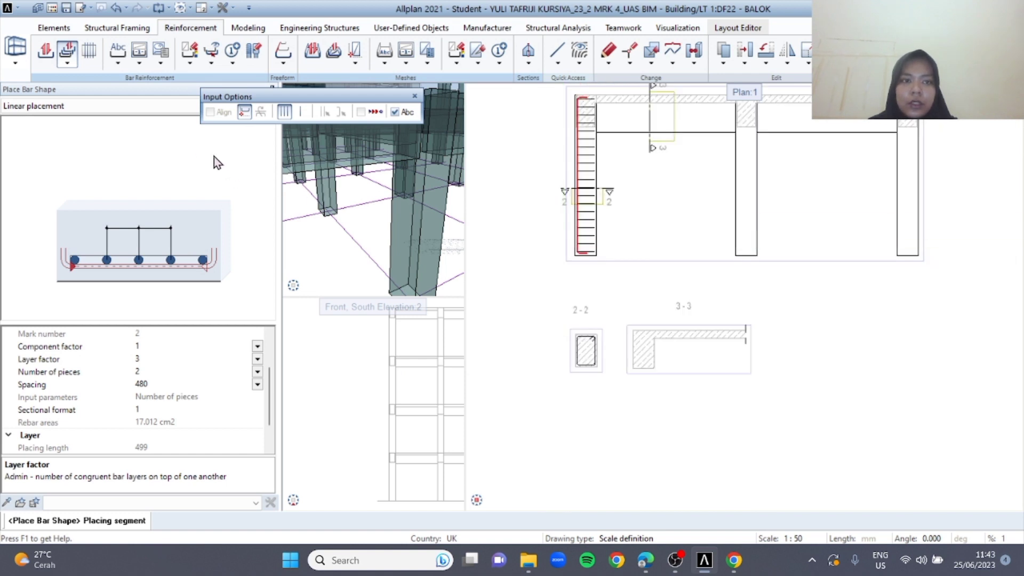
scroll(628, 325, "up", 3)
key("Escape")
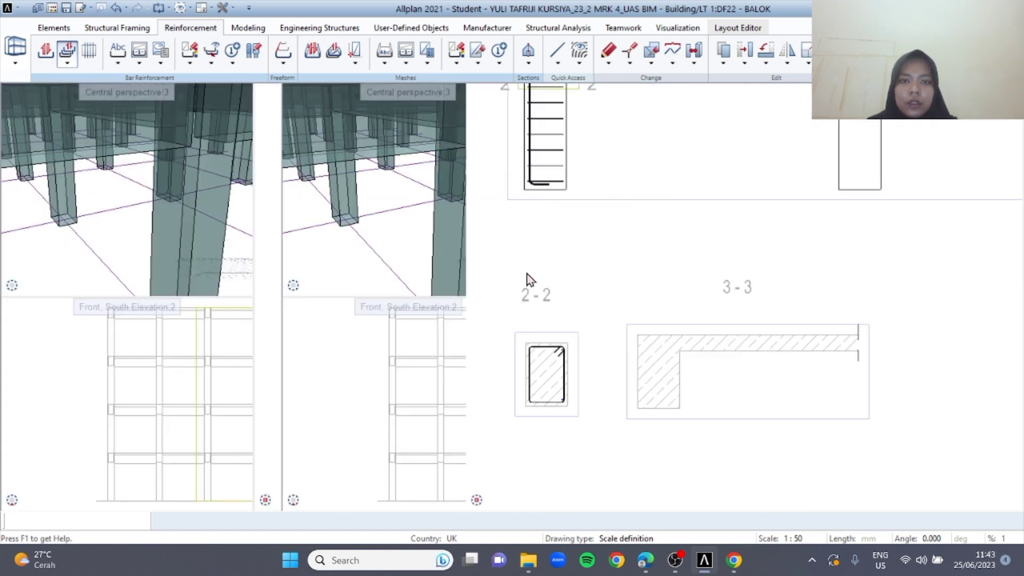
key("Escape")
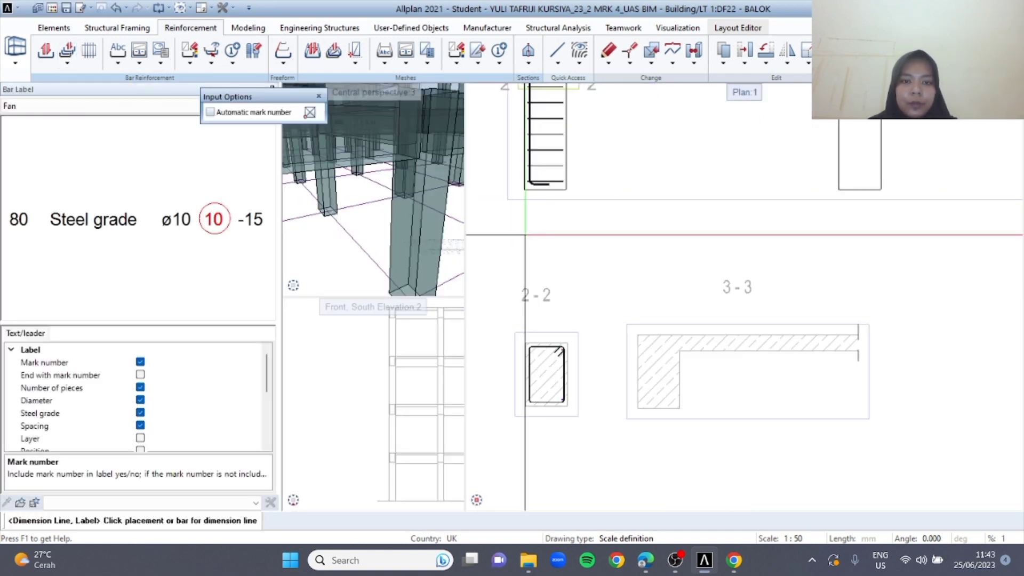
Set up a second freeform main bar with separate concrete covers of 60 mm at start and end
left_click(47, 52)
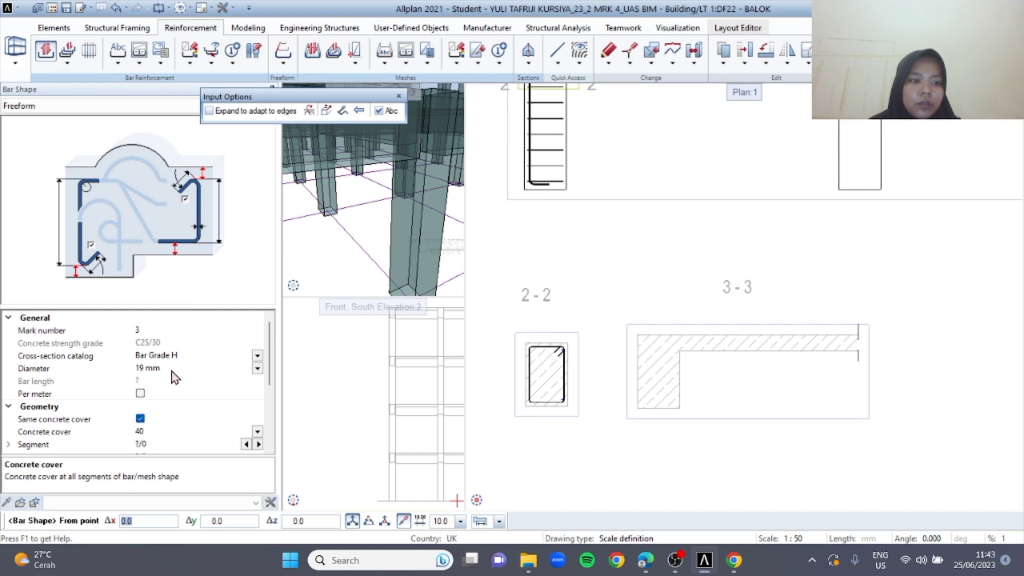
scroll(175, 377, "down", 3)
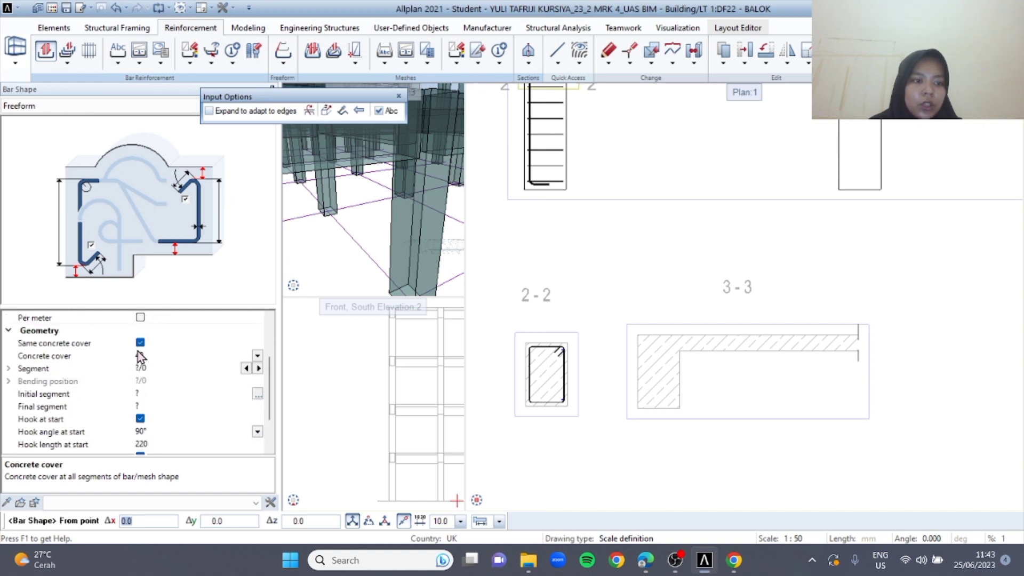
left_click(140, 343)
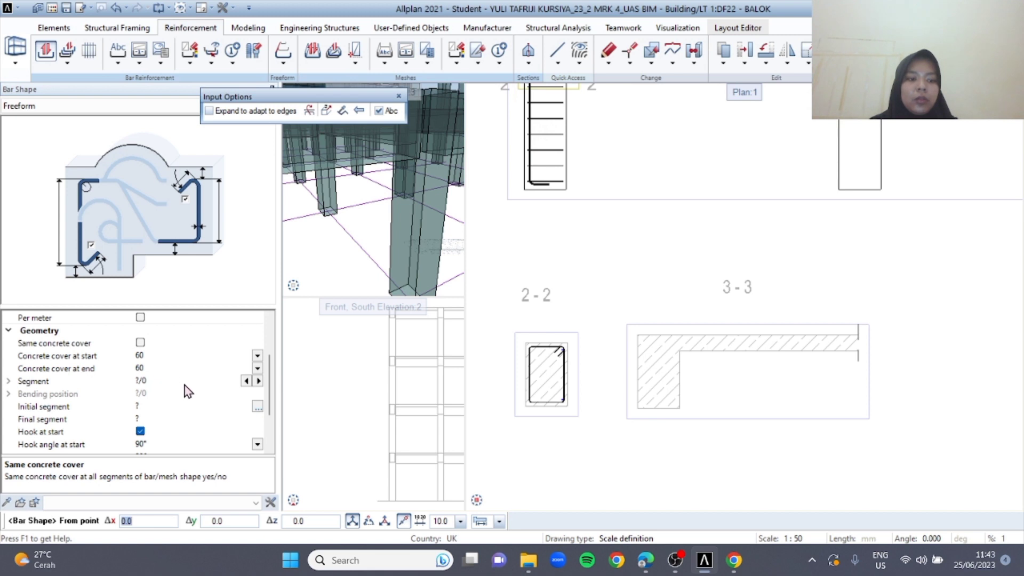
scroll(188, 391, "down", 2)
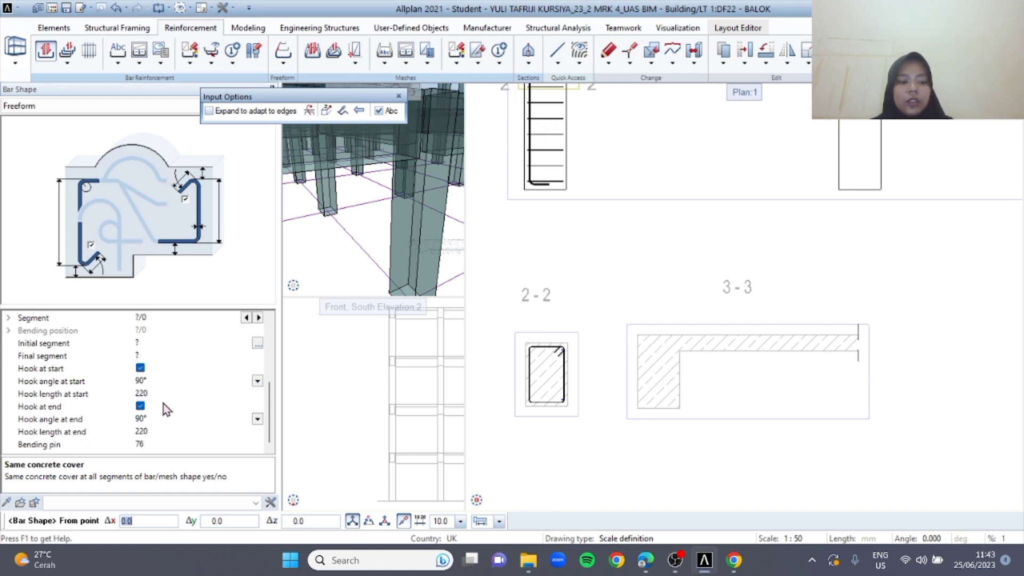
Draw the second main bar up the inner edge of the leftmost column in section 1-1, hooks turned inward, and skip its label
middle_click_drag(618, 189, 611, 323)
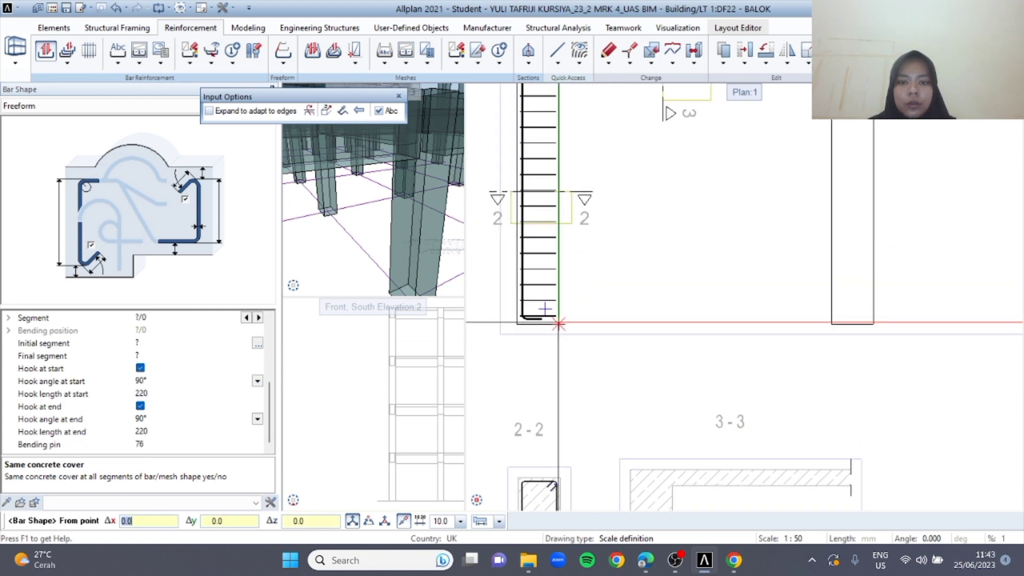
left_click(560, 322)
scroll(558, 323, "up", 5)
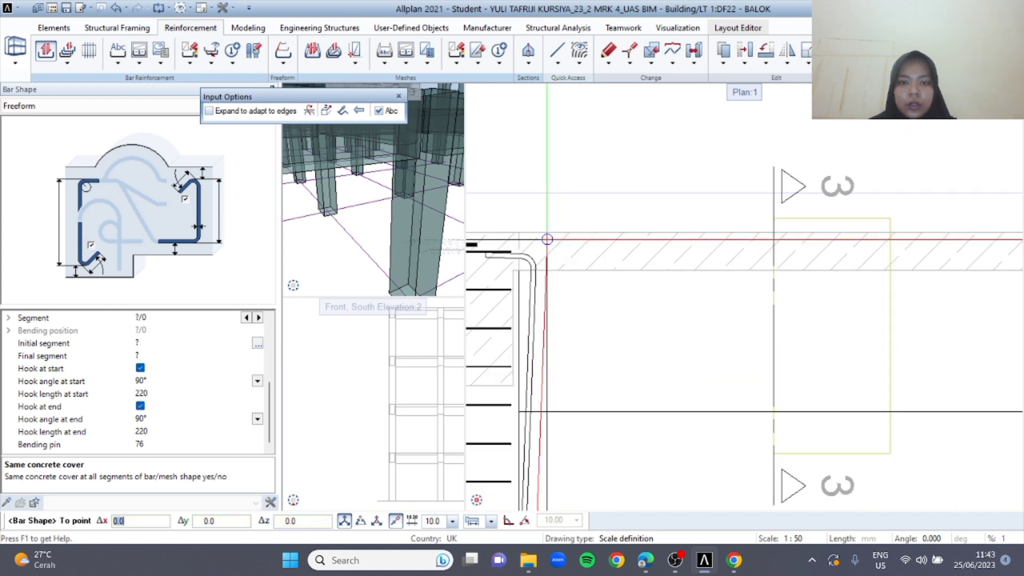
left_click(512, 231)
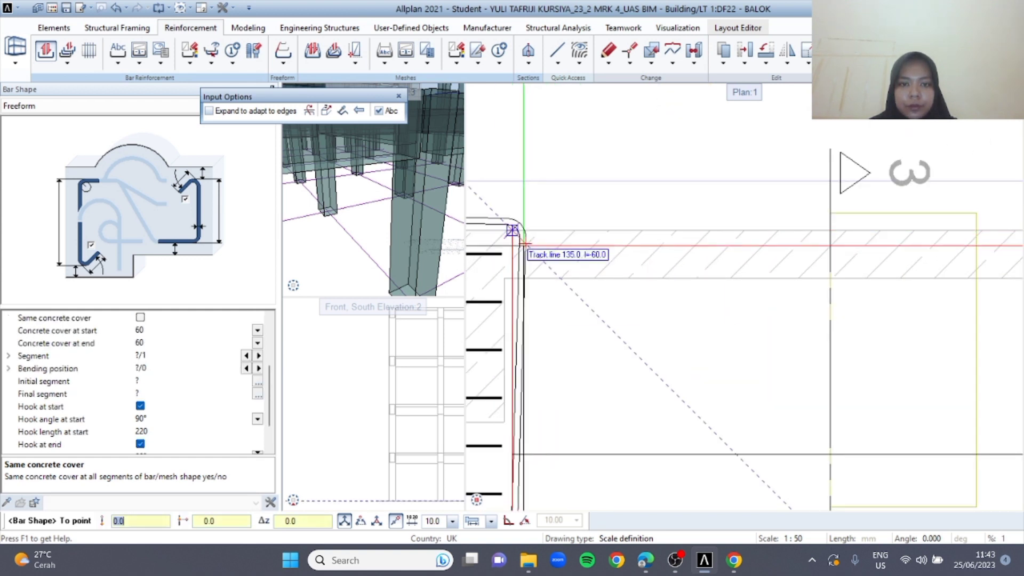
middle_click_drag(487, 259, 601, 237)
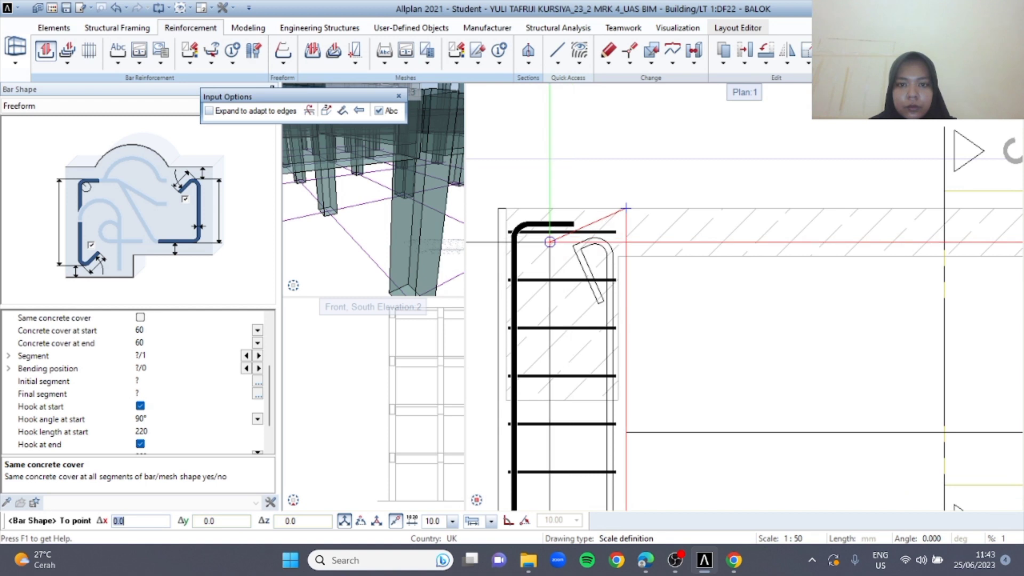
key("Escape")
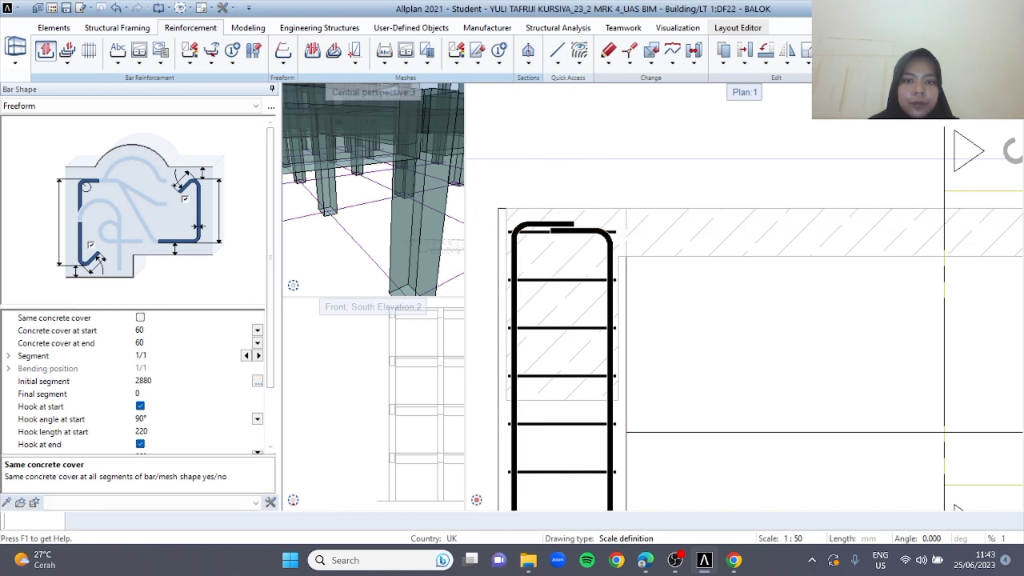
key("Escape")
key("Escape")
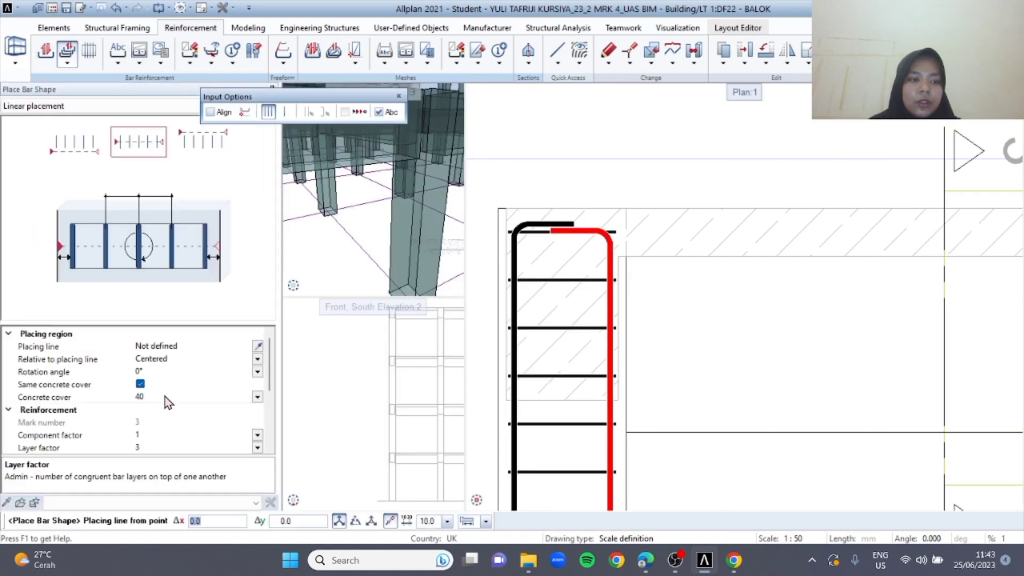
Place 2 pieces of the second main bar along the left leg of the stirrup in section 2-2
scroll(160, 396, "down", 2)
left_click(142, 385)
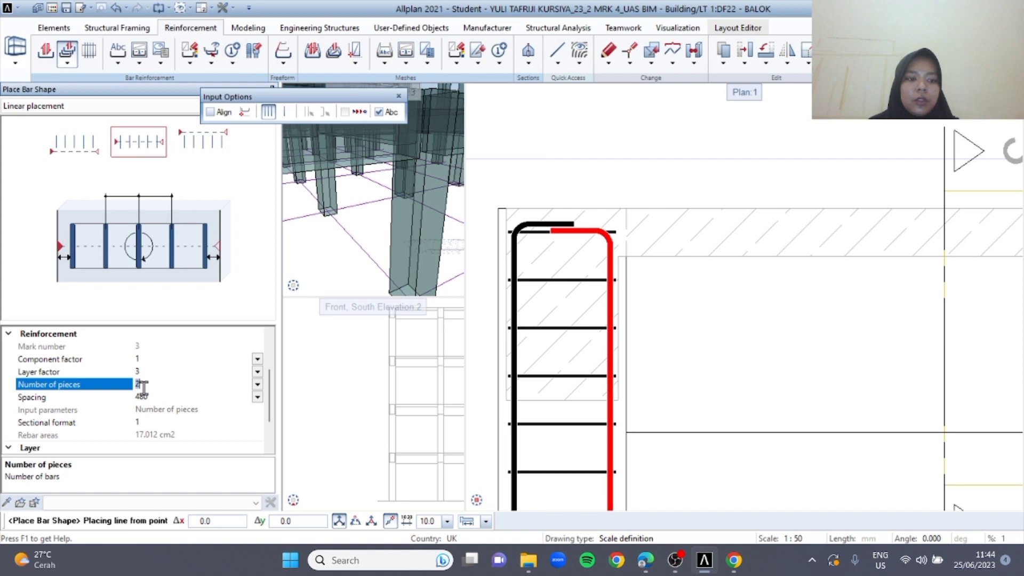
scroll(670, 306, "down", 3)
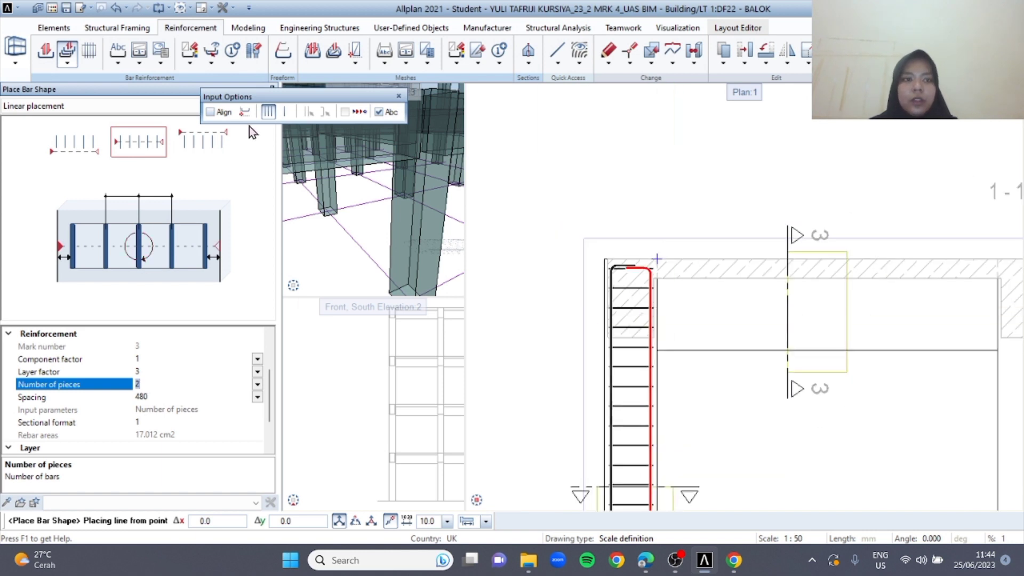
left_click(242, 114)
middle_click_drag(576, 443, 606, 140)
middle_click_drag(610, 368, 586, 142)
scroll(591, 352, "up", 1)
scroll(591, 352, "up", 4)
left_click(638, 347)
scroll(753, 334, "down", 4)
middle_click_drag(779, 348, 661, 349)
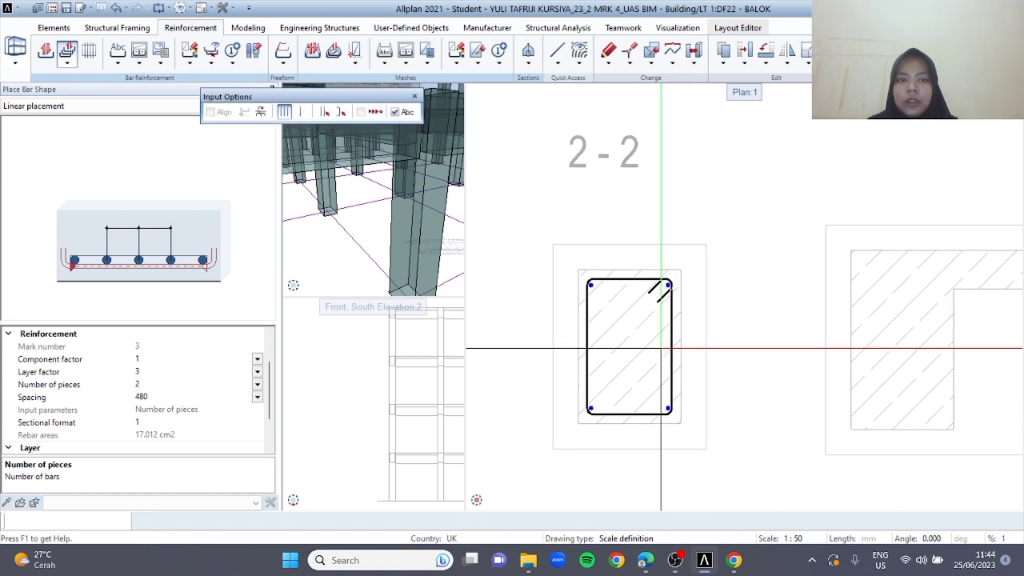
Finish the second column main bar placement in section 2-2 without adding a label
key("Escape")
key("Escape")
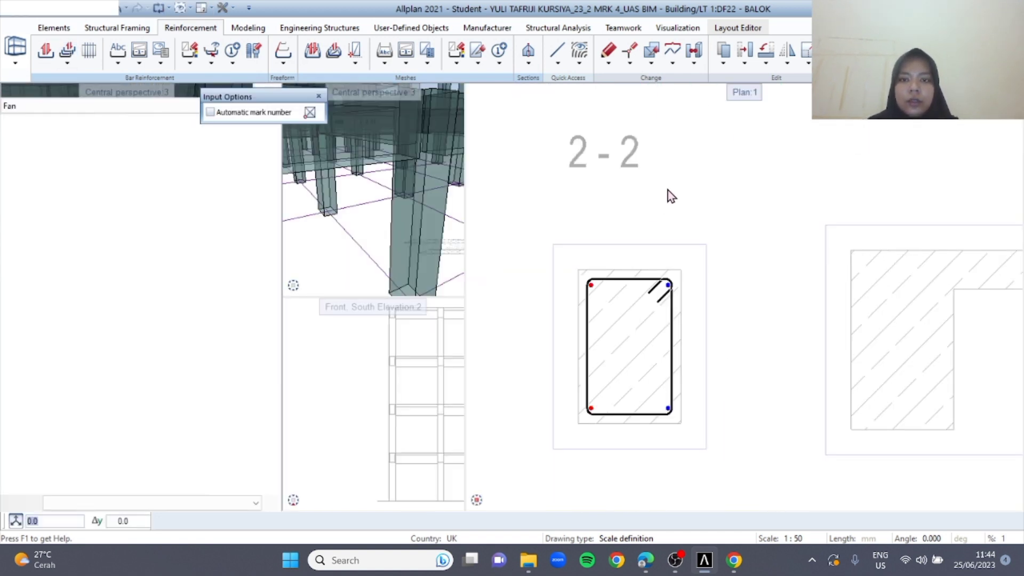
scroll(666, 186, "down", 4)
middle_click_drag(704, 158, 679, 262)
key("Escape")
Set up a closed stirrup for the beam with 10 mm diameter, 30 mm concrete cover and 135° hooks
middle_click_drag(549, 148, 547, 219)
scroll(547, 218, "up", 5)
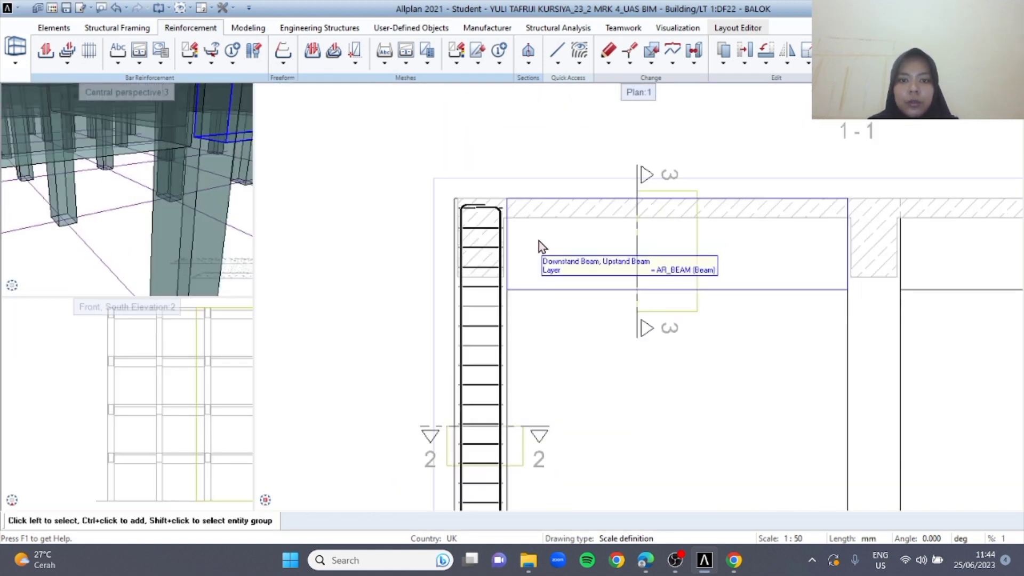
middle_click_drag(588, 367, 552, 287)
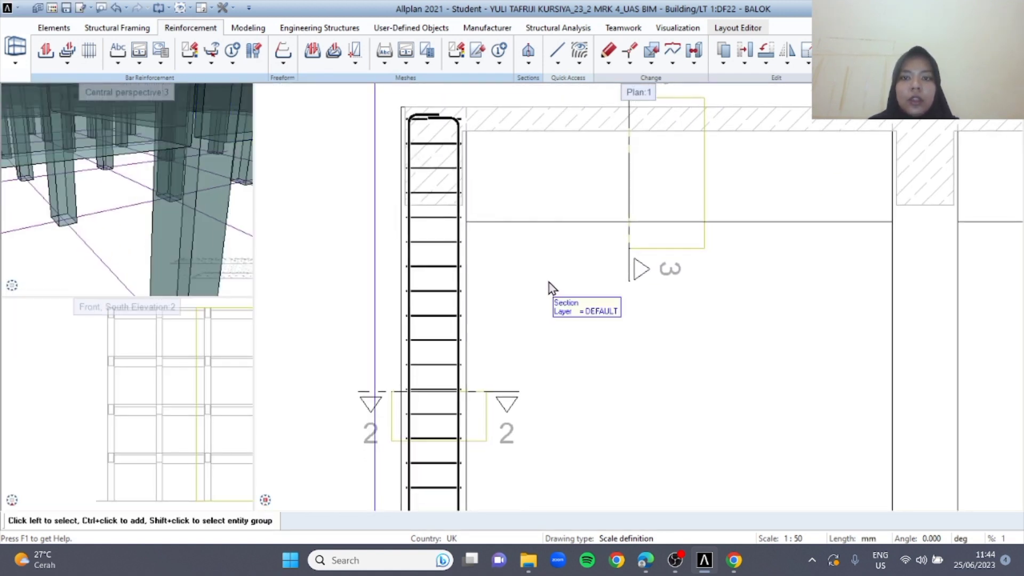
left_click(48, 60)
left_click(48, 106)
left_click(31, 130)
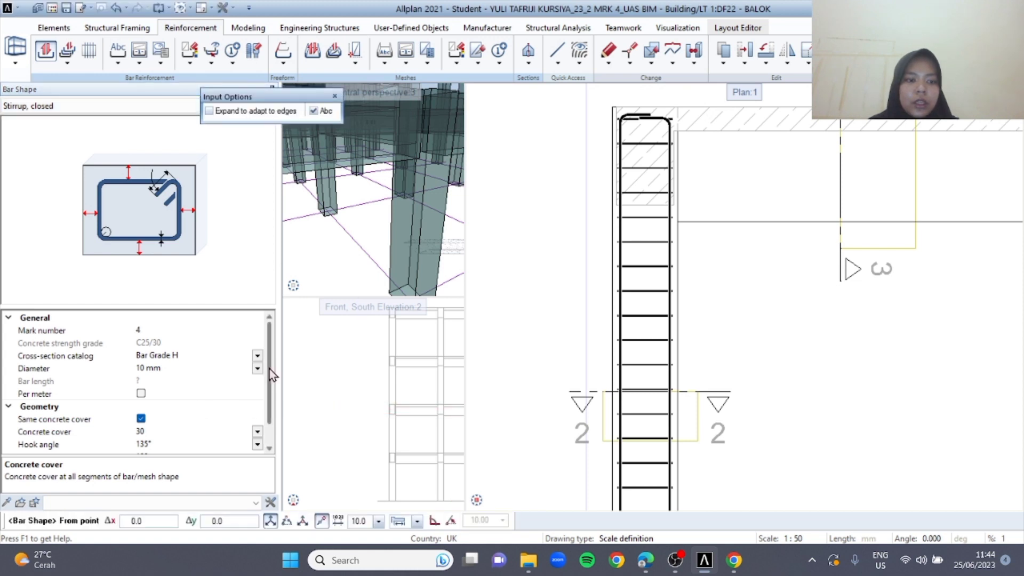
left_click_drag(270, 375, 268, 412)
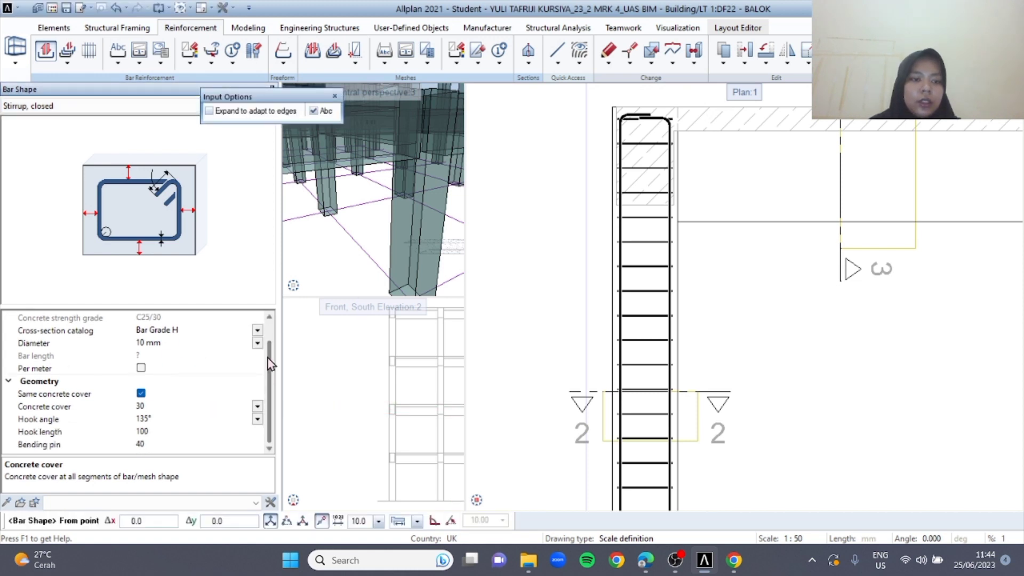
Fit the closed stirrup to the beam outline in section 3-3, expanding it to adapt to the edges, and skip its label
scroll(635, 340, "down", 1)
middle_click_drag(719, 501, 651, 130)
scroll(718, 338, "down", 2)
scroll(627, 268, "up", 3)
scroll(627, 268, "up", 1)
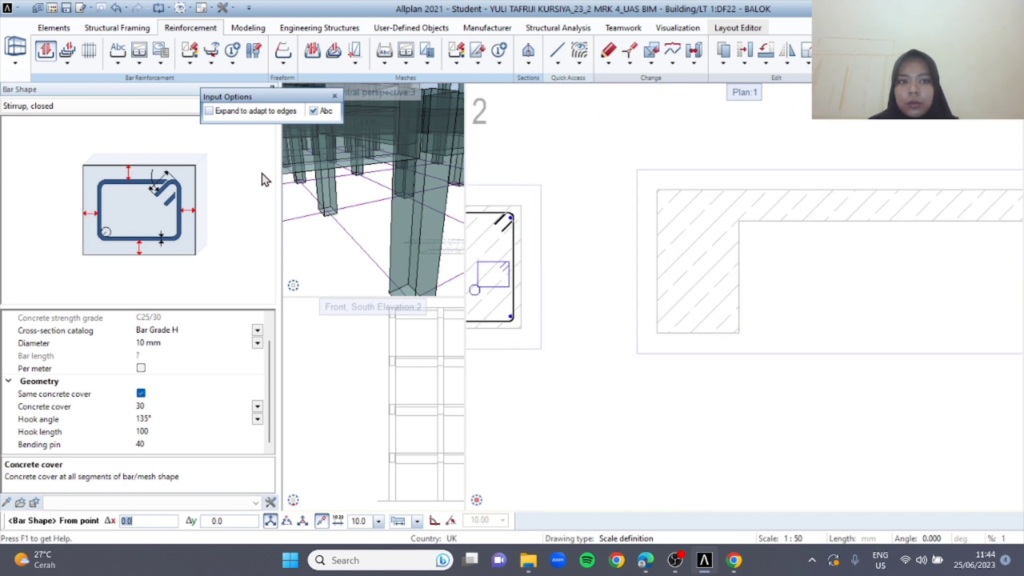
left_click(218, 114)
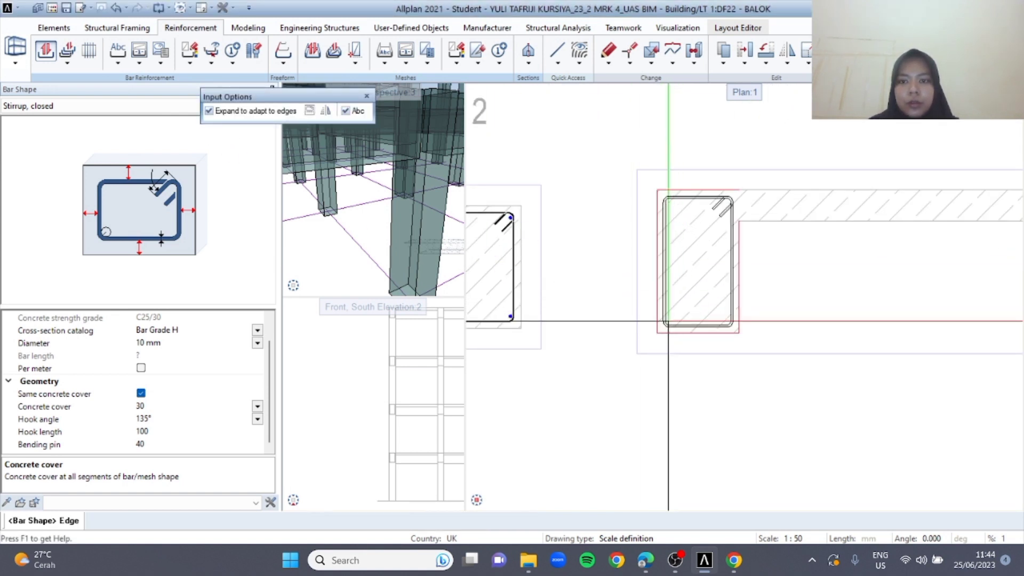
left_click(669, 321)
key("Escape")
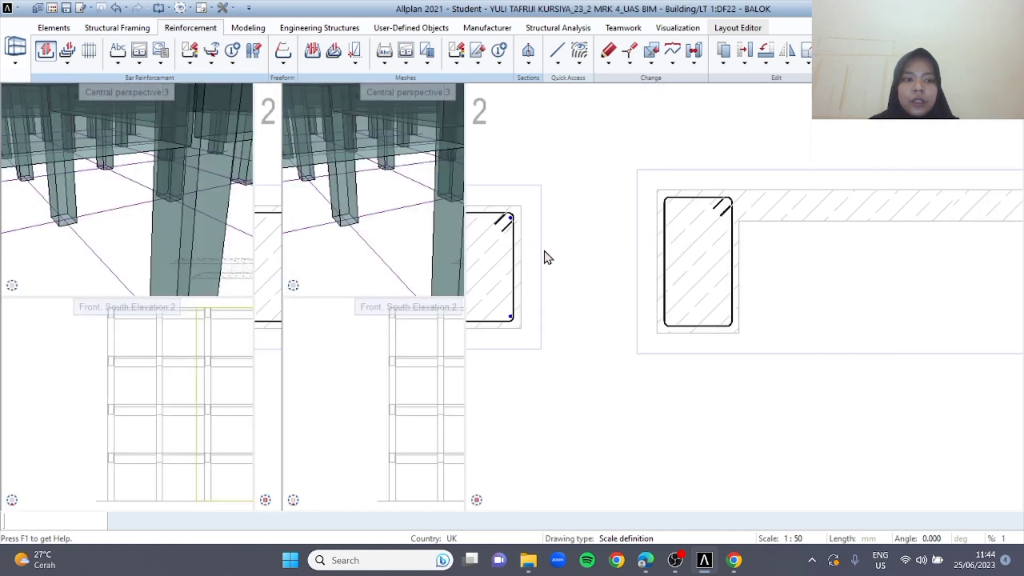
key("Escape")
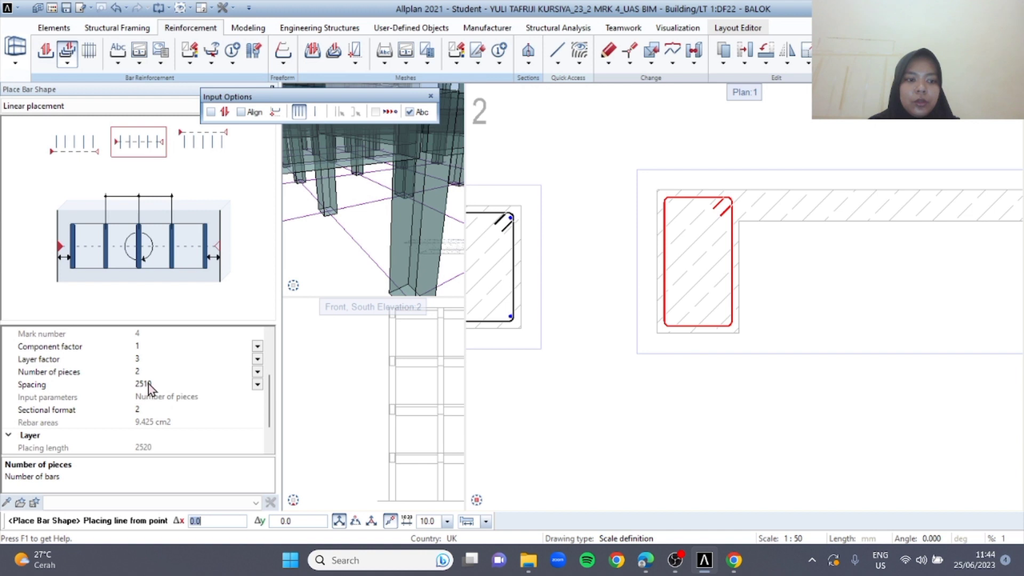
Place the stirrups along the beam at 150 mm spacing with the automatic placing extent, and finish without a label
left_click(148, 384)
type("15")
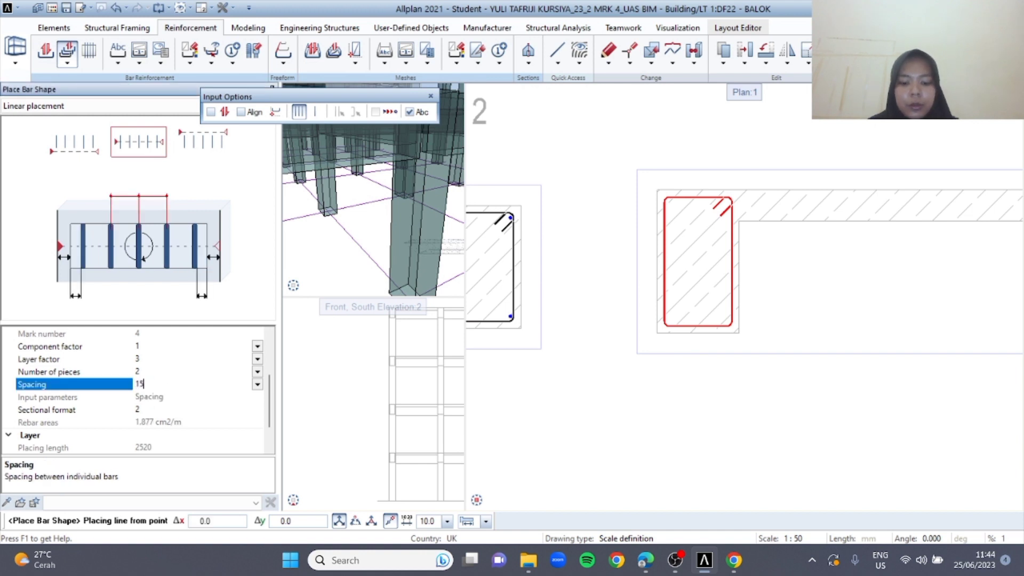
key("Return")
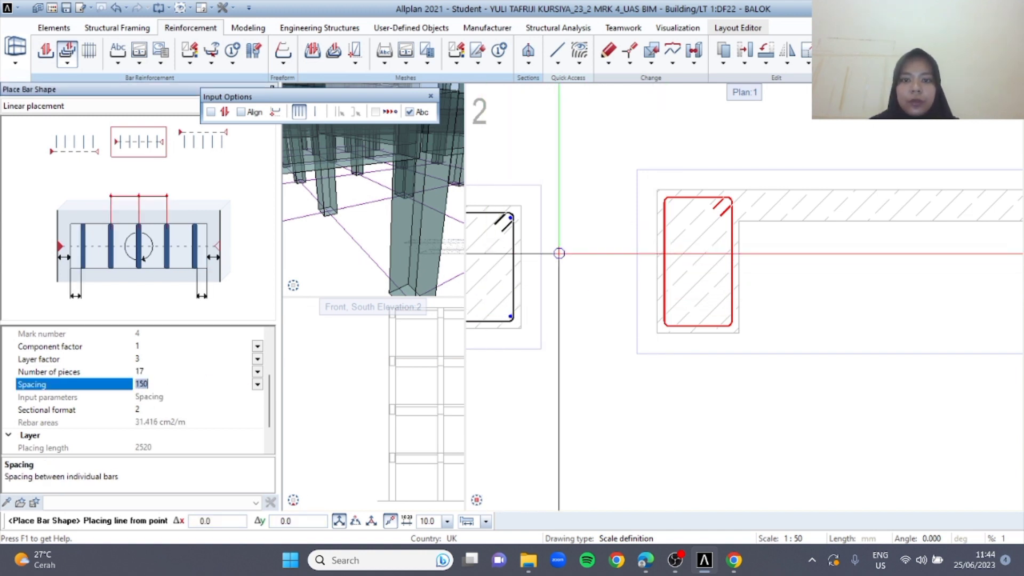
left_click(211, 112)
scroll(680, 179, "down", 3)
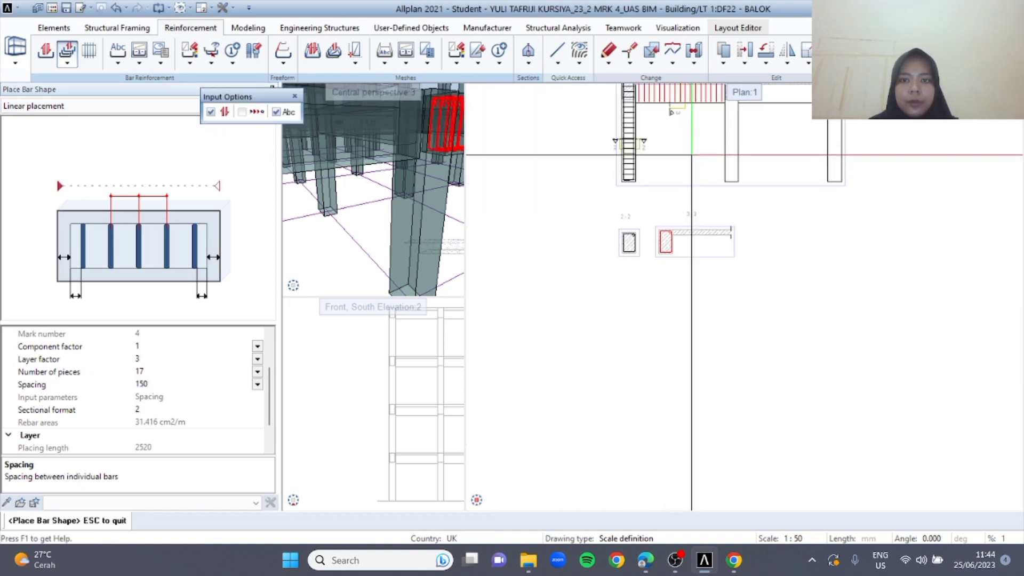
middle_click_drag(673, 123, 644, 231)
key("Escape")
key("Escape")
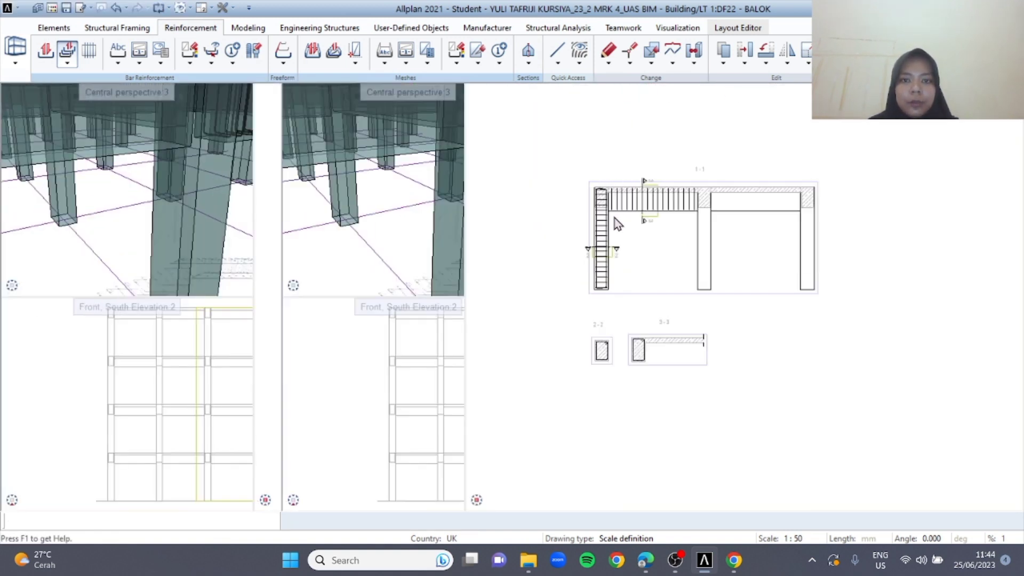
key("Escape")
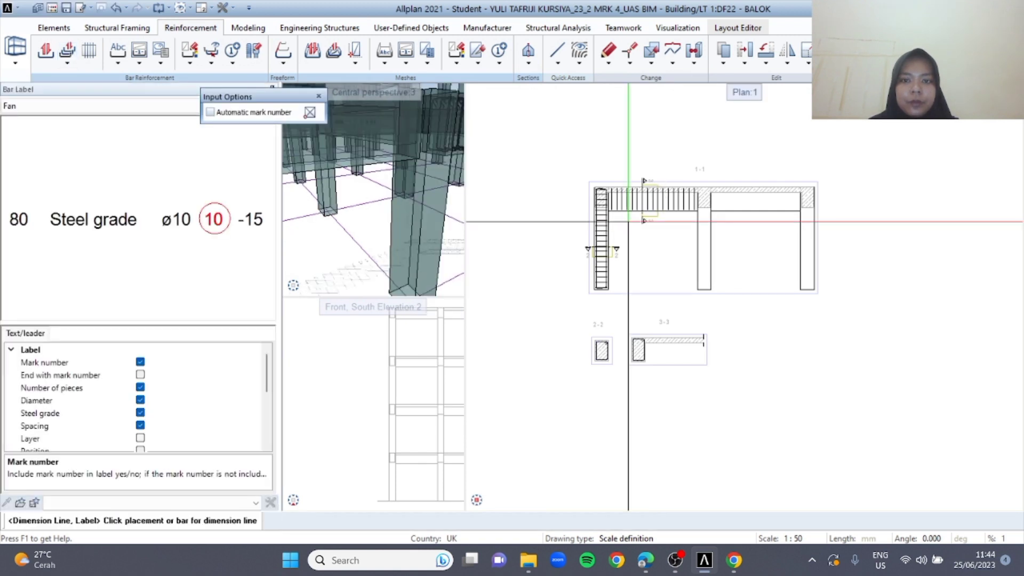
key("Escape")
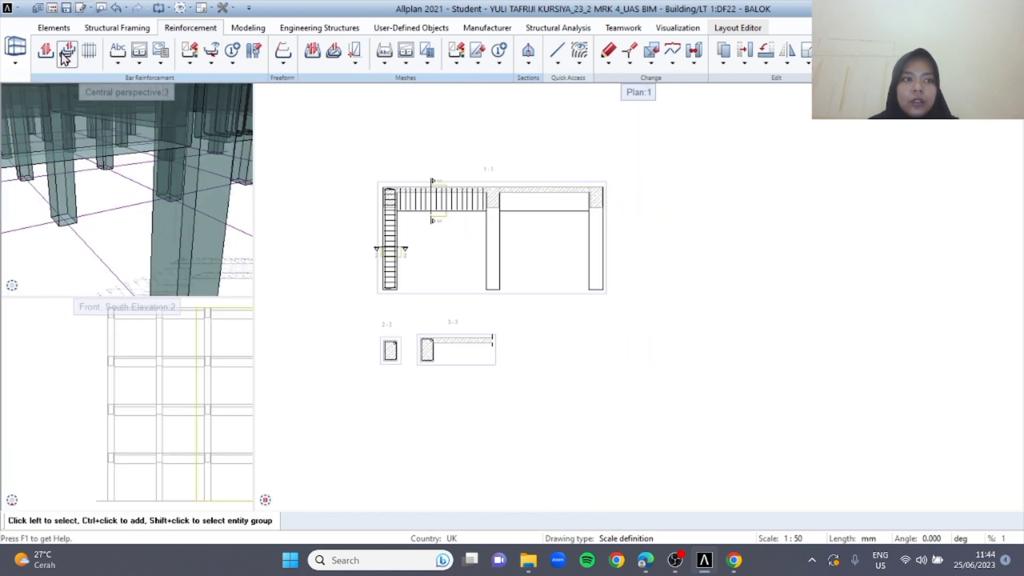
Set up a freeform main bar, 16 mm in diameter per the PDF brief in Edge, with the same 40 mm concrete cover on all segments
left_click(45, 59)
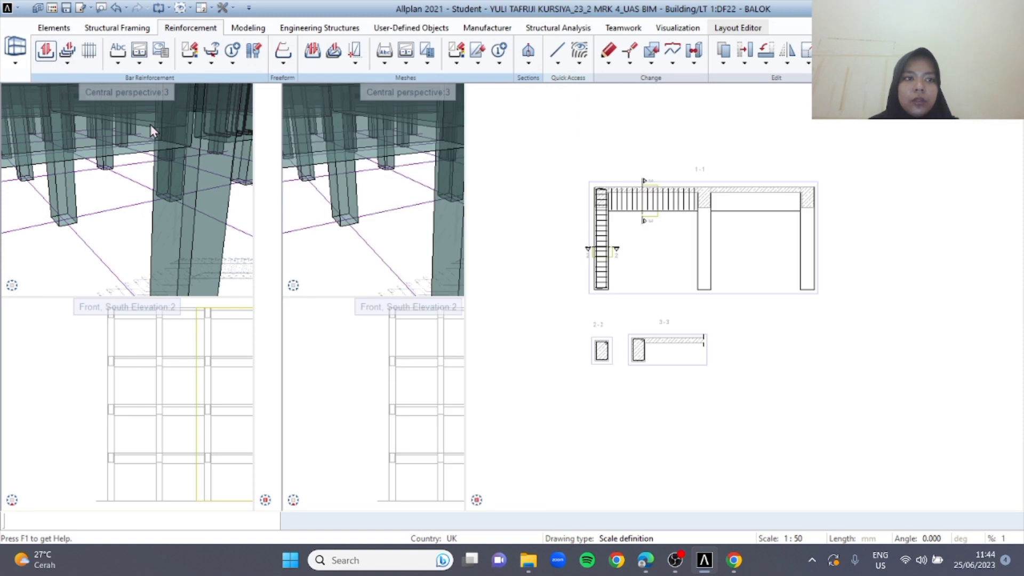
left_click(84, 106)
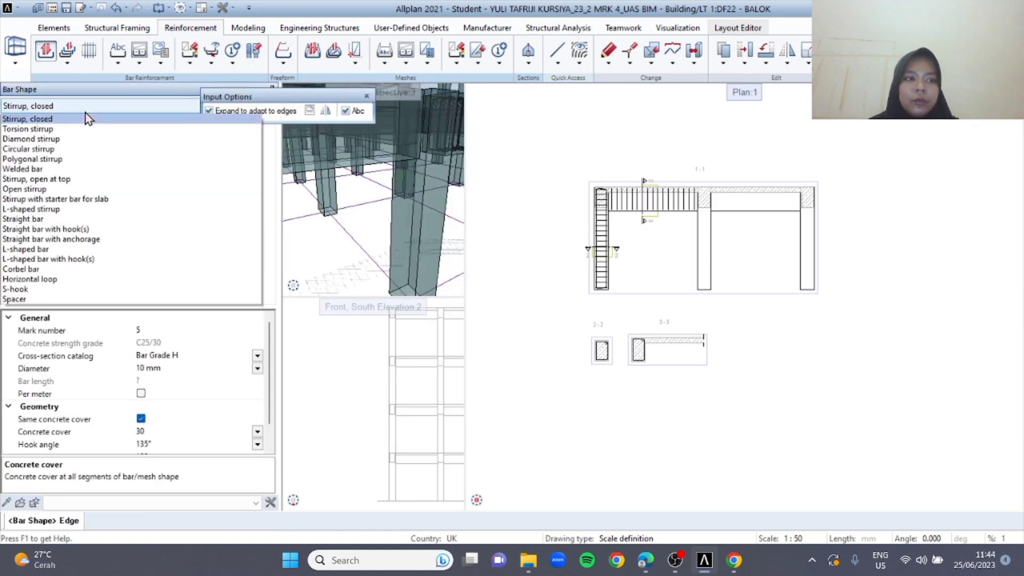
left_click(32, 131)
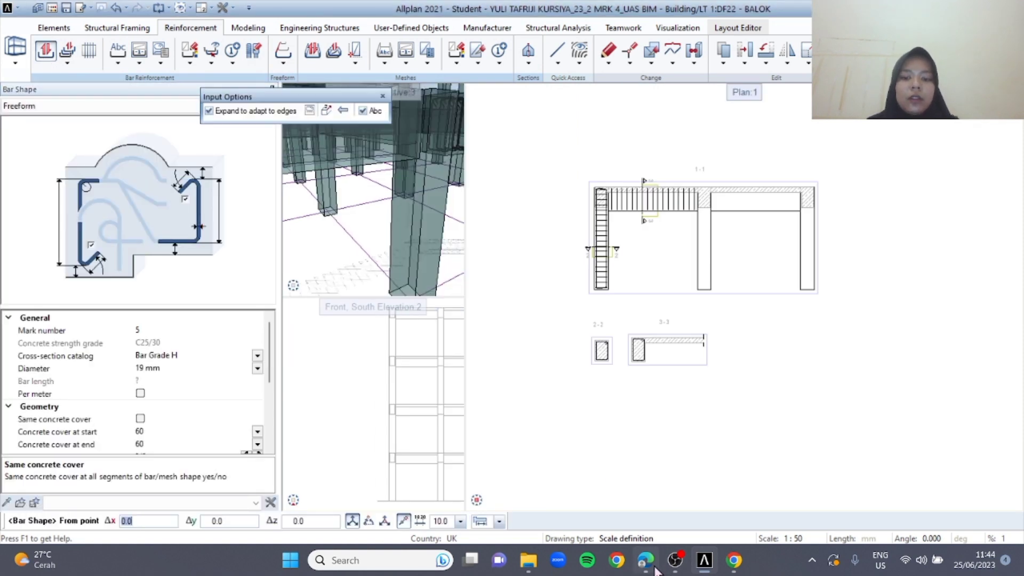
left_click(645, 560)
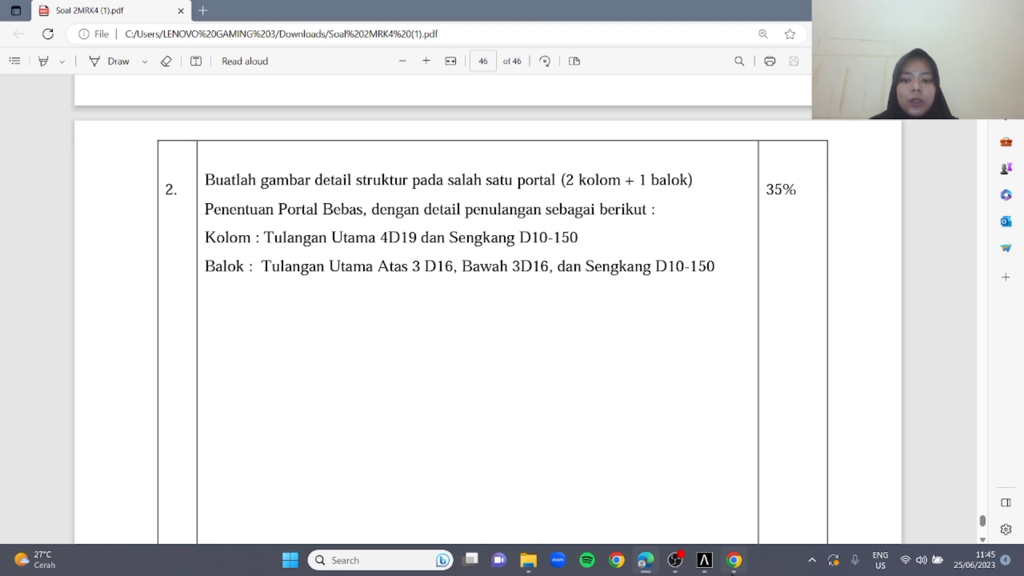
left_click(704, 560)
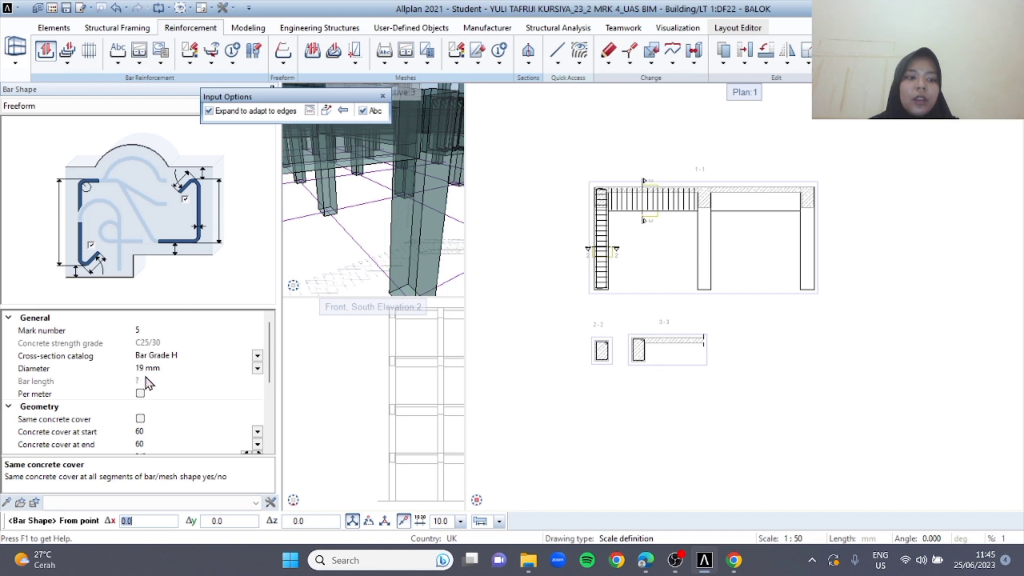
left_click(257, 368)
left_click(158, 442)
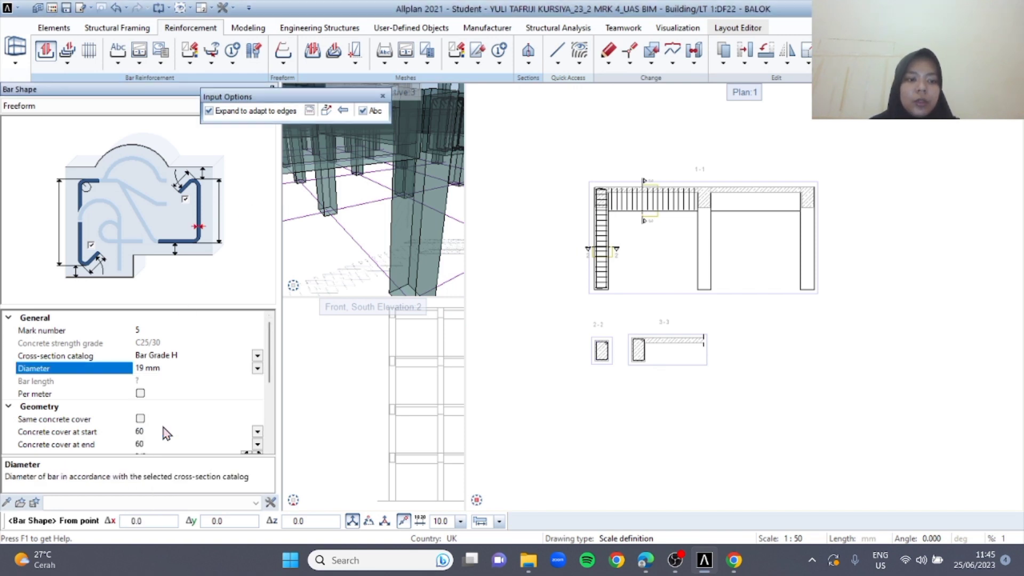
scroll(193, 422, "down", 2)
left_click(141, 342)
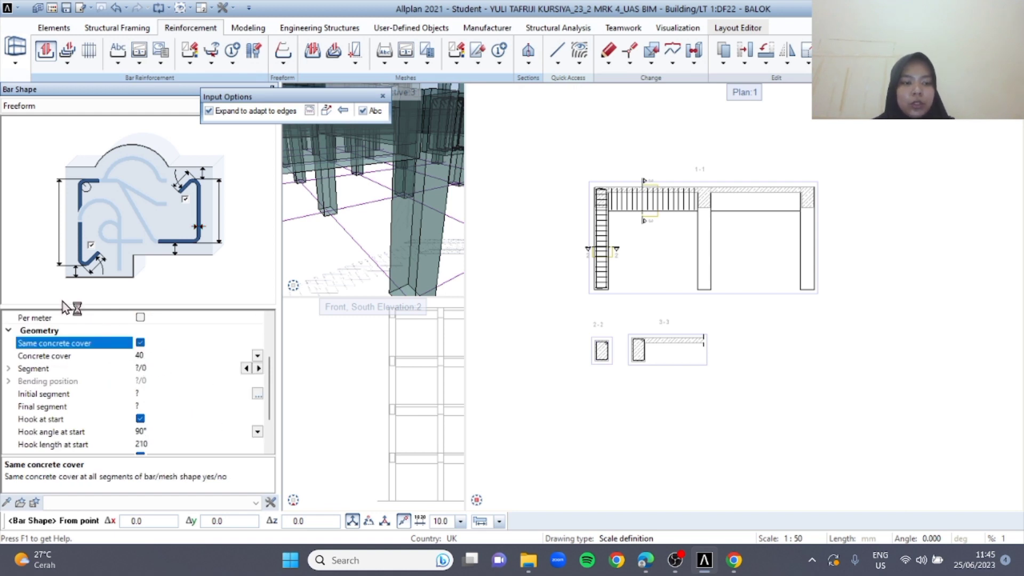
scroll(208, 423, "down", 2)
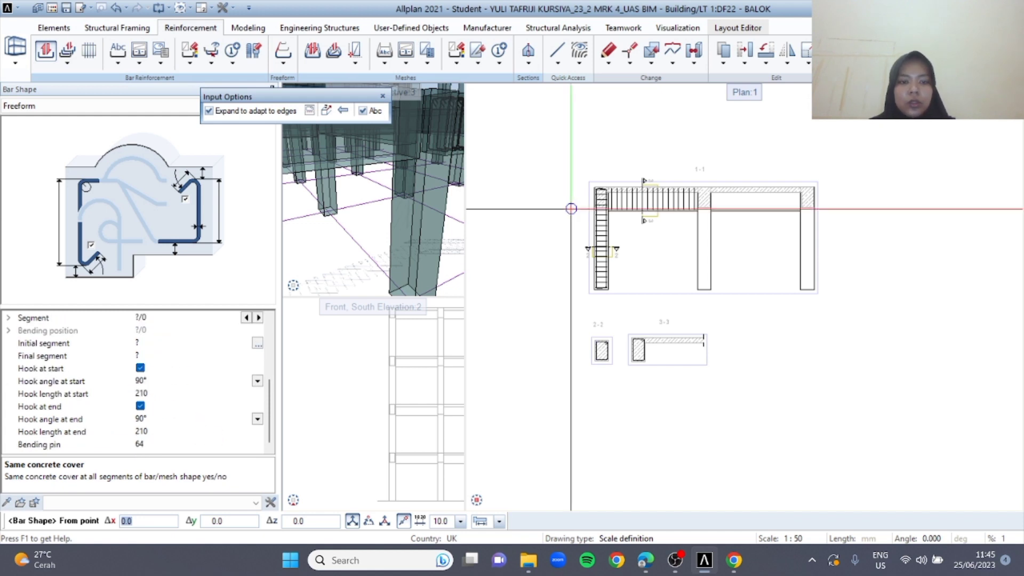
Draw the beam's top bar in section 1-1 from the leftmost column's outer corner to the middle column's far edge, and skip its label
scroll(571, 209, "up", 5)
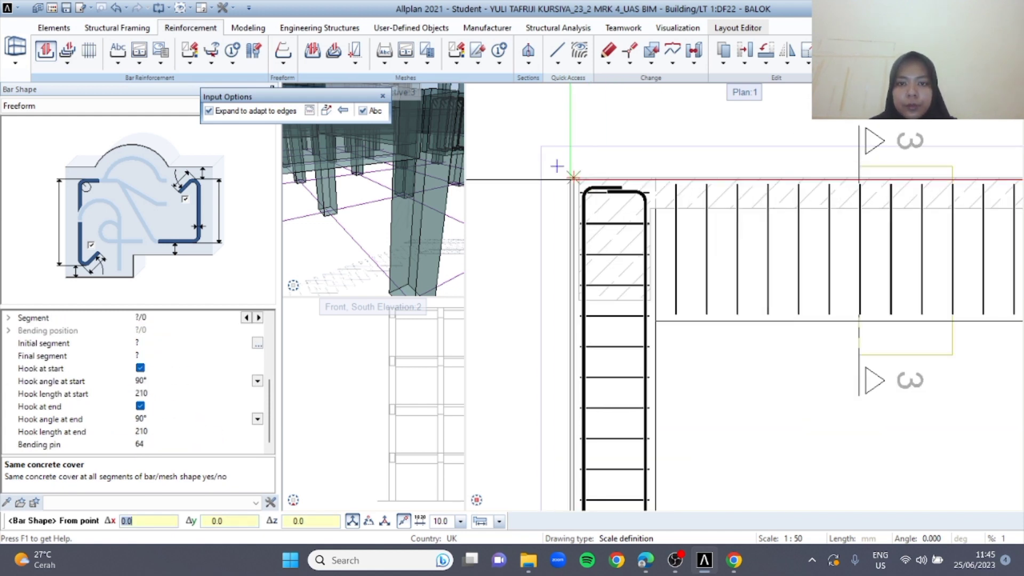
left_click(572, 176)
middle_click_drag(939, 175, 760, 182)
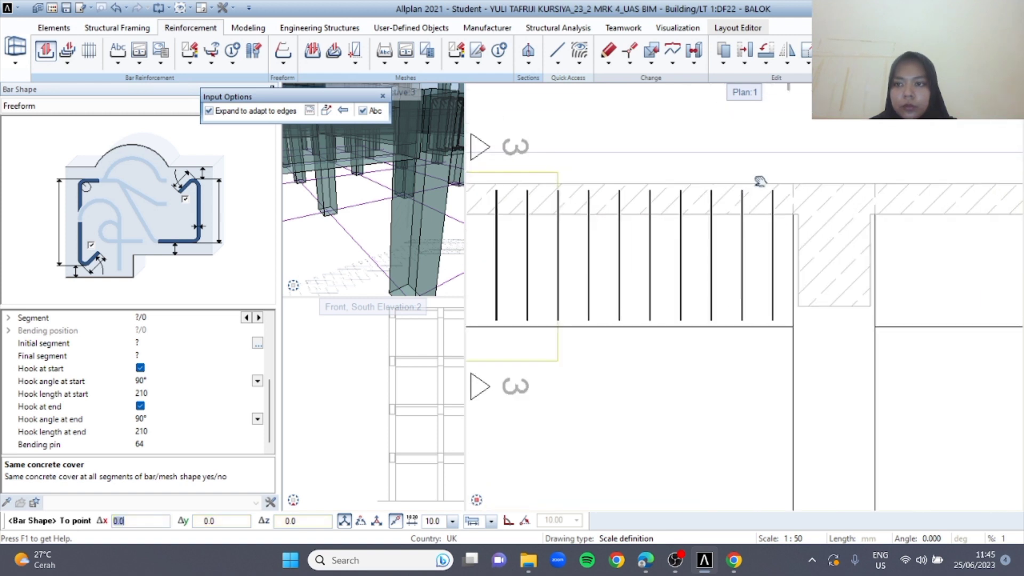
left_click(221, 113)
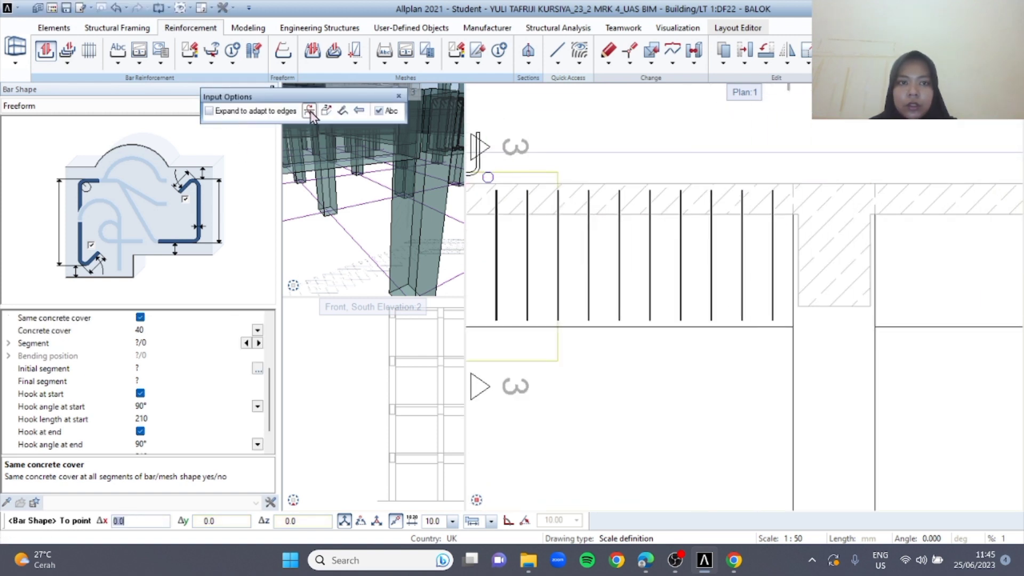
left_click(875, 183)
key("Escape")
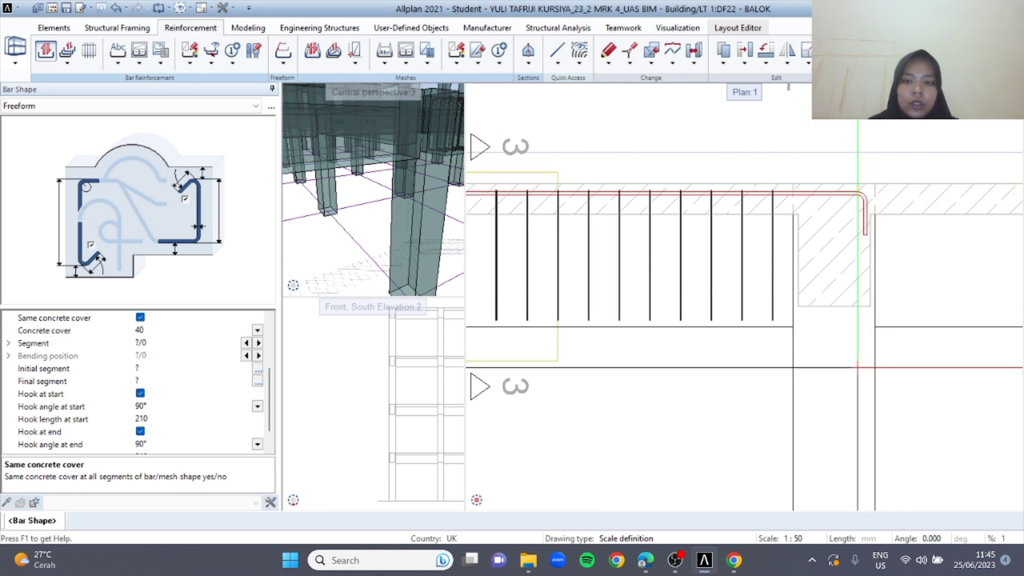
key("Escape")
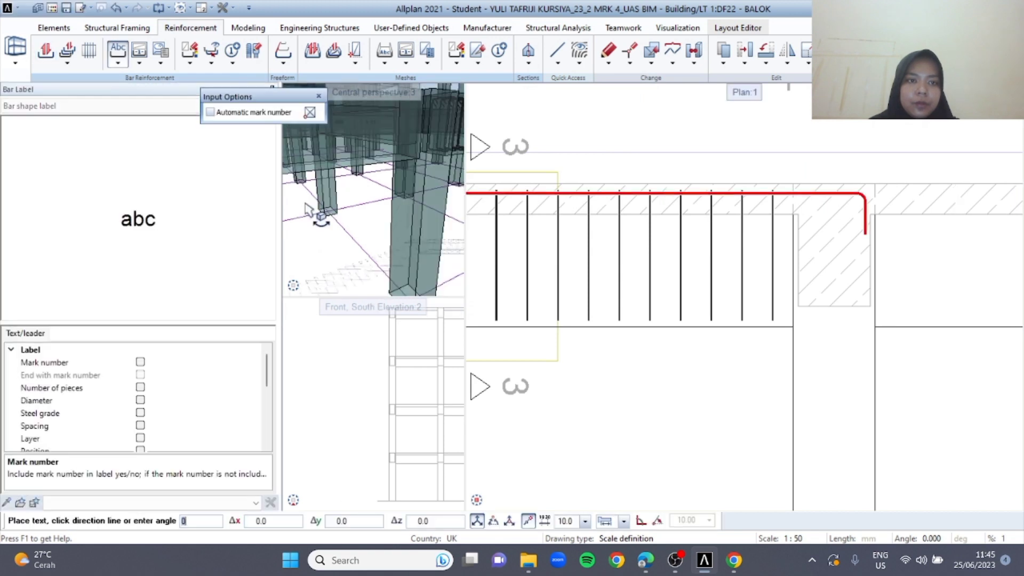
key("Escape")
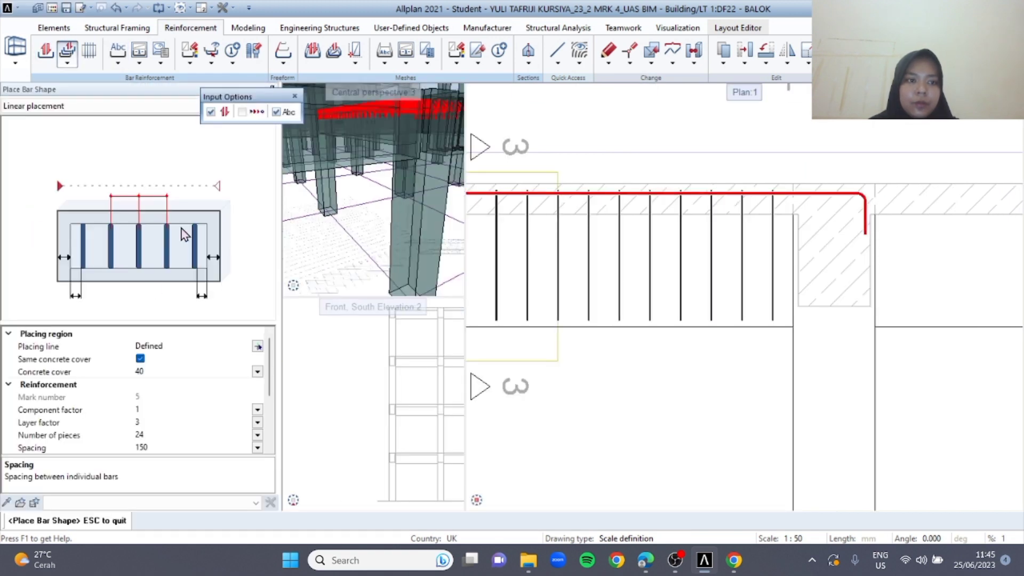
Place 3 pieces of the beam's top bar, aligned along the upper leg of the stirrup in section 3-3
scroll(152, 408, "down", 1)
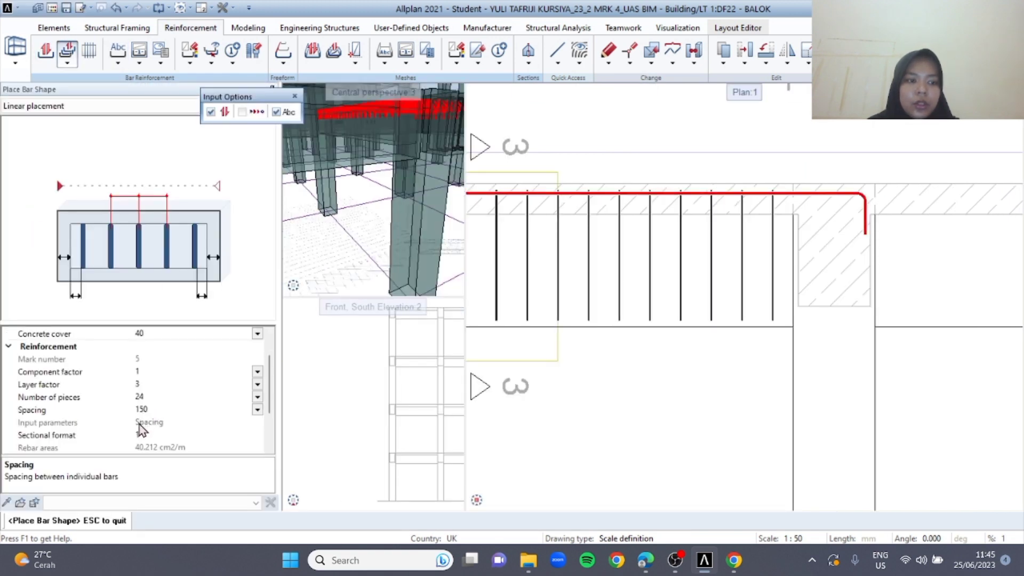
left_click(140, 397)
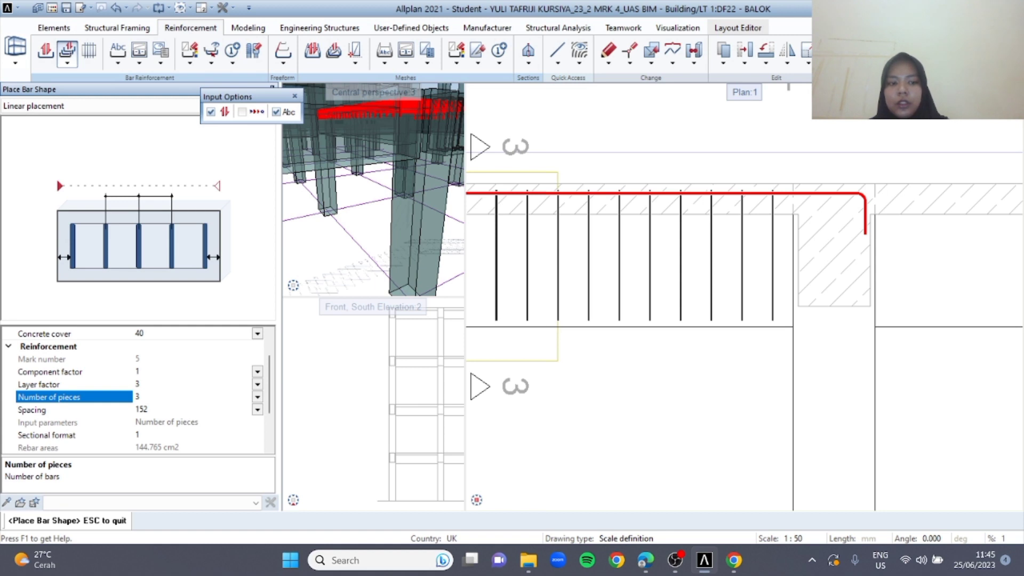
scroll(510, 278, "down", 2)
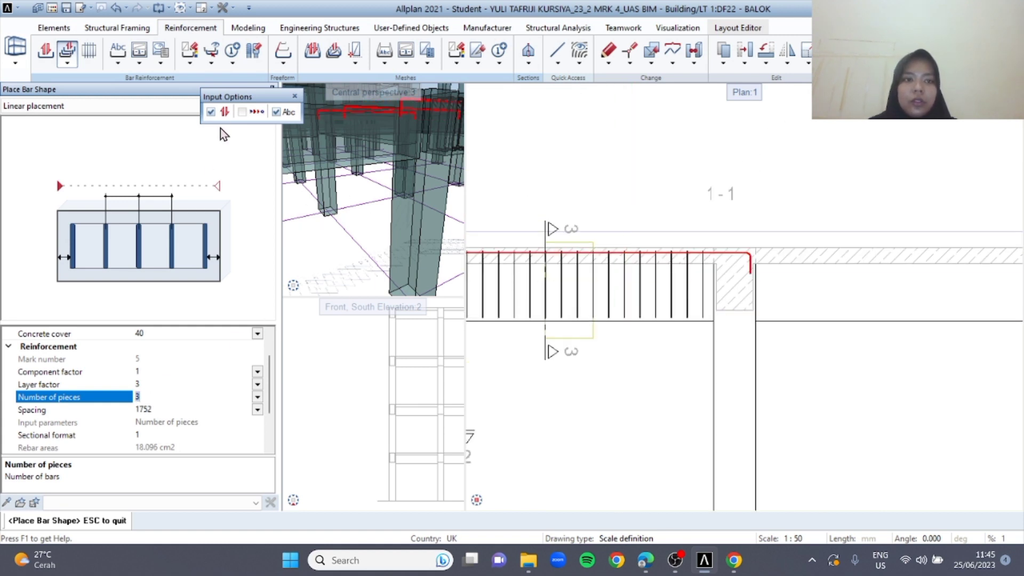
left_click(215, 114)
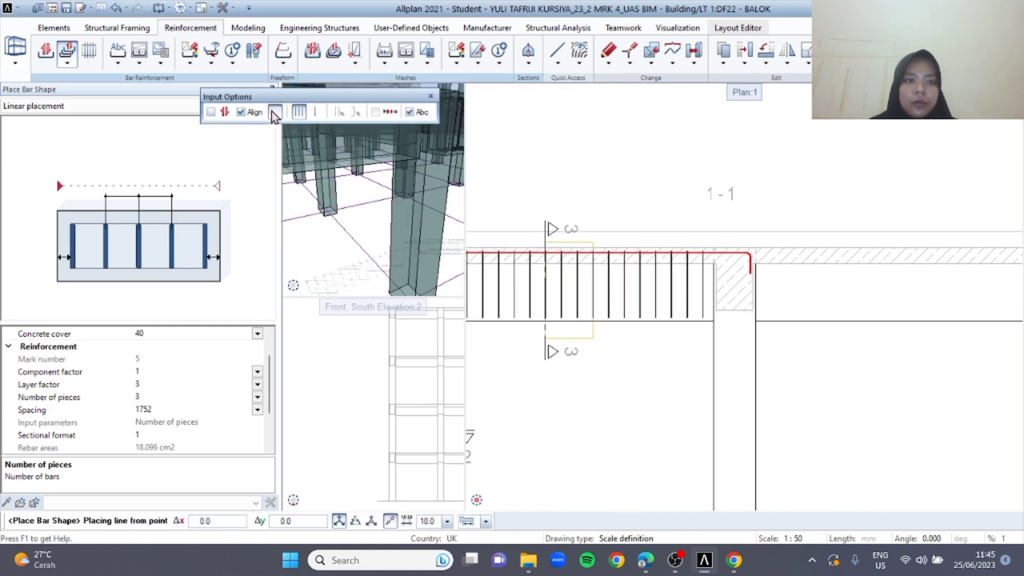
left_click(274, 112)
scroll(655, 381, "up", 2)
middle_click_drag(665, 347, 666, 261)
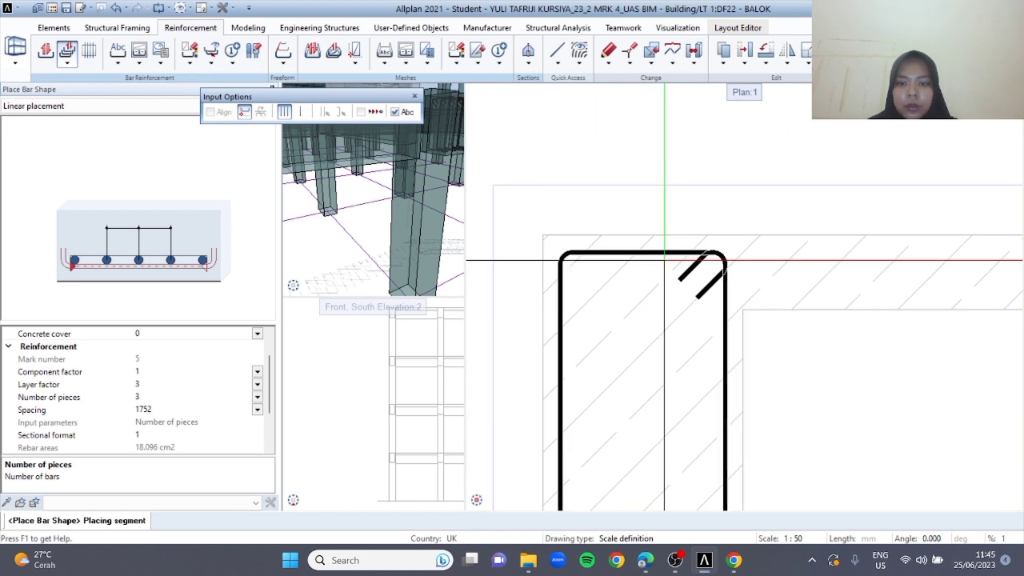
left_click(635, 252)
scroll(656, 325, "down", 2)
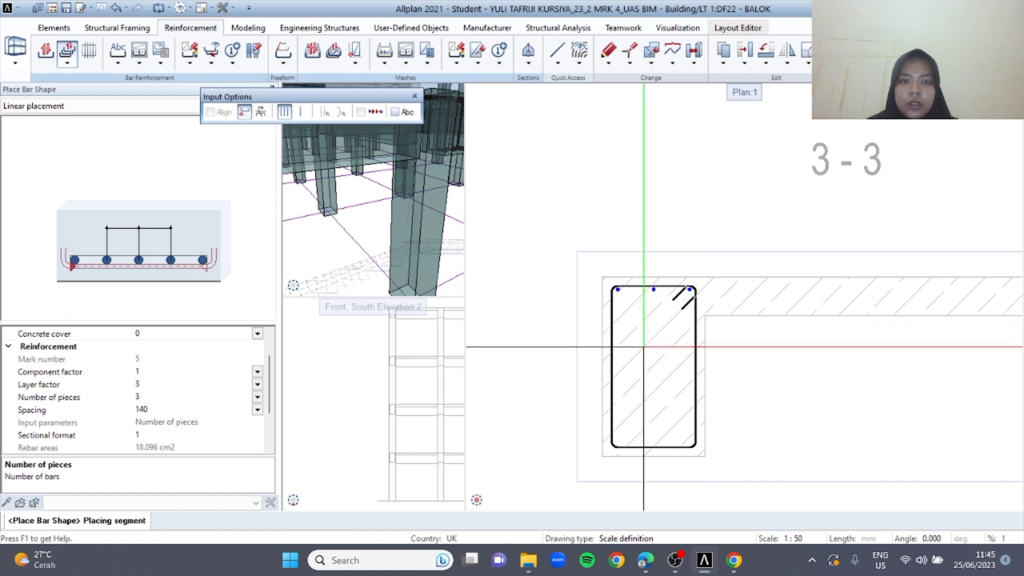
Finish placing the beam's top bars and leave the placement without a label
middle_click_drag(643, 347, 643, 370)
key("Escape")
scroll(608, 162, "down", 3)
scroll(606, 162, "down", 2)
middle_click_drag(607, 162, 629, 266)
key("Escape")
middle_click_drag(629, 155, 626, 321)
scroll(633, 171, "up", 5)
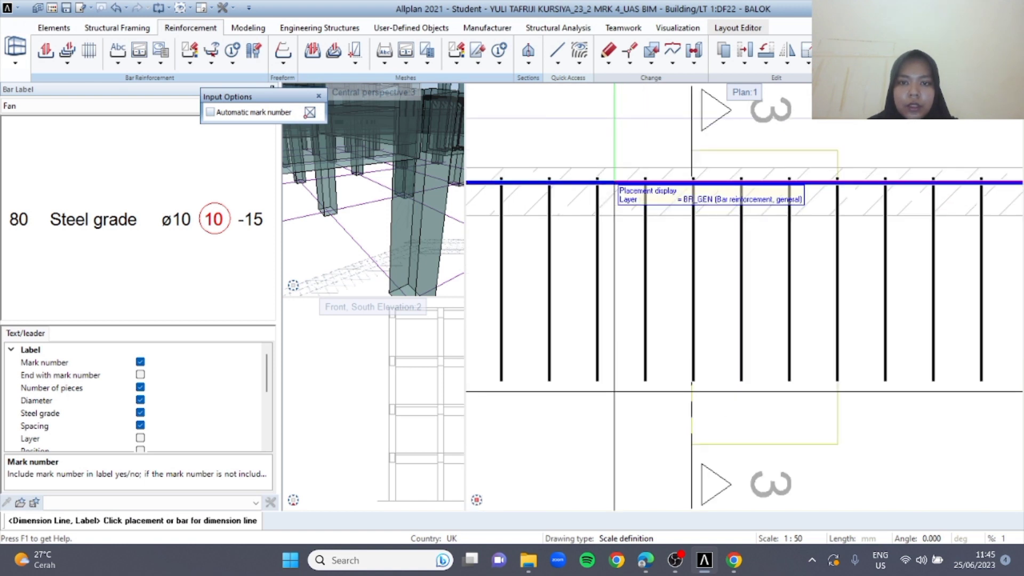
left_click(615, 182)
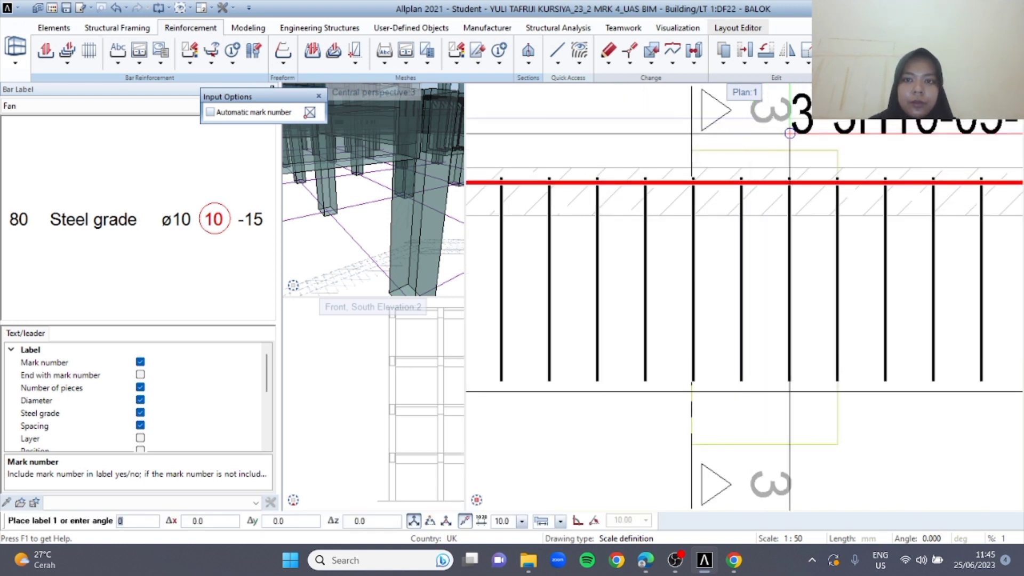
key("Escape")
key("Escape")
Start Copy and Mirror on the beam's top bar in section 1-1, locating the mirror axis at the middle column
scroll(604, 195, "down", 3)
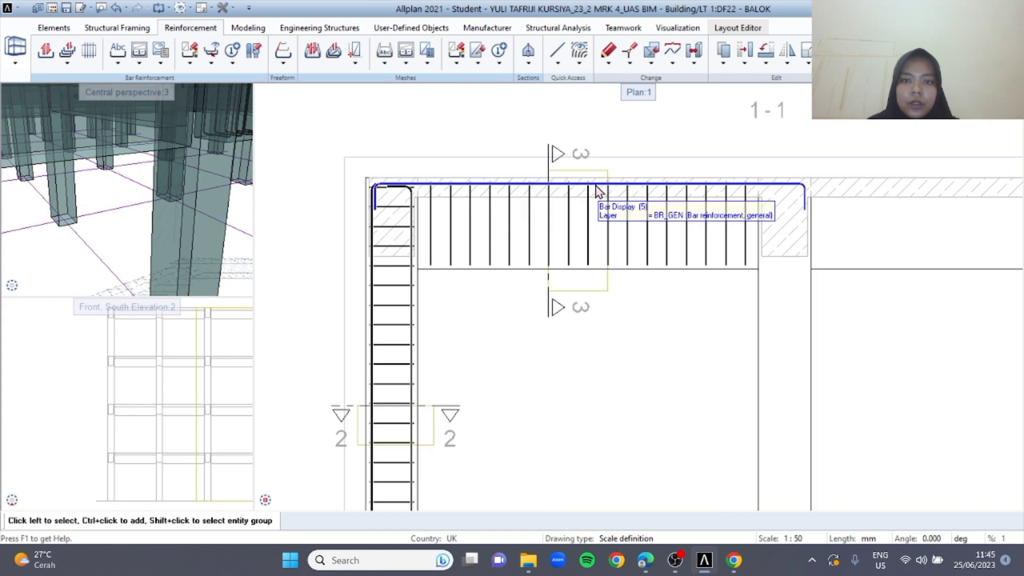
scroll(450, 181, "up", 1)
left_click(499, 195)
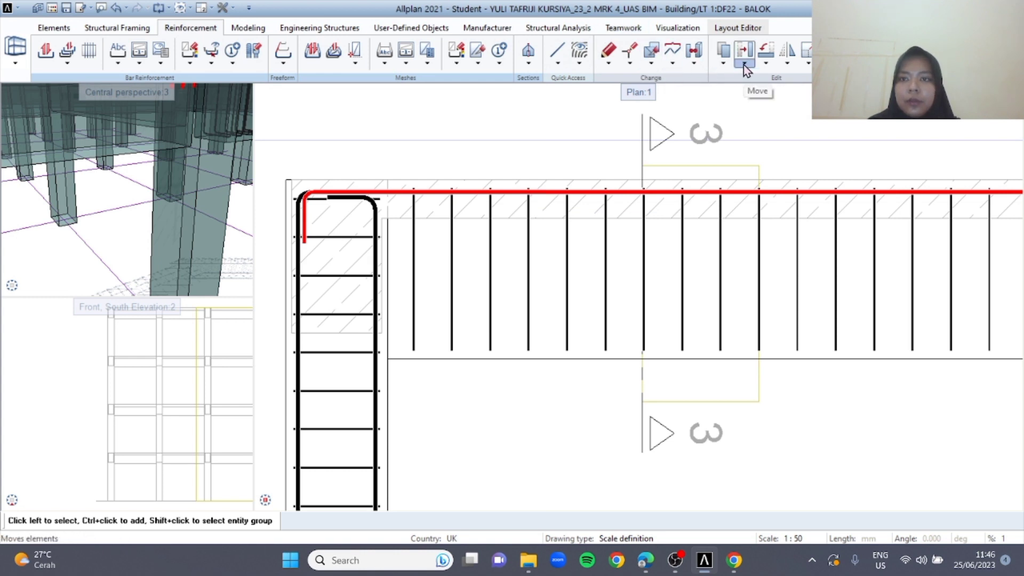
left_click(788, 63)
left_click(791, 91)
scroll(763, 146, "down", 3)
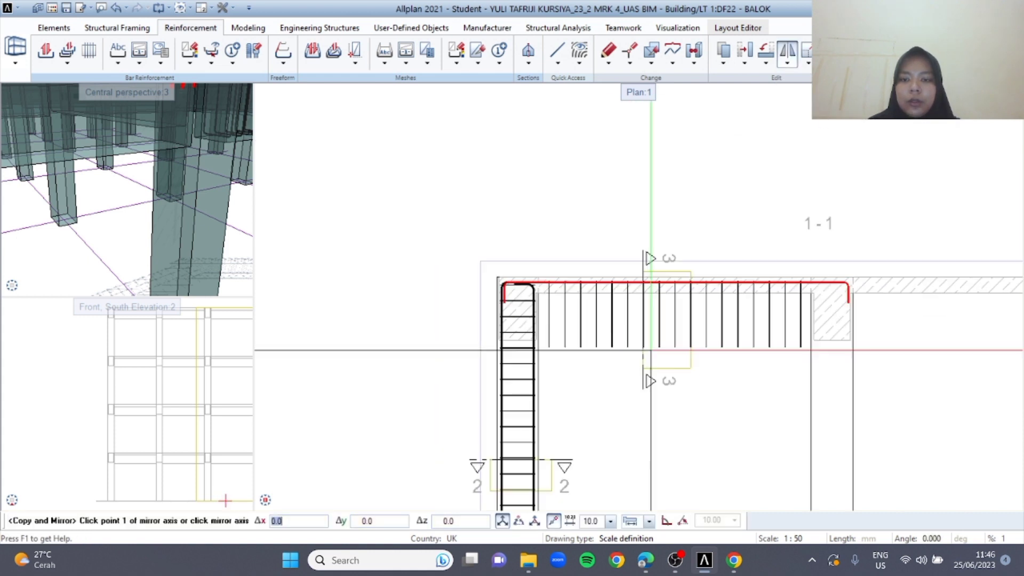
scroll(633, 268, "up", 2)
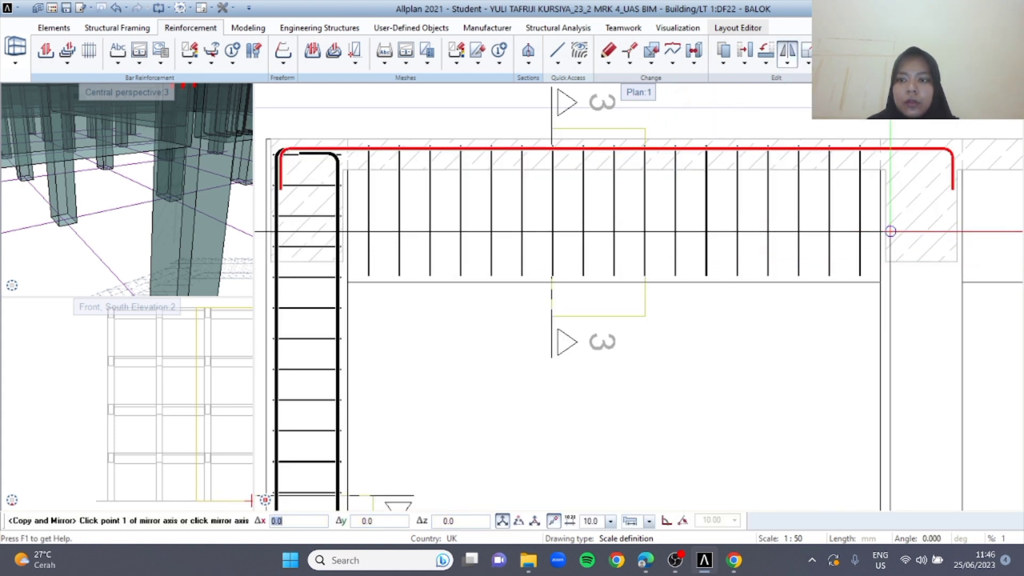
middle_click_drag(967, 235, 704, 238)
scroll(704, 240, "up", 1)
scroll(659, 280, "down", 1)
scroll(603, 174, "up", 1)
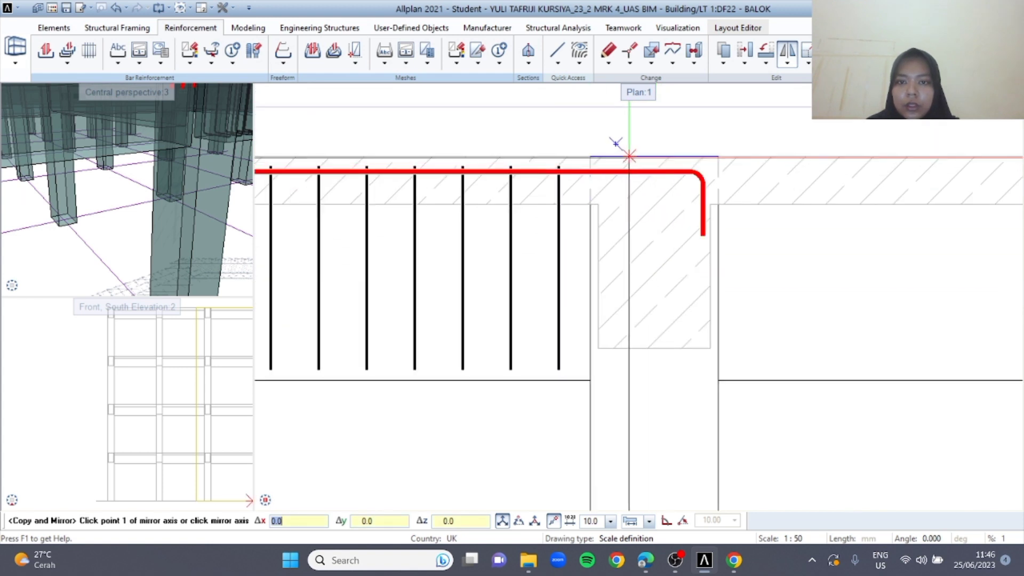
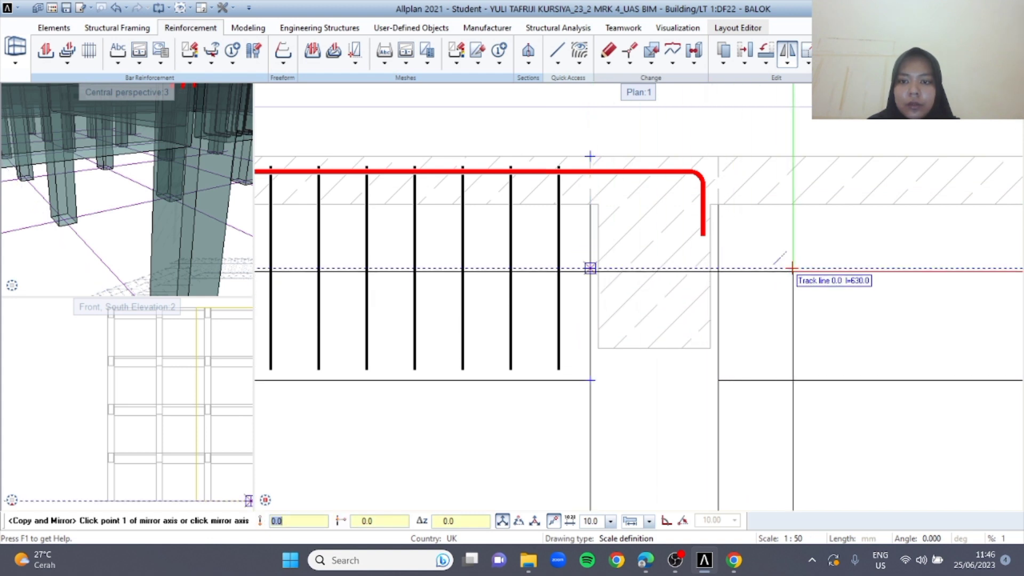
Complete the mirrored copy of the beam's top bars about a horizontal axis at mid-depth in section 1-1, forming the bottom bars
left_click(792, 268)
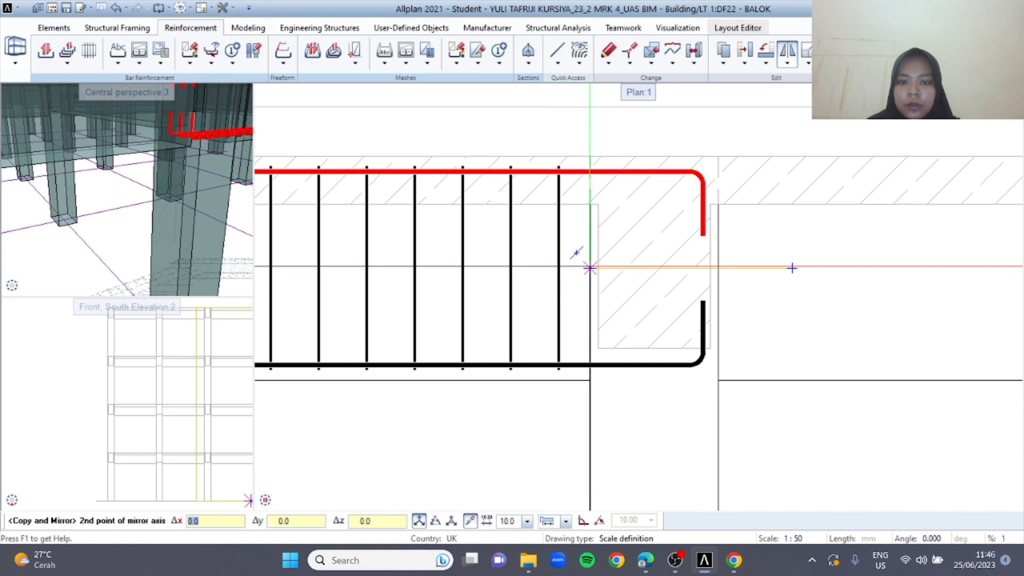
left_click(589, 268)
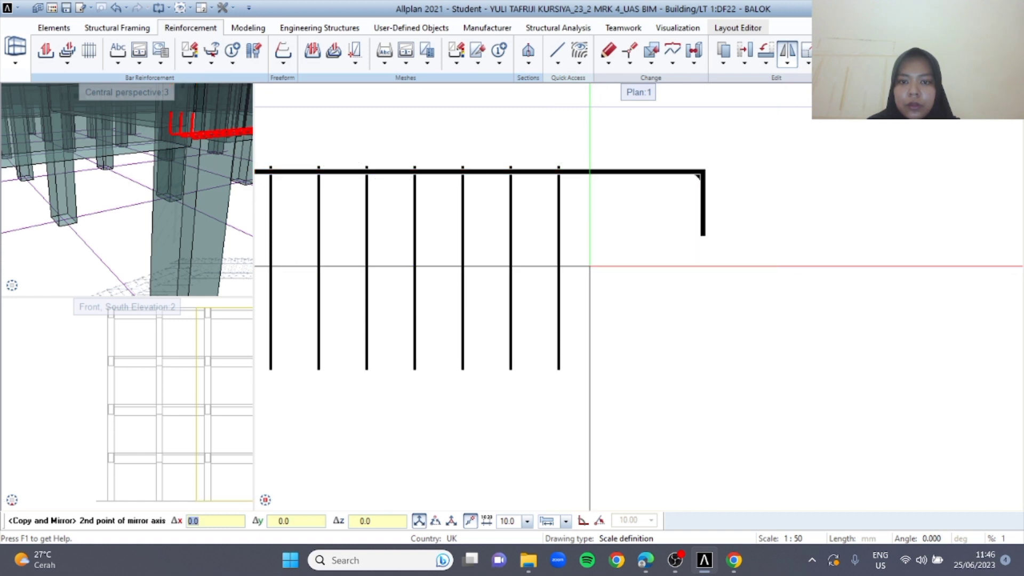
scroll(640, 267, "down", 2)
scroll(643, 264, "down", 3)
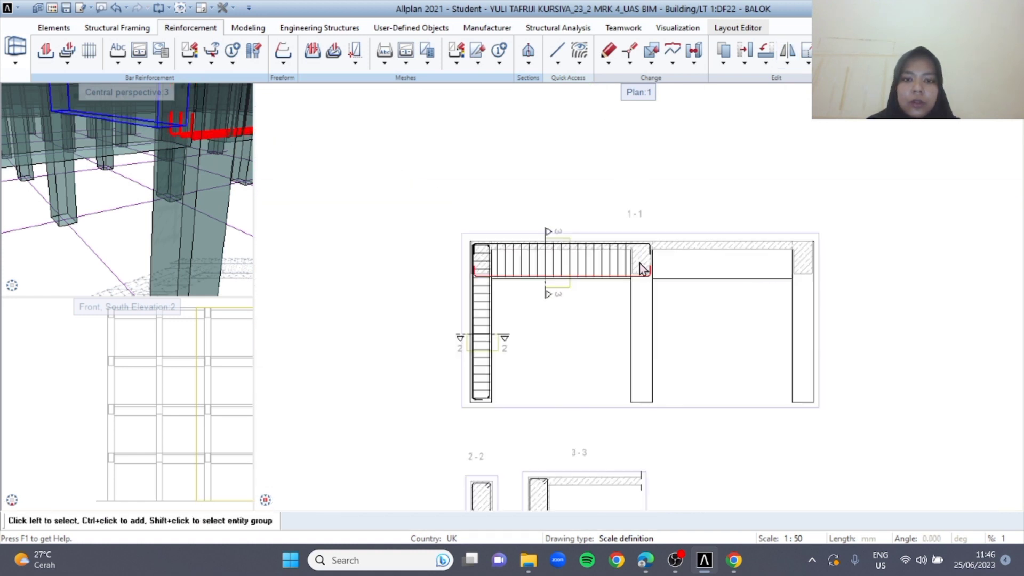
Examine the beam's top and bottom bars in section 1-1 and the bar arrangement in sections 2-2 and 3-3
scroll(572, 352, "up", 5)
scroll(561, 400, "up", 2)
scroll(577, 246, "down", 4)
middle_click_drag(577, 125, 551, 333)
middle_click_drag(524, 184, 533, 245)
scroll(534, 245, "down", 4)
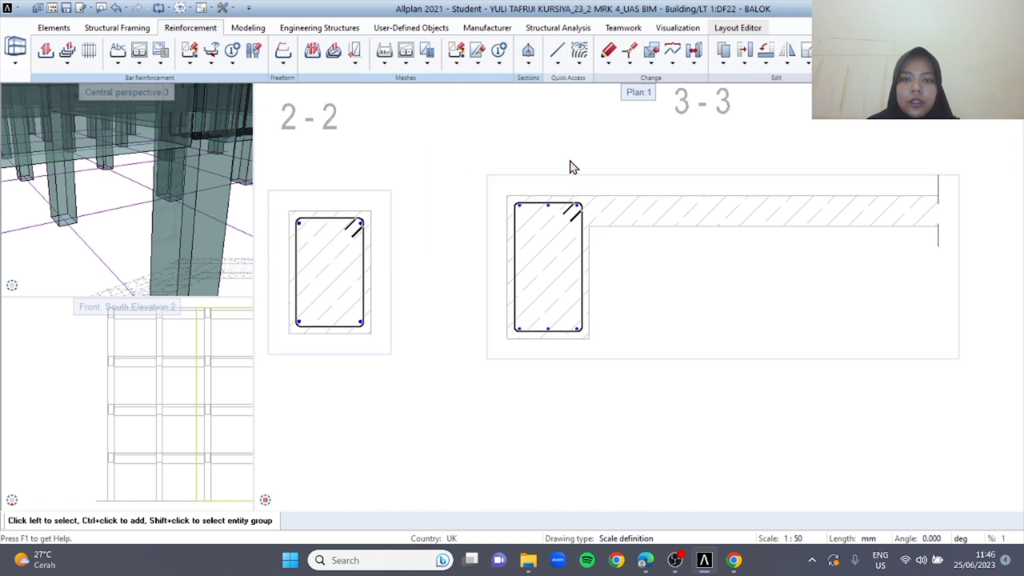
middle_click_drag(601, 153, 560, 222)
scroll(587, 349, "up", 4)
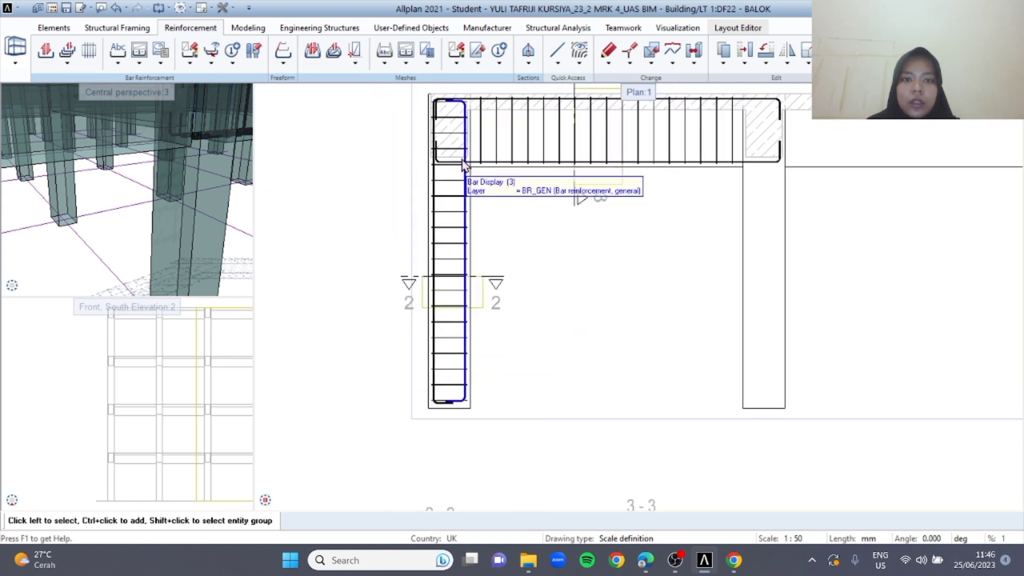
scroll(462, 160, "up", 1)
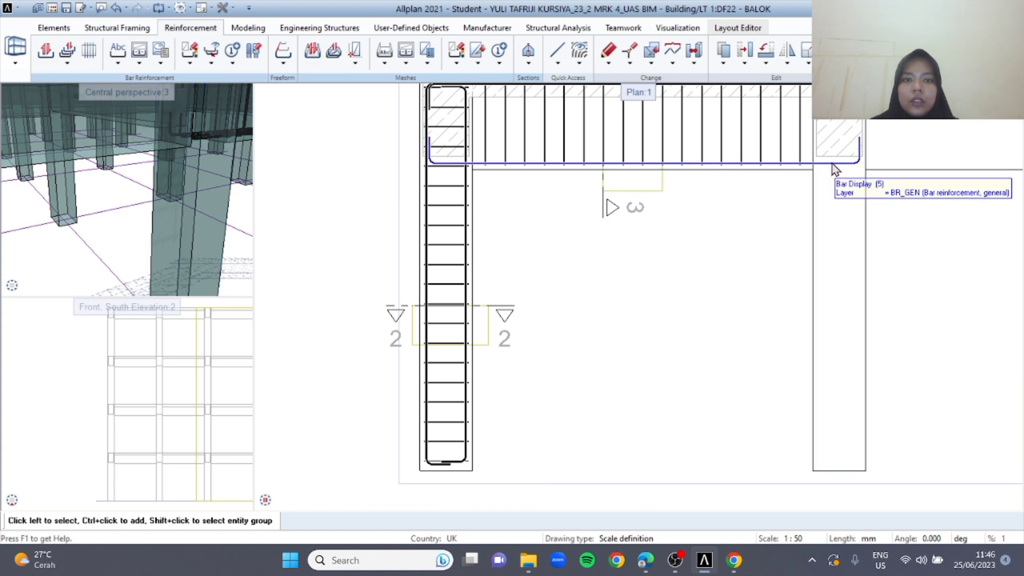
middle_click_drag(763, 238, 745, 295)
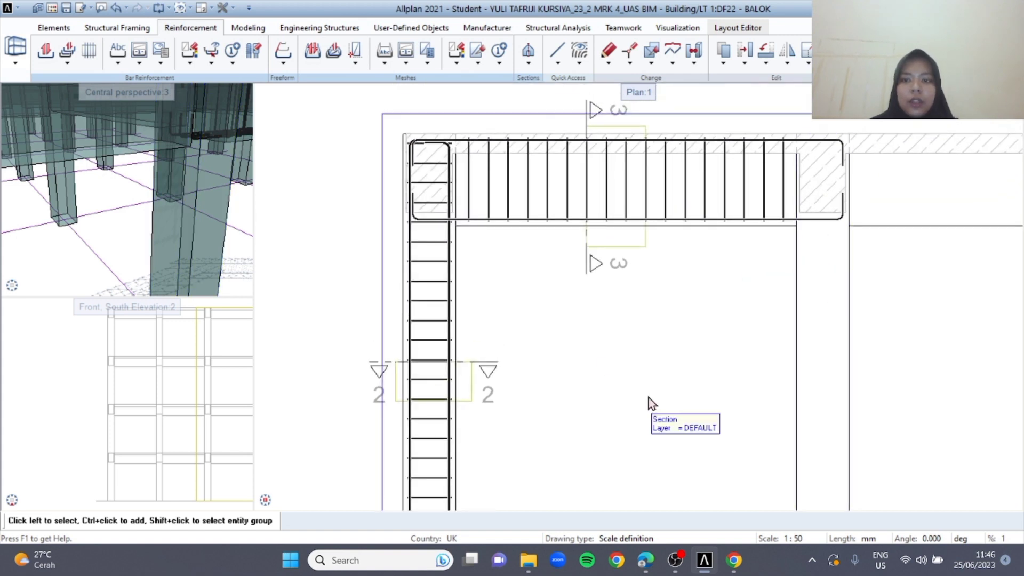
middle_click_drag(578, 347, 580, 309)
Copy and mirror the leftmost column's main bars and stirrups to the middle column about a vertical axis at the beam's midspan
scroll(408, 244, "up", 2)
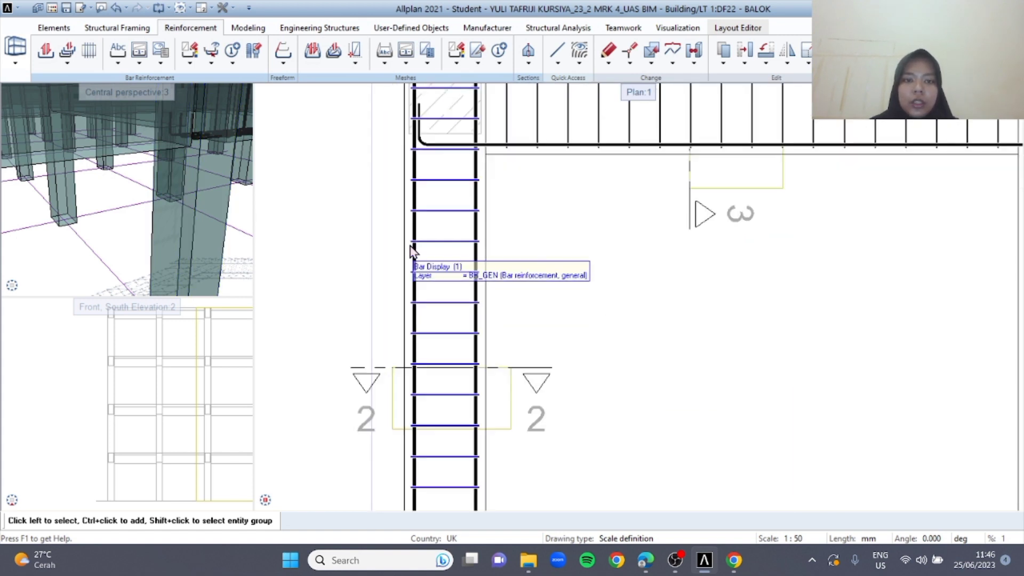
left_click(476, 230)
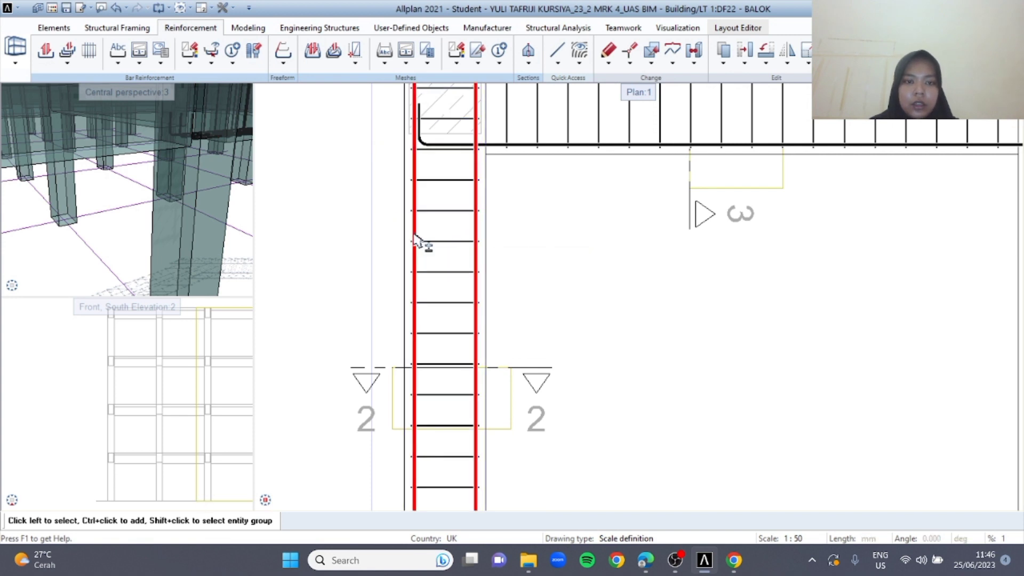
left_click(454, 244, "ctrl")
scroll(264, 196, "down", 4)
scroll(161, 164, "down", 5)
left_click_drag(178, 199, 224, 196, "ctrl")
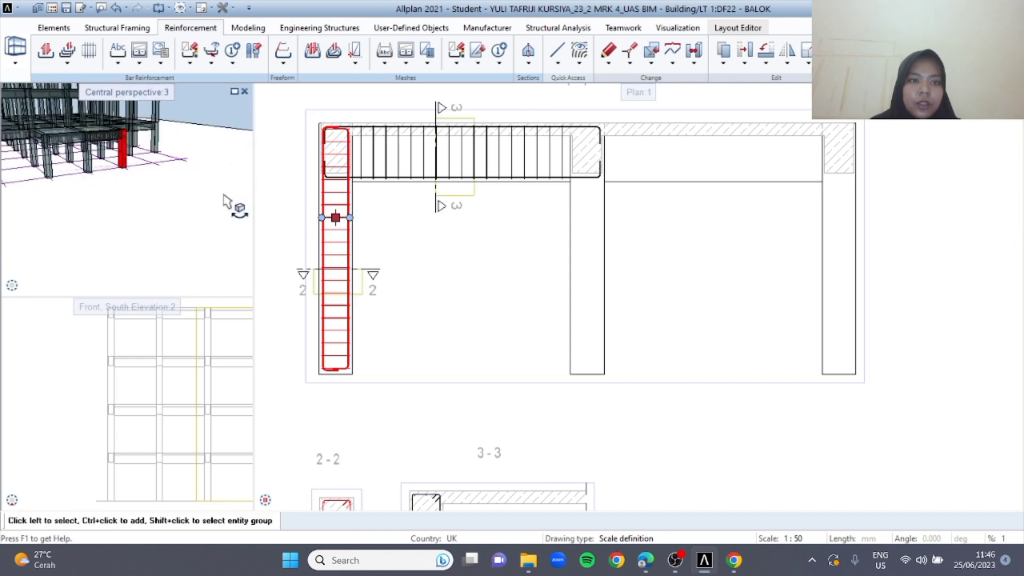
scroll(332, 180, "up", 3)
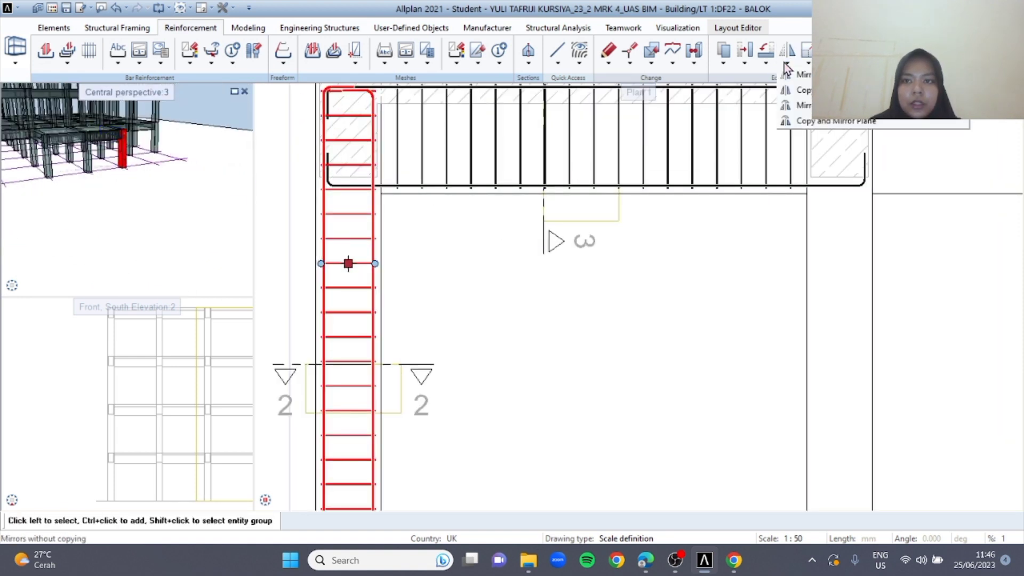
left_click(803, 90)
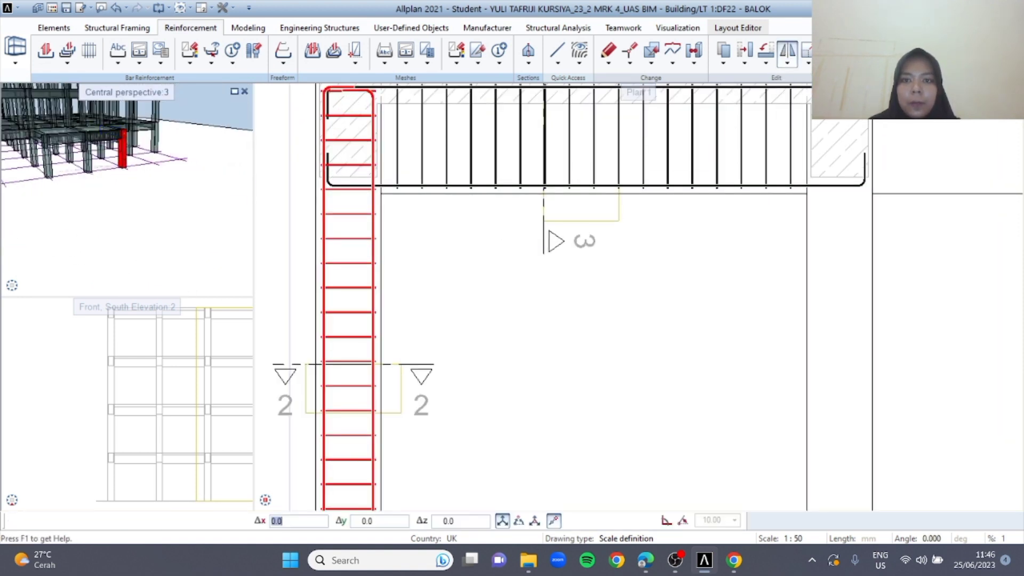
scroll(603, 213, "down", 2)
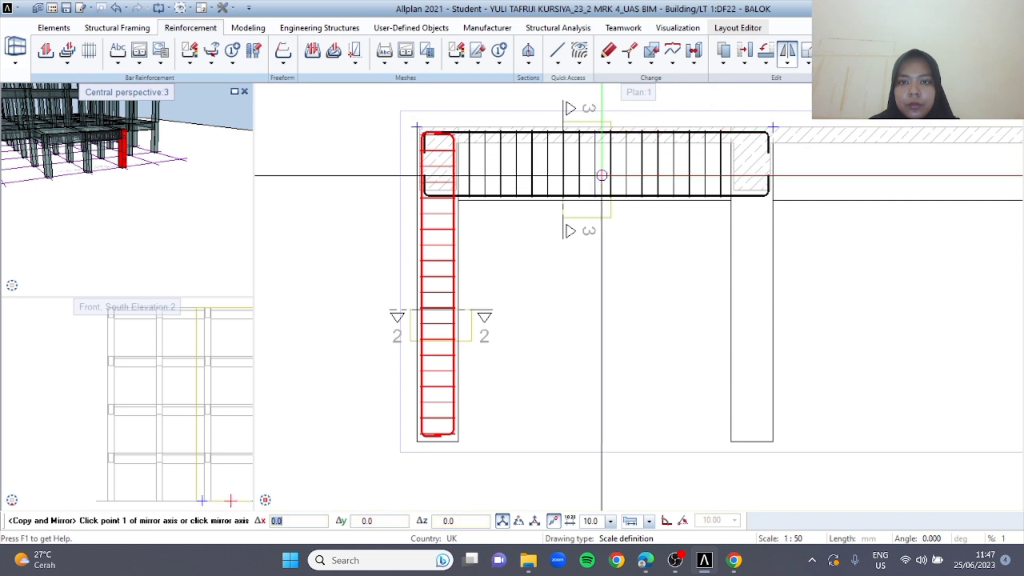
scroll(596, 131, "up", 5)
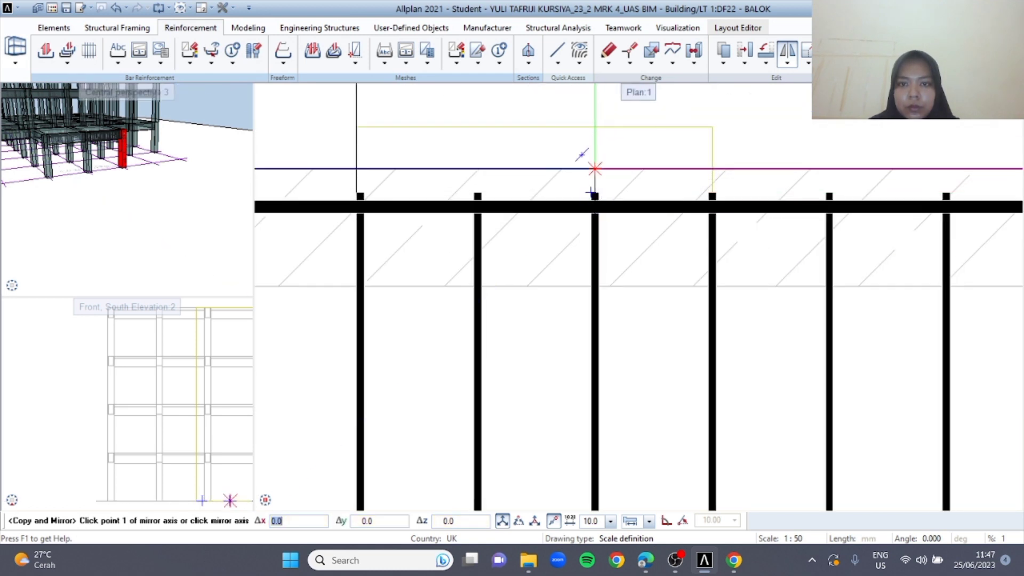
middle_click_drag(584, 110, 585, 148)
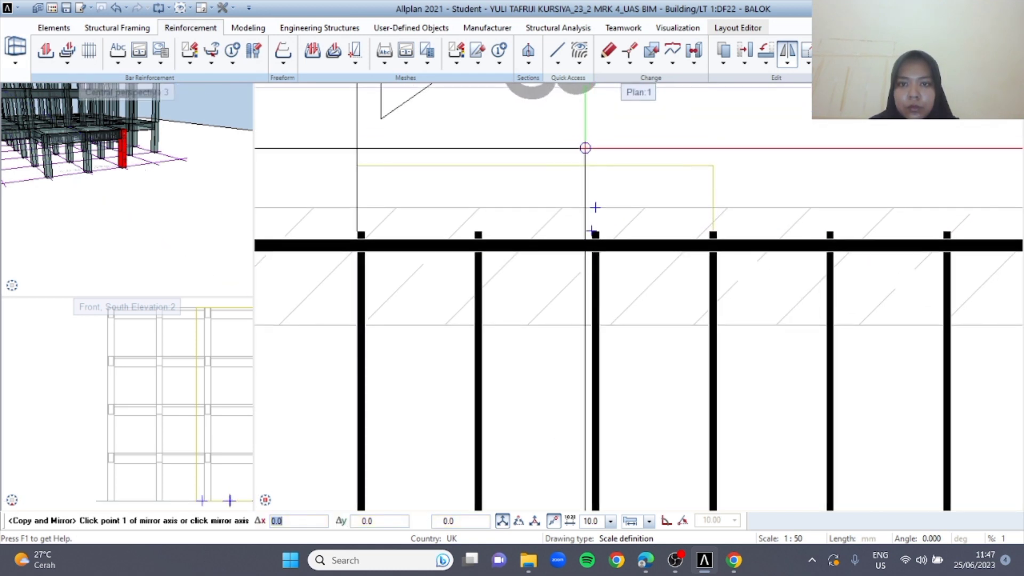
left_click(596, 206)
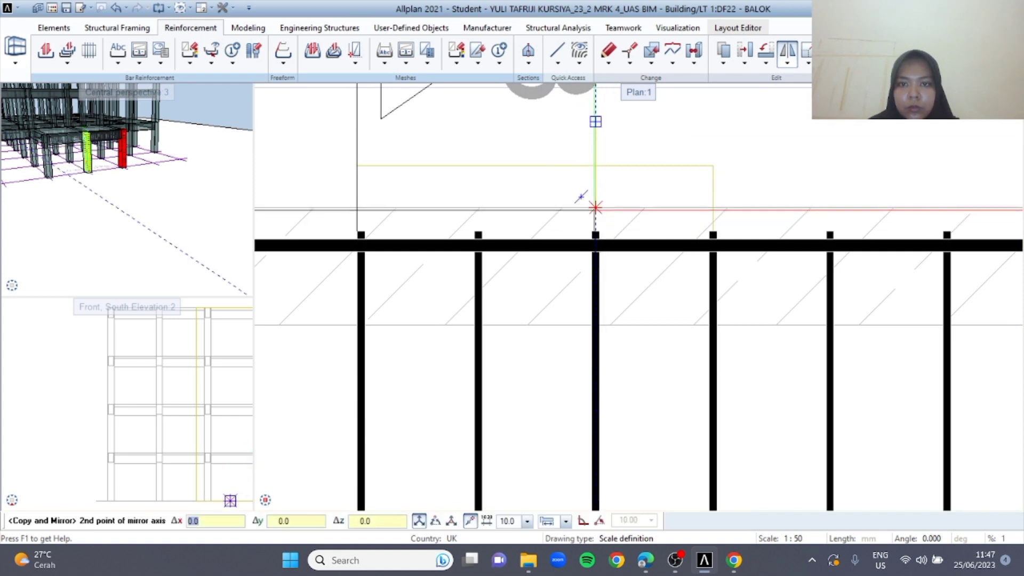
left_click(595, 207)
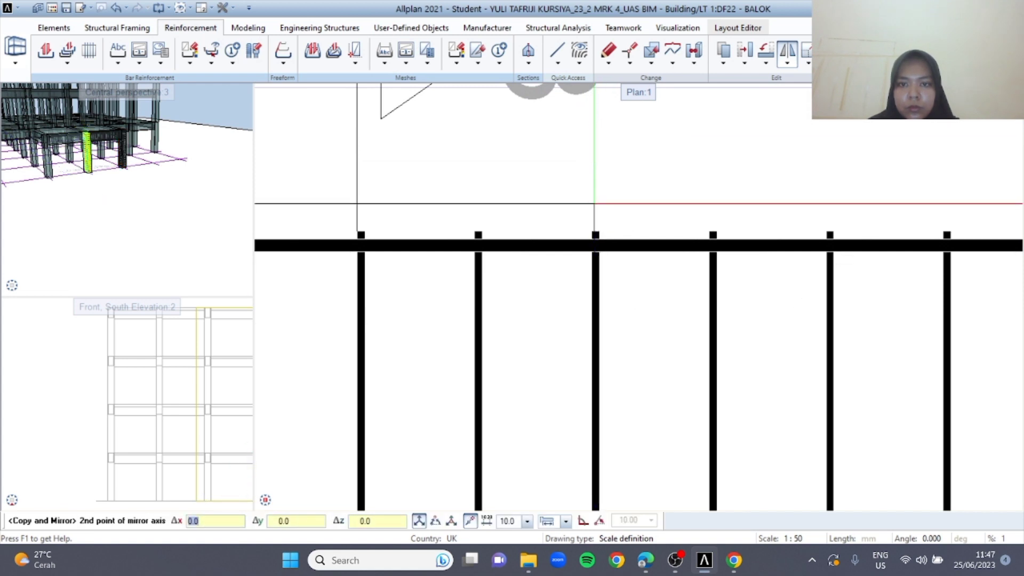
scroll(656, 210, "down", 5)
scroll(662, 216, "down", 5)
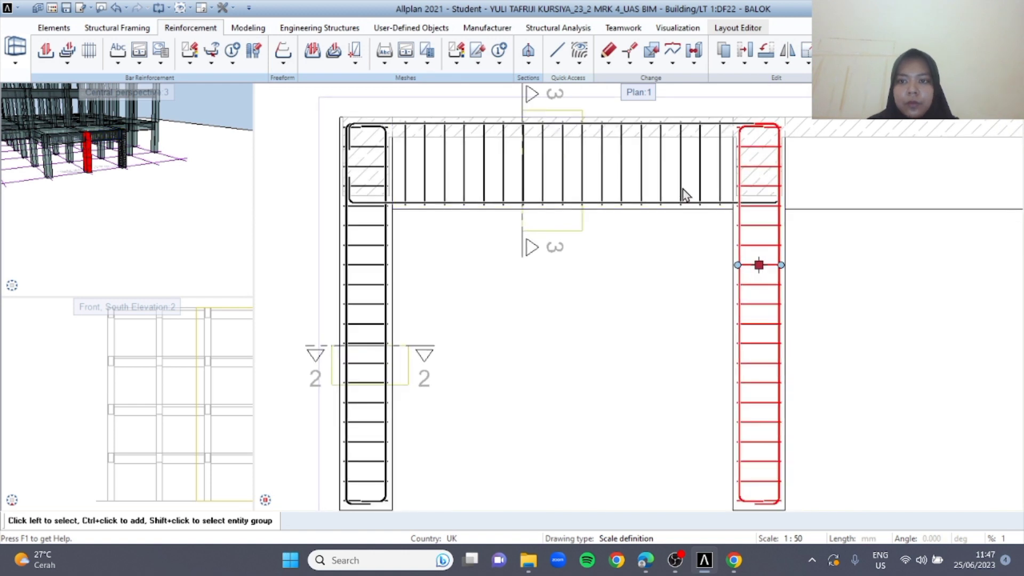
Examine the portal's column and beam reinforcement in section 1-1, including the joint at the middle column
scroll(633, 192, "up", 6)
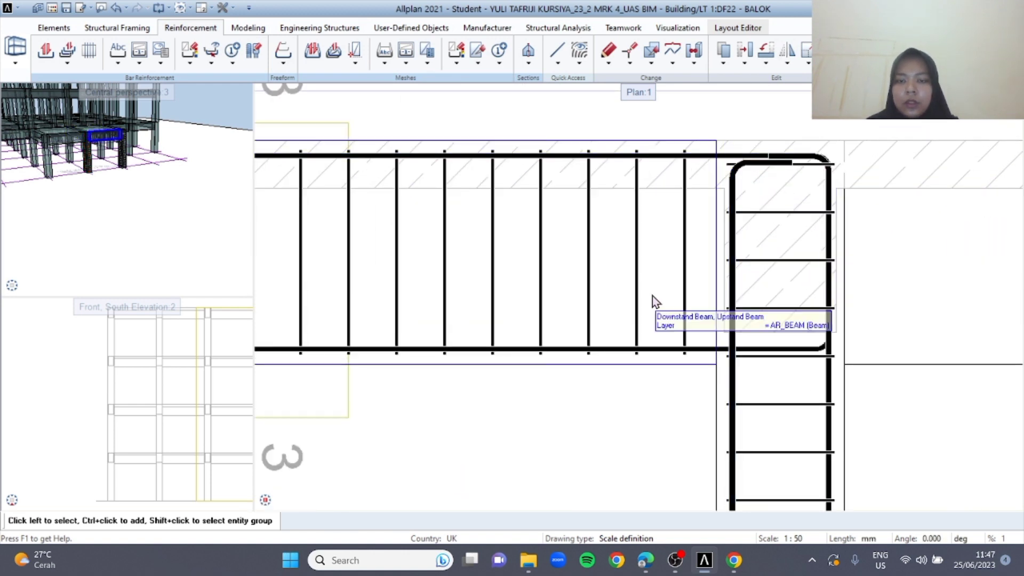
scroll(651, 296, "down", 3)
scroll(574, 324, "down", 4)
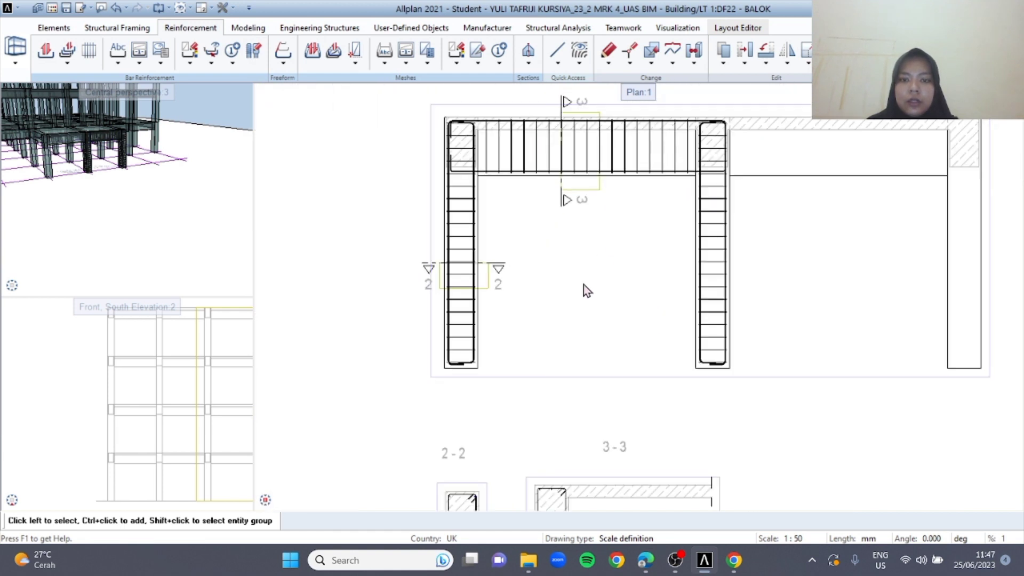
middle_click_drag(633, 328, 652, 355)
scroll(485, 195, "up", 2)
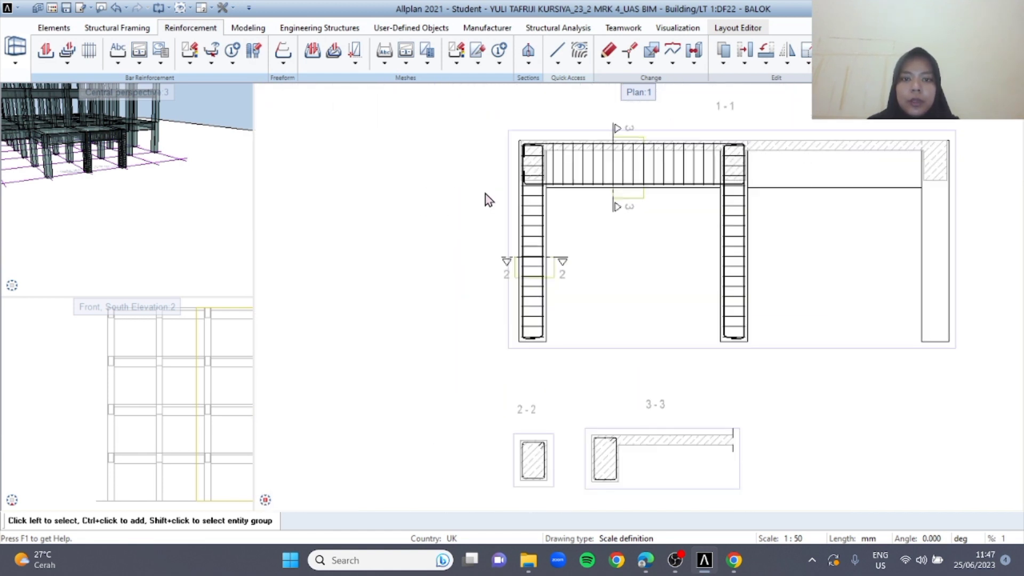
scroll(569, 222, "up", 3)
scroll(667, 285, "down", 2)
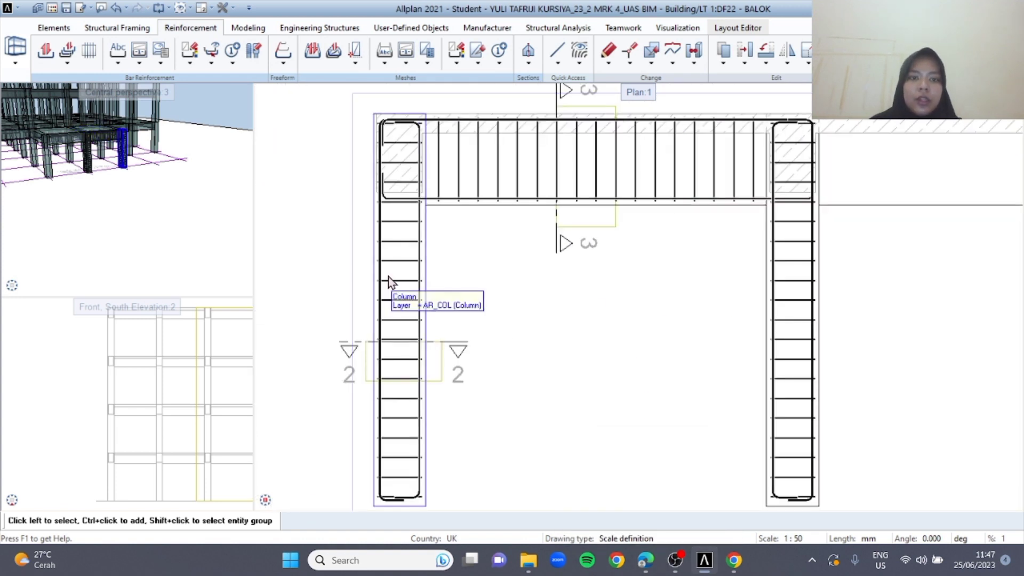
Widen the perspective view and inspect the portal's main bars and stirrups in 3D
scroll(120, 131, "up", 5)
middle_click_drag(131, 136, 165, 142)
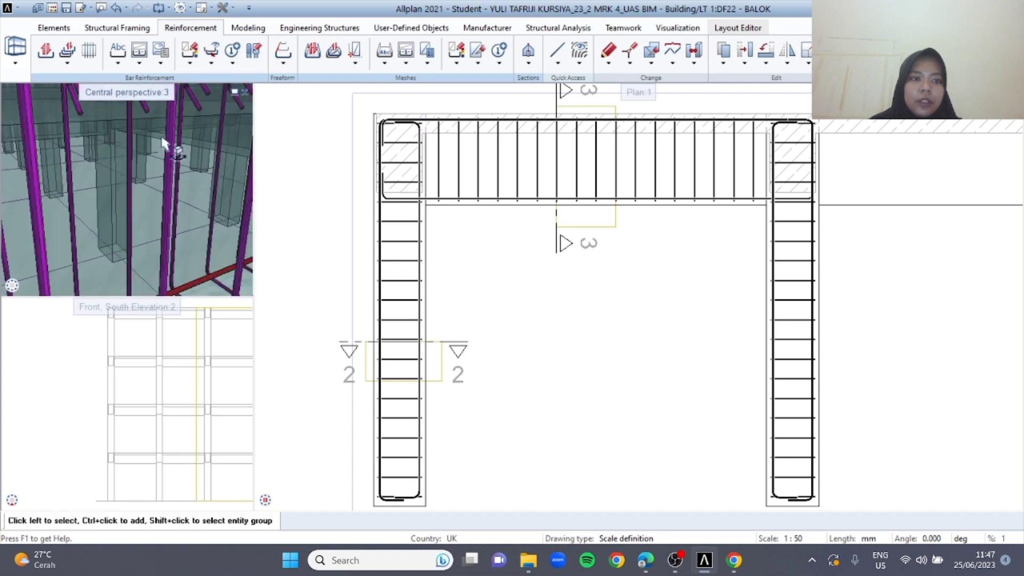
scroll(165, 142, "down", 3)
left_click_drag(255, 150, 409, 162)
scroll(309, 156, "down", 3)
middle_click_drag(309, 156, 244, 217)
scroll(188, 165, "up", 5)
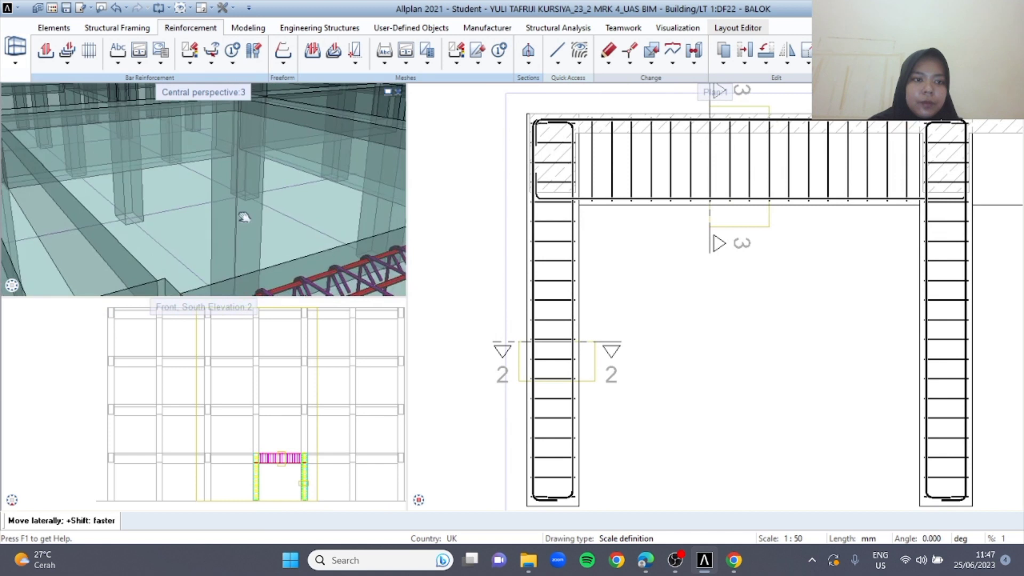
mouse_move(292, 181)
left_mouse_down()
mouse_move(263, 146)
mouse_move(293, 147)
mouse_move(300, 167)
left_mouse_up()
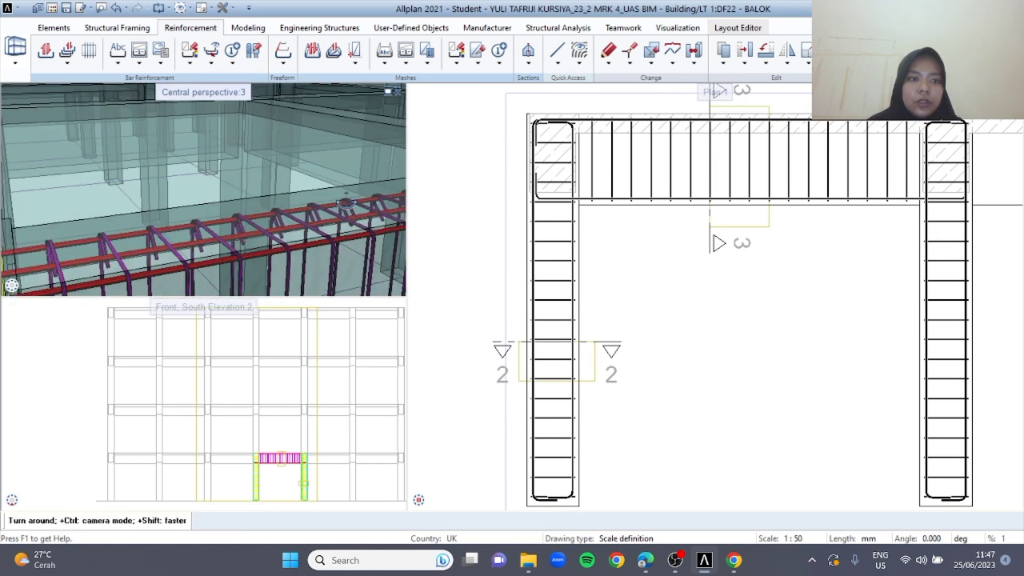